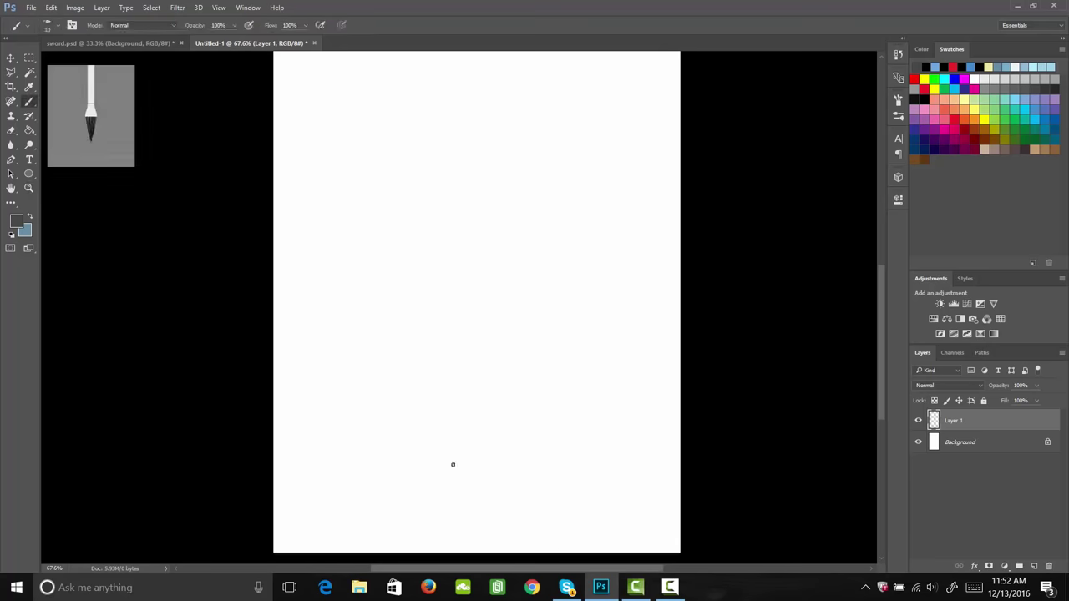
Sketch the sword's stacked-block pommel near the canvas bottom, enlarge it to about 124% and shift it slightly right.
mouse_move(445, 489)
mouse_down()
mouse_move(480, 493)
mouse_move(483, 475)
mouse_move(445, 473)
mouse_move(452, 500)
mouse_move(473, 501)
mouse_up()
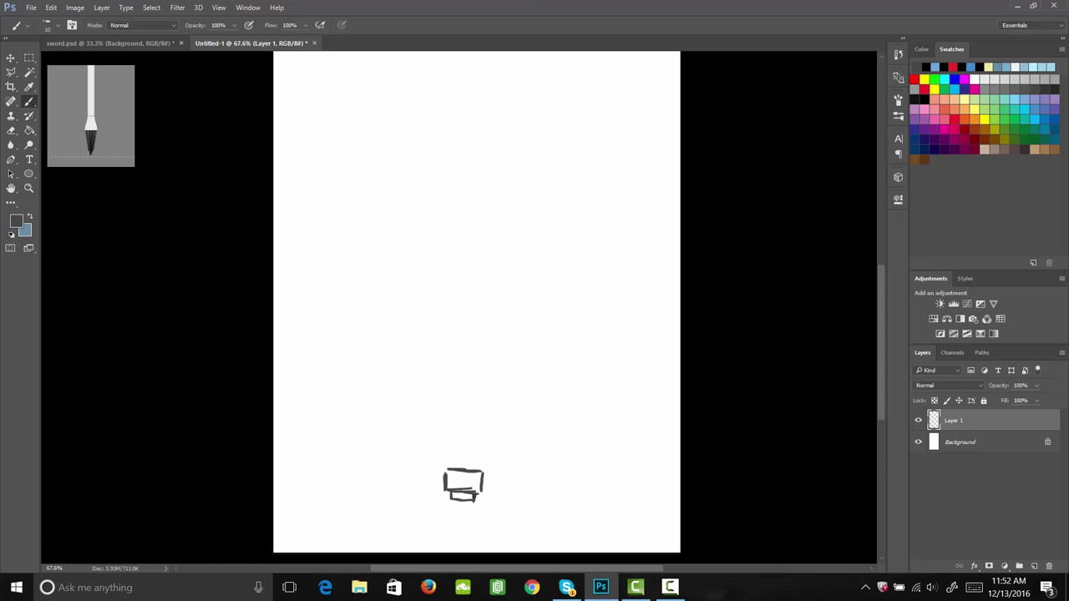
mouse_move(451, 463)
mouse_down()
mouse_move(483, 472)
mouse_move(443, 472)
mouse_move(443, 487)
mouse_move(484, 494)
mouse_up()
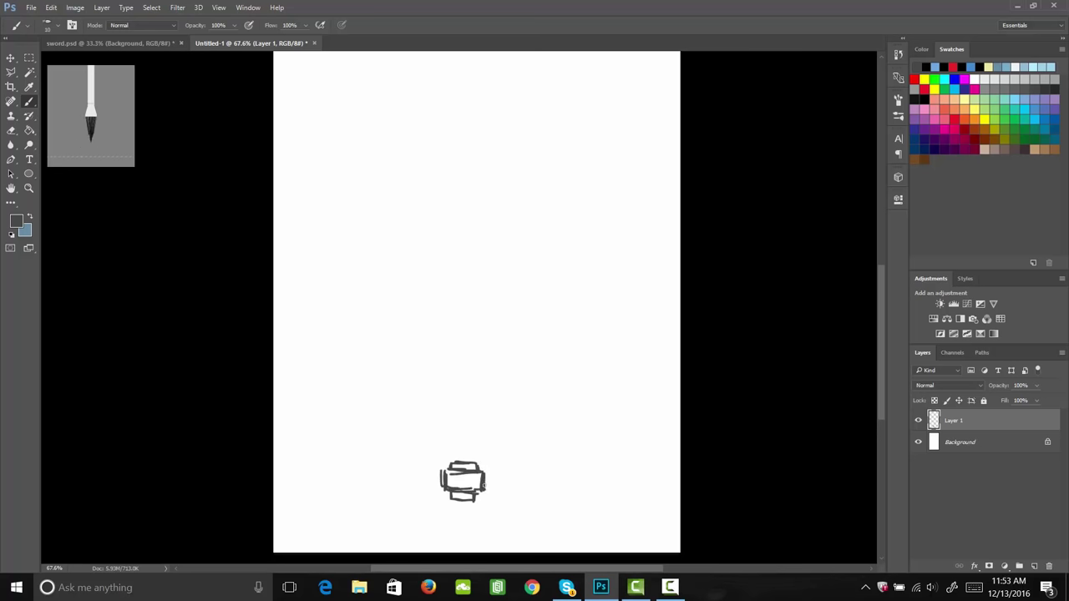
key(ctrl+t)
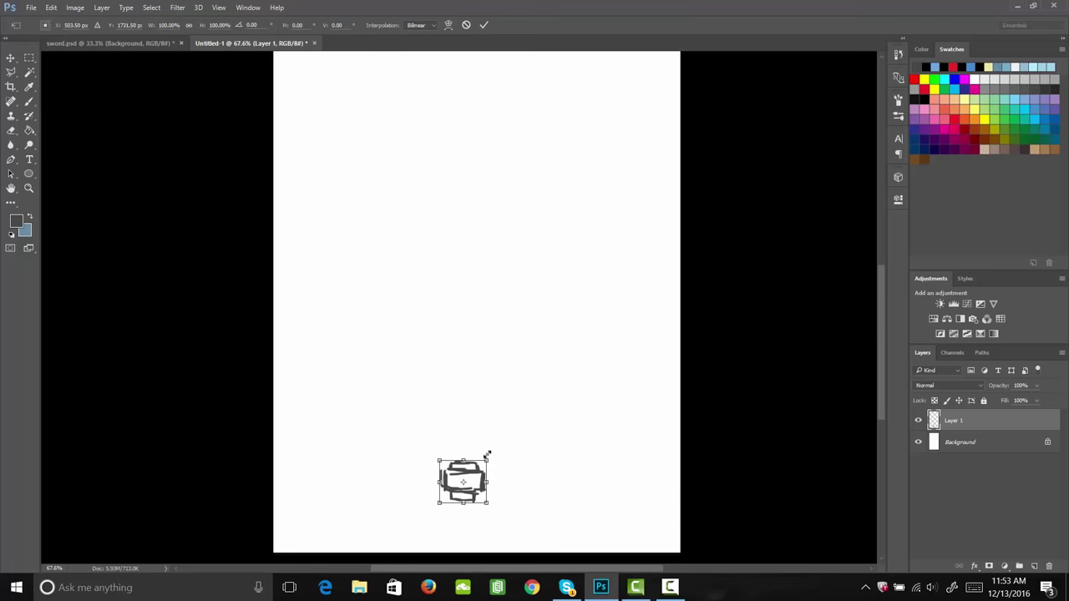
drag(487, 460, 497, 450)
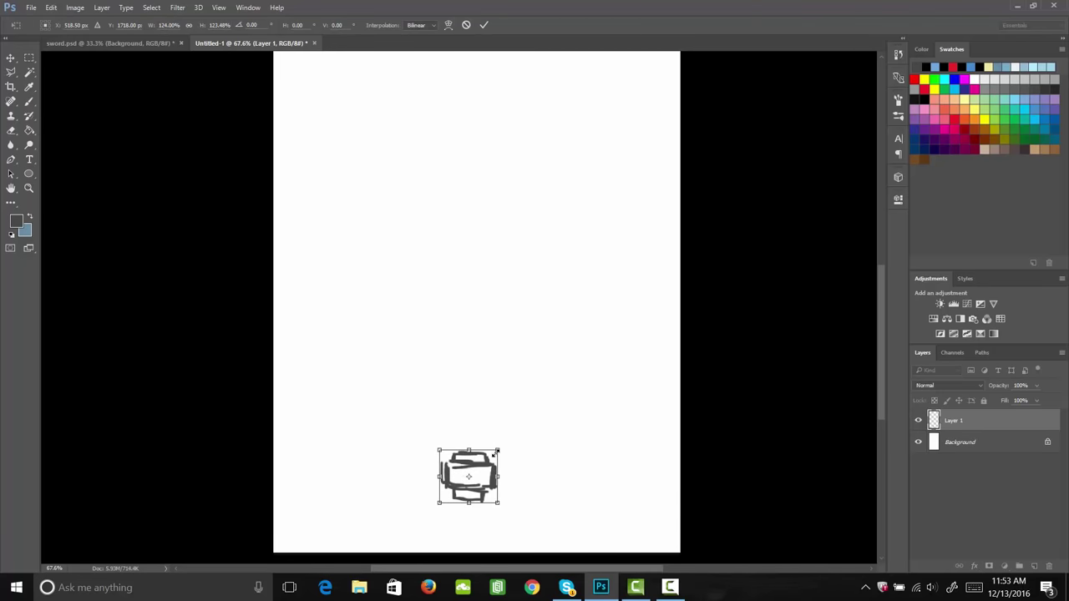
key(Return)
key(v)
drag(461, 483, 481, 487)
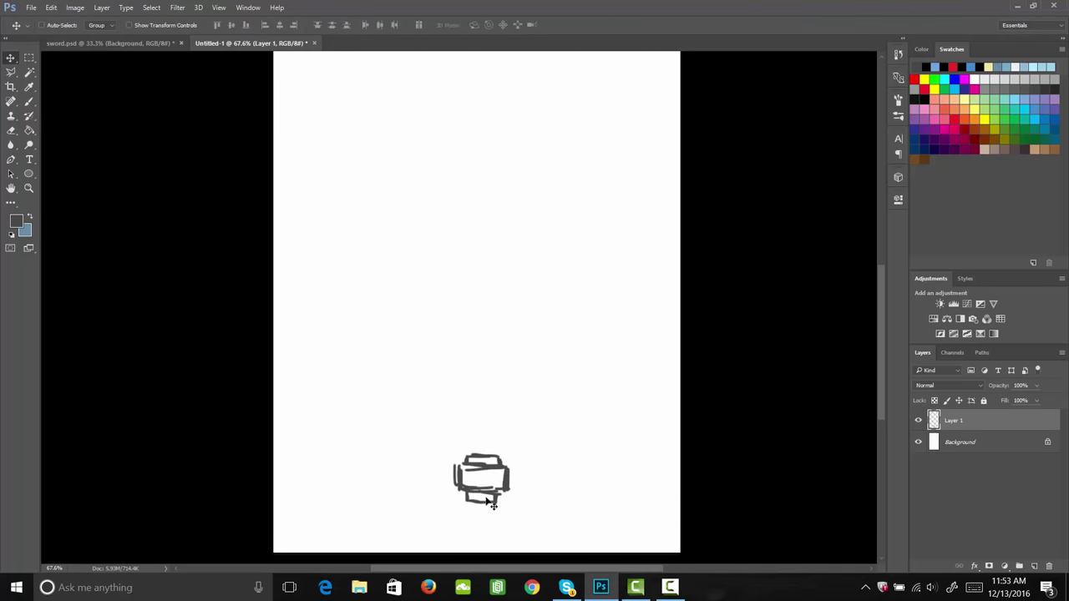
Sketch a barrel-shaped grip rising from the pommel, with a narrow rectangular collar across its upper end.
key(b)
drag(471, 448, 472, 370)
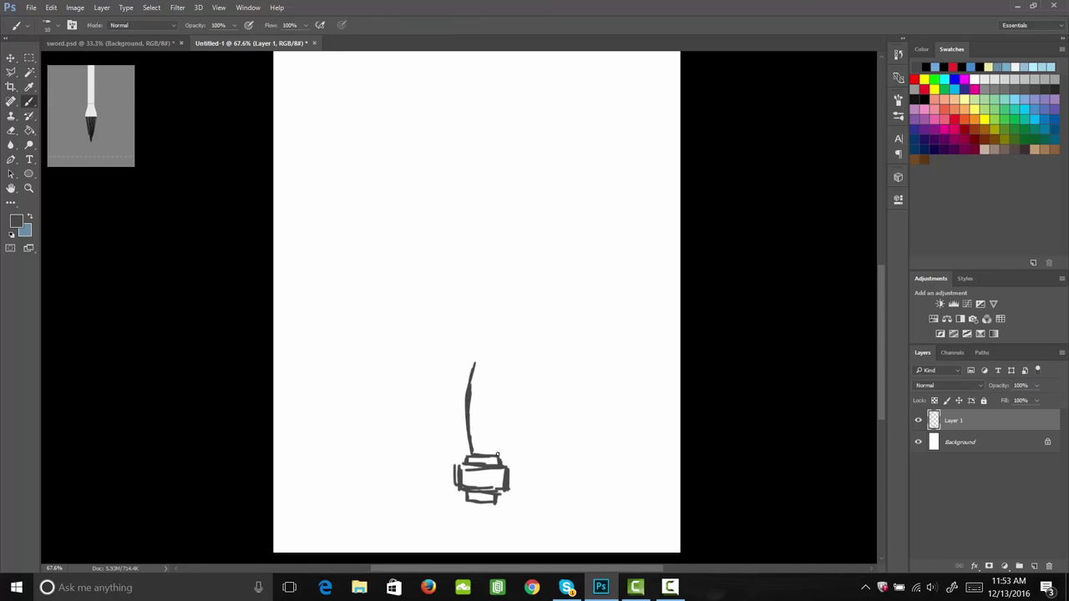
drag(498, 455, 494, 370)
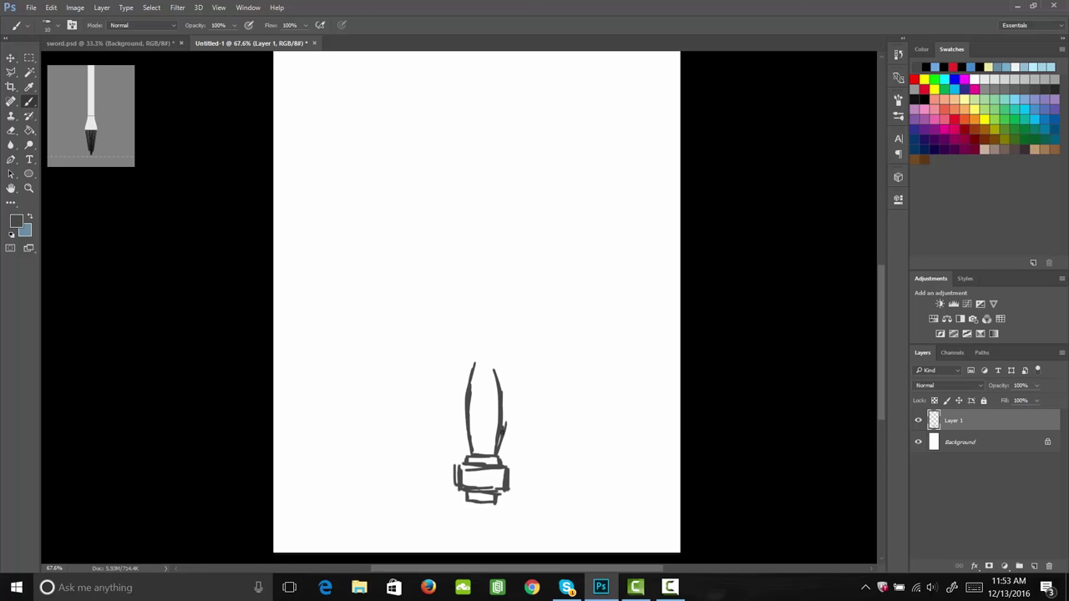
drag(502, 434, 490, 365)
drag(466, 429, 464, 368)
mouse_move(471, 450)
mouse_down()
mouse_move(469, 372)
mouse_move(506, 374)
mouse_move(505, 356)
mouse_move(463, 366)
mouse_move(455, 356)
mouse_move(504, 359)
mouse_up()
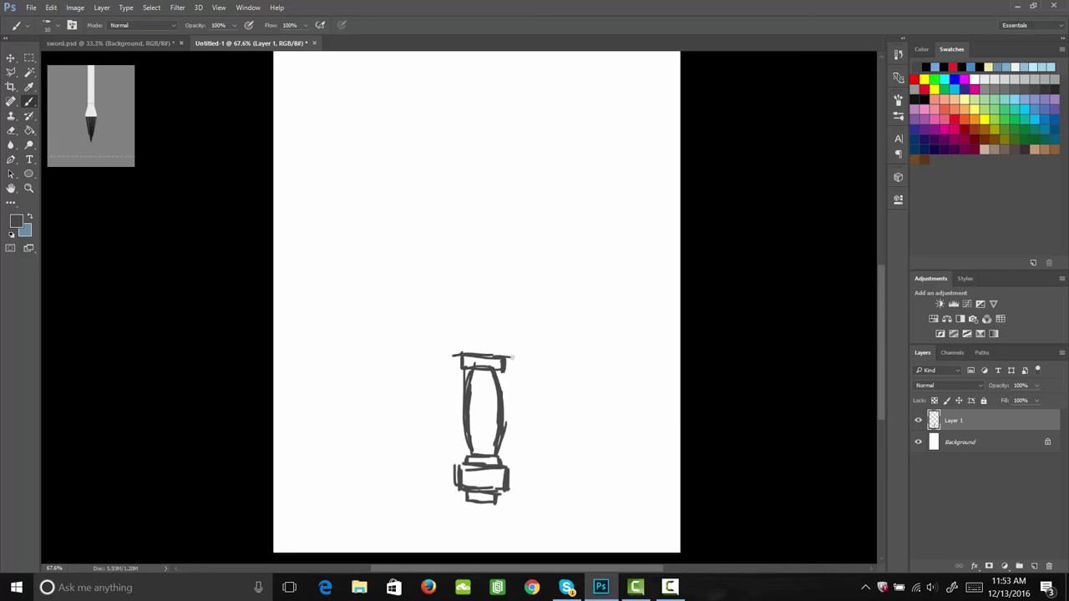
shift+click(544, 359)
shift+click(544, 342)
shift+click(451, 343)
key(ctrl+alt+z)
key(ctrl+alt+z)
key(ctrl+alt+z)
Sketch an upward-curving crossguard on the collar and a long, straight-edged blade above it that tapers to a point.
mouse_move(503, 358)
mouse_down()
mouse_move(556, 337)
mouse_move(547, 327)
mouse_move(487, 343)
mouse_move(424, 330)
mouse_move(416, 341)
mouse_move(446, 353)
mouse_move(450, 342)
mouse_move(428, 336)
mouse_move(474, 348)
mouse_move(420, 327)
mouse_move(419, 339)
mouse_move(459, 355)
mouse_up()
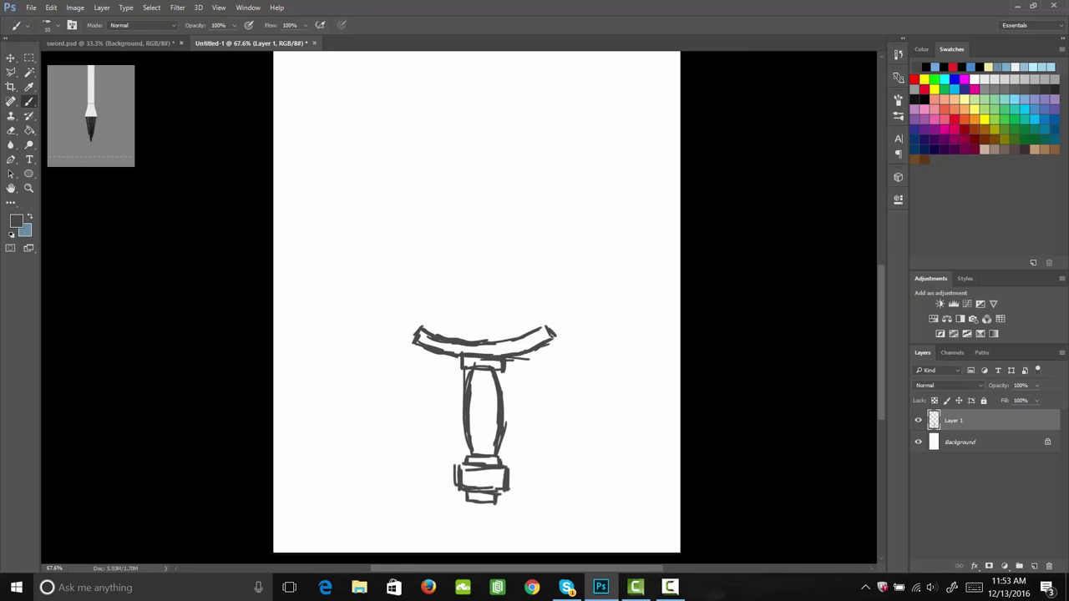
key(space)
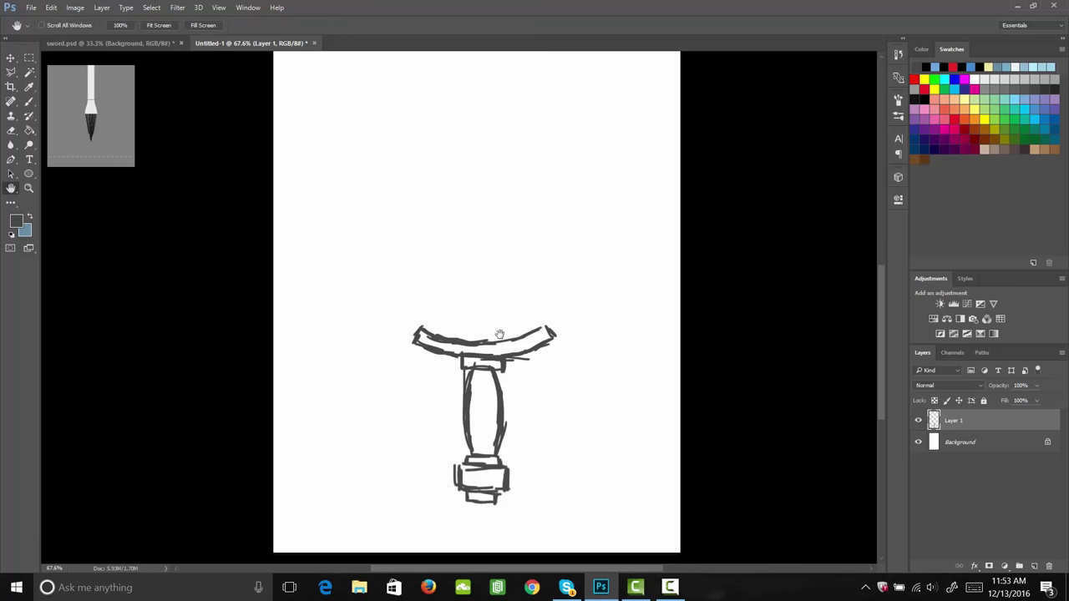
mouse_move(500, 335)
mouse_down()
mouse_move(498, 424)
mouse_move(455, 404)
mouse_up()
key(ctrl+space)
key(b)
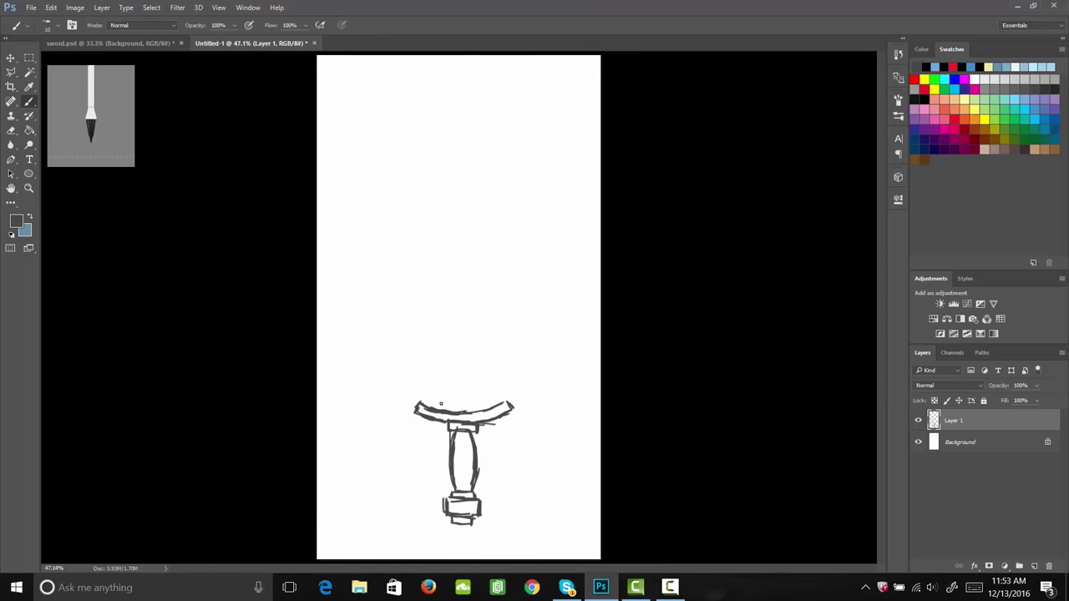
mouse_move(443, 409)
mouse_down()
mouse_move(445, 192)
mouse_move(455, 176)
mouse_move(443, 215)
mouse_up()
mouse_move(484, 409)
mouse_down()
mouse_move(483, 214)
mouse_move(464, 155)
mouse_move(443, 200)
mouse_move(446, 284)
mouse_up()
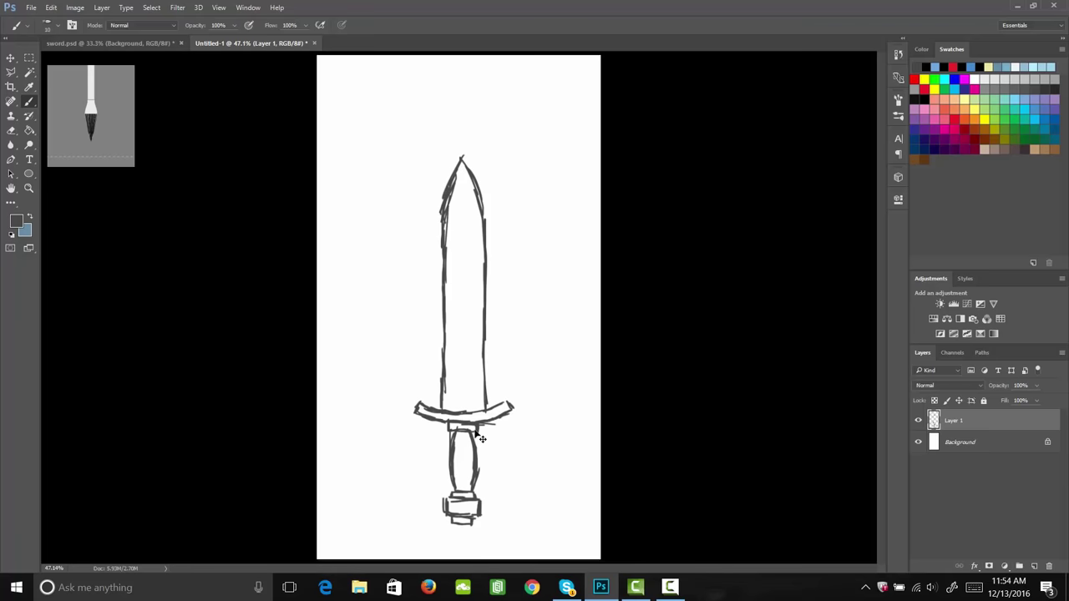
Move the sword sketch higher on the canvas and add inner detail lines: a straight blade centre line and slanted grip wraps.
mouse_move(474, 430)
mouse_down()
mouse_move(467, 365)
mouse_move(469, 422)
mouse_up()
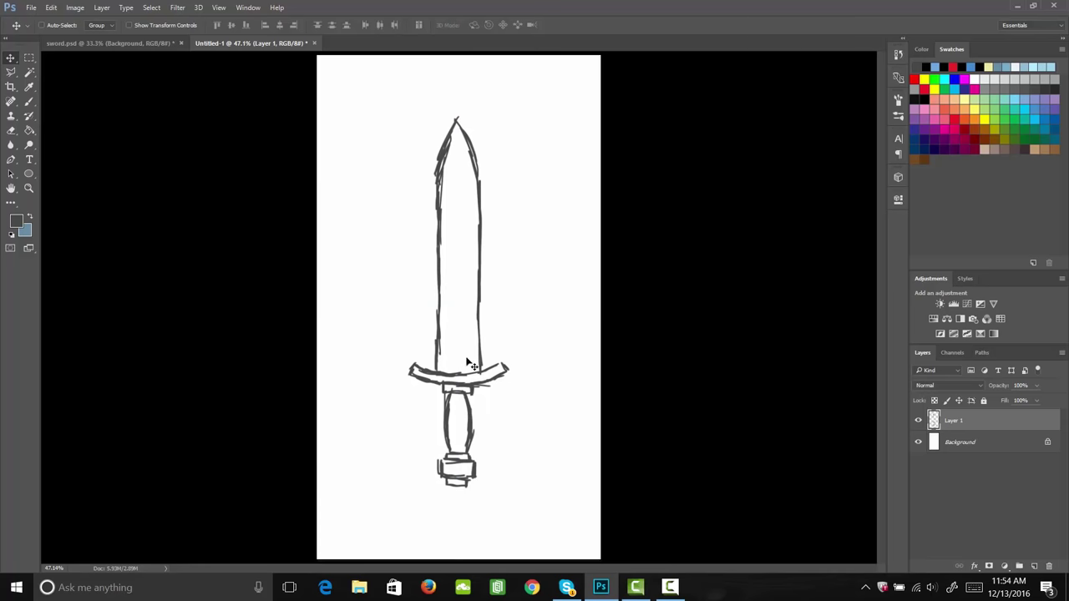
key(b)
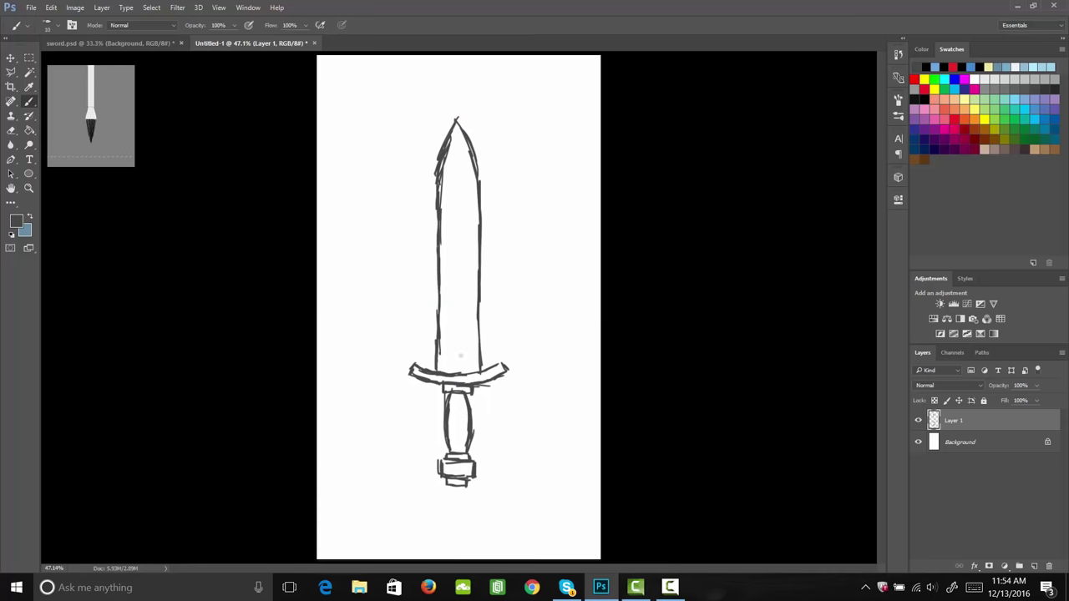
click(456, 121)
shift+click(457, 371)
mouse_move(450, 450)
mouse_down()
mouse_move(469, 441)
mouse_move(467, 421)
mouse_up()
drag(452, 422, 470, 399)
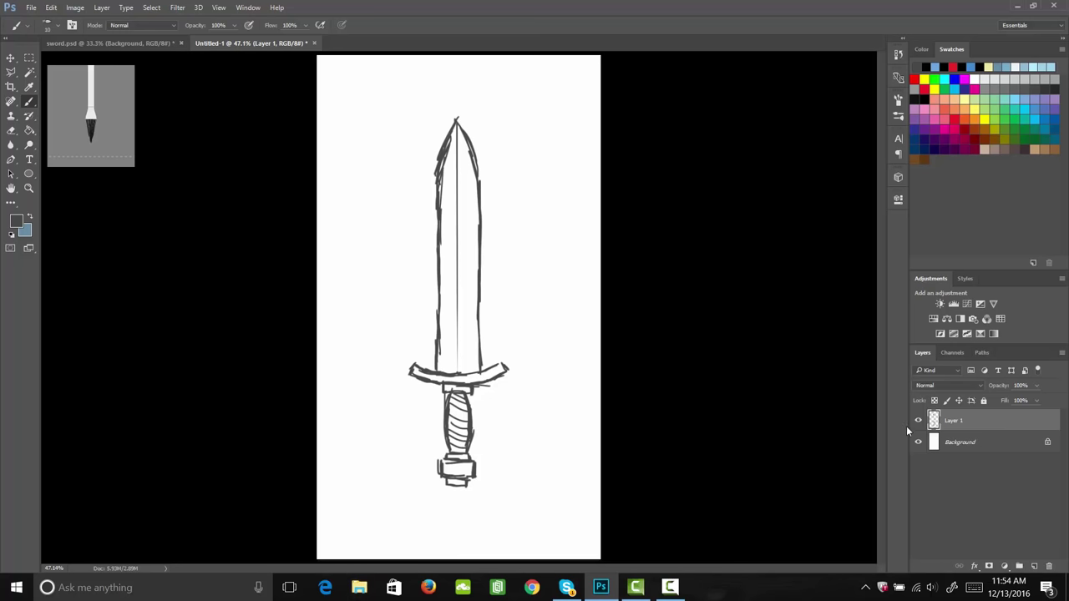
Add a new layer above the sketch and make a rectangular selection around the grip and its upper collar.
click(1035, 566)
key(z)
drag(492, 460, 495, 406)
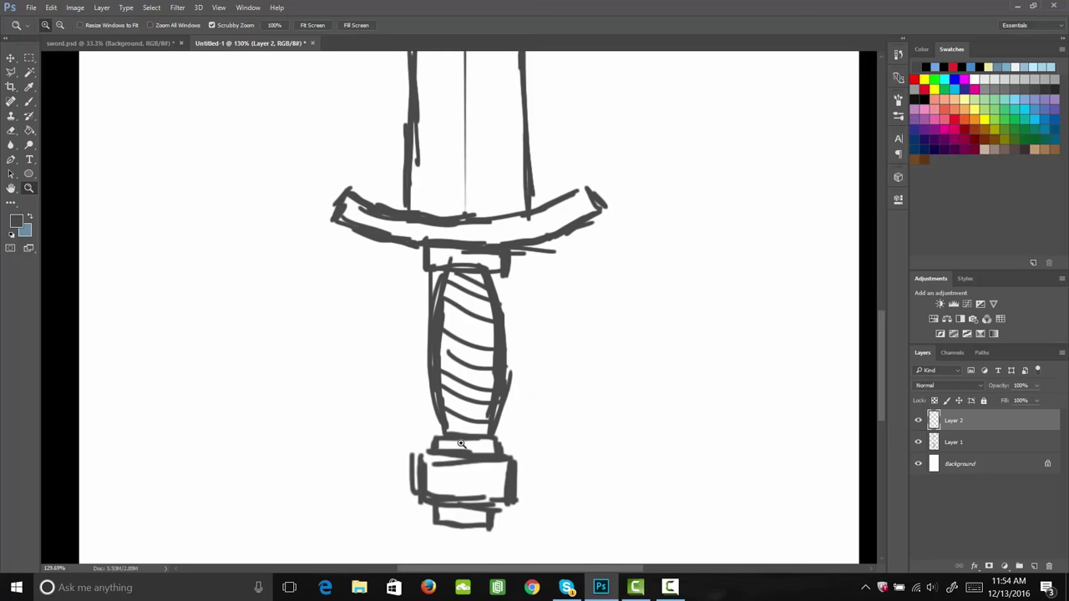
key(m)
drag(421, 238, 508, 440)
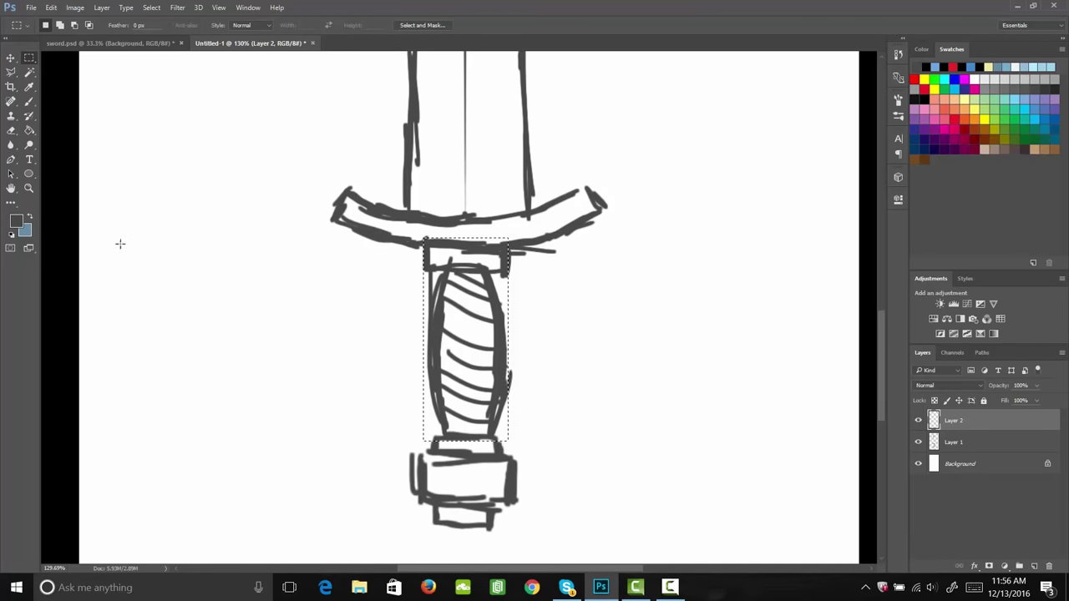
Fill the grip selection with a dark maroon foreground colour and deselect it.
click(16, 221)
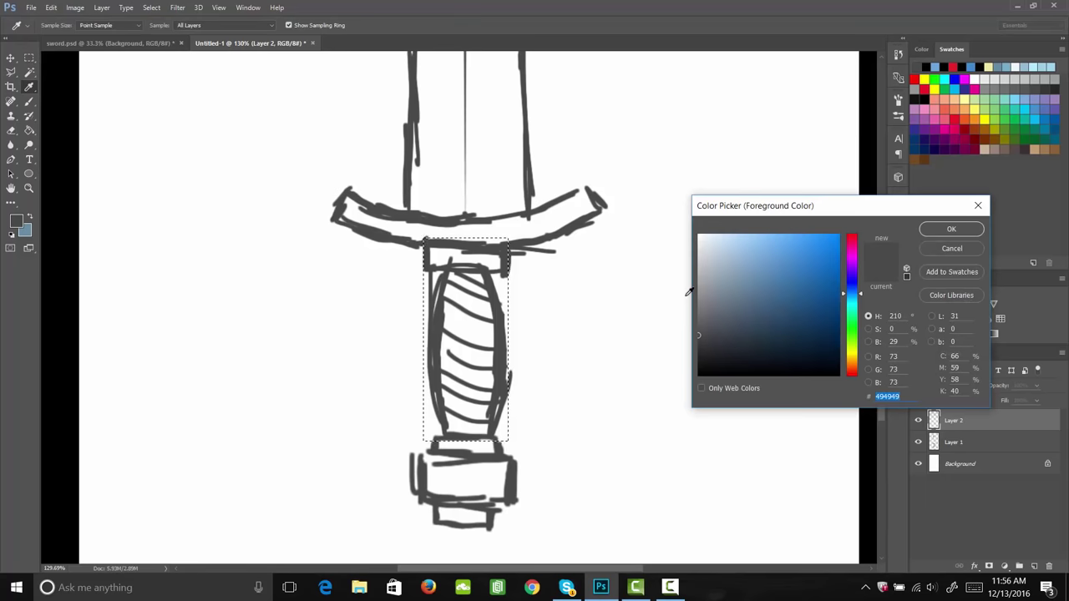
drag(851, 293, 851, 248)
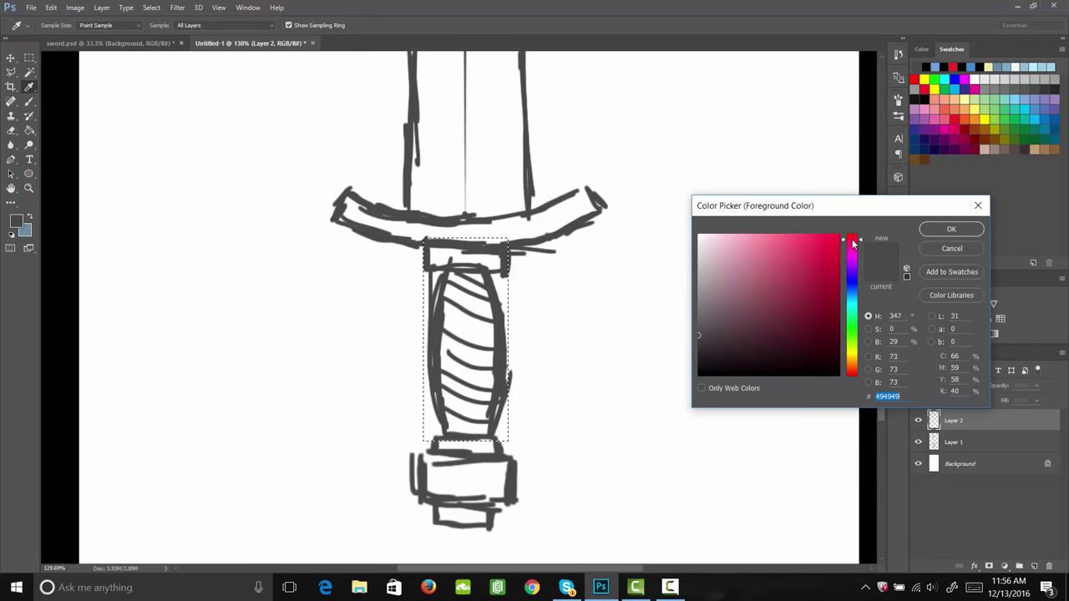
mouse_move(734, 309)
mouse_down()
mouse_move(758, 273)
mouse_move(745, 282)
mouse_move(769, 312)
mouse_up()
click(950, 229)
key(g)
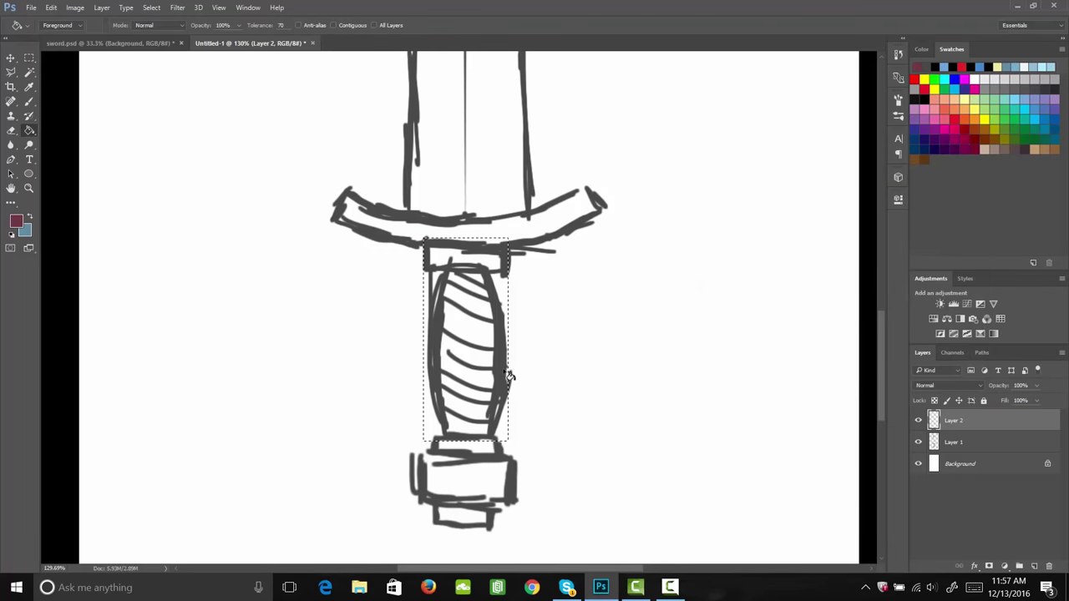
click(505, 377)
key(ctrl+d)
key(m)
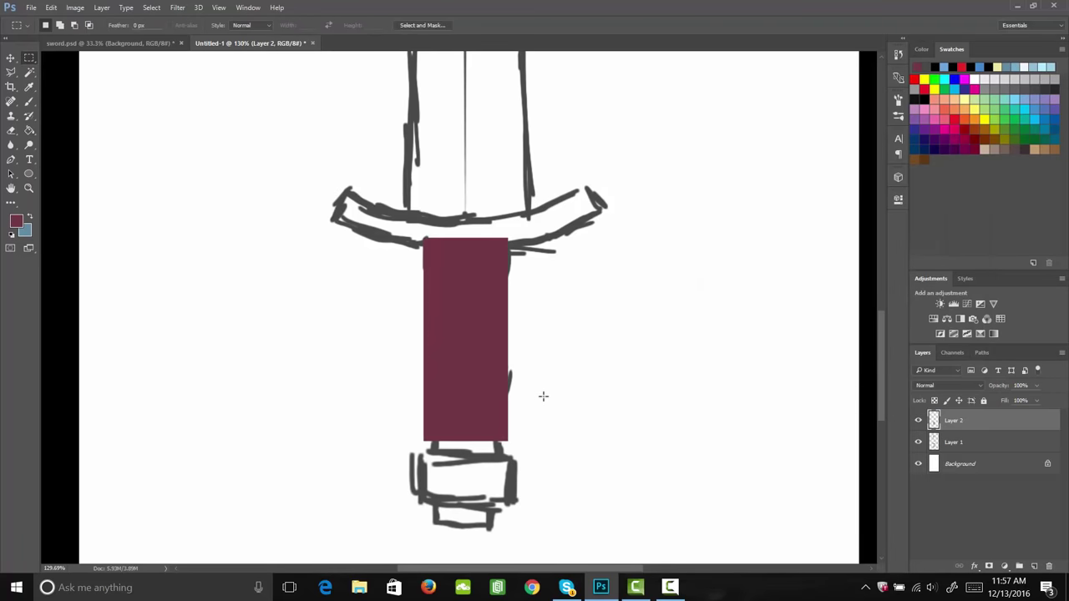
Shorten the maroon block from its upper edge to about 84.75% height and warp it to the barrel-shaped grip outline.
key(ctrl+t)
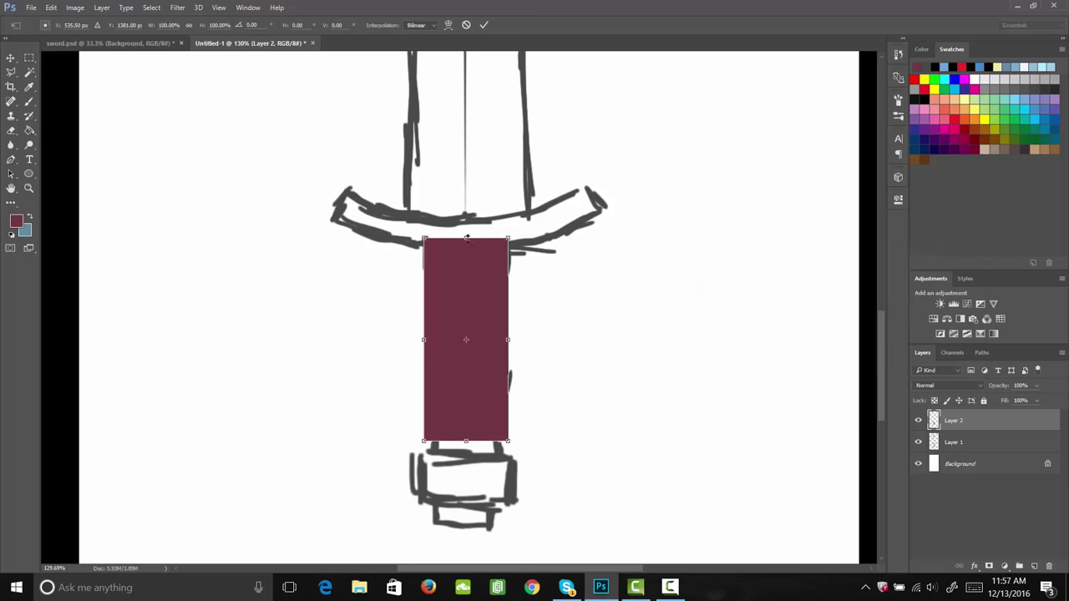
drag(466, 238, 466, 269)
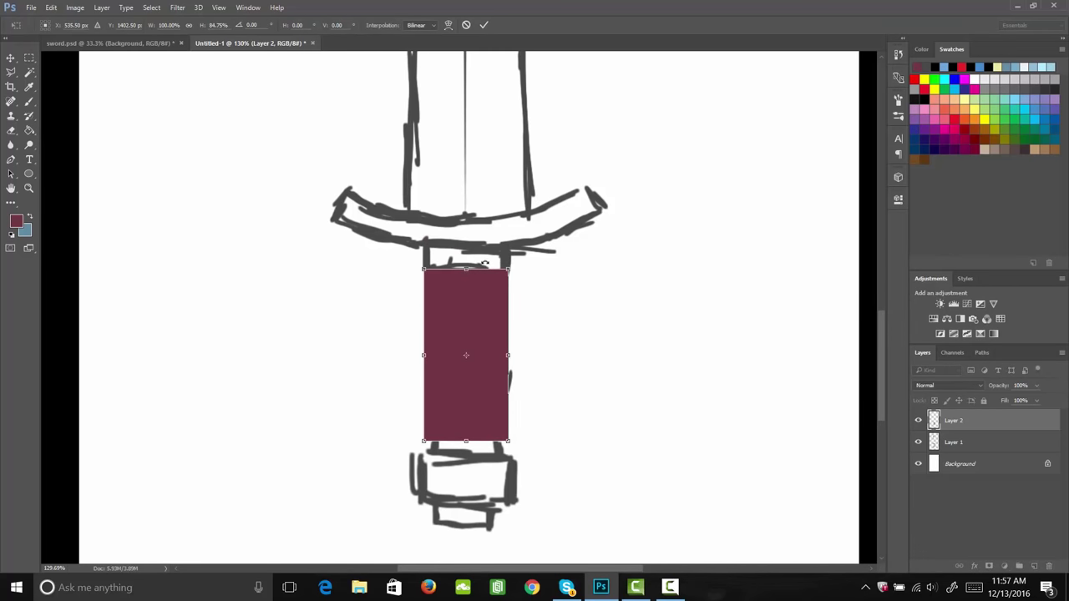
right_click(480, 306)
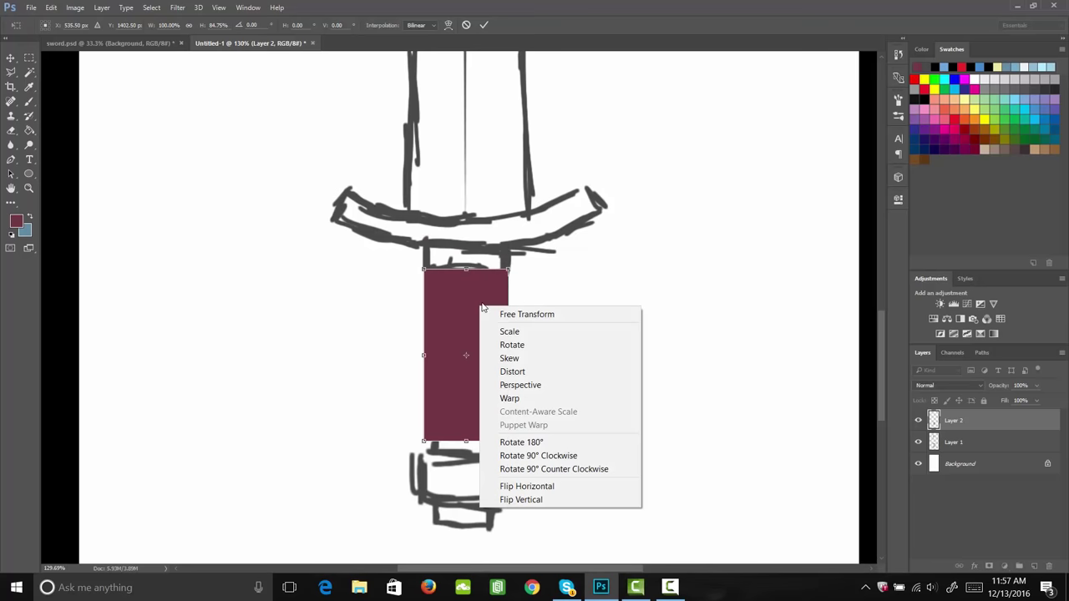
click(532, 400)
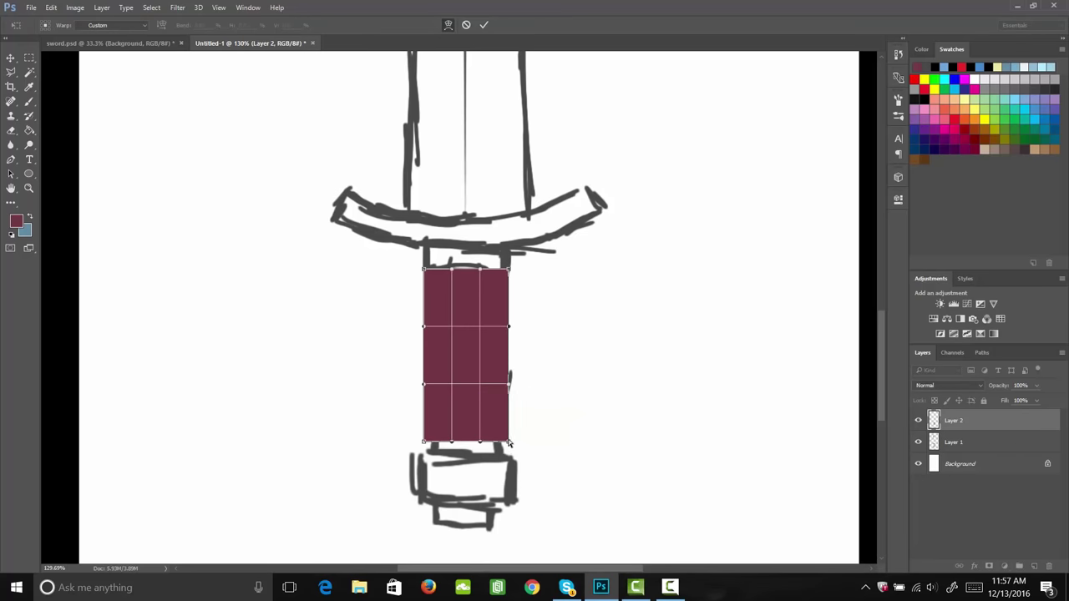
drag(506, 440, 493, 437)
drag(426, 440, 447, 437)
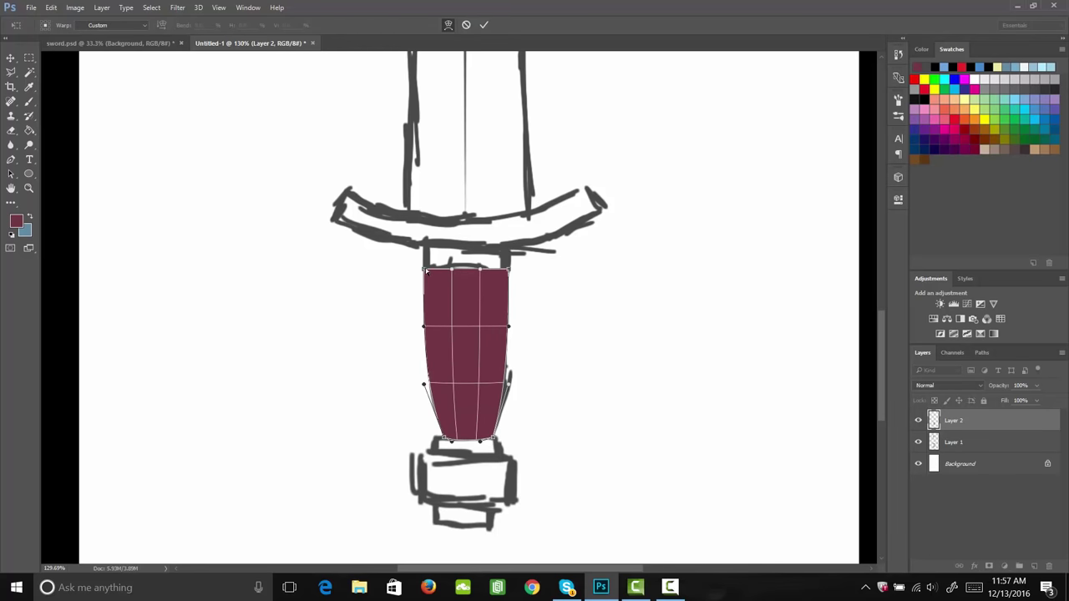
drag(425, 270, 435, 269)
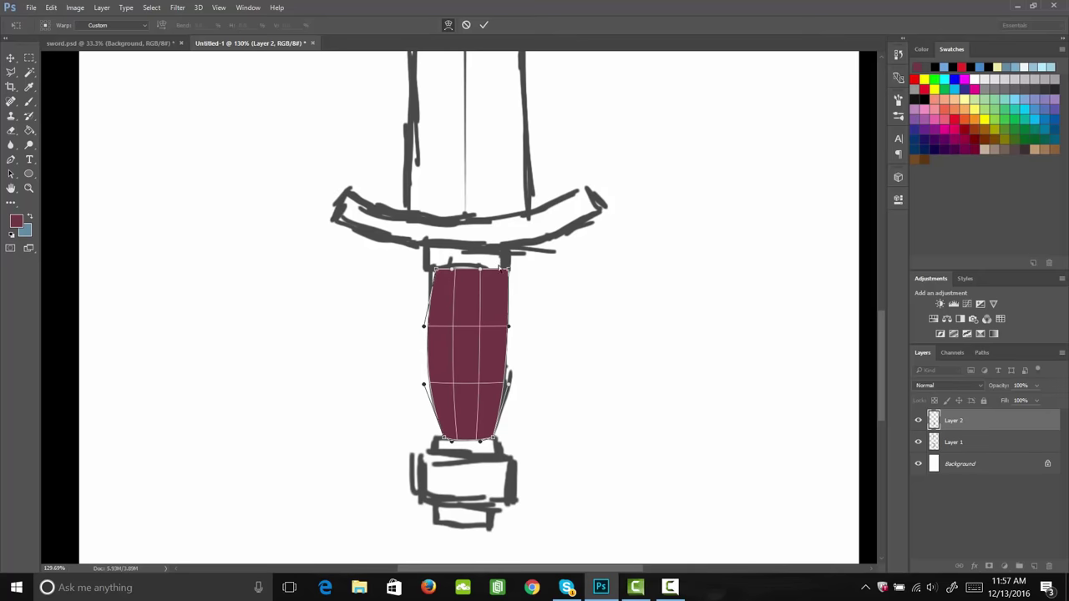
drag(509, 273, 464, 270)
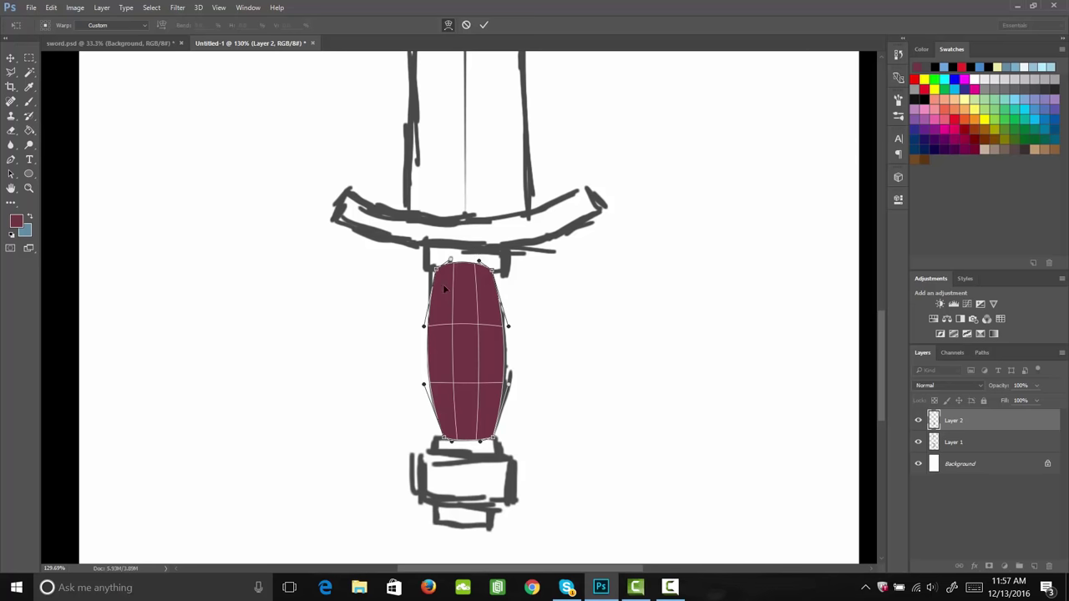
drag(436, 269, 439, 270)
key(Return)
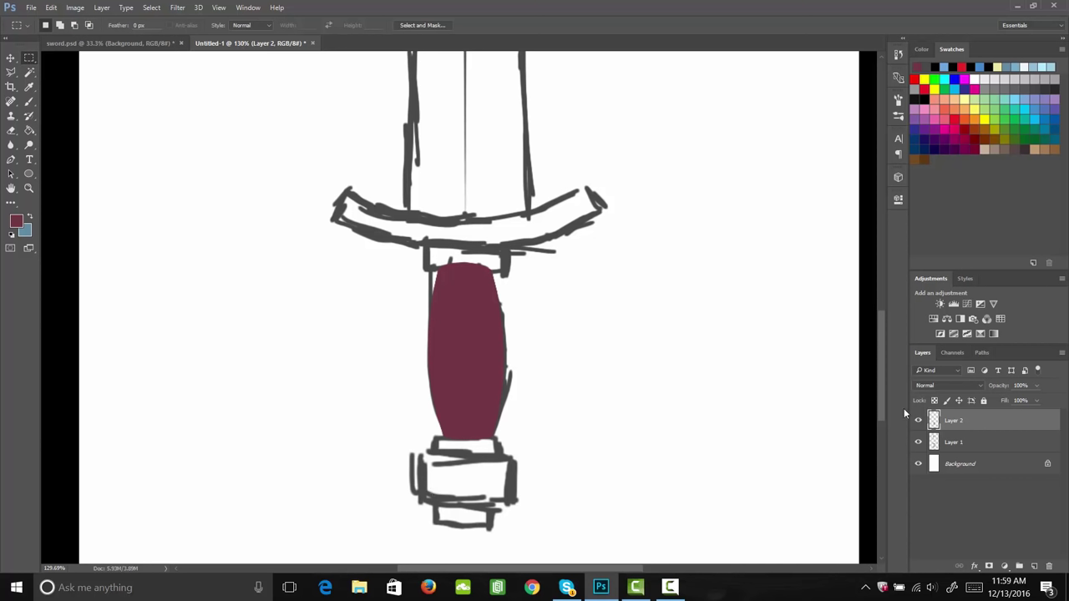
On a new layer, fill a rectangle over the pommel's narrow central column with dark blue-grey #3f454d and deselect it.
click(1034, 566)
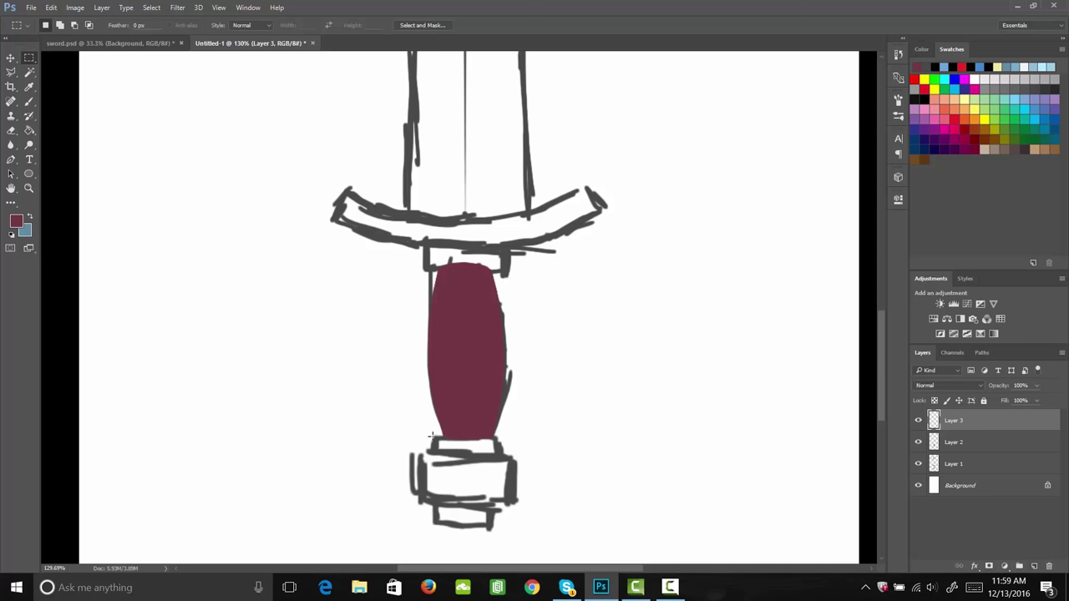
drag(431, 434, 498, 526)
click(20, 224)
drag(751, 321, 722, 333)
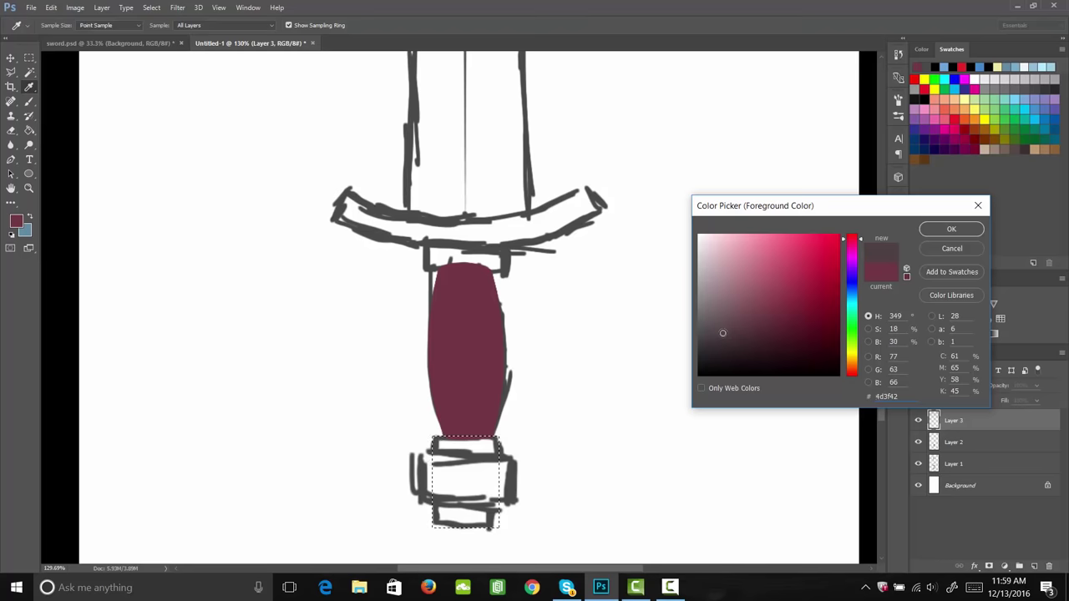
drag(852, 255, 852, 294)
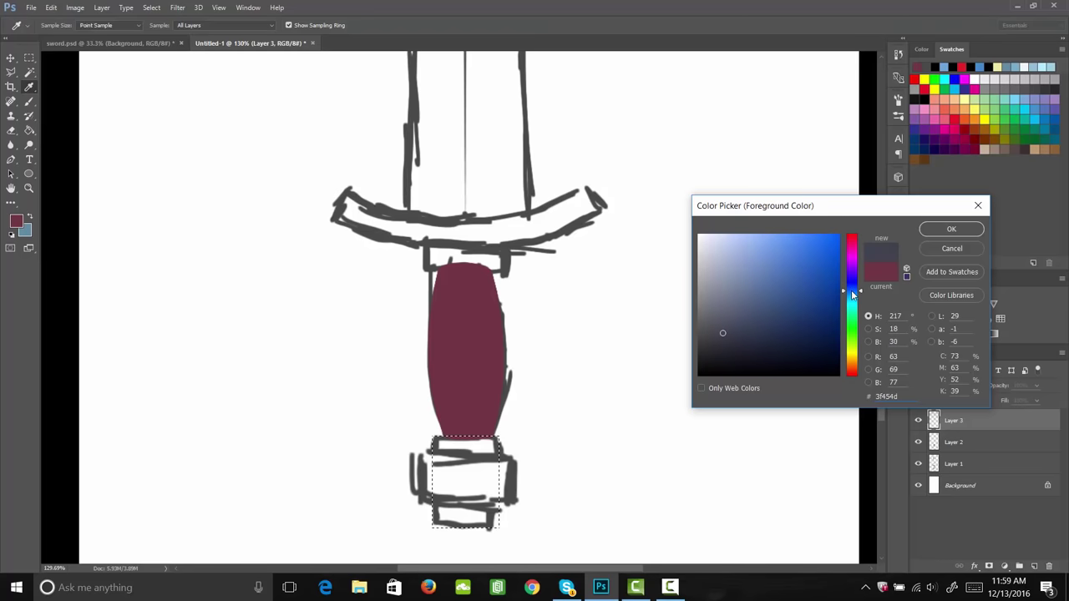
click(945, 229)
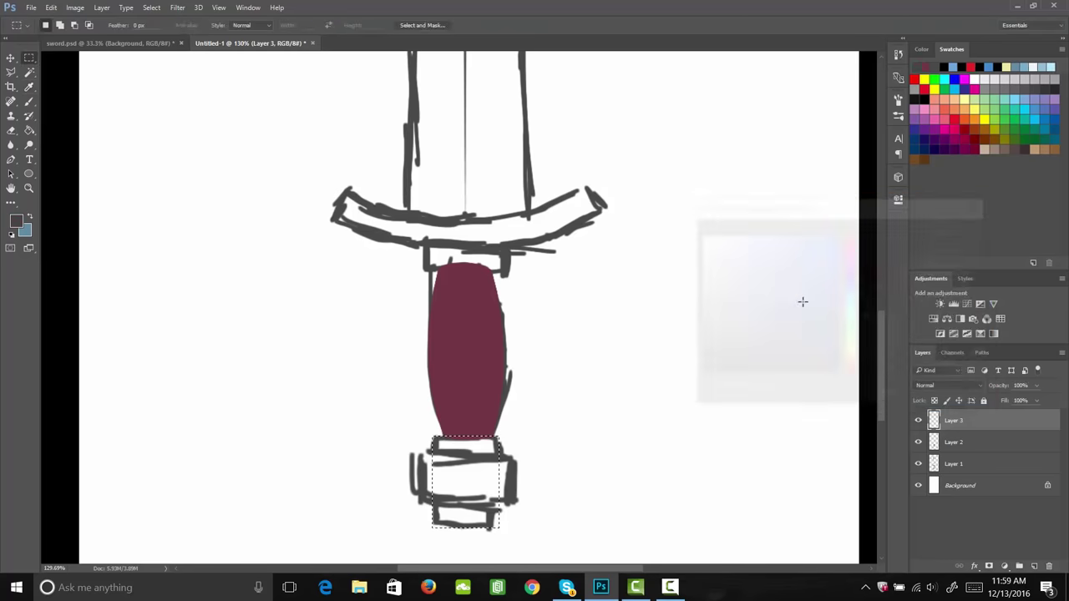
key(g)
click(492, 502)
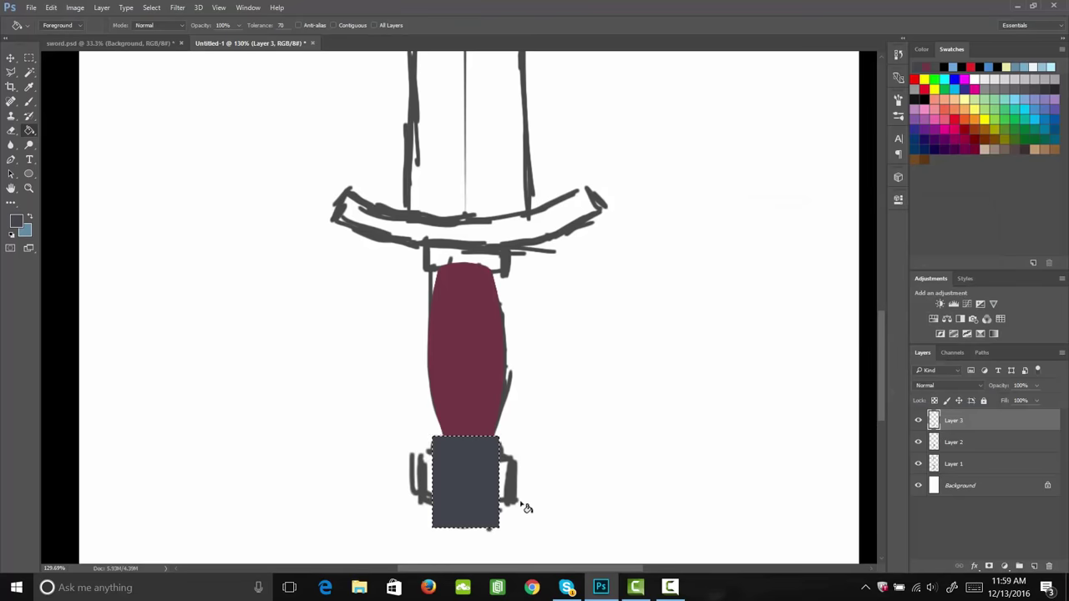
key(ctrl+d)
key(m)
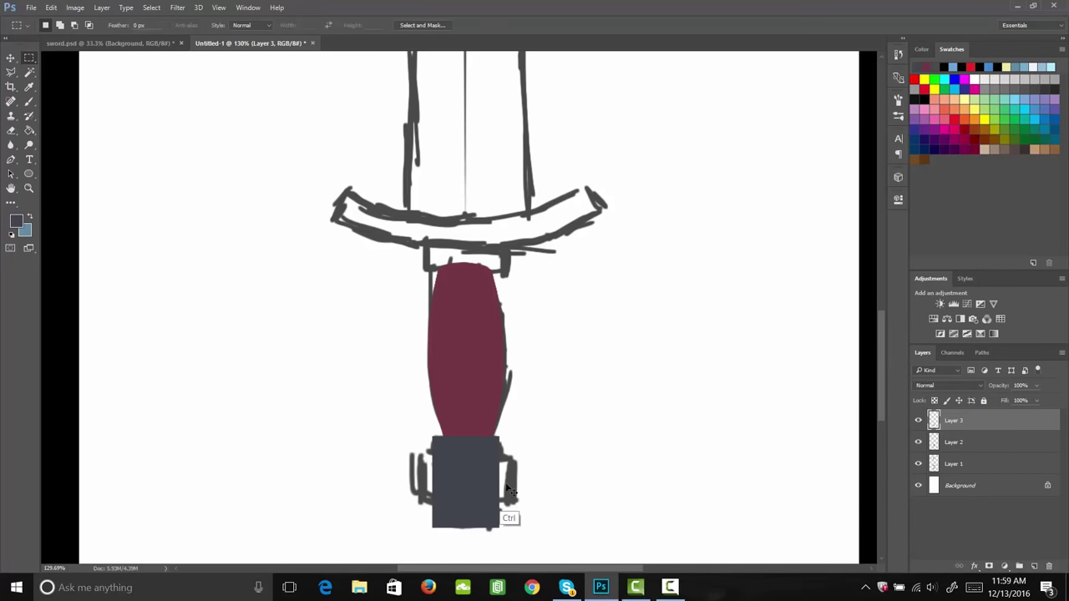
Warp the pommel's dark central block so its corners taper slightly inward, and nudge it into line beneath the grip.
key(ctrl+t)
right_click(469, 464)
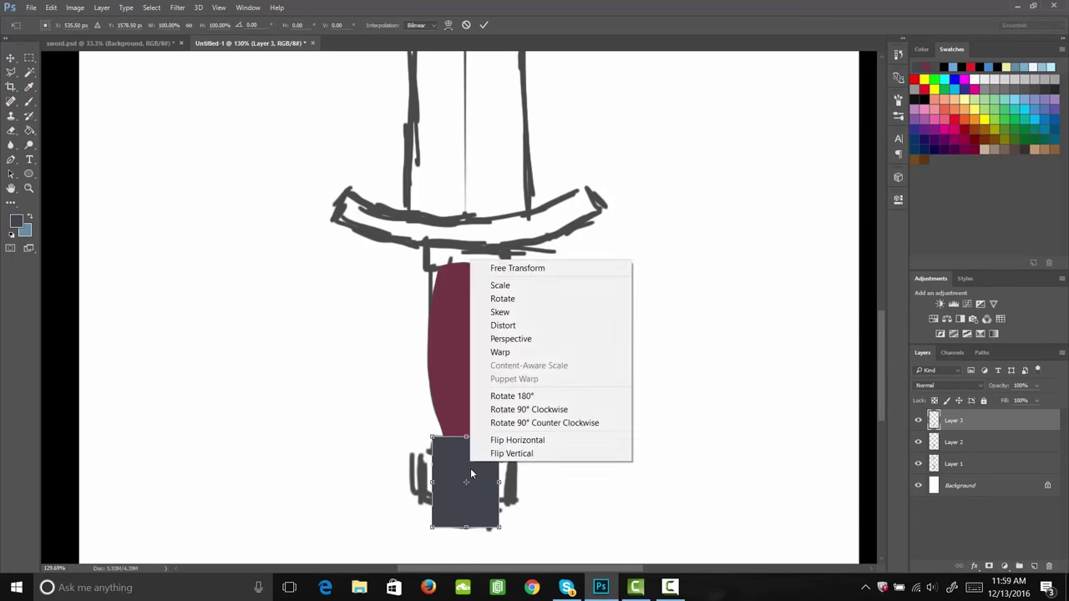
click(512, 357)
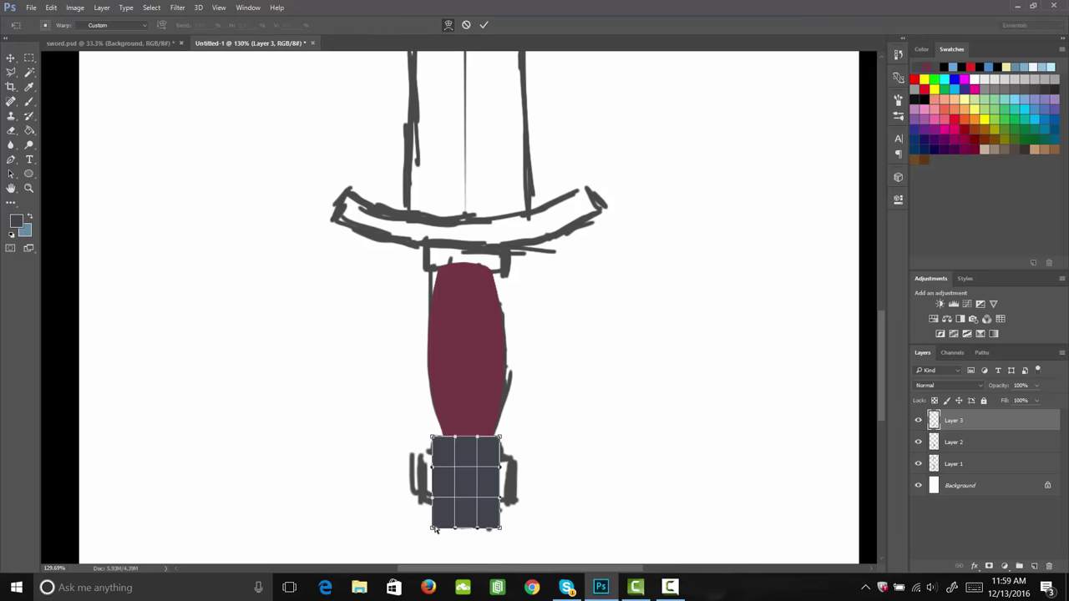
drag(433, 528, 495, 529)
drag(500, 437, 436, 440)
drag(435, 439, 436, 439)
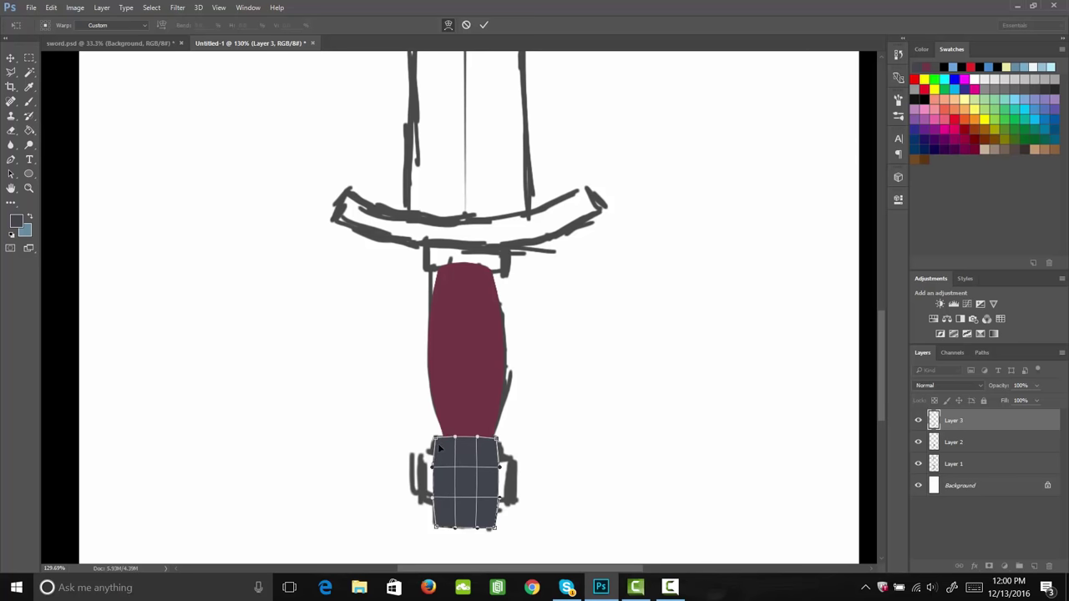
key(Return)
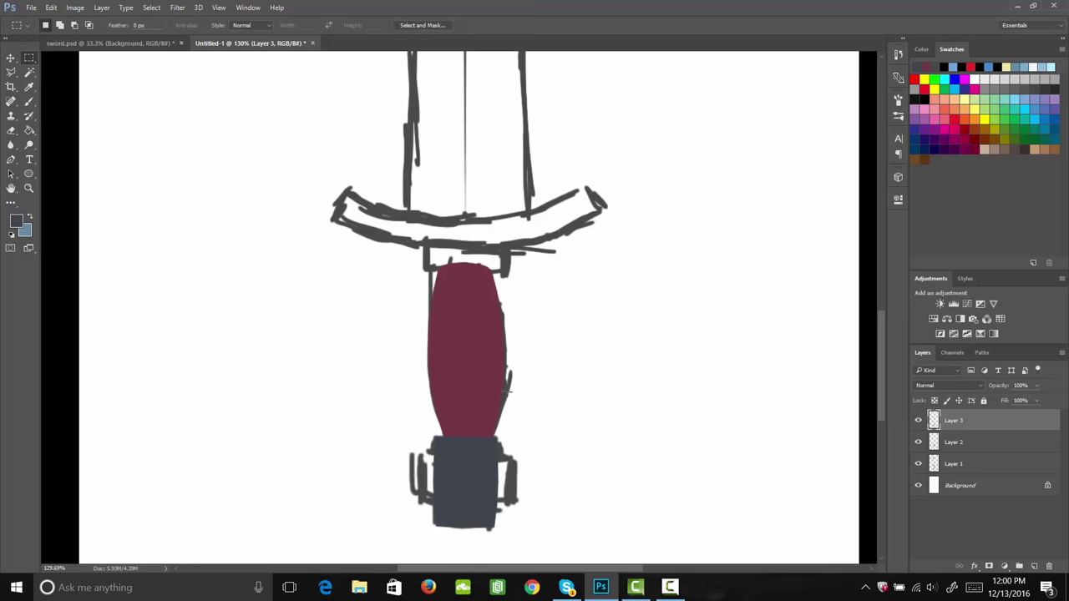
key(v)
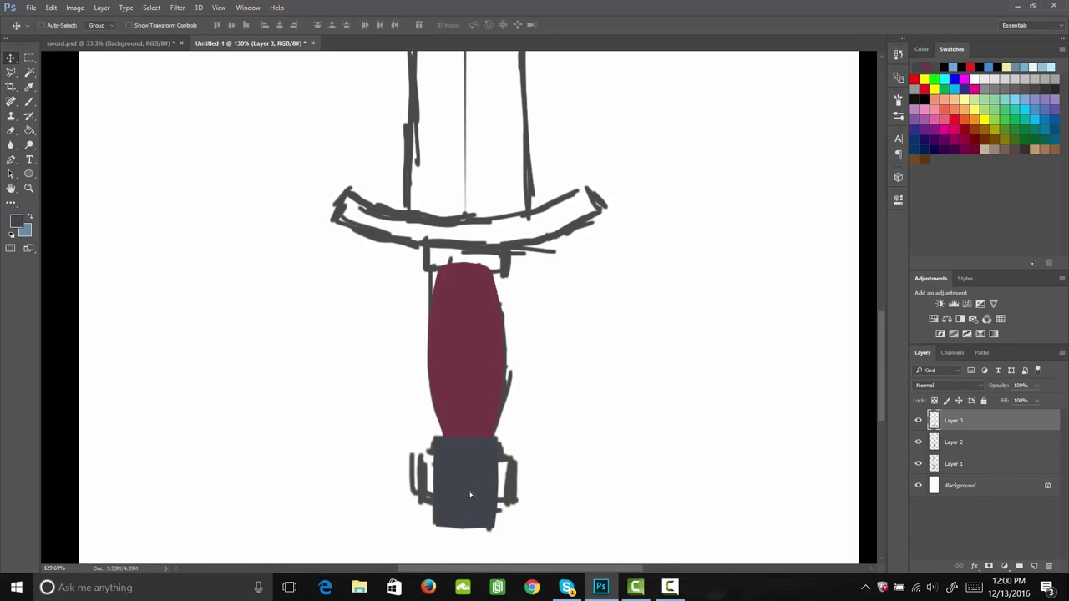
mouse_move(470, 495)
mouse_down()
mouse_move(465, 486)
mouse_move(468, 494)
mouse_up()
On a new layer, fill a wide rectangle across the pommel with the dark blue-grey, deselect it and nudge it into place.
click(1034, 567)
key(m)
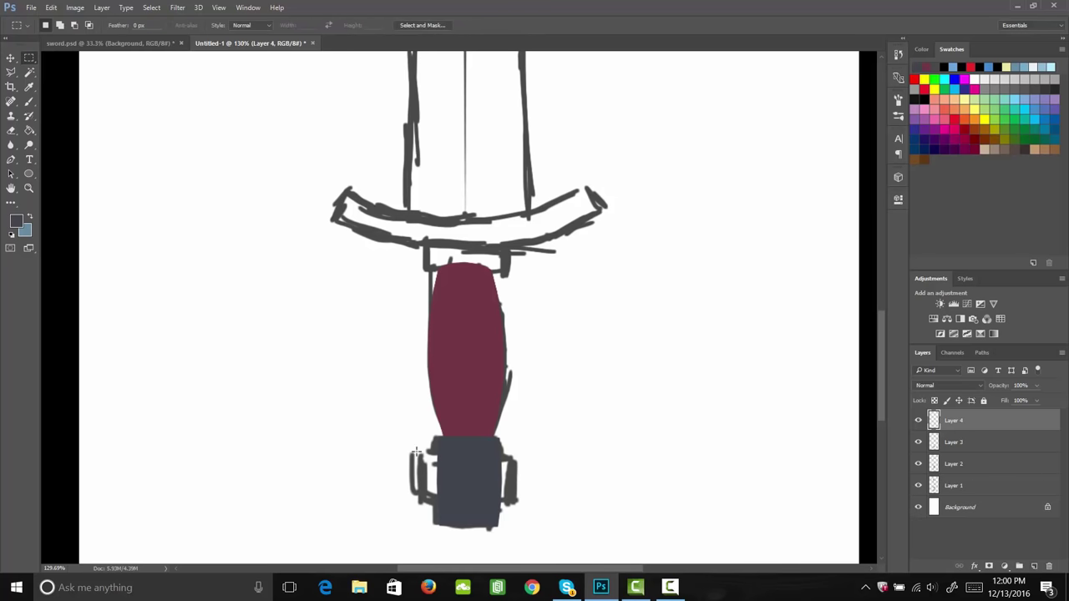
drag(416, 451, 524, 504)
key(alt+BackSpace)
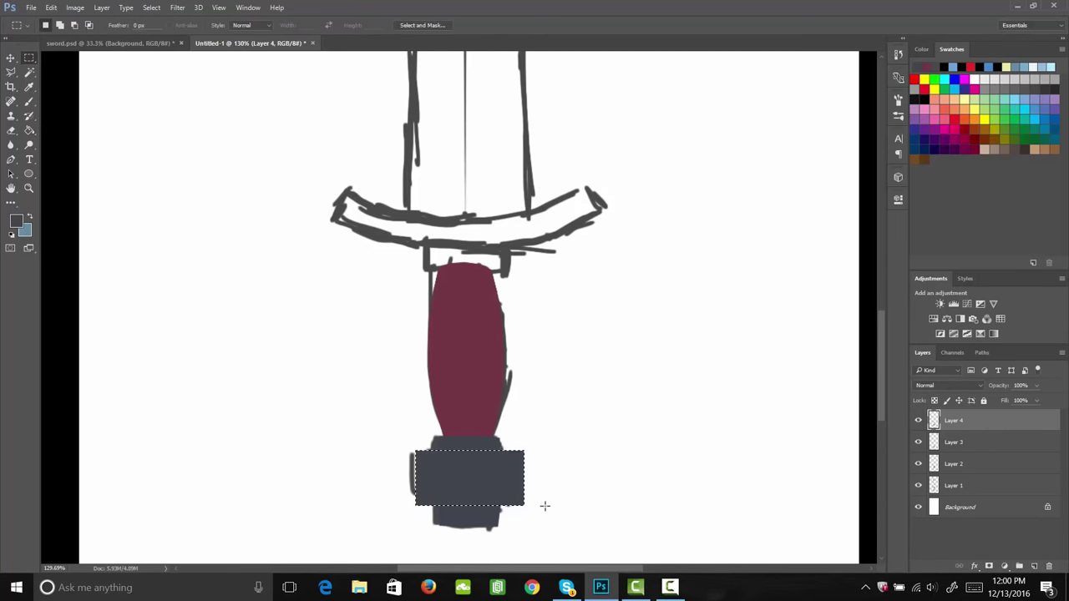
key(v)
mouse_move(466, 490)
mouse_down()
mouse_move(478, 490)
mouse_move(469, 492)
mouse_up()
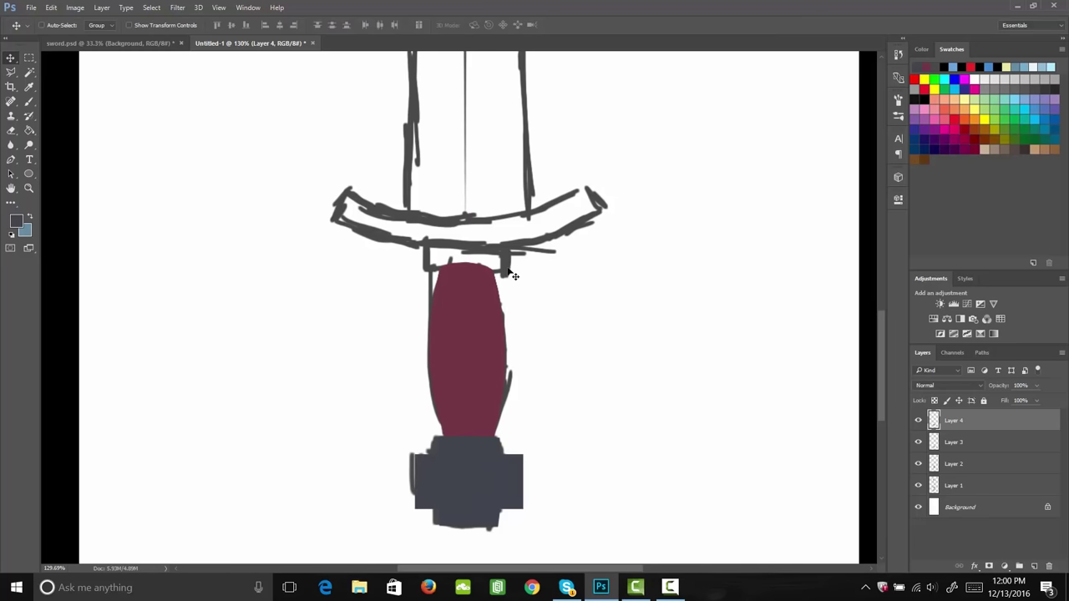
On a new layer, fill a rectangle over the collar between grip and crossguard with the dark blue-grey, deselect it and centre it on the grip.
click(1034, 566)
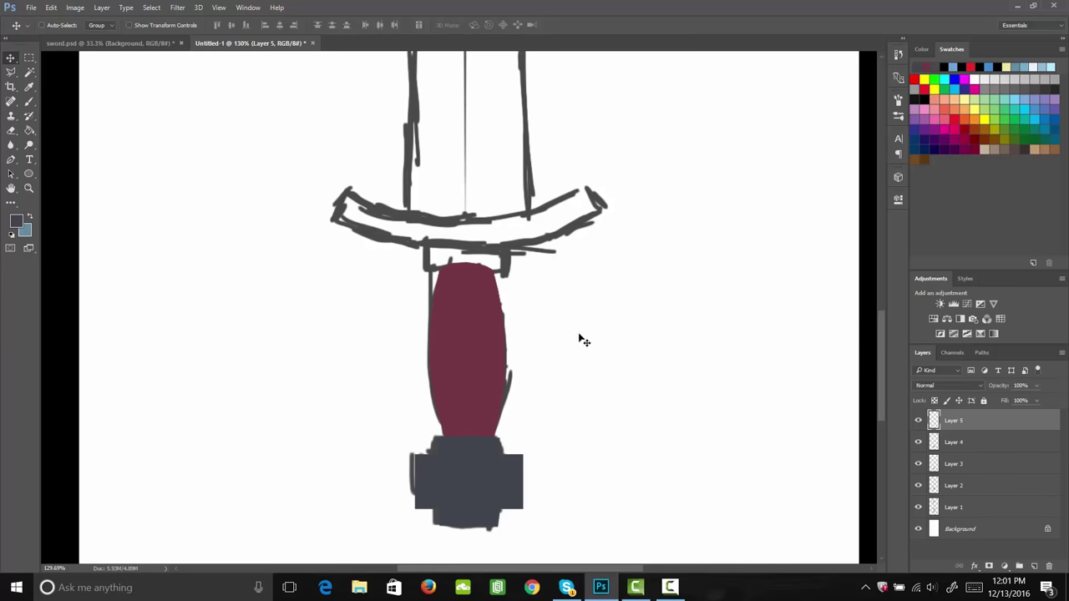
key(m)
mouse_move(422, 227)
mouse_down()
mouse_move(507, 261)
mouse_move(512, 277)
mouse_up()
key(g)
click(498, 263)
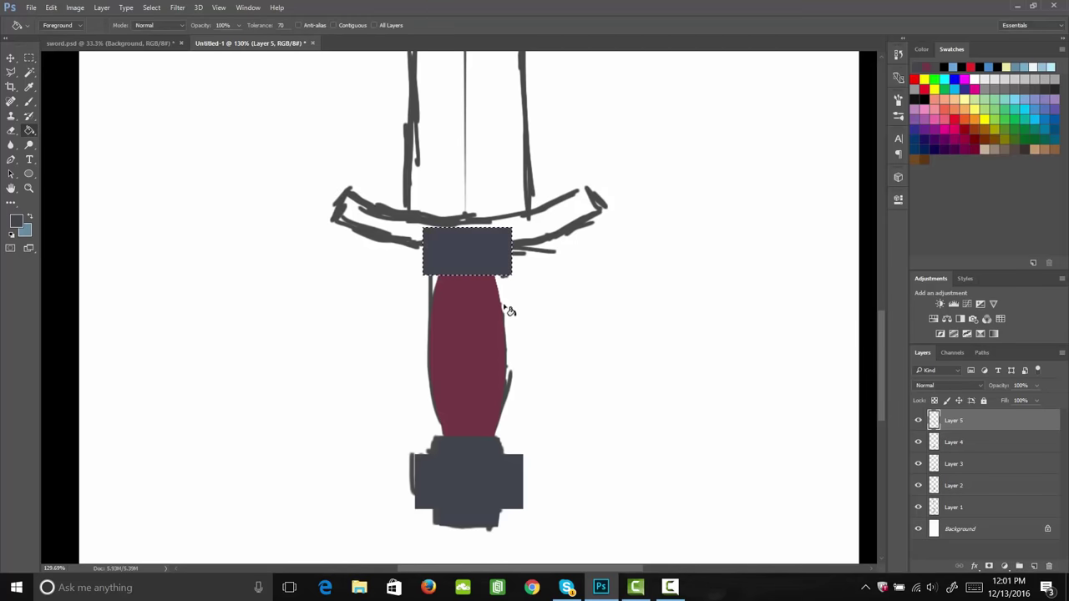
key(ctrl+d)
key(v)
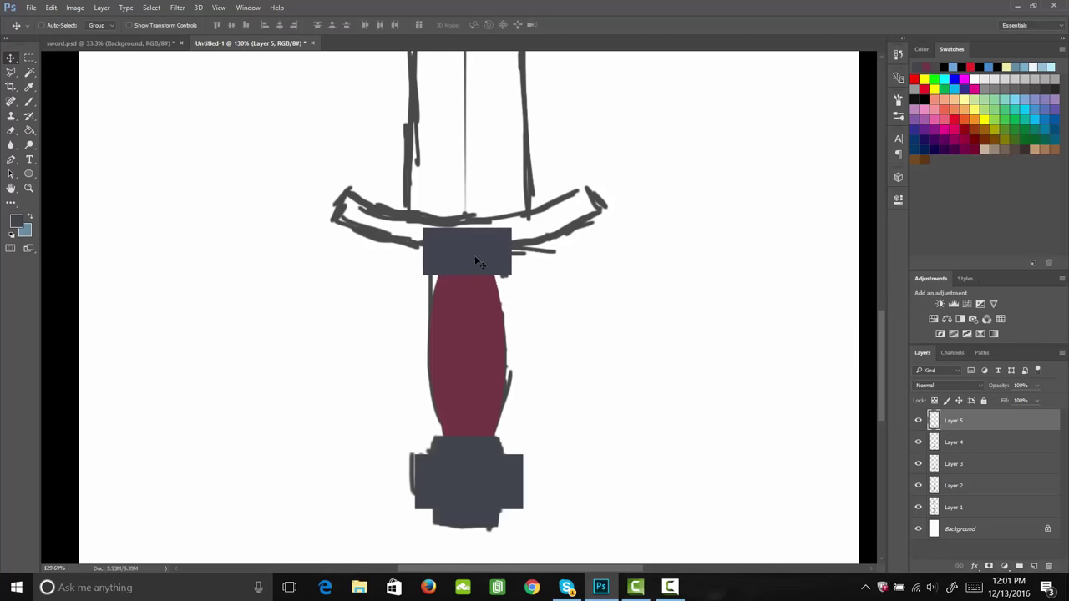
drag(481, 259, 482, 262)
Outline the left half of the curved crossguard with the Polygonal Lasso, fill it dark blue-grey on a new layer and deselect it.
key(l)
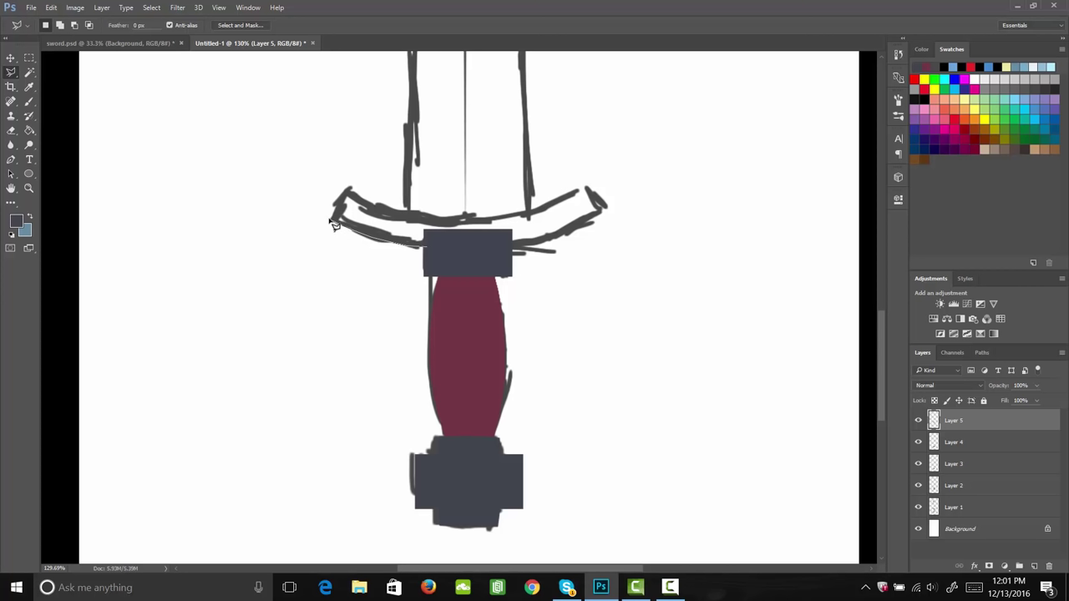
click(330, 220)
click(480, 247)
click(424, 248)
key(v)
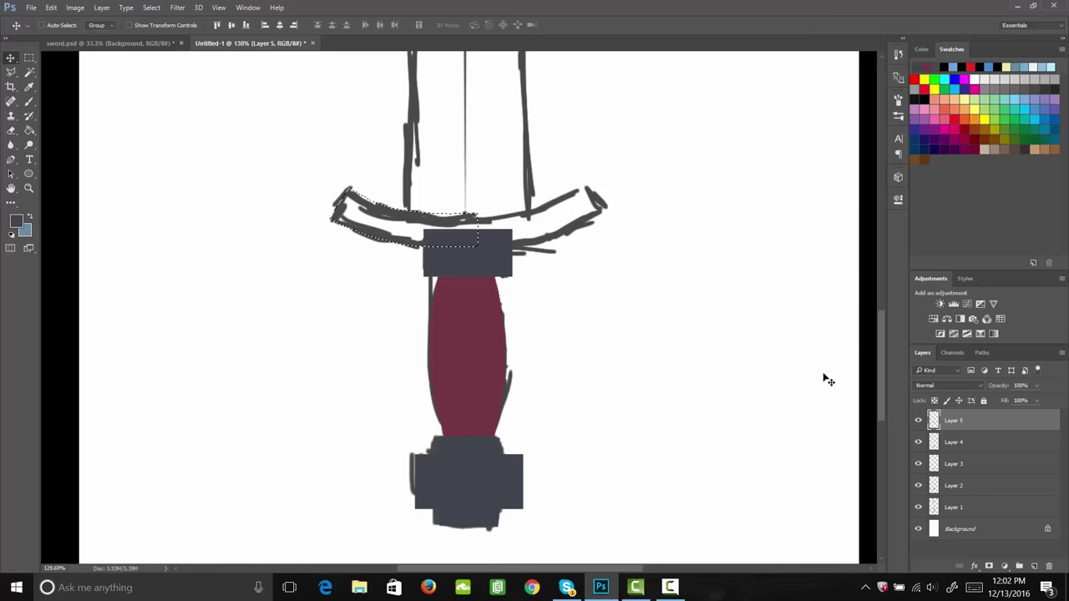
key(ctrl+shift+alt+n)
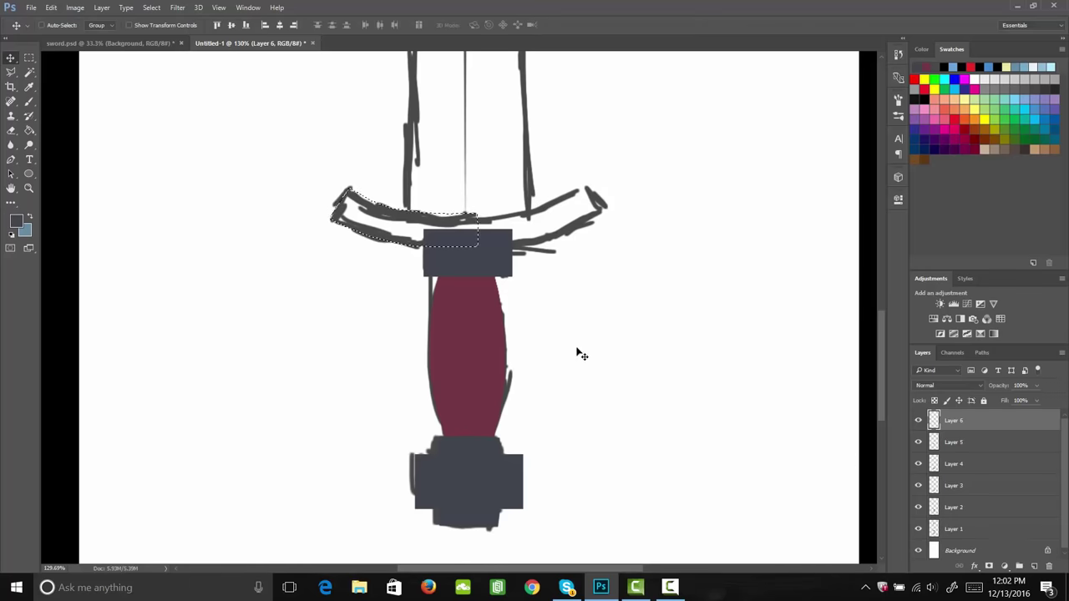
key(g)
click(421, 244)
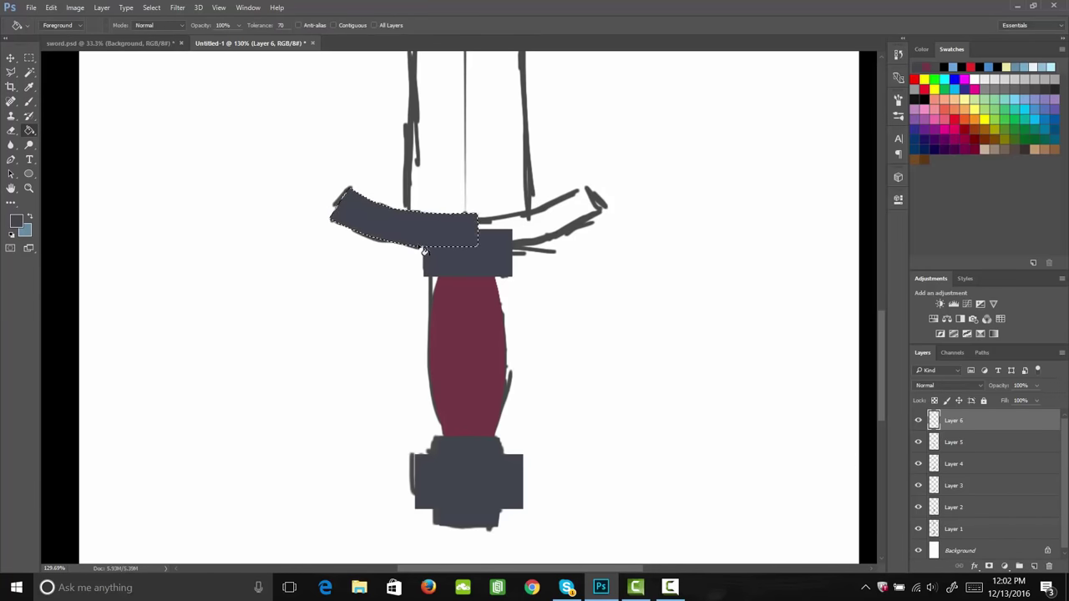
key(m)
key(ctrl+d)
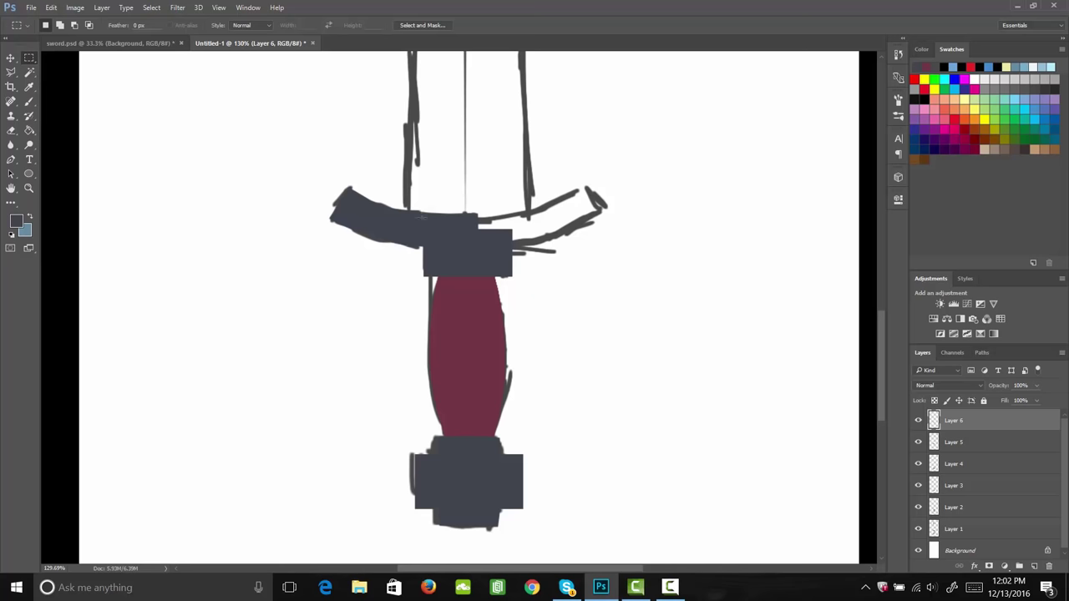
Duplicate the crossguard's left half to the right side of the sword and flip the copy horizontally.
key(v)
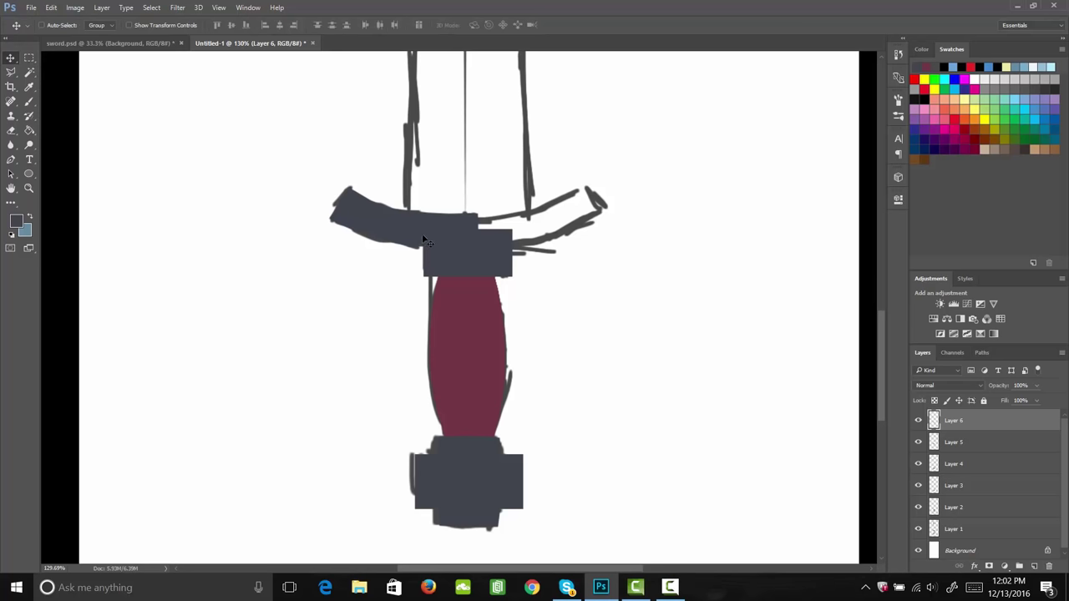
drag(417, 236, 600, 235)
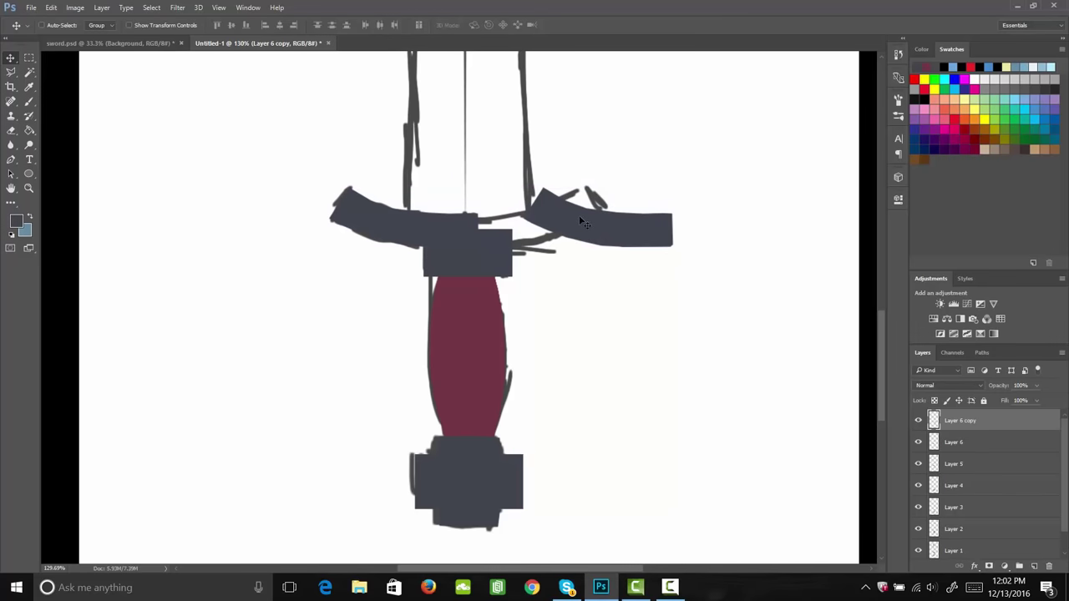
key(m)
drag(508, 150, 696, 286)
key(ctrl+t)
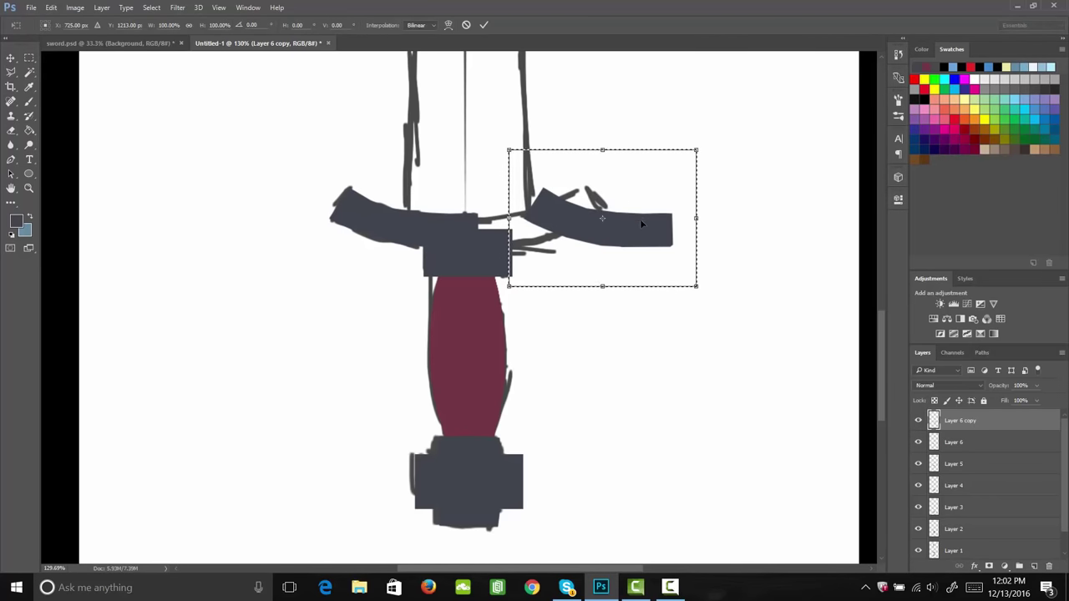
right_click(646, 220)
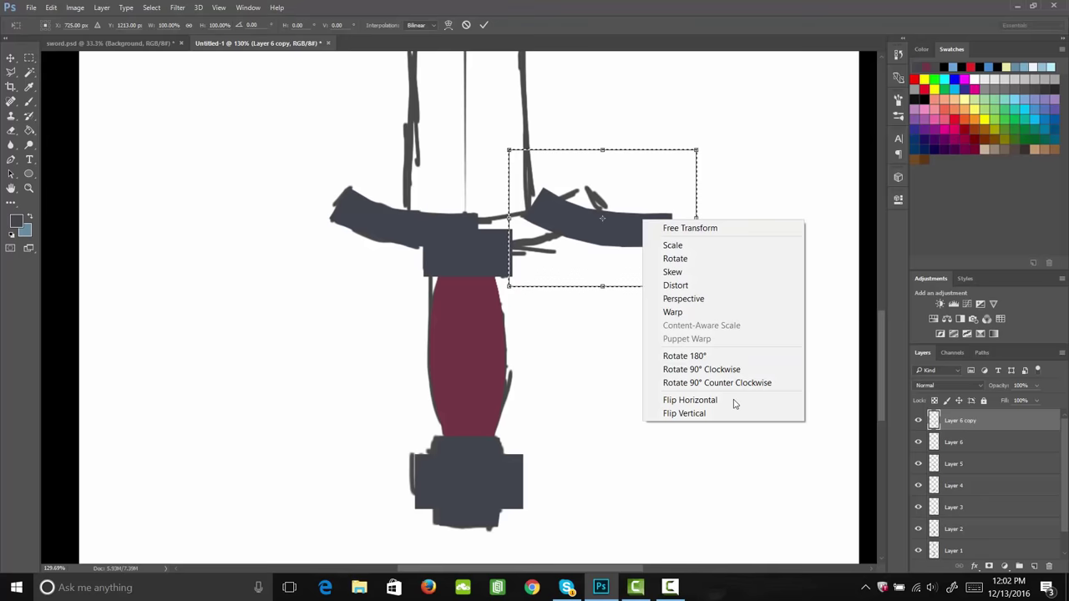
click(690, 400)
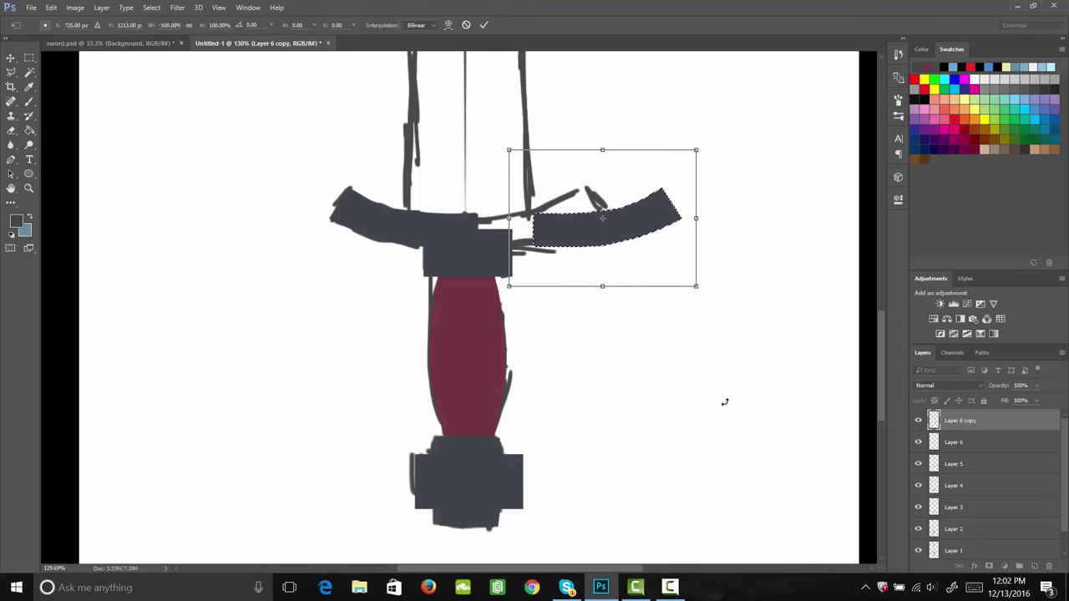
key(Return)
key(ctrl+d)
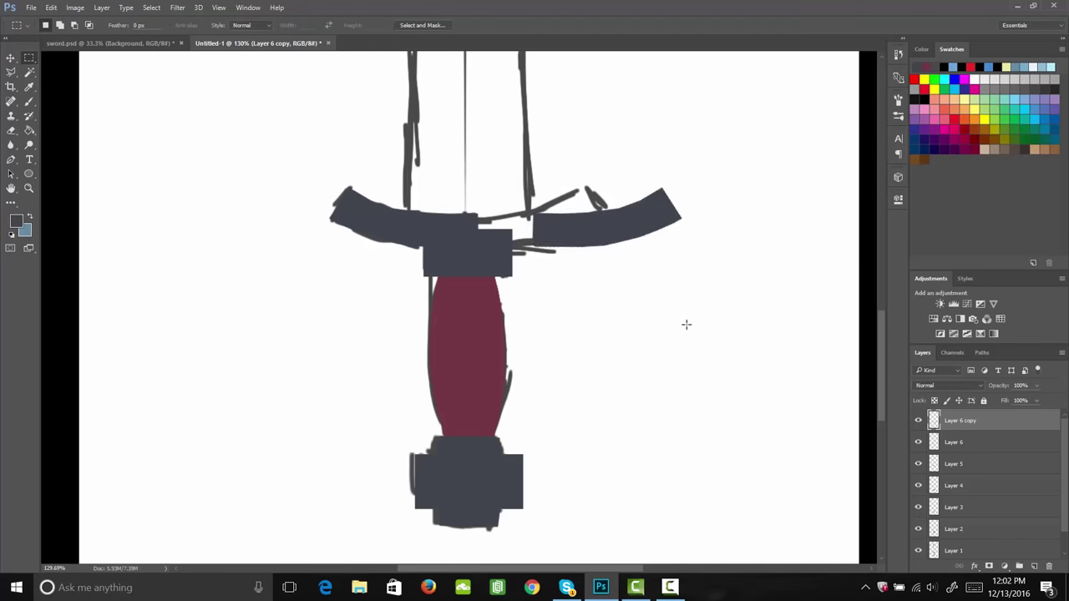
Move the flipped half against the left half to complete the crossguard, and check the shapes with the sketch temporarily hidden.
key(v)
drag(597, 230, 537, 225)
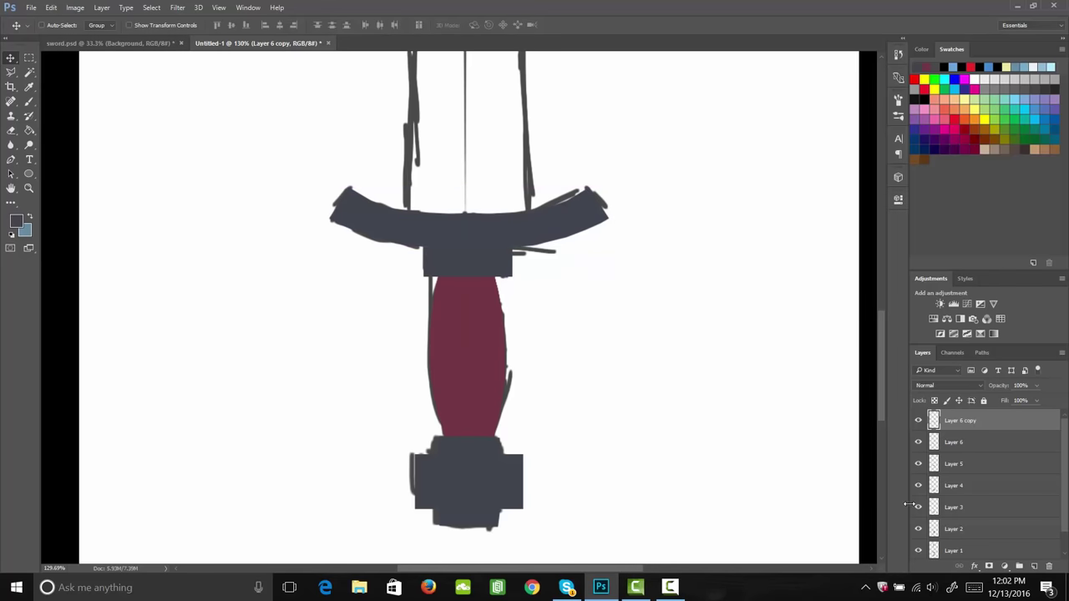
click(919, 551)
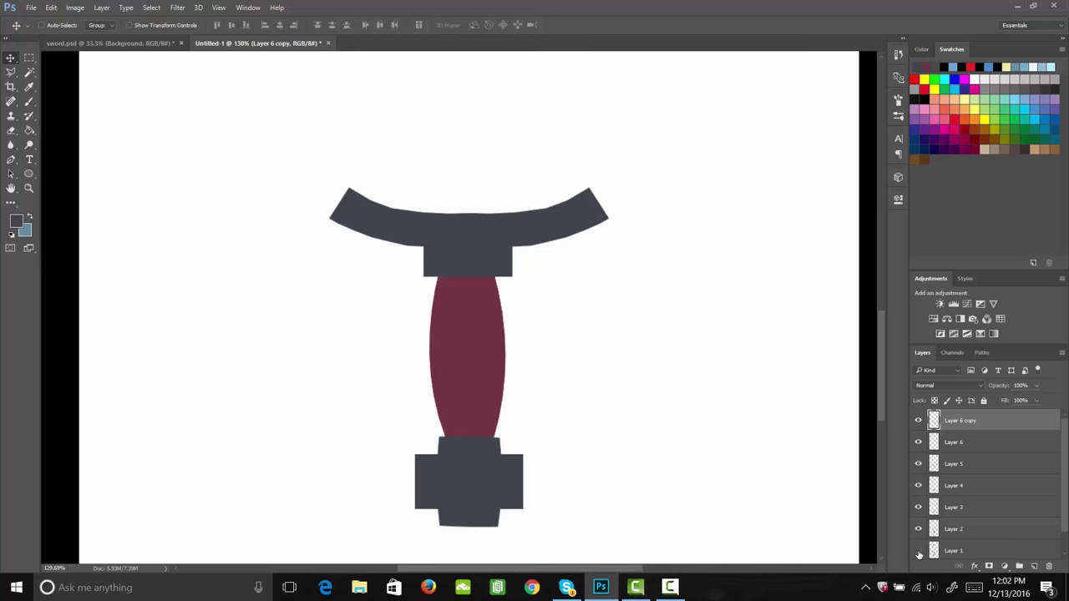
click(918, 553)
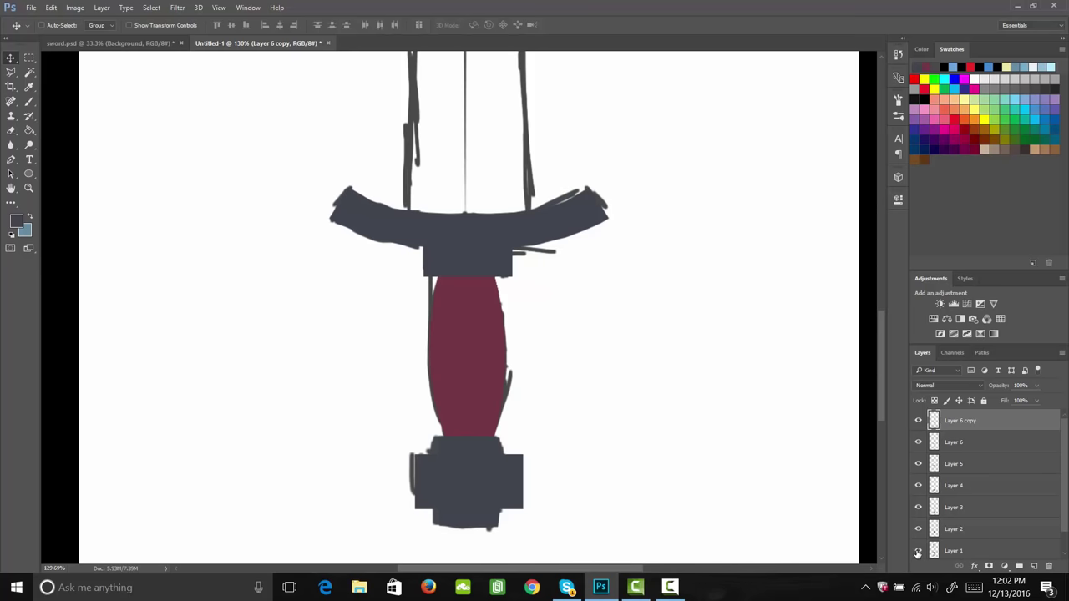
Add a new layer directly above the sketch and outline the blade's left half up to its centre line with the Polygonal Lasso.
click(944, 552)
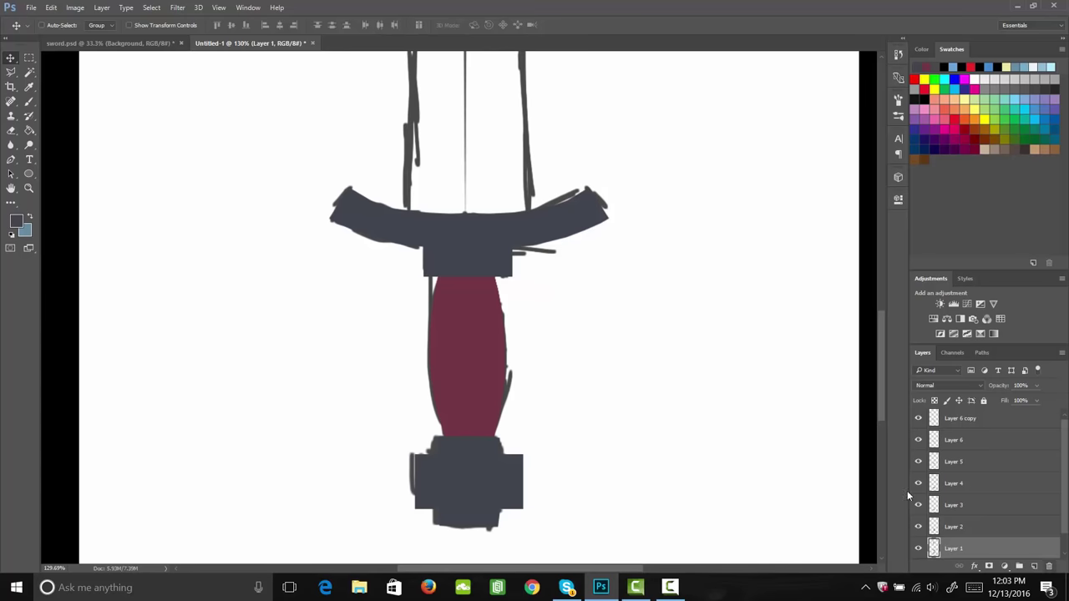
click(1035, 567)
key(z)
drag(551, 258, 522, 258)
key(j)
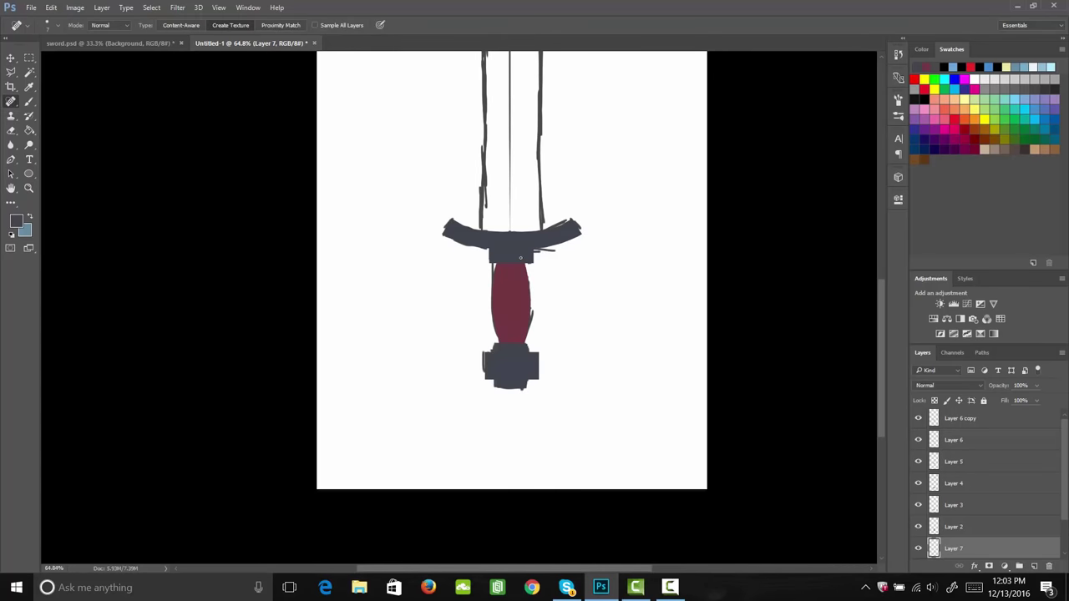
drag(525, 210, 541, 415)
key(l)
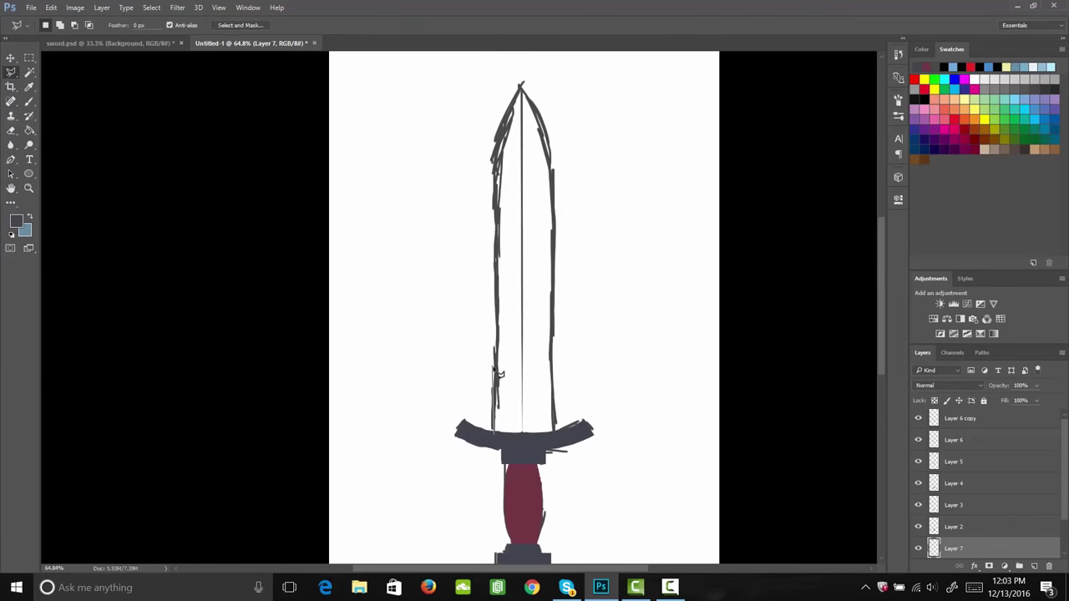
key(shift)
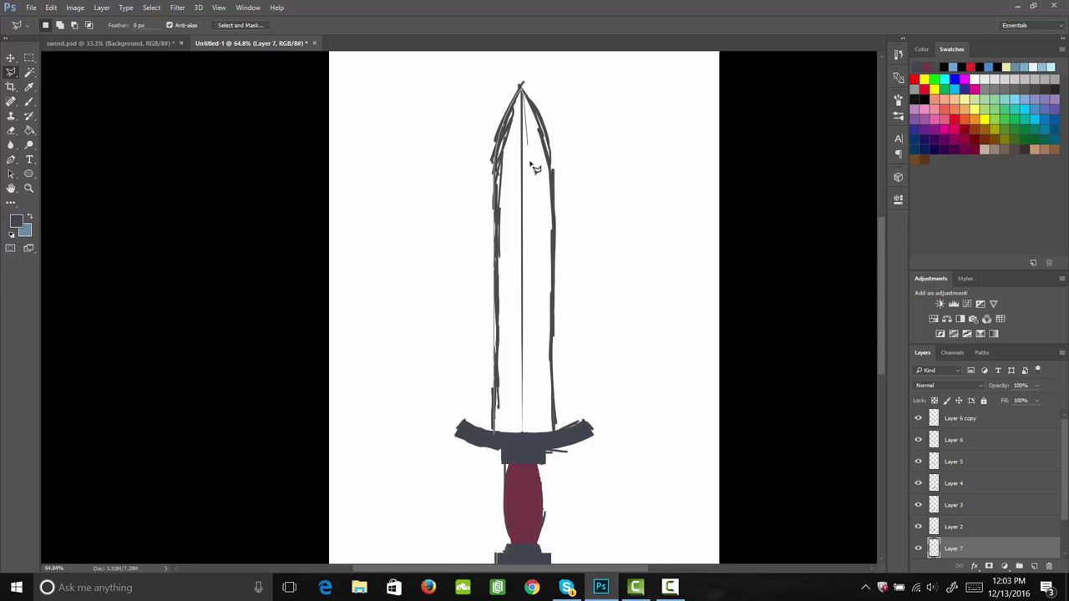
key(shift)
shift+click(524, 440)
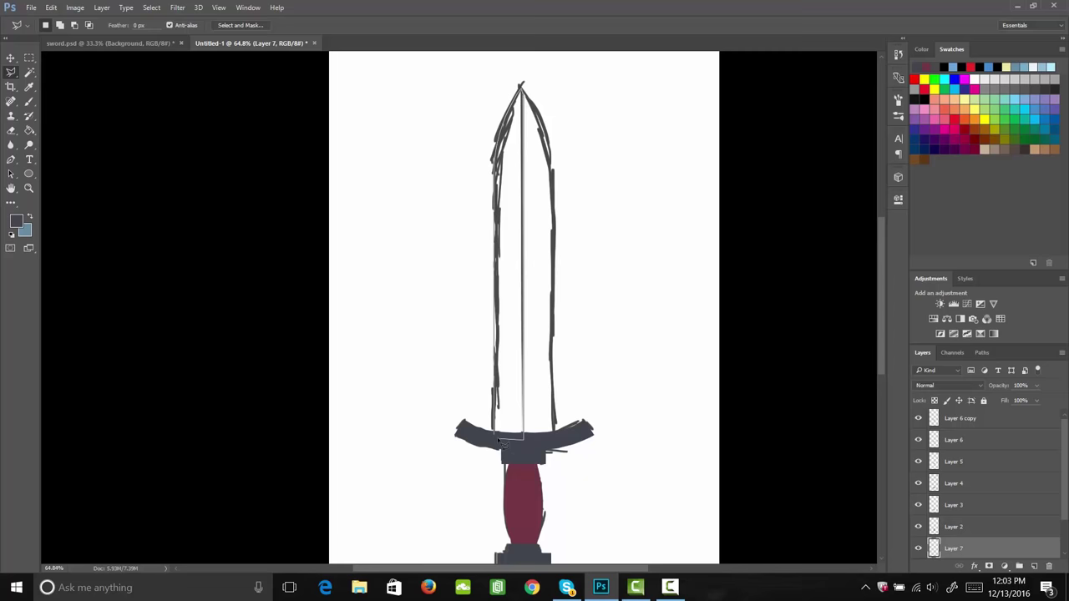
click(495, 436)
double_click(497, 157)
Set the foreground colour to light blue #869cc1, fill the blade's left half with it and deselect it.
click(16, 221)
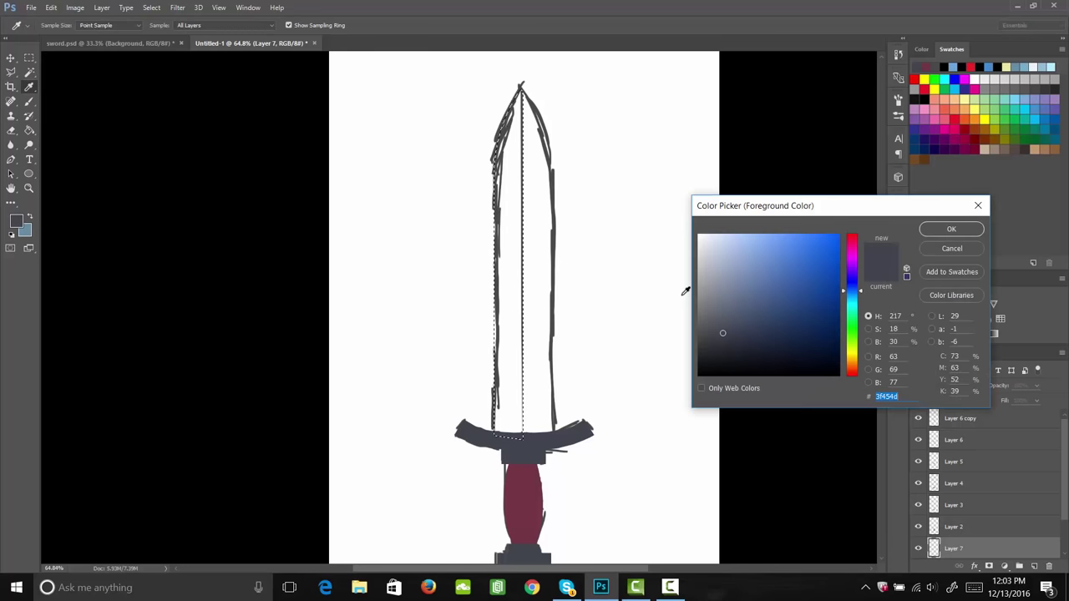
drag(775, 341, 741, 268)
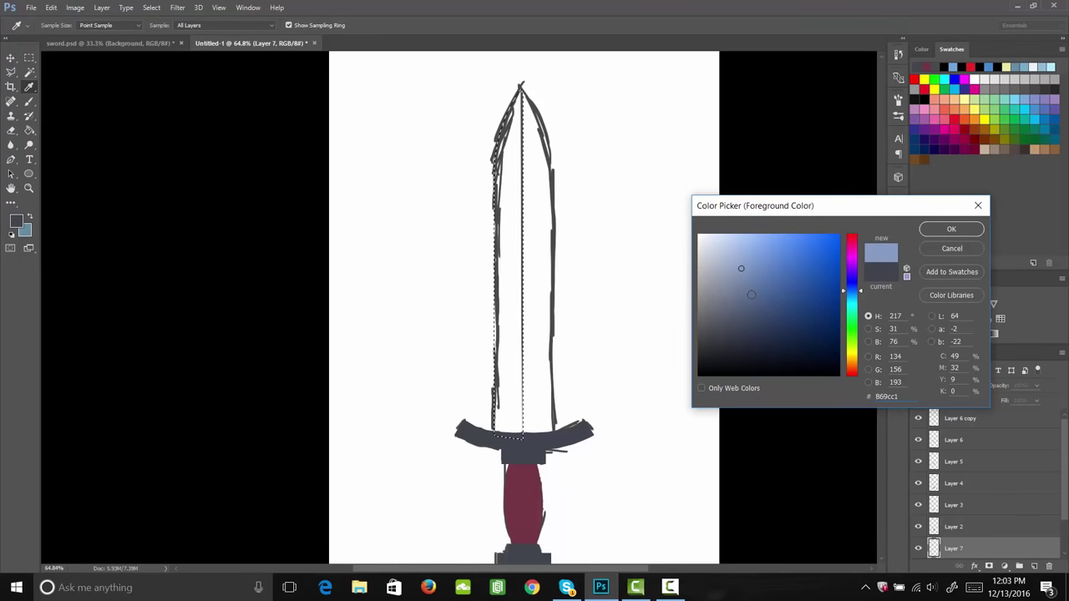
click(951, 229)
key(g)
click(516, 381)
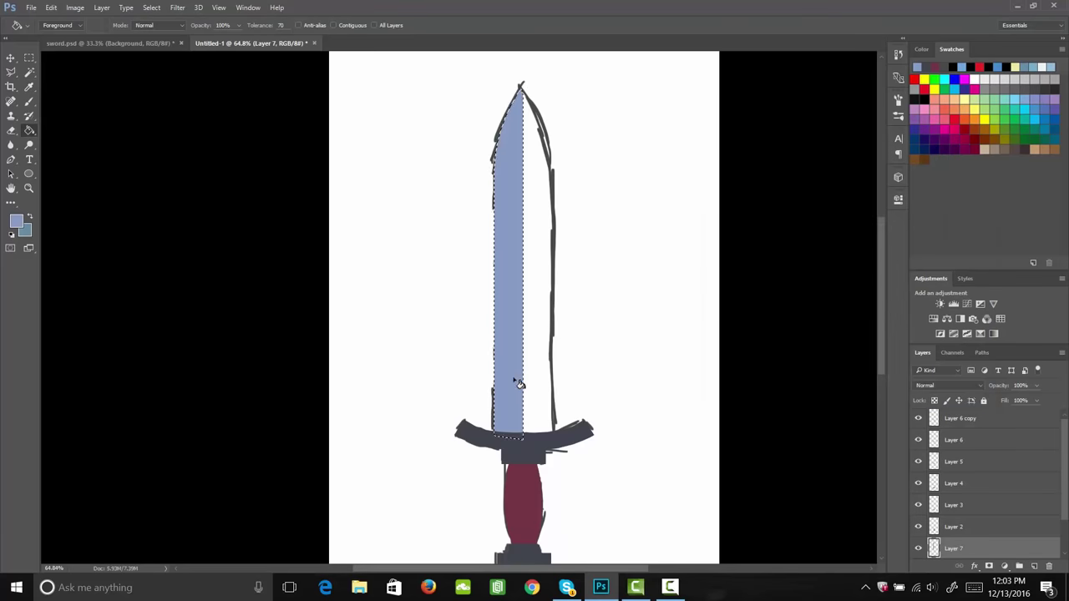
key(m)
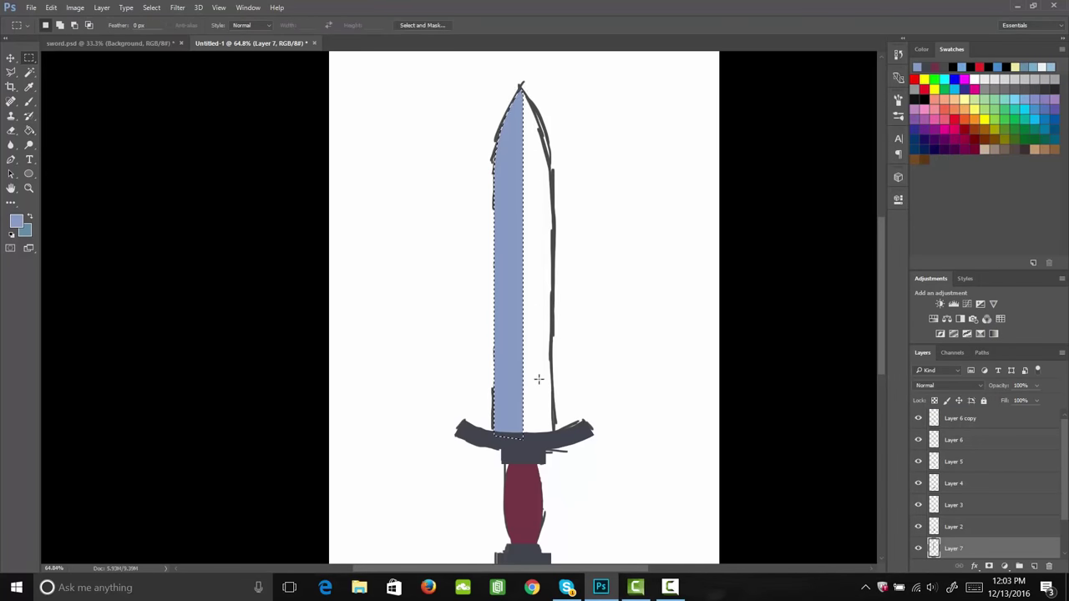
click(539, 378)
key(v)
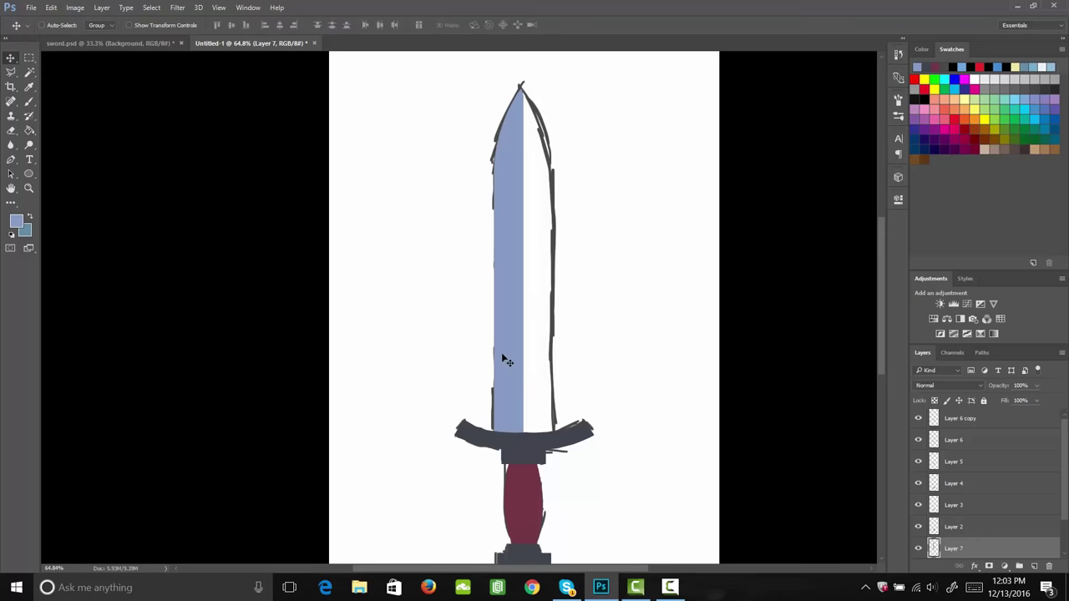
Duplicate the blade's left half beside the sword and flip the copy horizontally.
key(alt)
drag(518, 348, 576, 338)
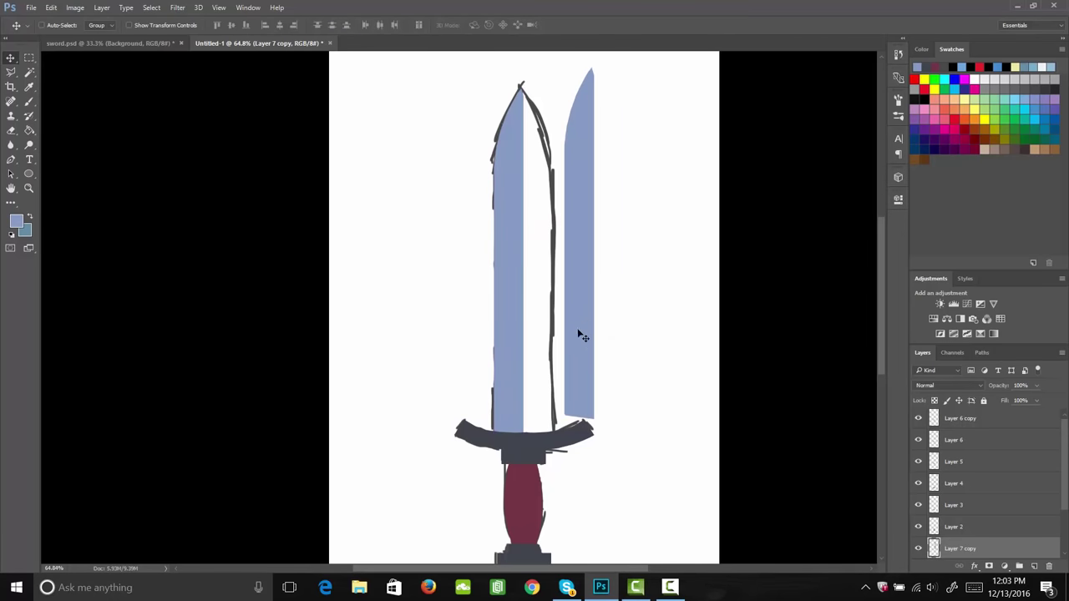
key(m)
drag(619, 438, 555, 60)
key(ctrl+t)
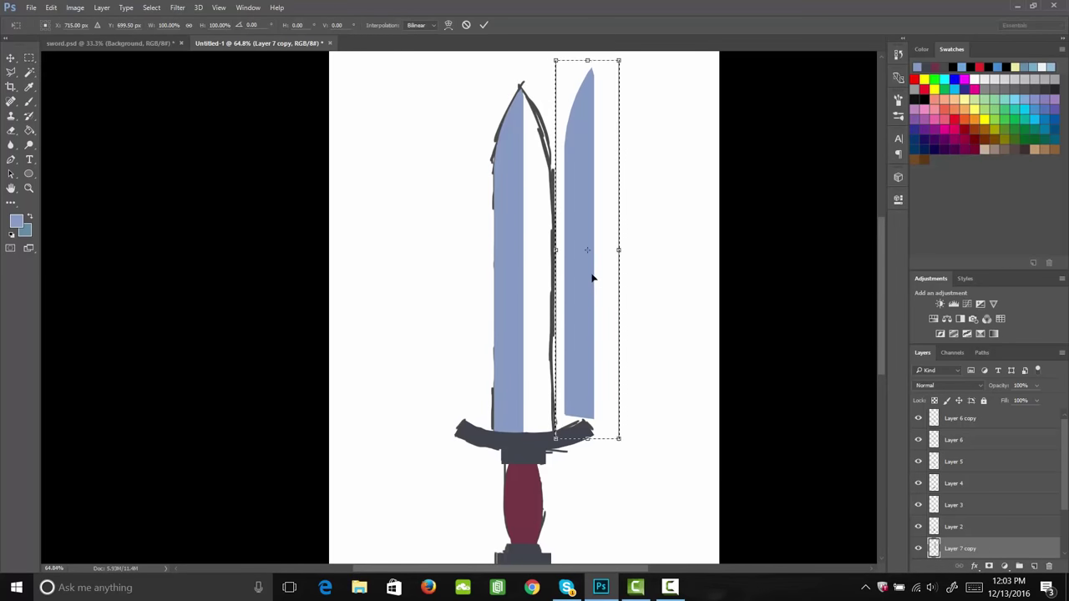
right_click(593, 271)
click(670, 451)
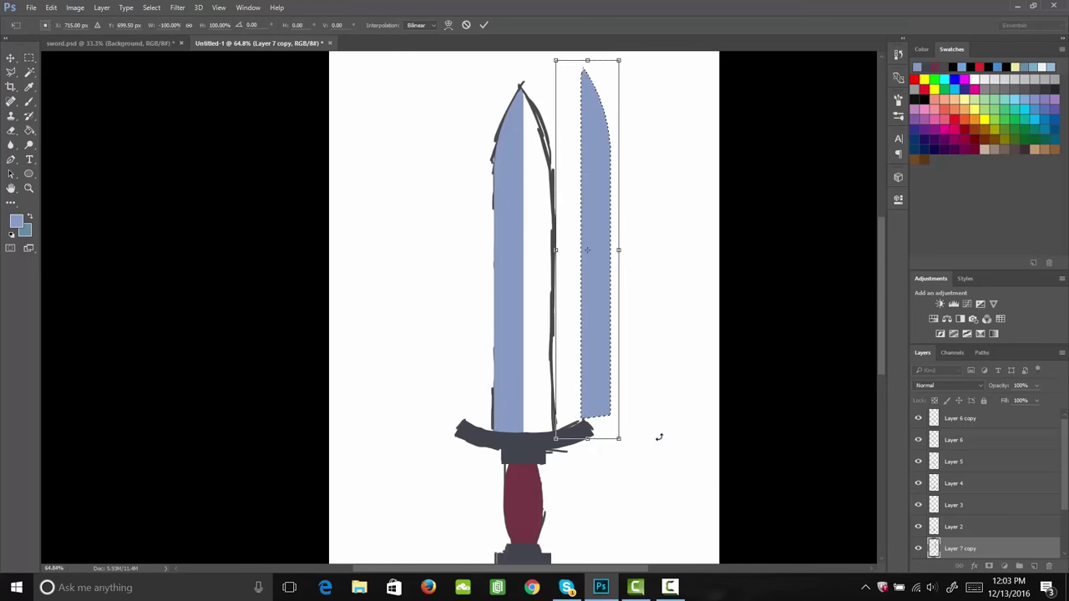
key(Return)
Move the flipped half against the left half to complete the blade, and hide the sketch layer.
click(600, 380)
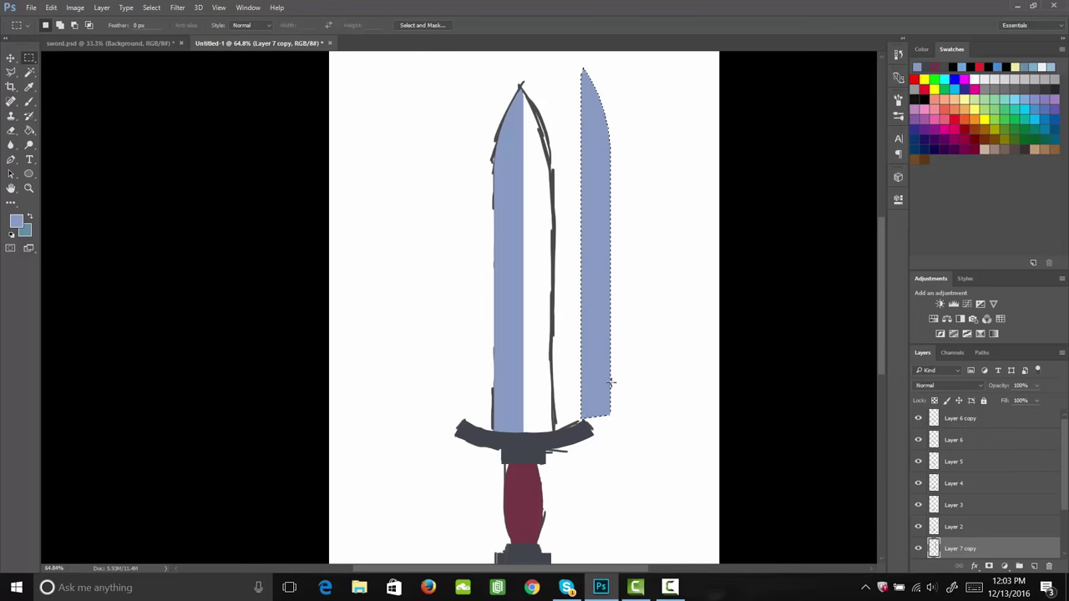
key(v)
drag(598, 354, 535, 371)
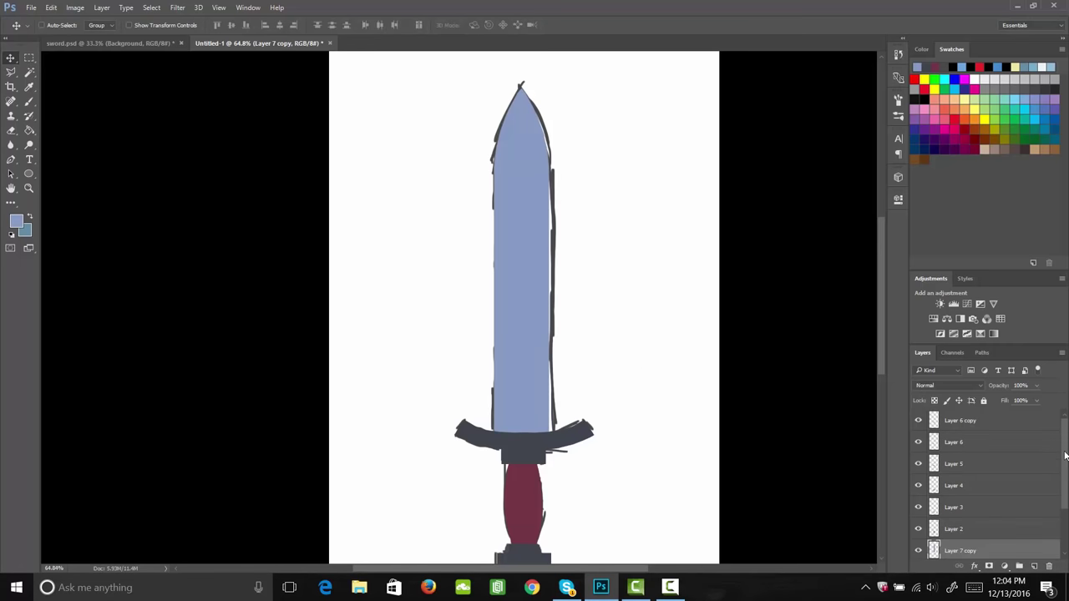
drag(1064, 455, 1064, 511)
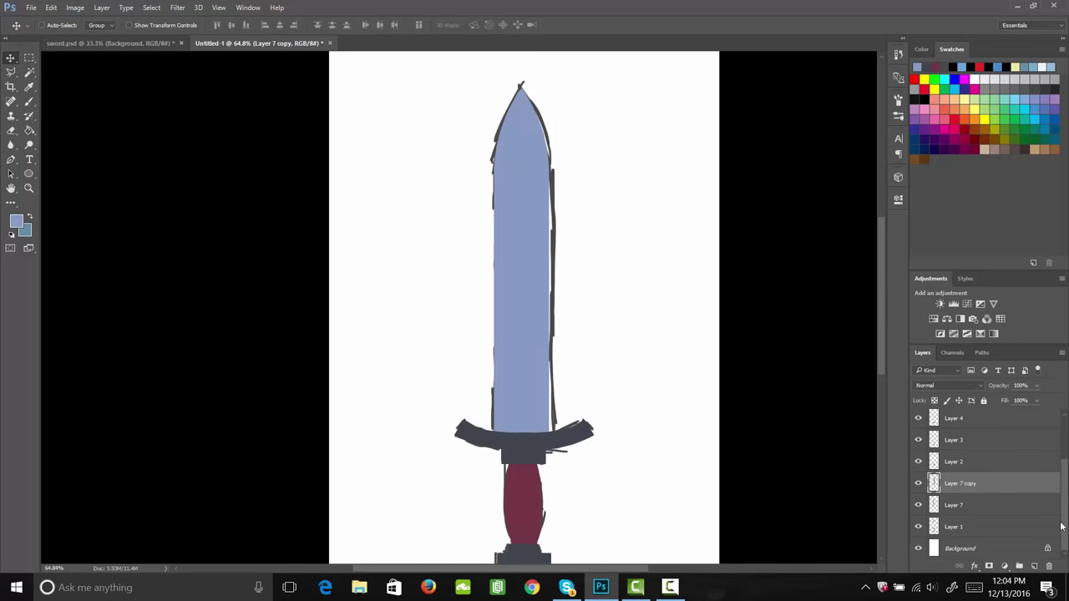
click(918, 527)
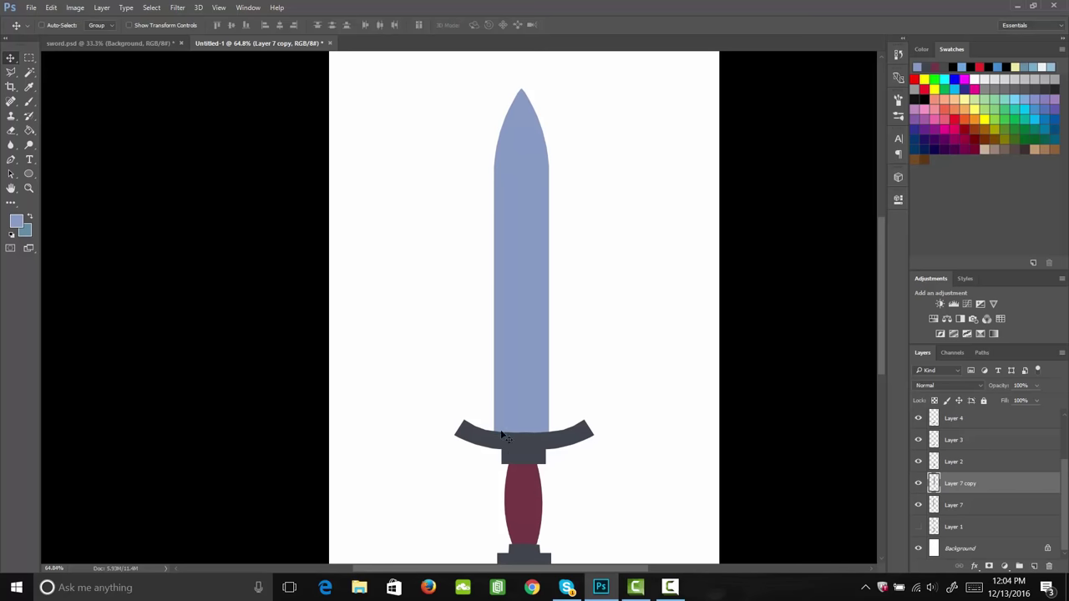
Merge the two blade halves into a single layer and check it by toggling its visibility.
click(918, 505)
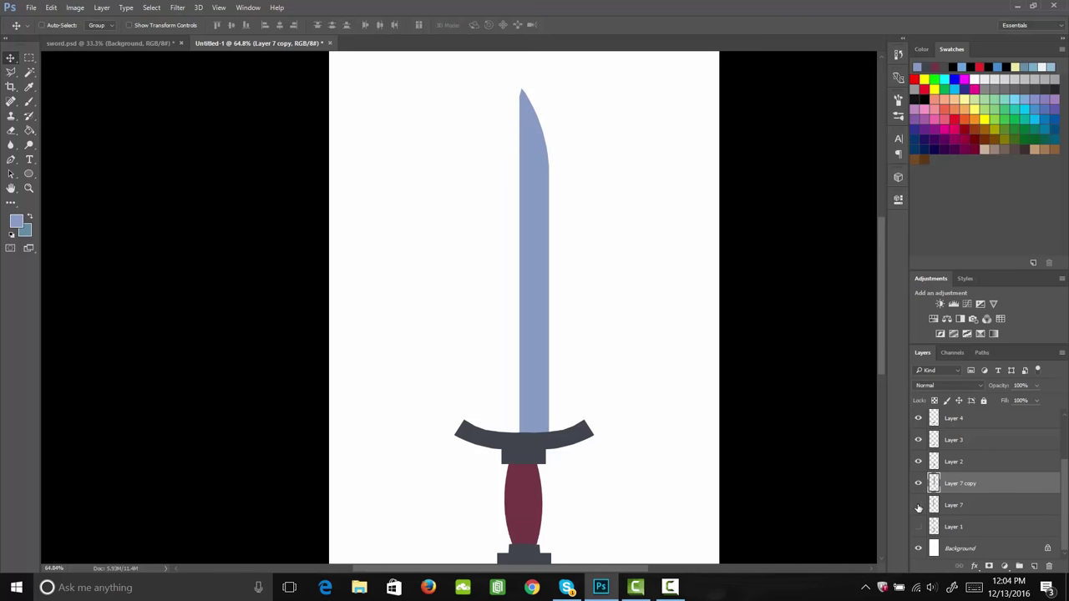
click(918, 504)
shift+click(960, 504)
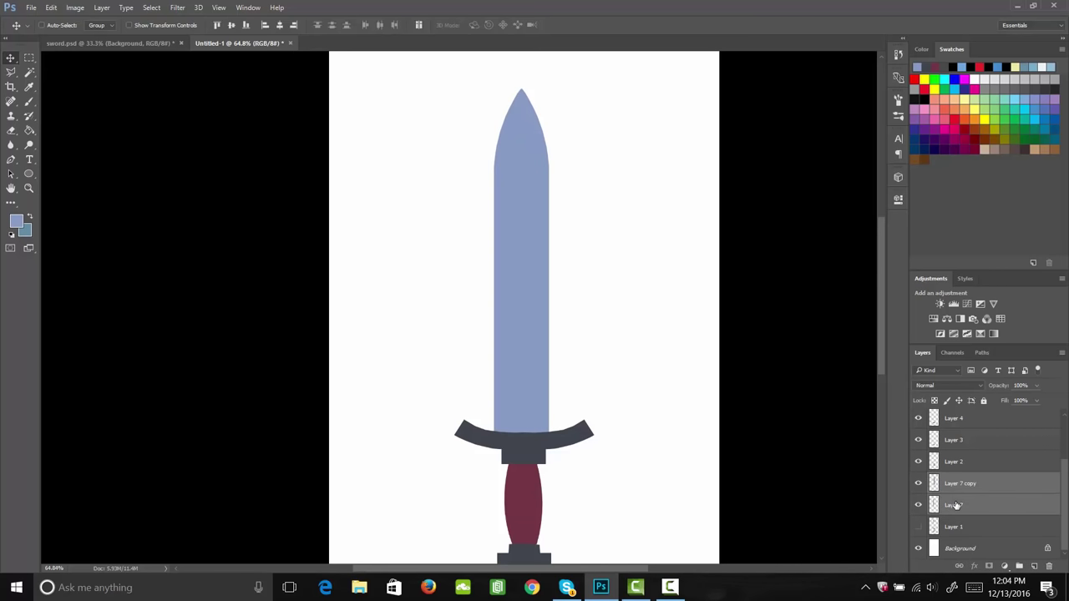
right_click(964, 504)
click(751, 468)
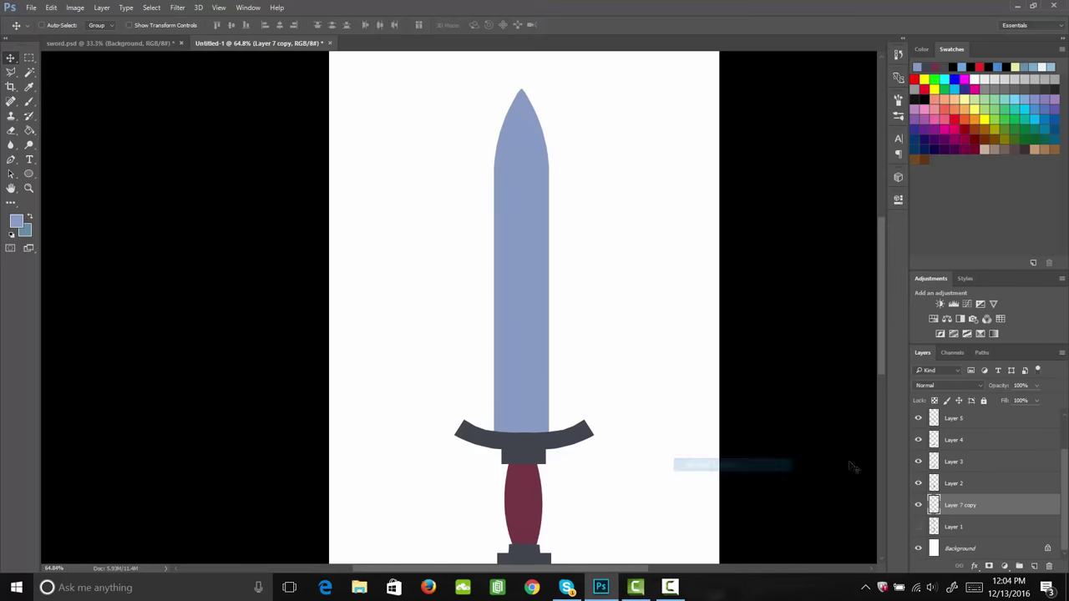
click(918, 504)
click(918, 505)
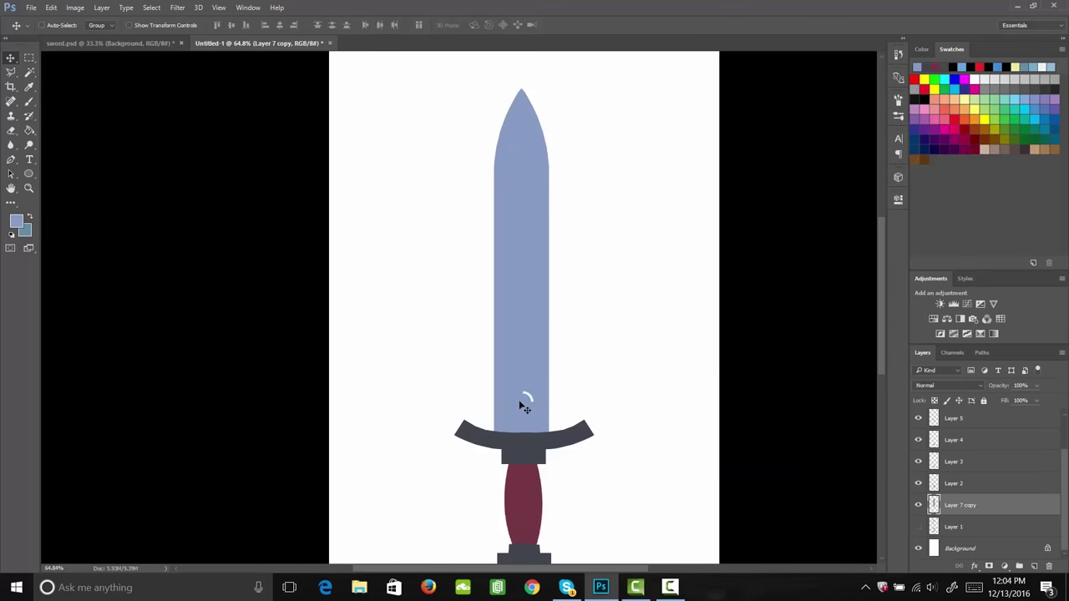
Shift the merged blade slightly to the right so it is centred on the crossguard.
mouse_move(521, 406)
mouse_down()
mouse_move(544, 403)
mouse_move(524, 403)
mouse_up()
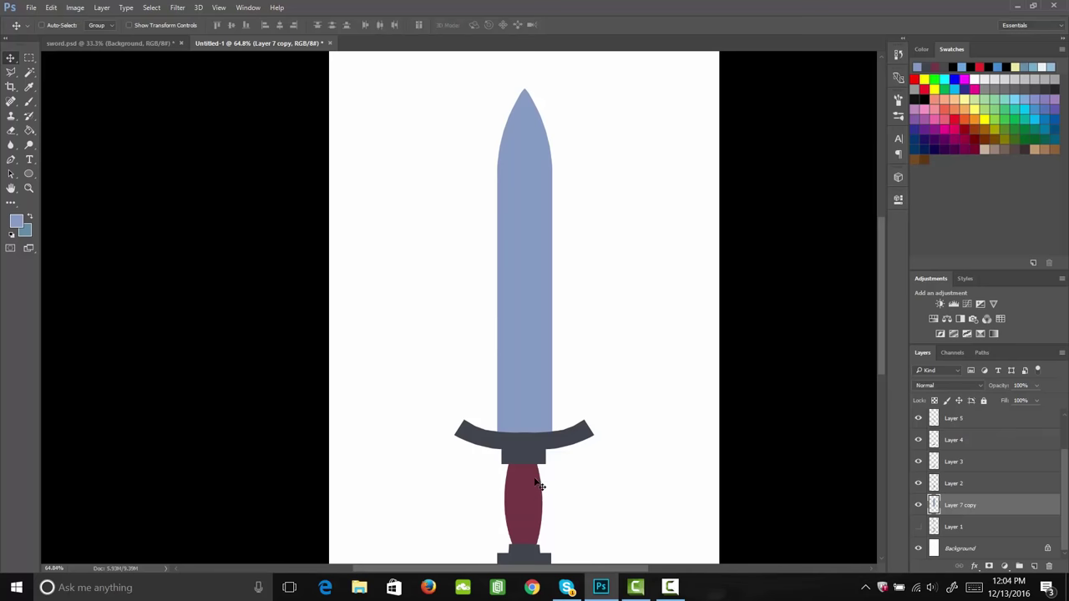
key(space)
drag(525, 448, 527, 412)
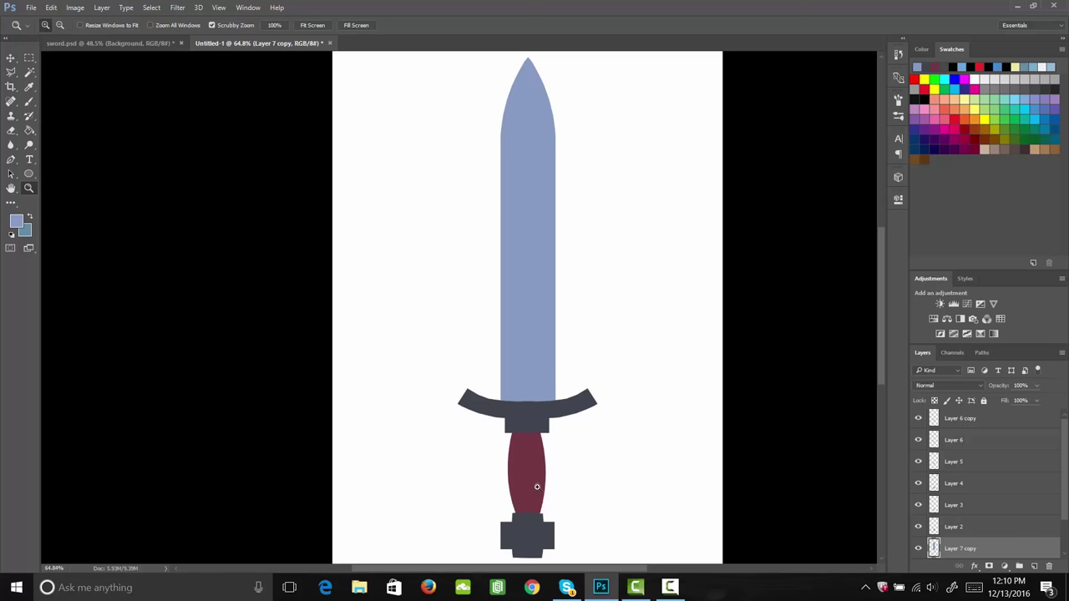
Widen the blade symmetrically about its centre to about 116% of its width, keeping its height.
ctrl+click(538, 370)
key(ctrl+t)
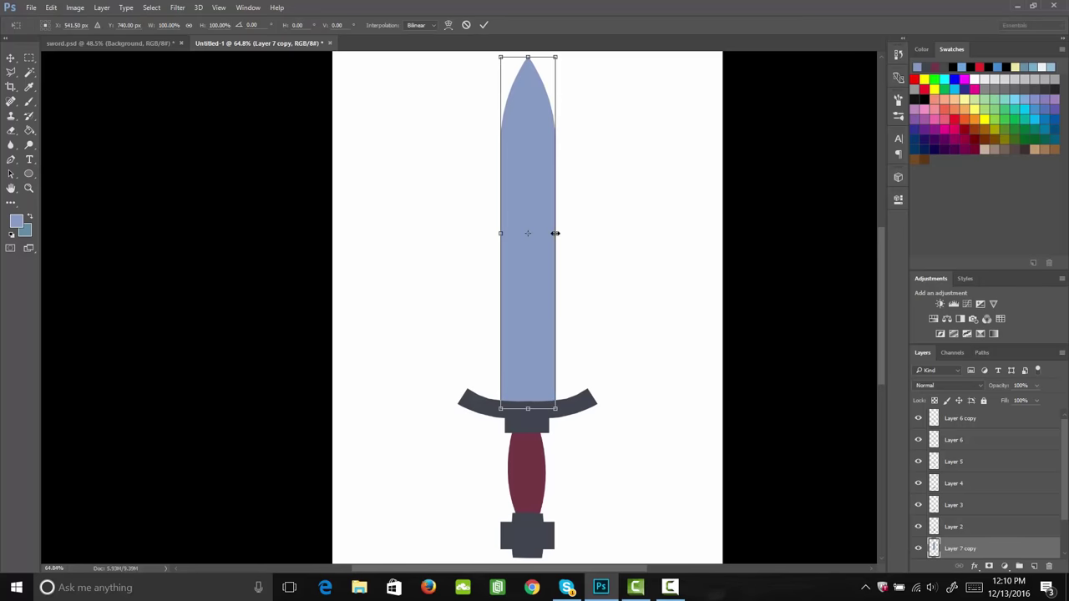
drag(555, 233, 559, 235)
key(alt)
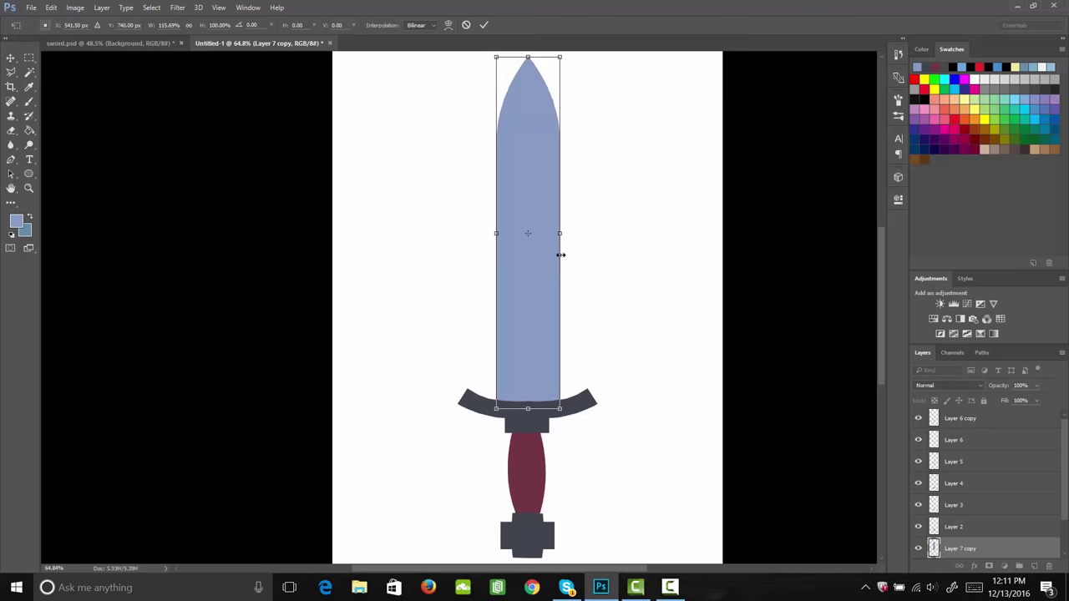
key(Return)
Identify the grip and pommel layers by toggling their visibility, and select Layer 4, Layer 3 and Layer 2 together.
key(z)
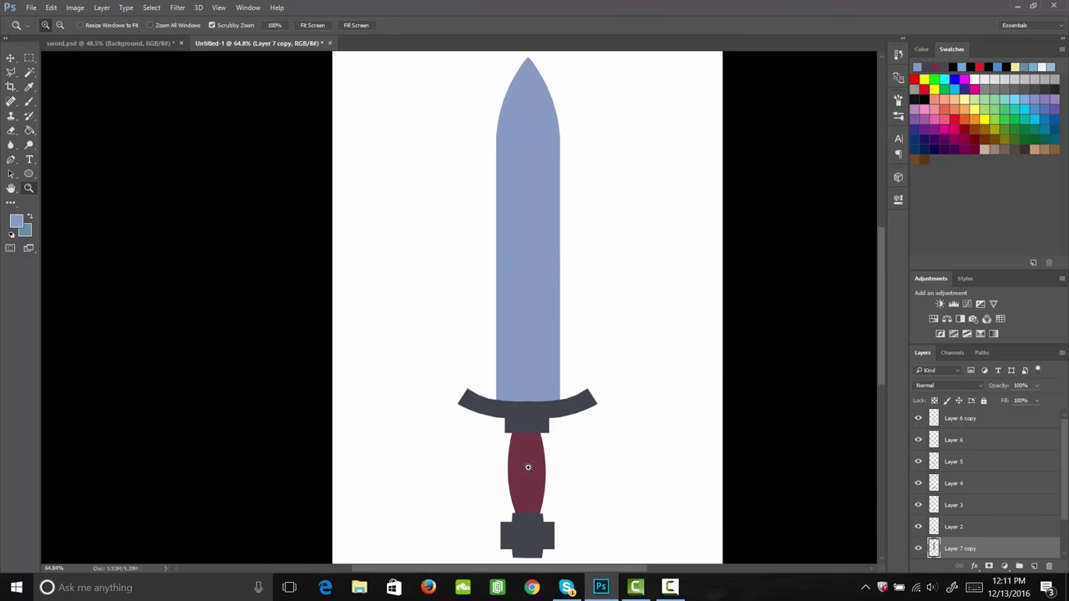
drag(880, 298, 884, 349)
scroll(1060, 478, up, 1)
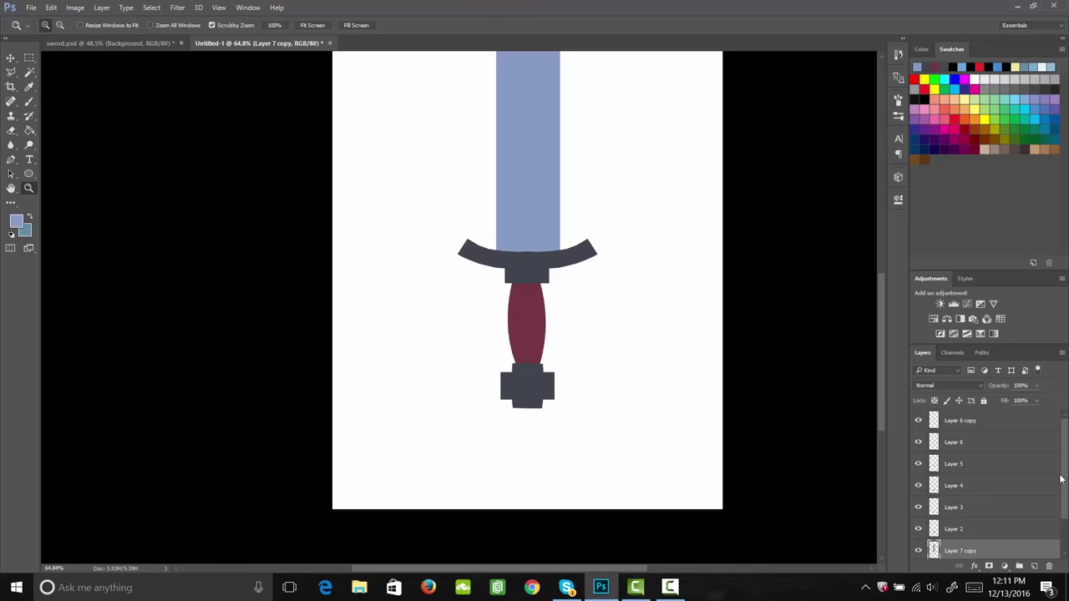
click(918, 487)
click(919, 487)
click(958, 487)
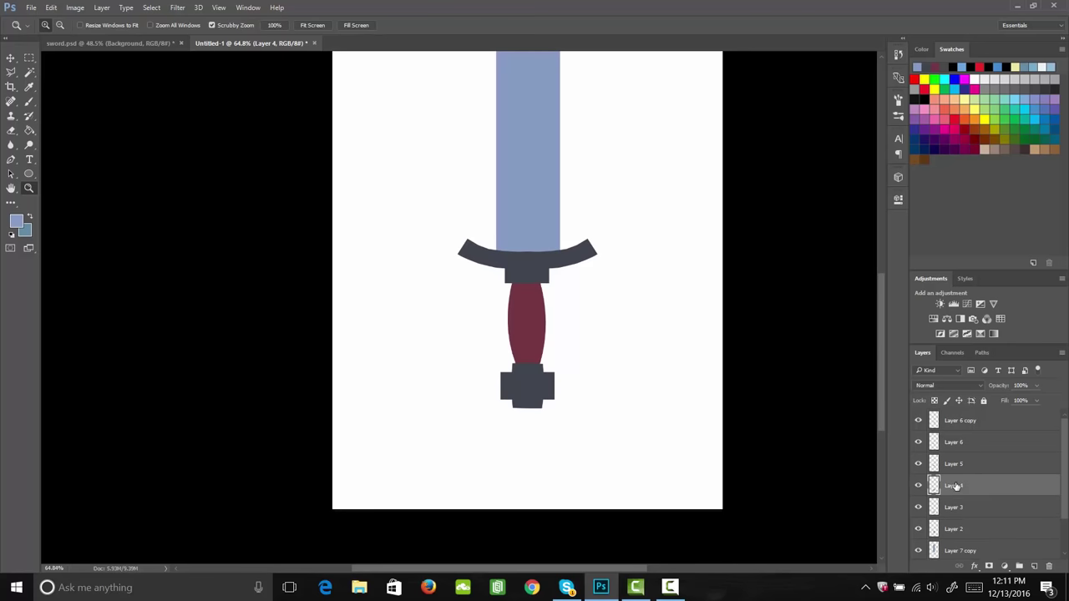
click(918, 509)
click(918, 508)
click(919, 530)
click(919, 531)
shift+click(973, 532)
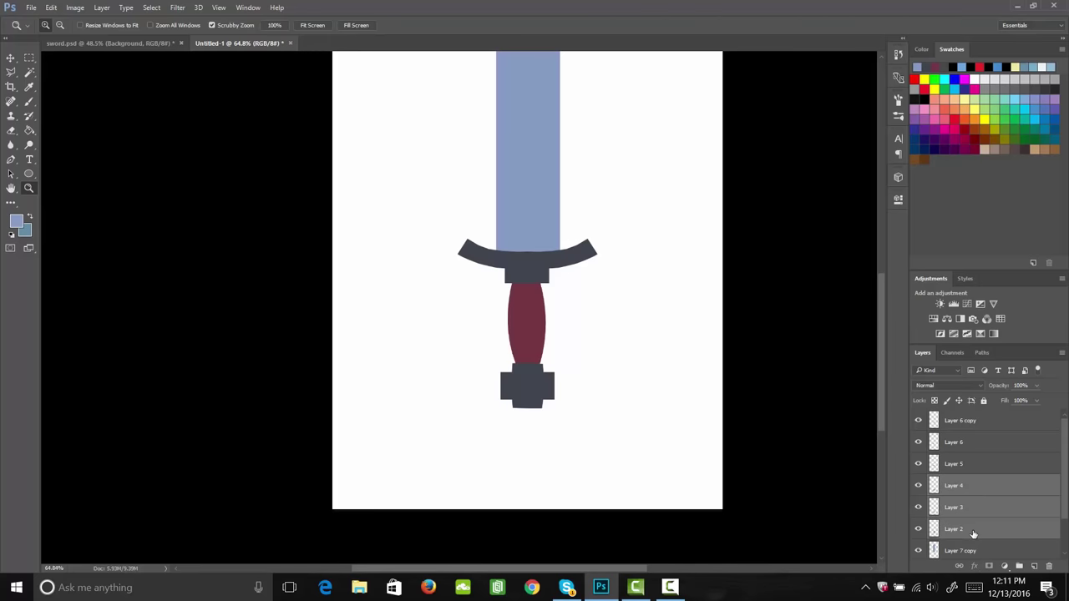
Scale the grip and pommel down to about 89%, extend their upper end under the crossguard and centre them.
key(ctrl+t)
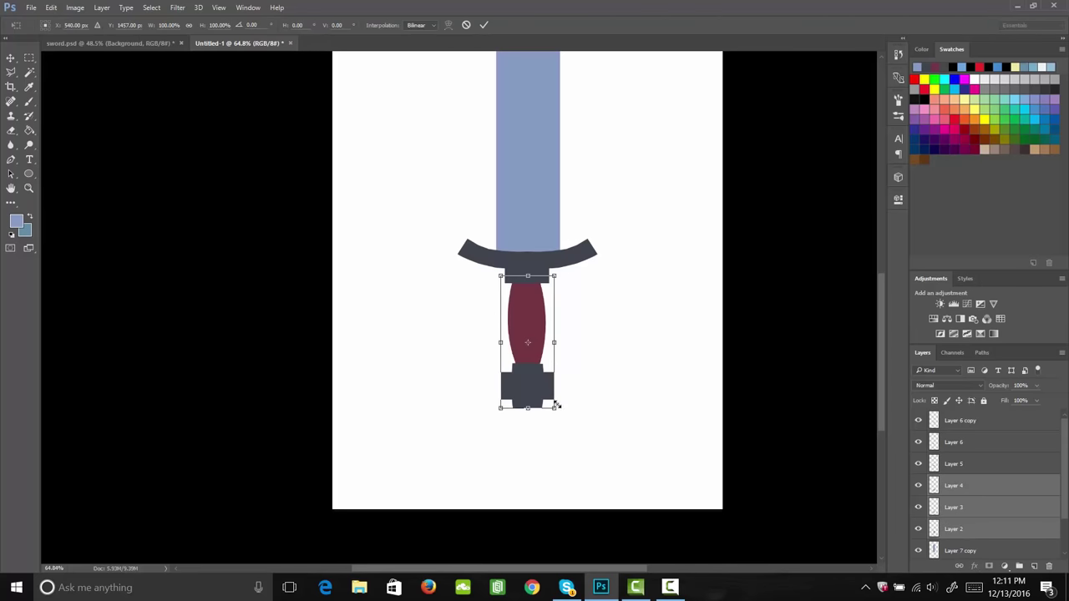
drag(555, 405, 547, 402)
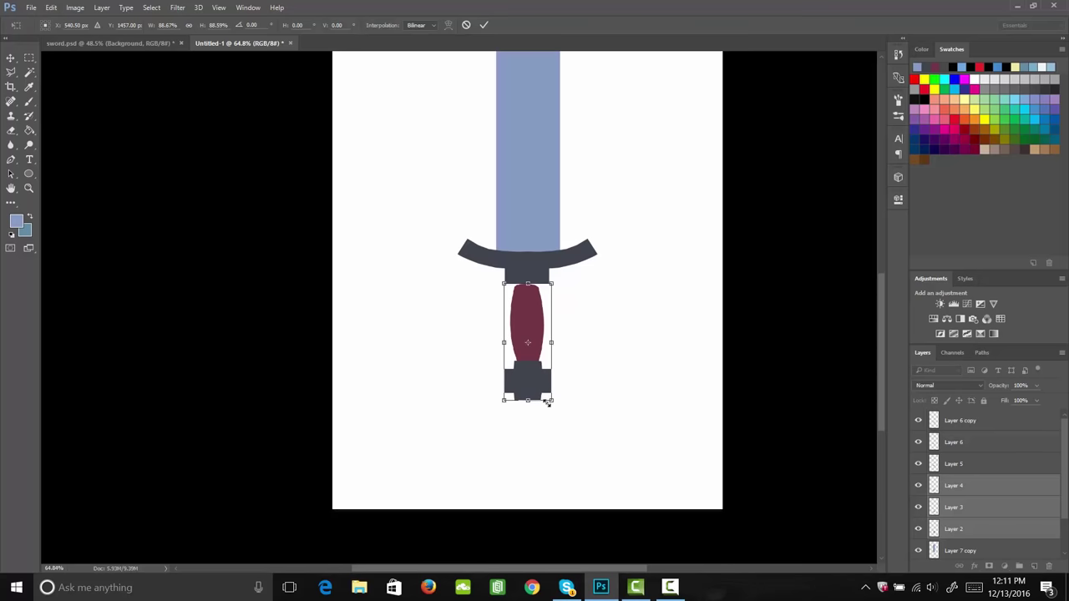
drag(527, 285, 527, 271)
mouse_move(530, 380)
mouse_down()
mouse_move(528, 390)
mouse_move(528, 380)
mouse_up()
key(Return)
key(z)
drag(554, 272, 531, 275)
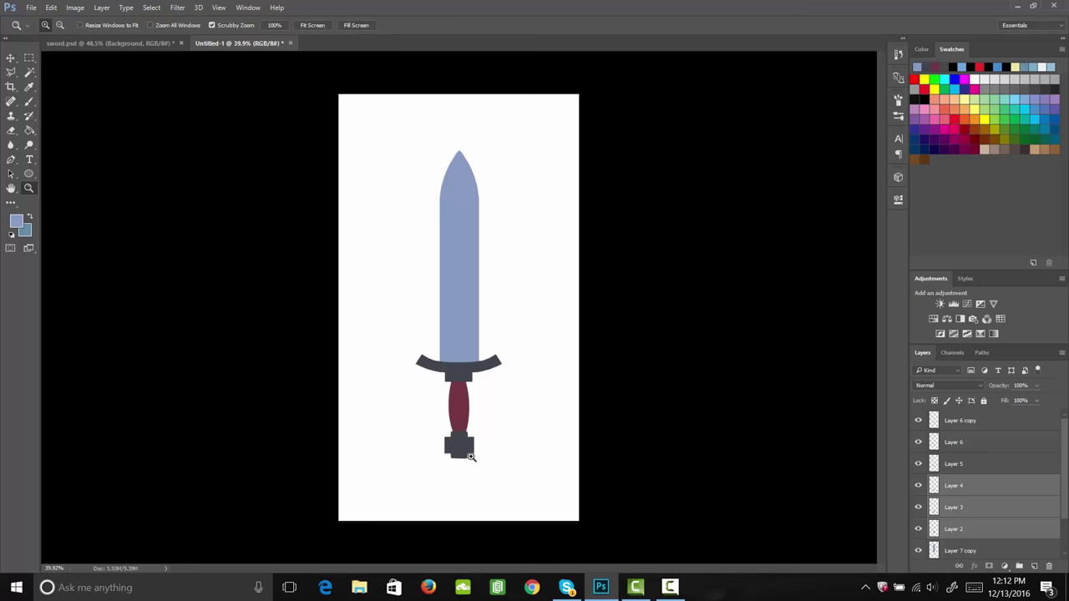
Add a new layer above Layer 3, the pommel's narrow collar piece, and clip it to that layer.
click(952, 507)
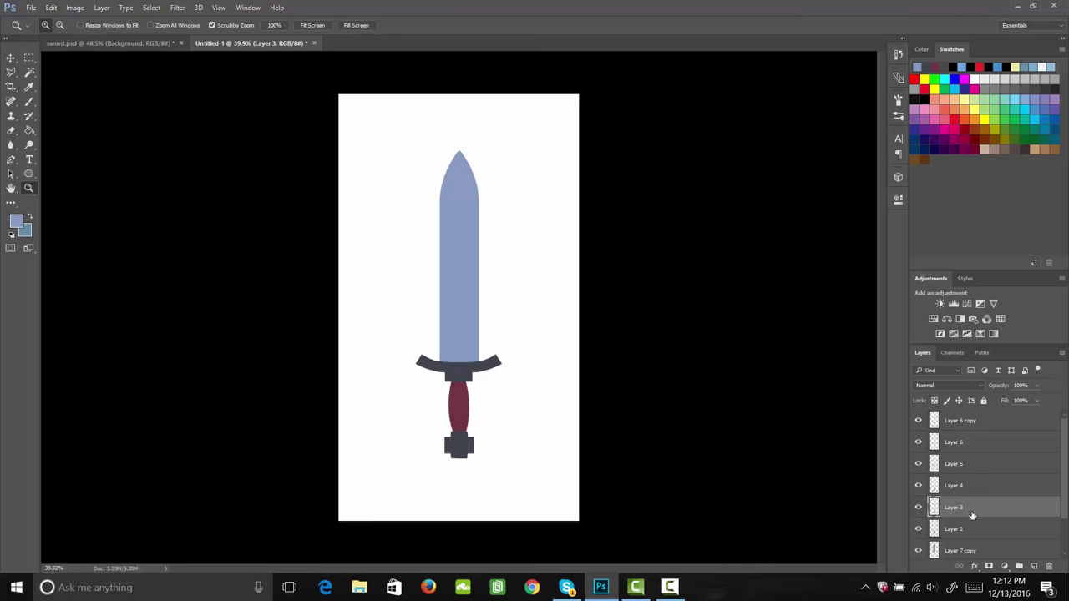
click(919, 507)
click(918, 507)
click(1034, 567)
right_click(960, 507)
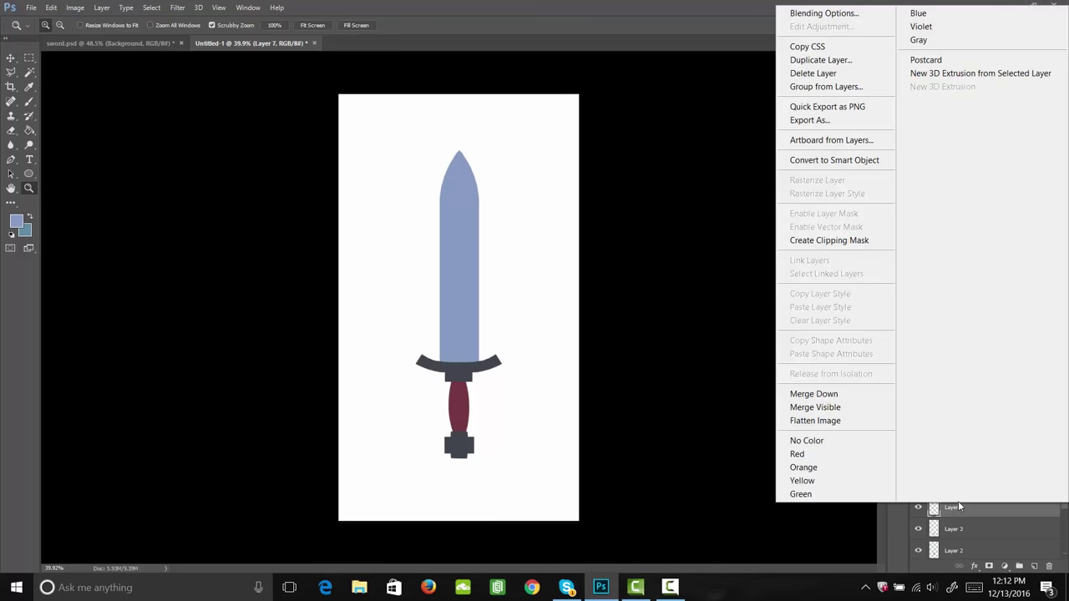
click(850, 242)
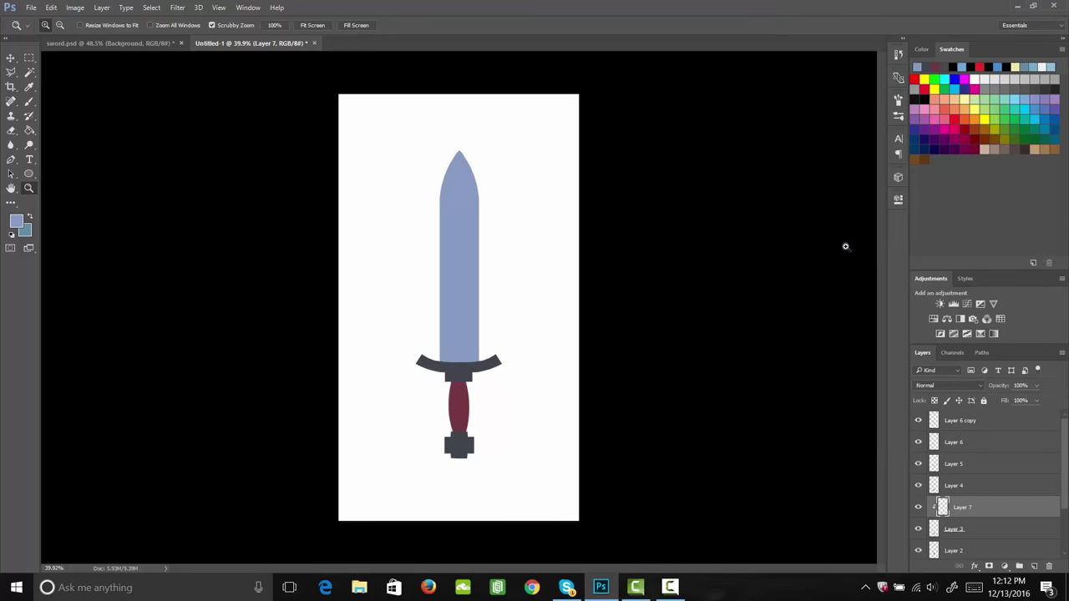
Set the foreground colour to white #ffffff for highlighting the pommel.
drag(454, 449, 511, 446)
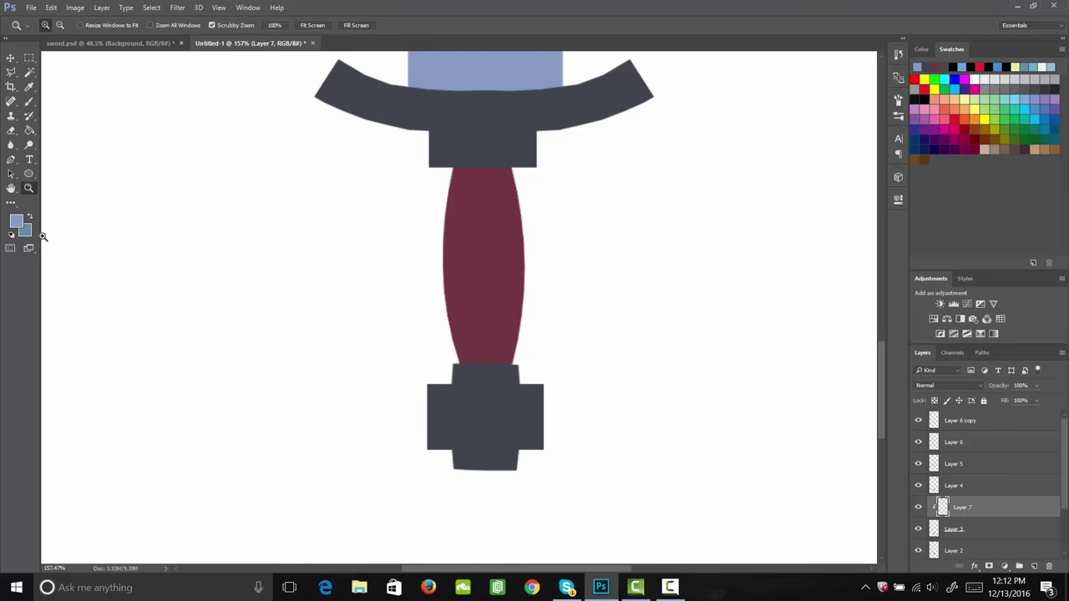
click(16, 221)
click(716, 253)
click(700, 236)
click(967, 232)
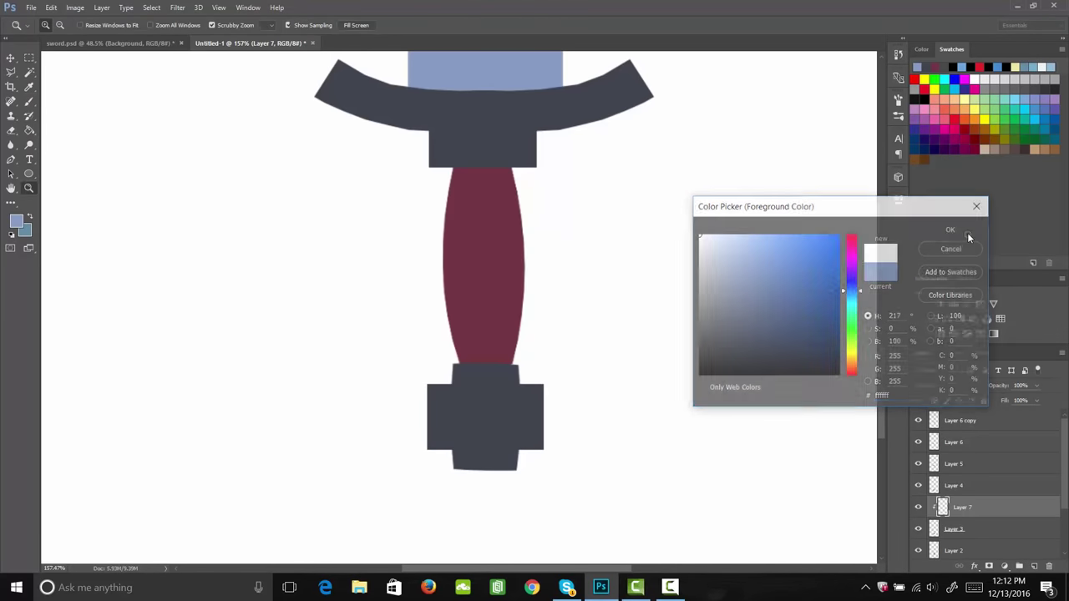
Brush white metallic highlights at 20% opacity over the collar between the grip and the pommel block.
key(b)
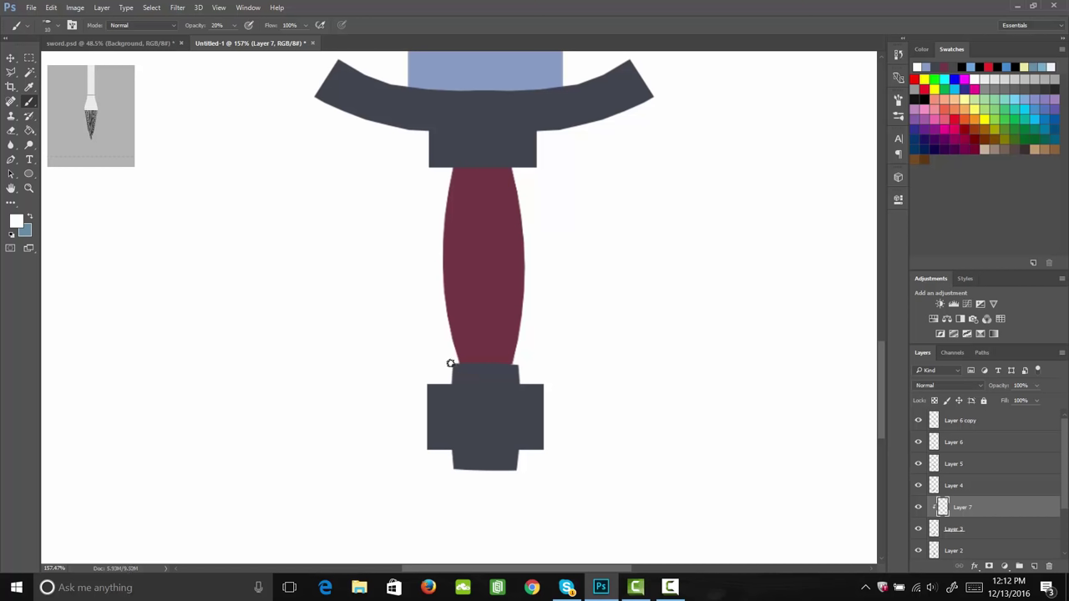
shift+click(526, 364)
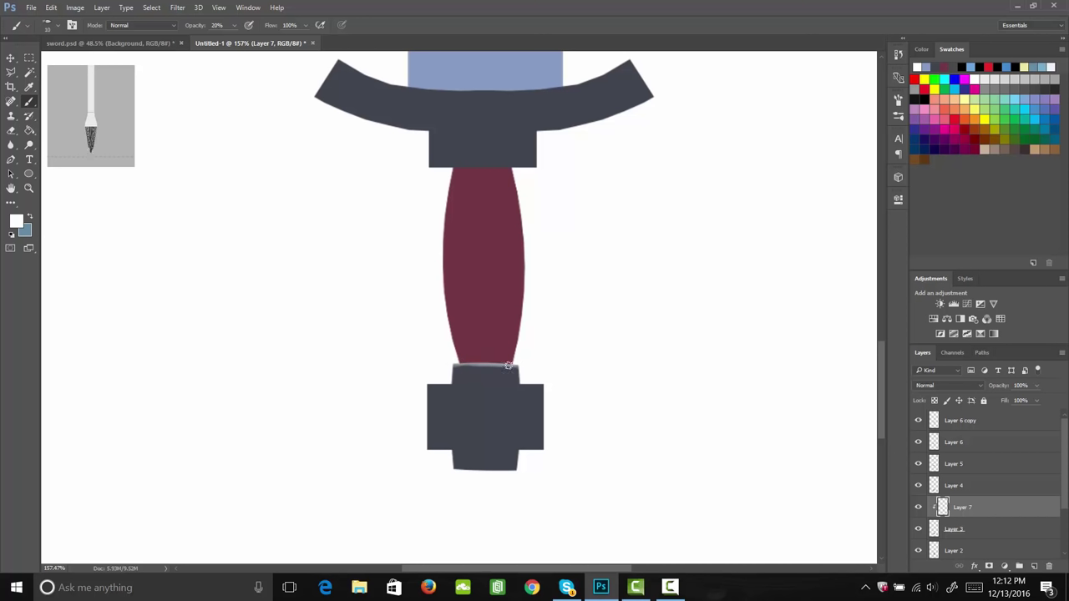
mouse_move(476, 343)
mouse_down()
mouse_move(501, 345)
mouse_move(482, 367)
mouse_move(519, 343)
mouse_move(484, 382)
mouse_move(495, 377)
mouse_move(496, 387)
mouse_move(532, 352)
mouse_move(512, 401)
mouse_up()
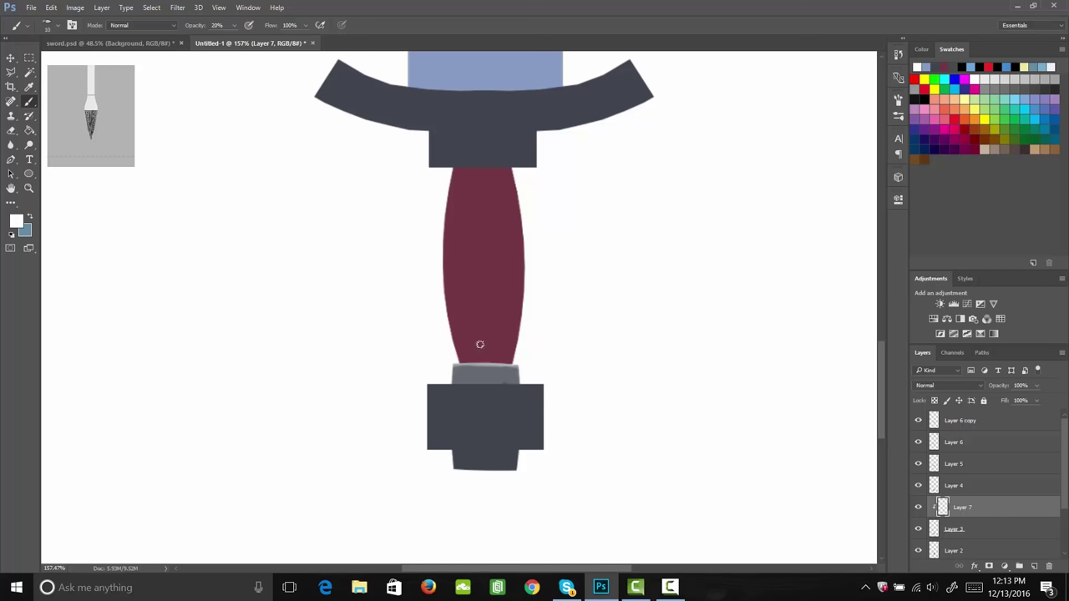
mouse_move(462, 360)
mouse_down()
mouse_move(481, 357)
mouse_move(485, 383)
mouse_move(493, 353)
mouse_move(504, 379)
mouse_move(504, 354)
mouse_move(509, 360)
mouse_move(508, 383)
mouse_move(496, 392)
mouse_move(491, 372)
mouse_move(486, 383)
mouse_move(498, 394)
mouse_move(504, 383)
mouse_move(498, 412)
mouse_move(473, 362)
mouse_move(468, 392)
mouse_move(467, 363)
mouse_move(491, 352)
mouse_move(507, 368)
mouse_move(493, 393)
mouse_move(493, 355)
mouse_move(487, 369)
mouse_move(479, 357)
mouse_move(476, 378)
mouse_move(474, 361)
mouse_move(472, 389)
mouse_move(471, 361)
mouse_move(471, 374)
mouse_move(479, 356)
mouse_move(479, 373)
mouse_move(487, 345)
mouse_move(492, 393)
mouse_move(496, 355)
mouse_move(498, 378)
mouse_move(477, 390)
mouse_move(470, 434)
mouse_move(494, 363)
mouse_move(485, 395)
mouse_move(470, 393)
mouse_move(493, 348)
mouse_move(515, 380)
mouse_move(469, 363)
mouse_move(459, 404)
mouse_move(470, 432)
mouse_move(449, 444)
mouse_move(521, 360)
mouse_move(508, 463)
mouse_move(473, 391)
mouse_move(492, 380)
mouse_move(492, 345)
mouse_move(481, 427)
mouse_up()
Sample a darker grey from the collar's left edge and brush soft shading along the collar's lower edge.
key(i)
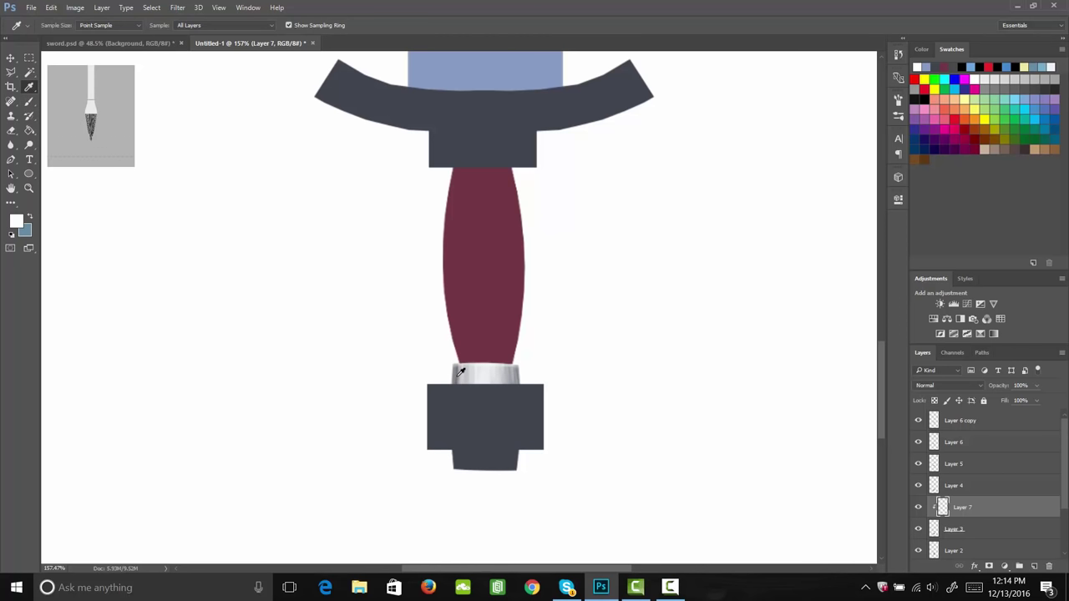
click(458, 370)
key(b)
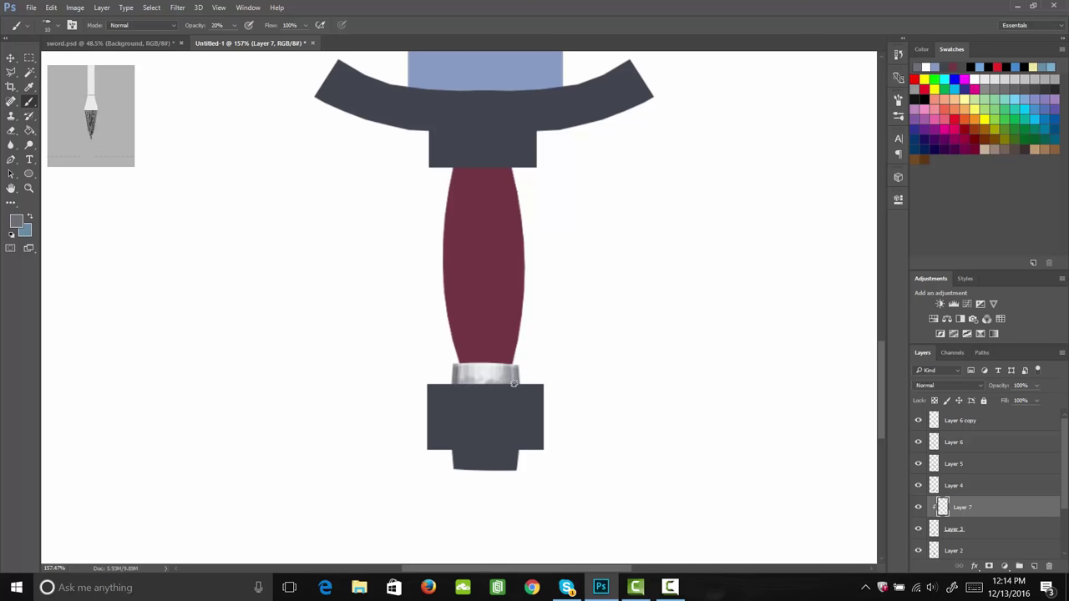
drag(514, 382, 462, 385)
mouse_move(475, 384)
mouse_down()
mouse_move(520, 383)
mouse_move(468, 381)
mouse_up()
Sample the light tone from the collar's upper edge and brush a highlight along that edge.
key(i)
click(487, 366)
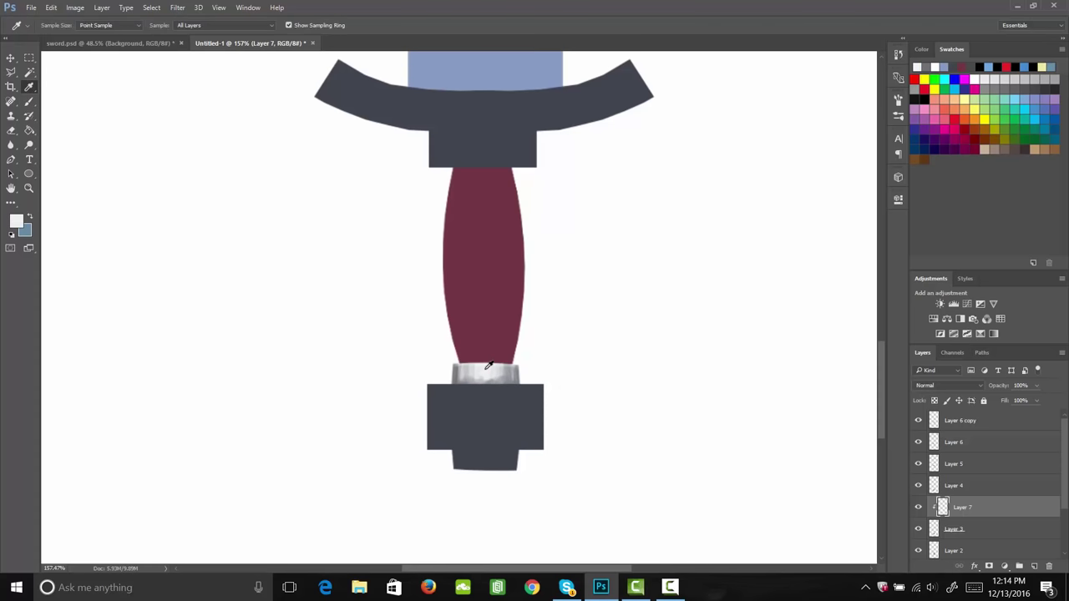
key(b)
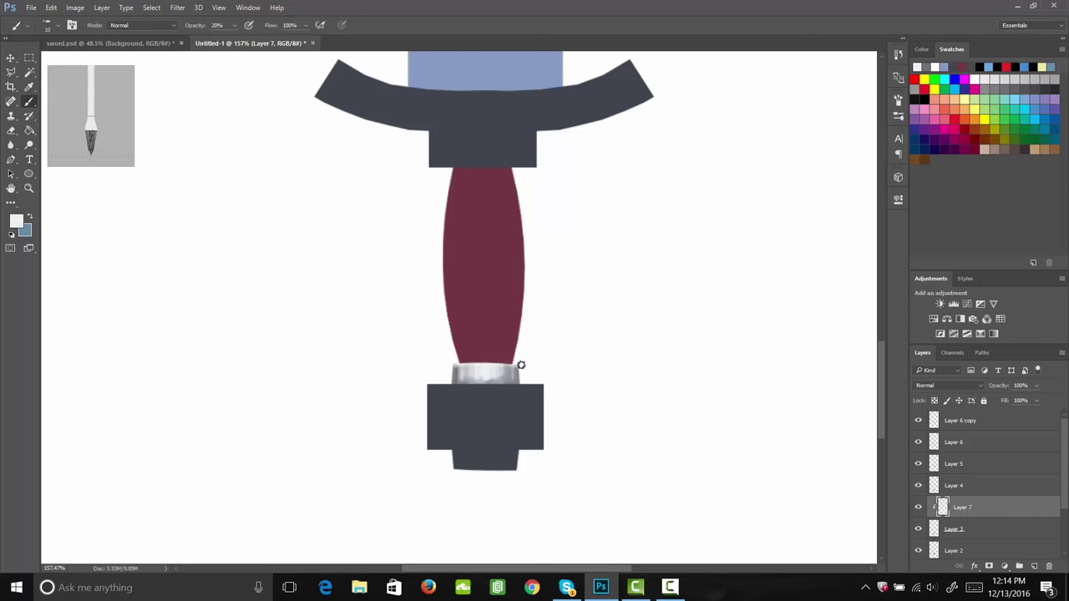
mouse_move(521, 365)
mouse_down()
mouse_move(505, 368)
mouse_move(536, 369)
mouse_up()
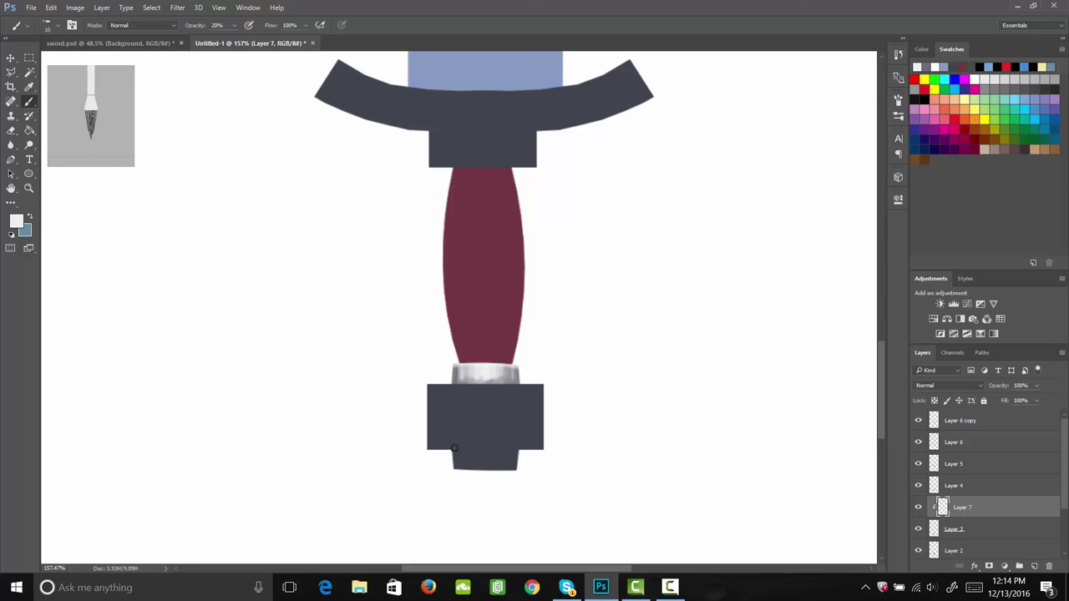
Brush light metallic highlights at 20% opacity over the small cap below the pommel block.
mouse_move(455, 448)
mouse_down()
mouse_move(479, 450)
mouse_move(526, 460)
mouse_move(465, 450)
mouse_move(516, 449)
mouse_move(457, 449)
mouse_move(493, 457)
mouse_move(469, 462)
mouse_move(492, 461)
mouse_move(454, 469)
mouse_move(509, 451)
mouse_up()
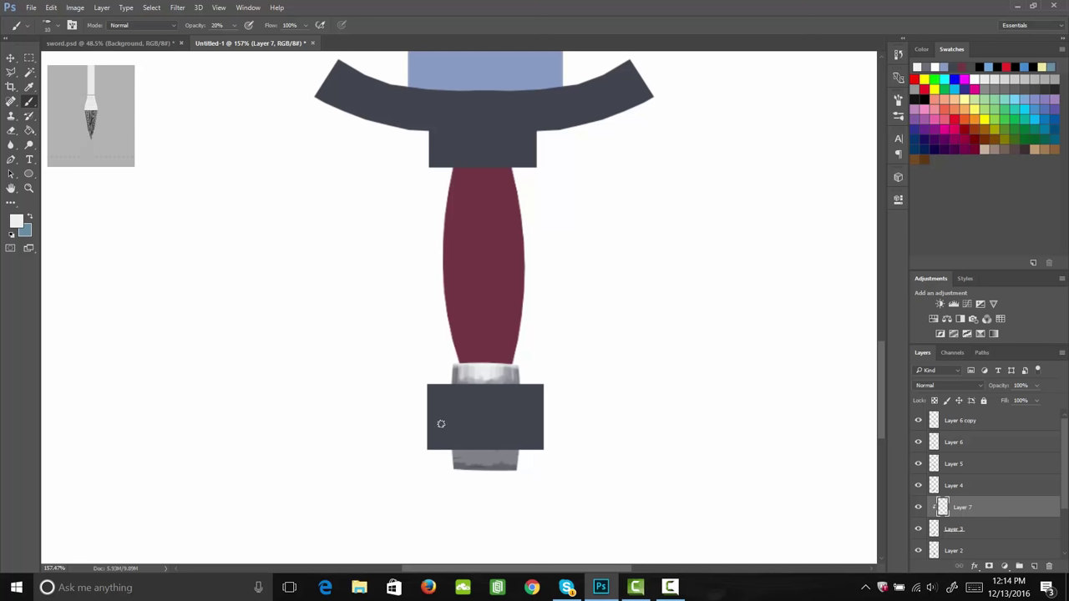
mouse_move(466, 458)
mouse_down()
mouse_move(458, 463)
mouse_move(517, 461)
mouse_move(468, 470)
mouse_up()
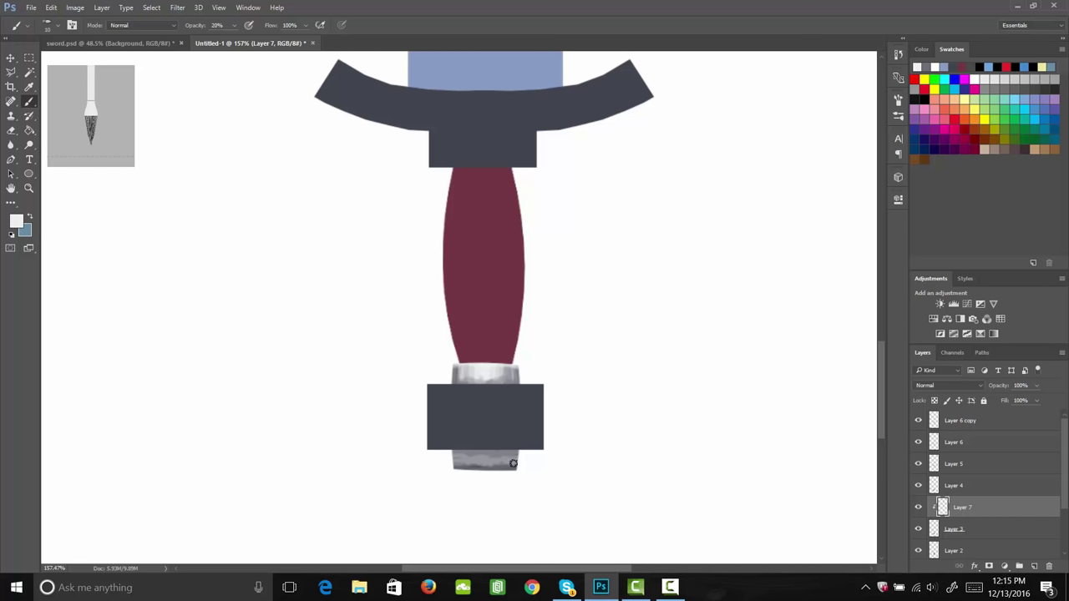
mouse_move(520, 464)
mouse_down()
mouse_move(468, 459)
mouse_move(512, 462)
mouse_move(468, 461)
mouse_move(514, 478)
mouse_up()
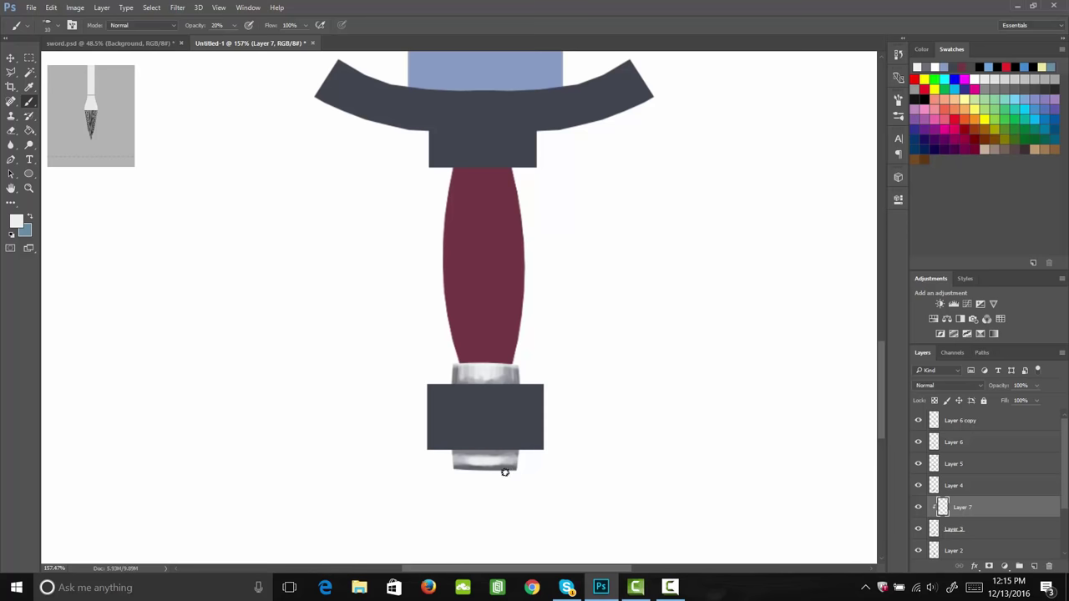
Shade the small cap with a grey sampled from its left side and set the foreground colour to dark grey #4b4f55.
key(i)
click(461, 464)
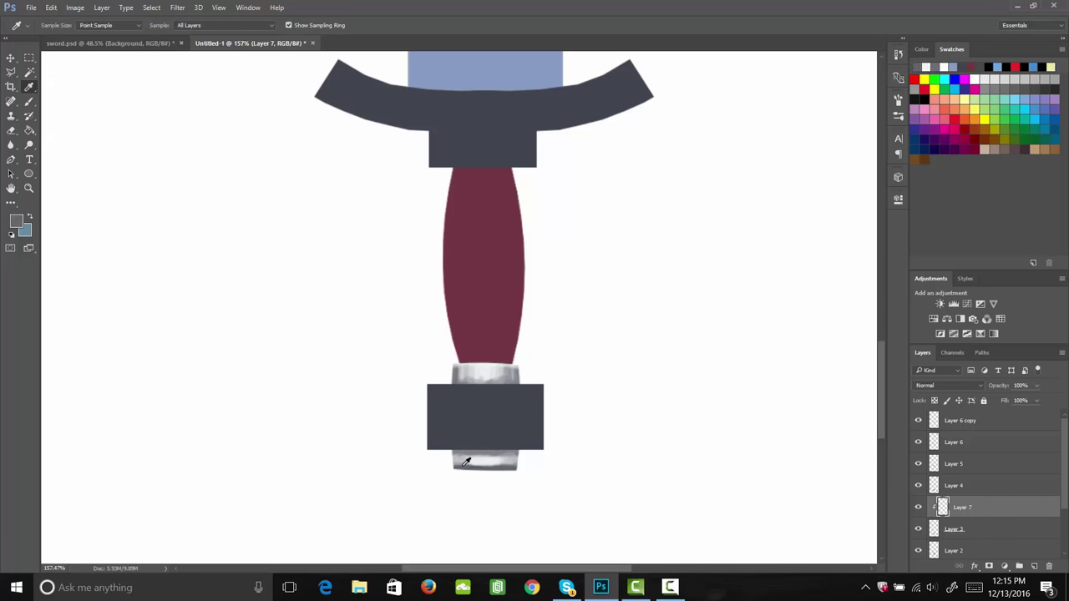
key(b)
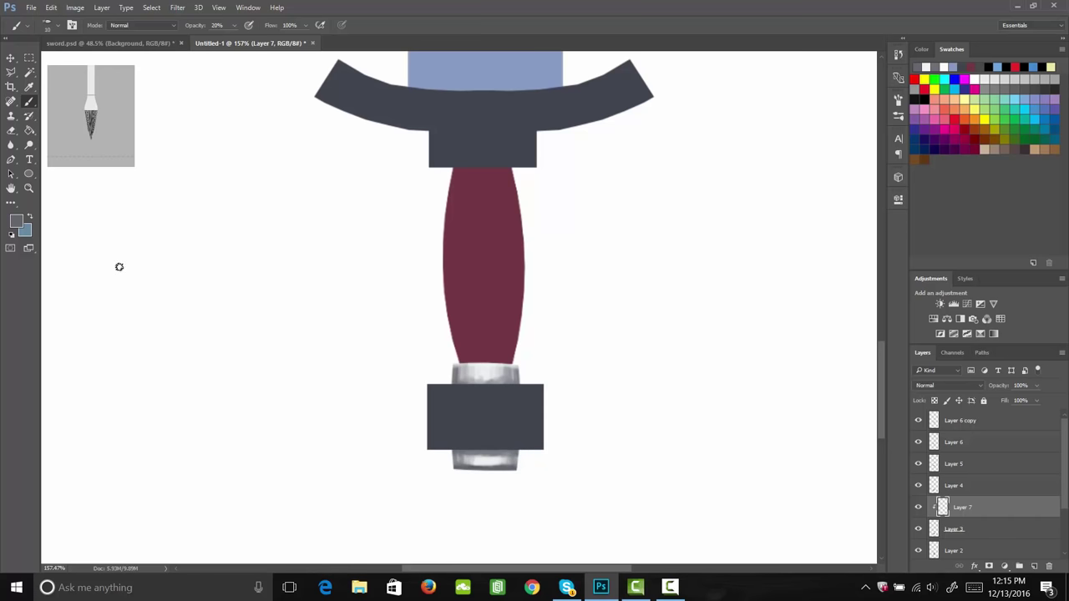
click(17, 221)
click(714, 328)
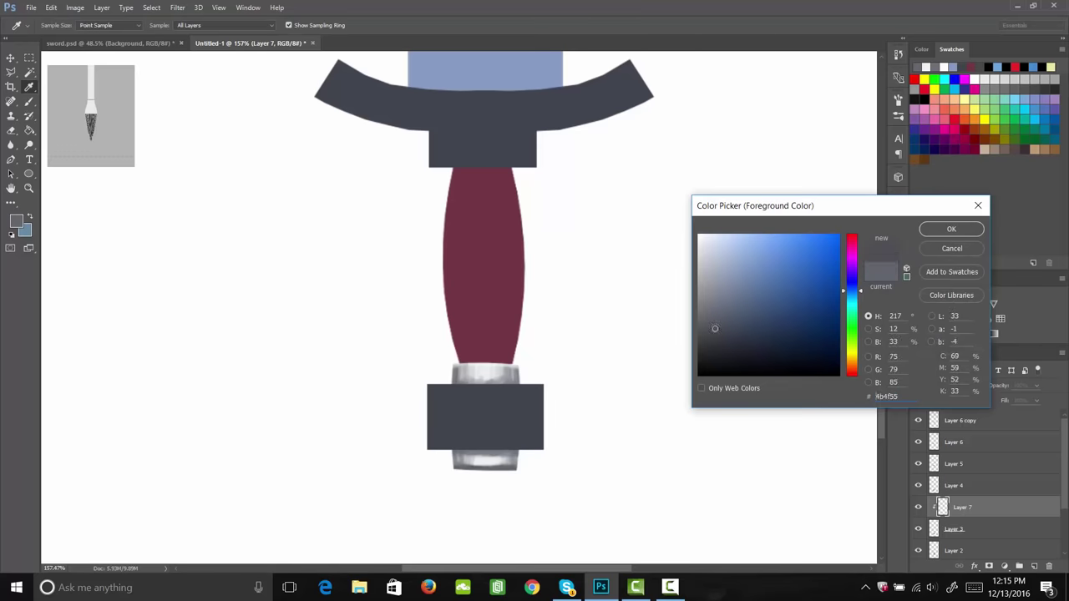
click(943, 229)
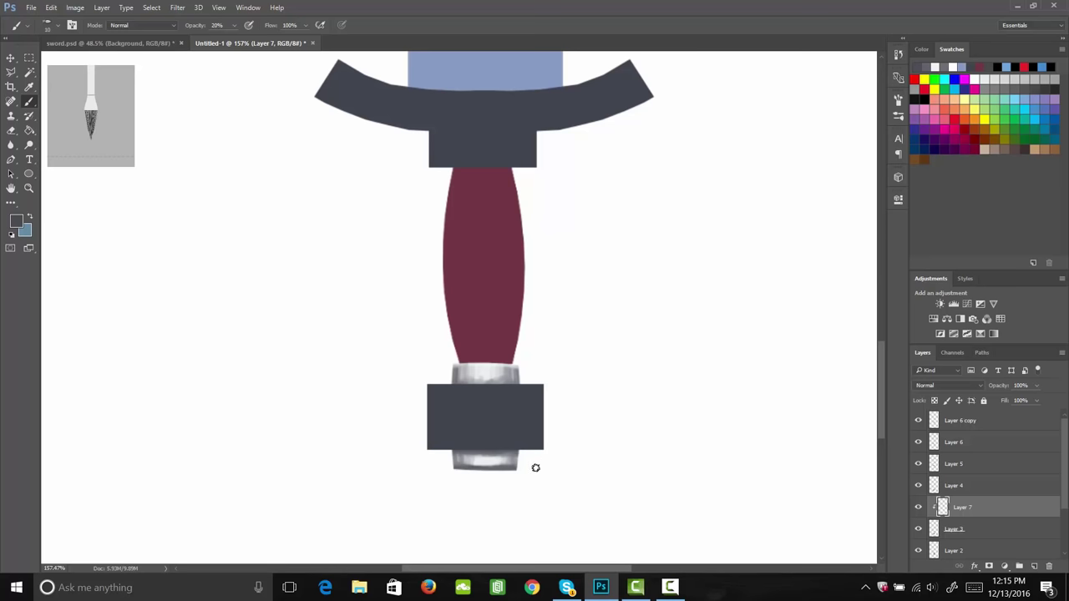
Set the foreground colour to pale salmon #dab29e and brush a warm tint along the small cap's lower edge.
click(17, 221)
drag(851, 293, 853, 372)
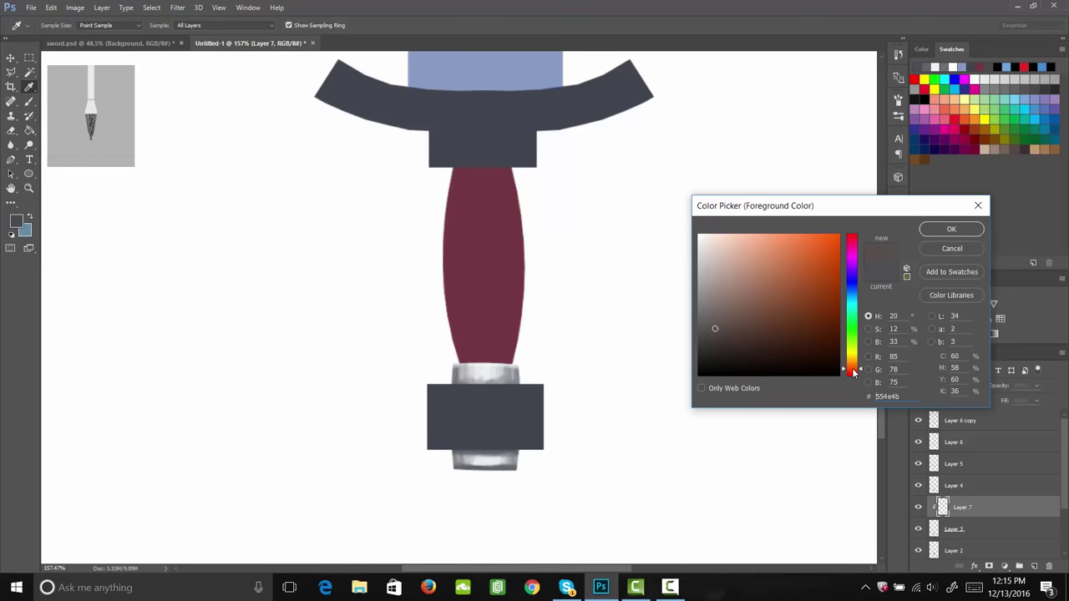
drag(724, 283, 737, 255)
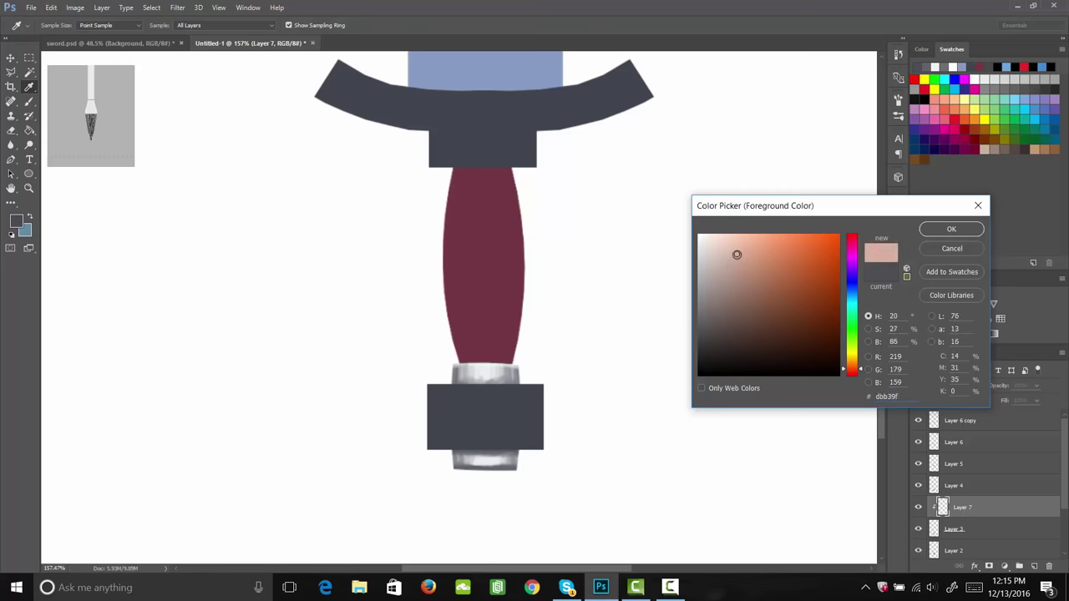
click(934, 234)
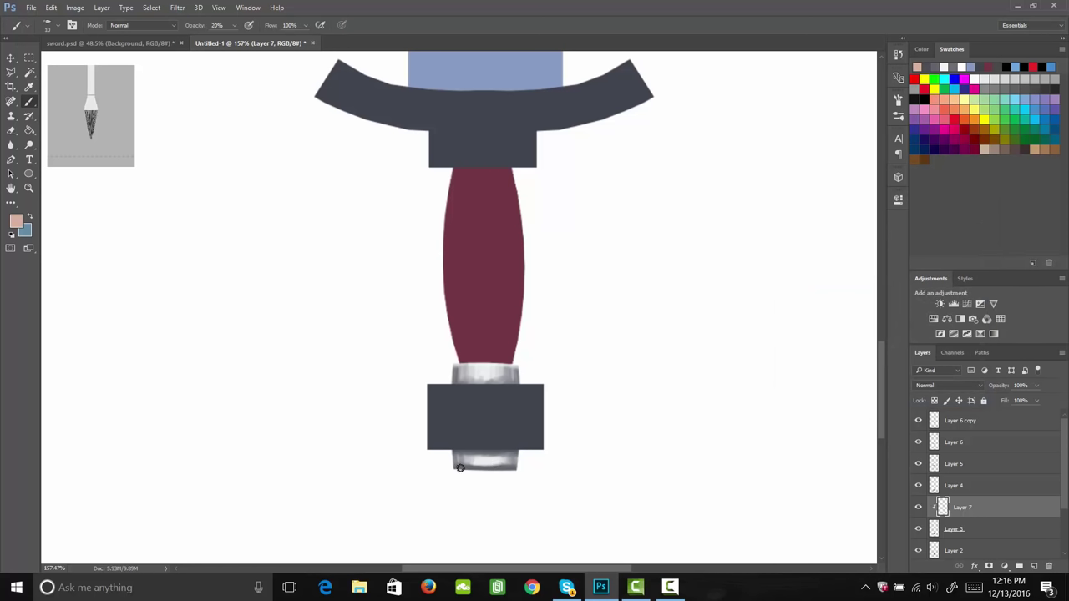
mouse_move(461, 465)
mouse_down()
mouse_move(479, 477)
mouse_move(510, 472)
mouse_move(458, 466)
mouse_move(503, 467)
mouse_up()
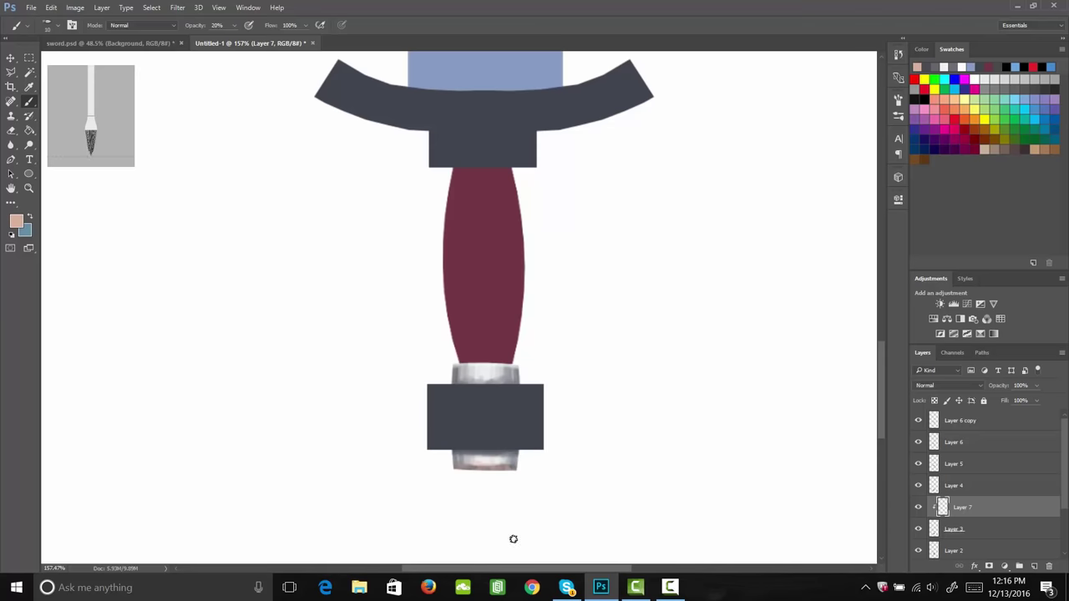
Set the foreground colour to a muted brown with hue 27° and brush it along the small cap's lower edge.
click(20, 222)
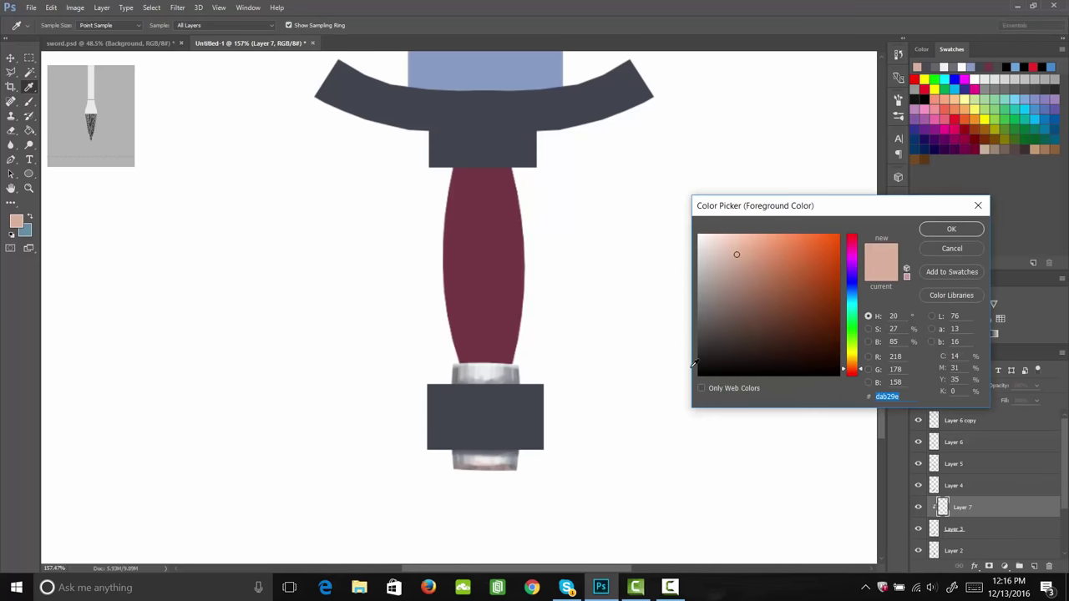
click(854, 365)
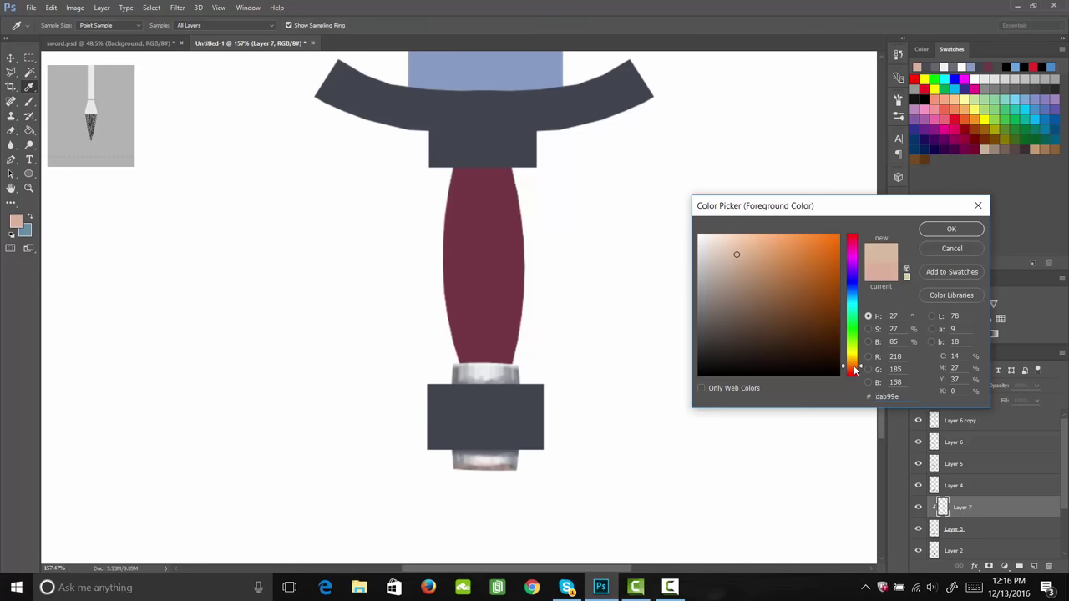
drag(741, 262, 743, 283)
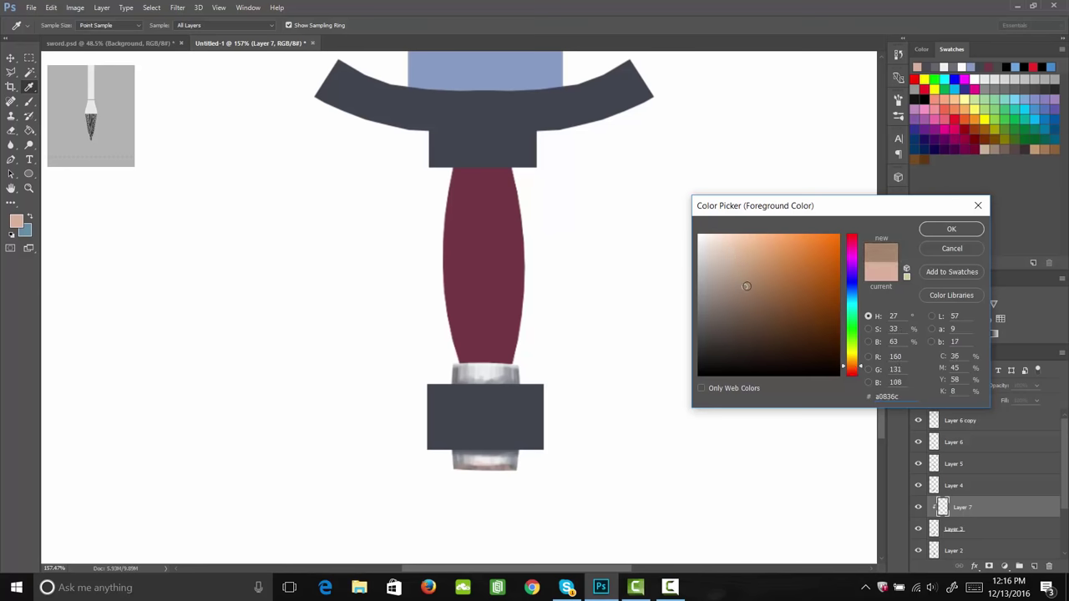
click(930, 232)
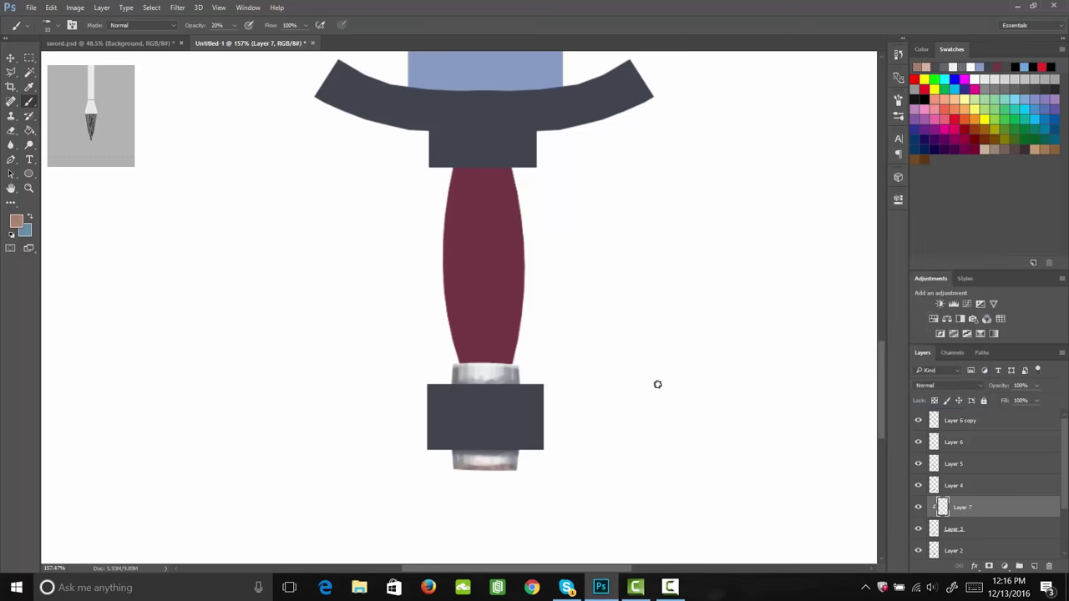
mouse_move(466, 469)
mouse_down()
mouse_move(506, 465)
mouse_move(470, 465)
mouse_move(497, 469)
mouse_up()
Set the foreground colour to dark brown #71543c and dab rust spots along the small cap's lower edge.
click(16, 221)
drag(752, 294, 763, 313)
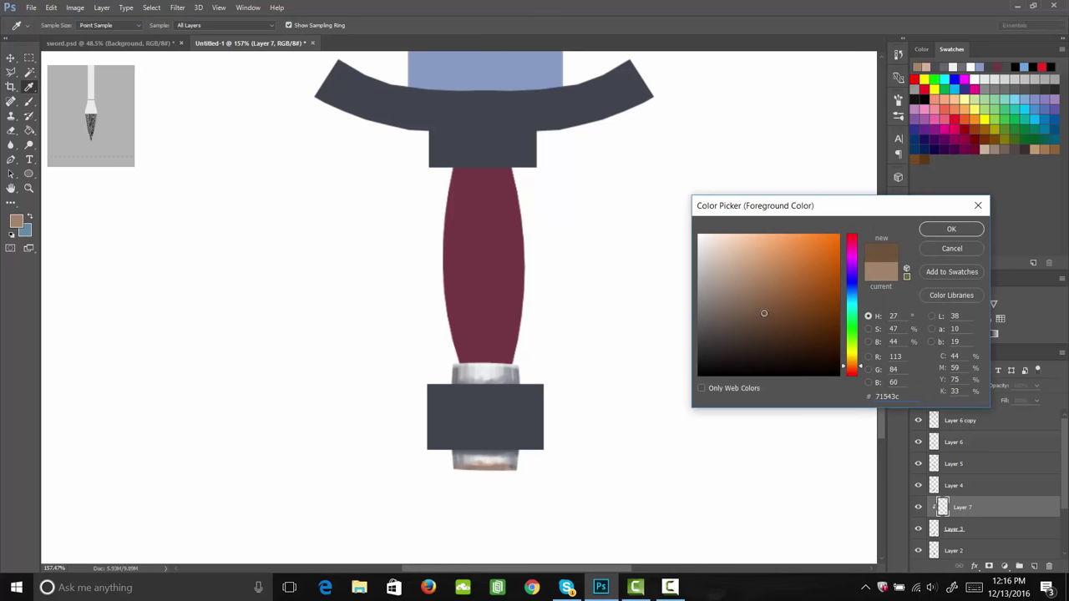
click(952, 230)
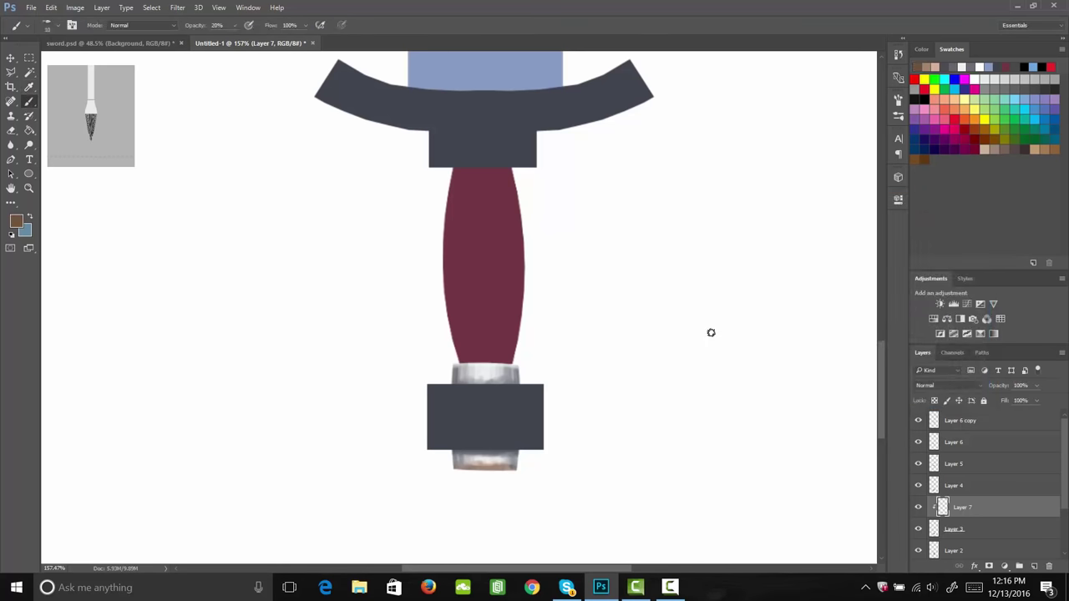
click(477, 469)
click(484, 470)
click(494, 469)
drag(490, 464, 503, 473)
Set the foreground colour to lighter brown #937053 and brush rust patches at 80% opacity among the spots on the small cap.
click(16, 220)
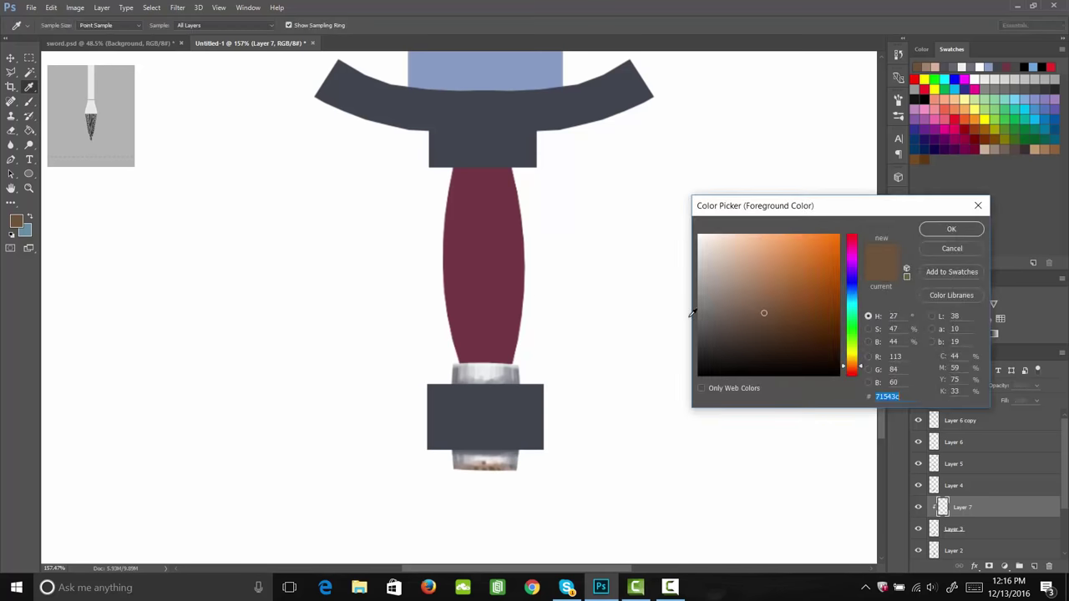
click(760, 294)
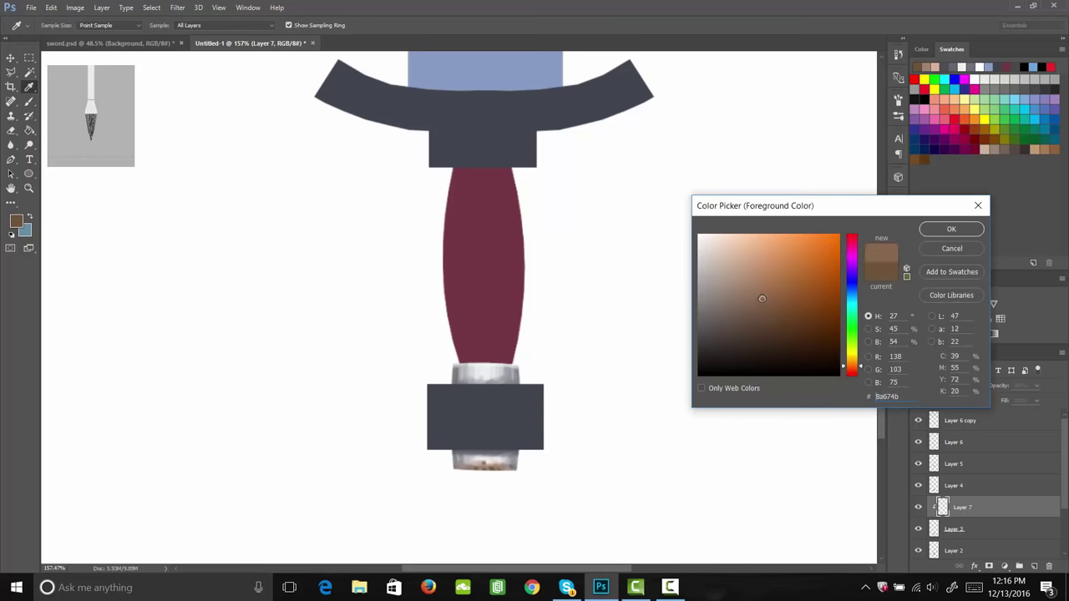
click(952, 229)
drag(496, 468, 507, 472)
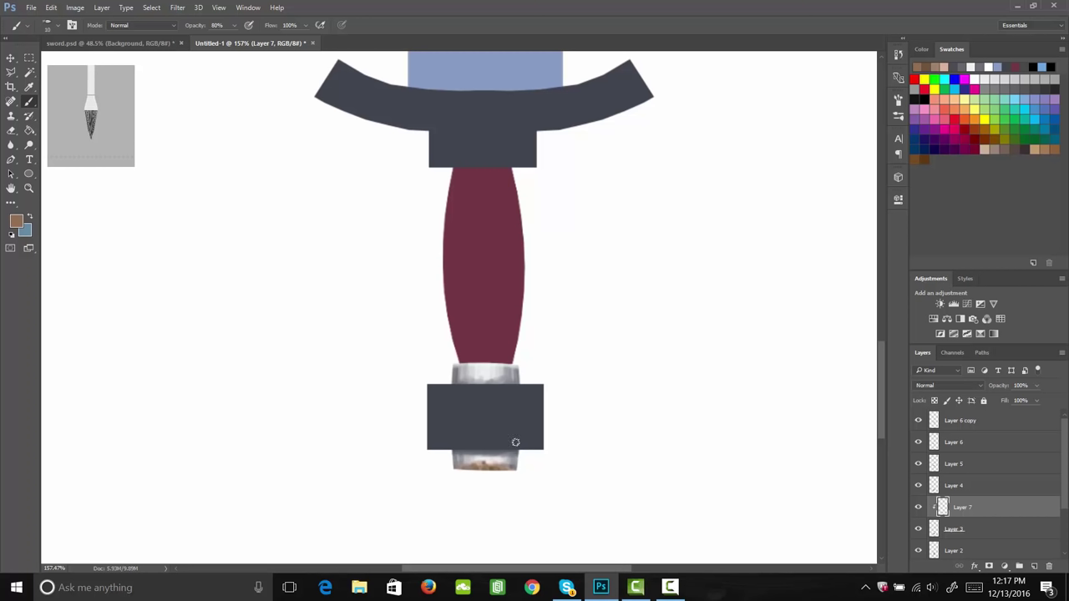
Add a new layer above the pommel block's Layer 4 and clip it to that layer.
click(952, 487)
click(917, 485)
click(918, 485)
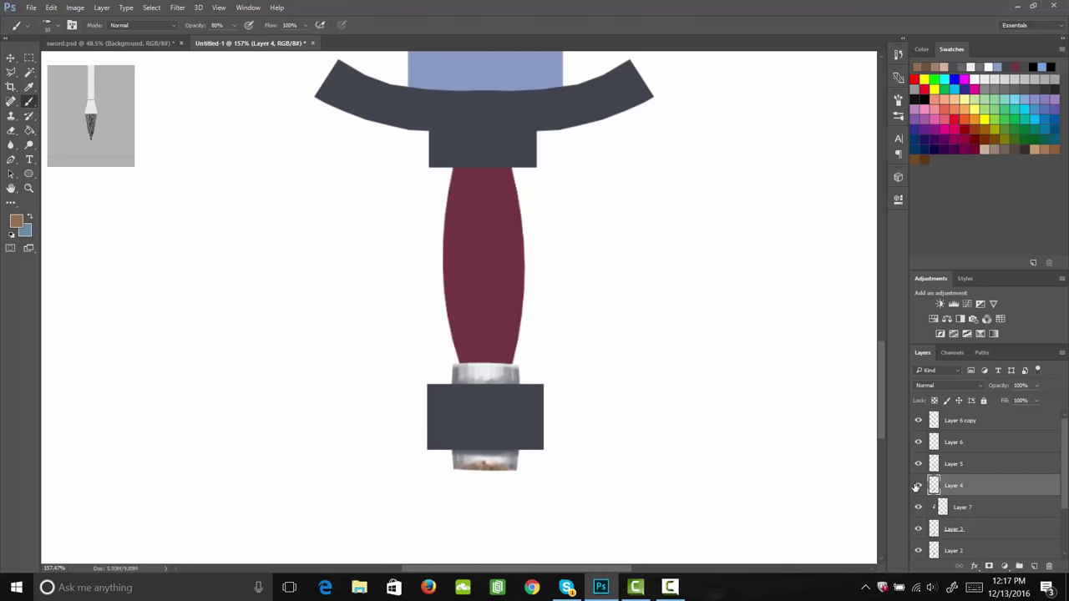
click(1034, 566)
right_click(957, 487)
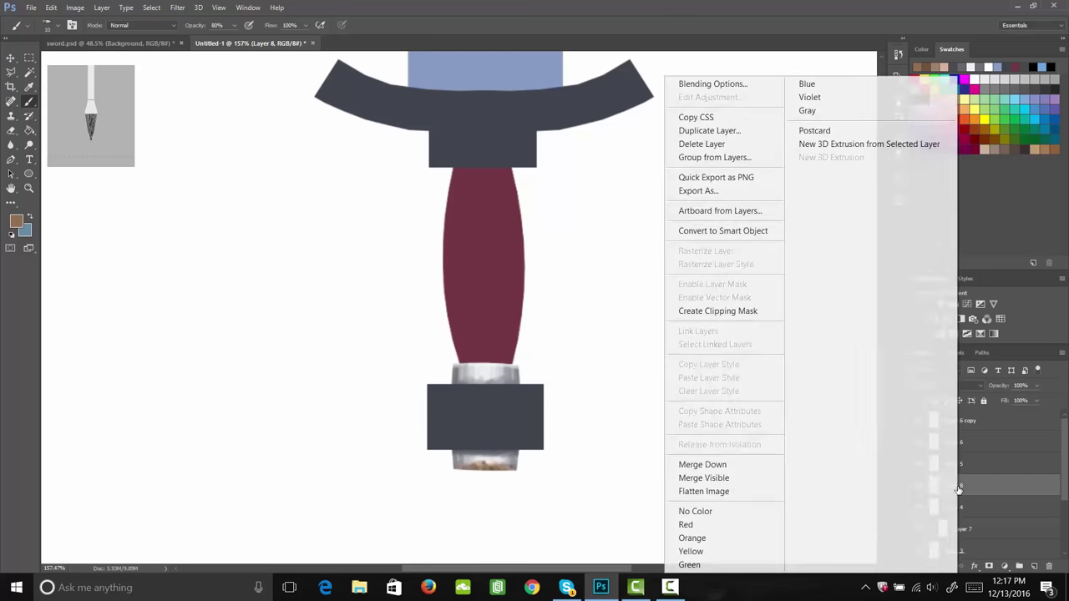
click(732, 310)
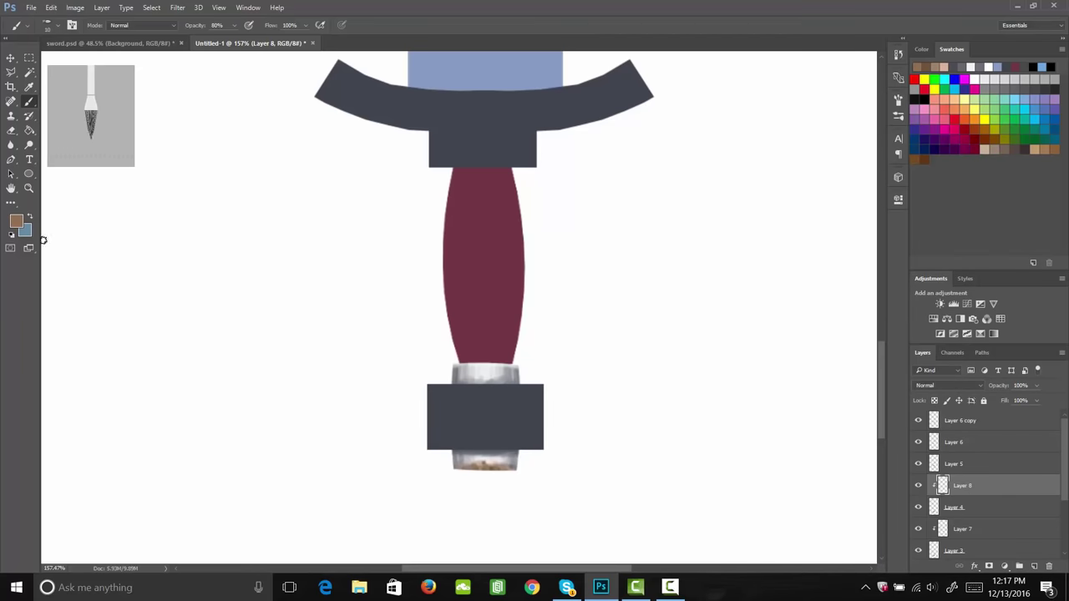
Set the foreground colour to white and draw straight highlight lines at 80% opacity along the pommel block's upper edge.
click(16, 220)
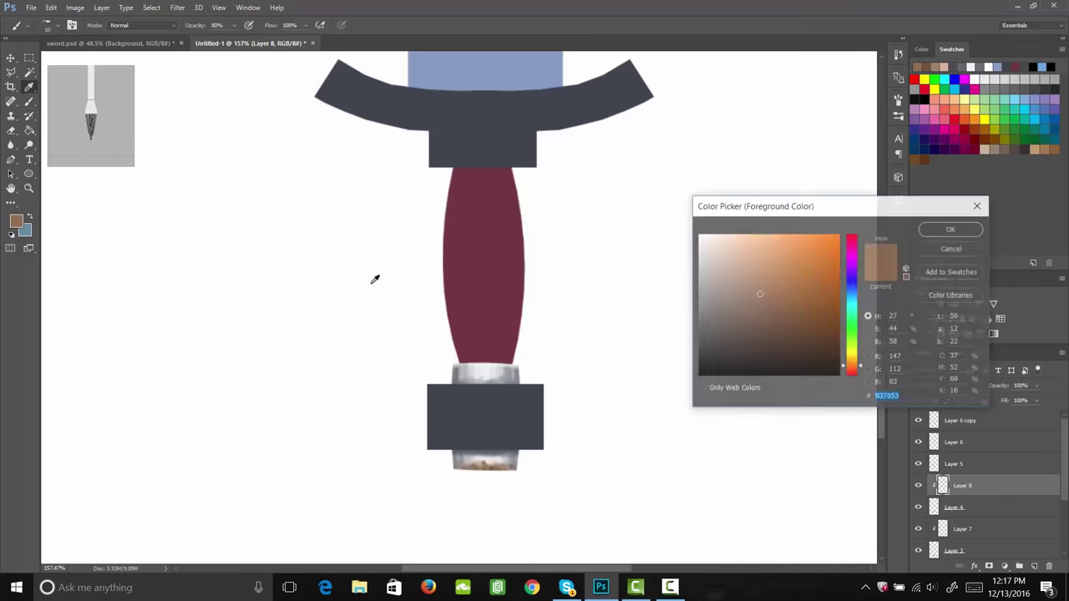
click(959, 229)
click(423, 384)
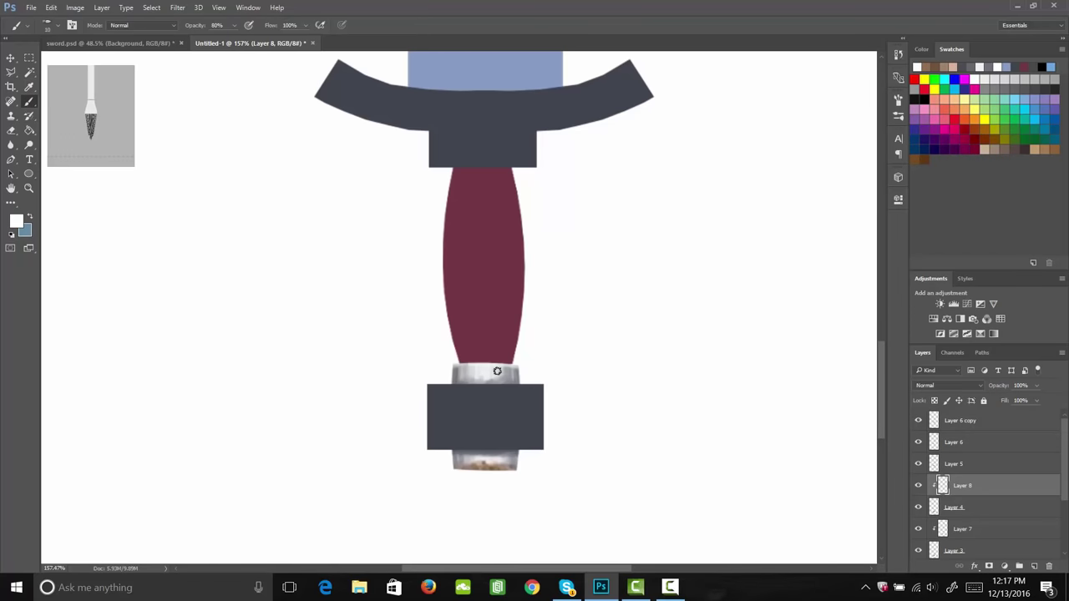
shift+click(547, 387)
shift+click(425, 385)
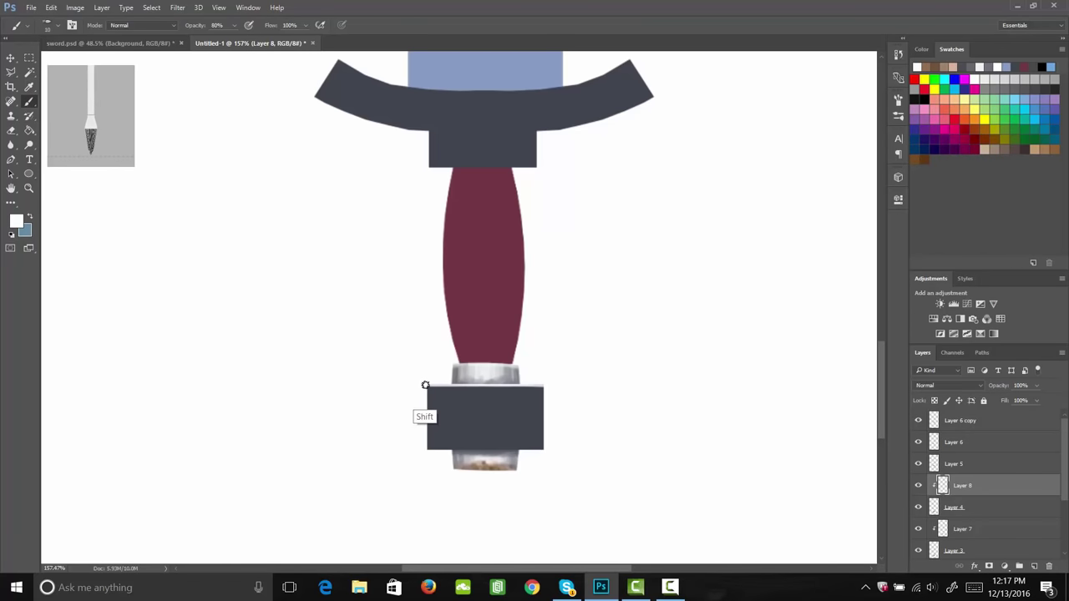
shift+click(547, 387)
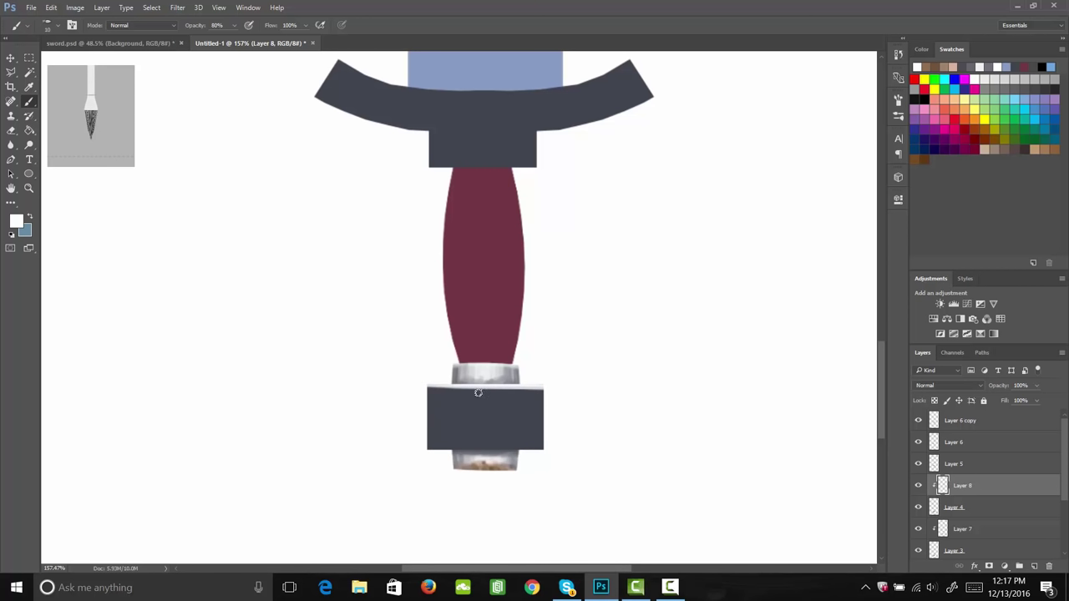
Brush white metallic highlights at 20% opacity over the pommel block, brightest down its centre.
key(2)
mouse_move(477, 391)
mouse_down()
mouse_move(512, 427)
mouse_move(469, 438)
mouse_move(510, 442)
mouse_move(483, 391)
mouse_move(521, 399)
mouse_move(448, 398)
mouse_move(441, 412)
mouse_move(525, 410)
mouse_move(444, 420)
mouse_move(527, 419)
mouse_move(452, 435)
mouse_move(518, 433)
mouse_move(471, 437)
mouse_move(512, 410)
mouse_move(496, 390)
mouse_move(445, 391)
mouse_move(494, 395)
mouse_move(508, 409)
mouse_move(477, 416)
mouse_move(511, 422)
mouse_move(443, 433)
mouse_move(518, 435)
mouse_move(455, 440)
mouse_move(499, 438)
mouse_up()
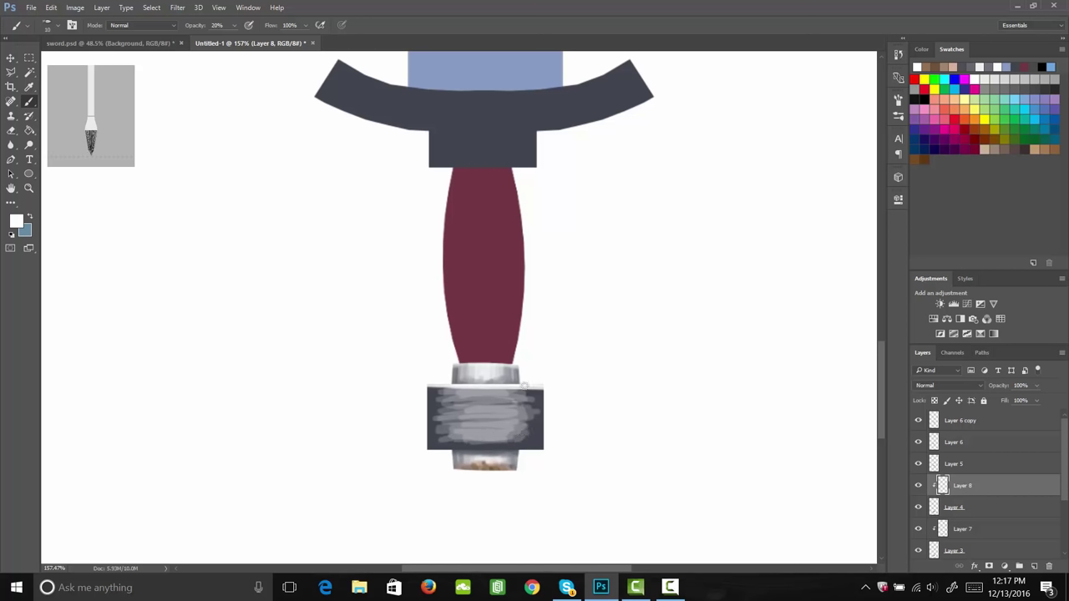
mouse_move(527, 433)
mouse_down()
mouse_move(532, 395)
mouse_move(535, 405)
mouse_up()
mouse_move(462, 395)
mouse_down()
mouse_move(439, 431)
mouse_move(438, 417)
mouse_move(444, 432)
mouse_move(465, 409)
mouse_move(459, 430)
mouse_move(497, 383)
mouse_move(489, 406)
mouse_move(515, 396)
mouse_move(485, 438)
mouse_move(526, 400)
mouse_move(517, 422)
mouse_move(530, 413)
mouse_move(522, 435)
mouse_move(531, 442)
mouse_move(480, 395)
mouse_up()
mouse_move(462, 416)
mouse_down()
mouse_move(510, 397)
mouse_move(482, 425)
mouse_move(512, 412)
mouse_move(493, 445)
mouse_up()
mouse_move(485, 394)
mouse_down()
mouse_move(507, 435)
mouse_move(467, 406)
mouse_move(474, 414)
mouse_move(513, 388)
mouse_move(503, 420)
mouse_move(517, 388)
mouse_move(465, 403)
mouse_move(486, 429)
mouse_move(470, 435)
mouse_move(490, 432)
mouse_move(473, 435)
mouse_move(490, 418)
mouse_move(466, 410)
mouse_move(488, 392)
mouse_move(486, 418)
mouse_move(494, 416)
mouse_move(481, 388)
mouse_move(430, 412)
mouse_move(426, 402)
mouse_move(446, 388)
mouse_move(503, 381)
mouse_move(486, 401)
mouse_move(515, 384)
mouse_move(445, 460)
mouse_move(511, 413)
mouse_move(482, 448)
mouse_move(555, 387)
mouse_move(544, 410)
mouse_move(578, 387)
mouse_move(535, 459)
mouse_up()
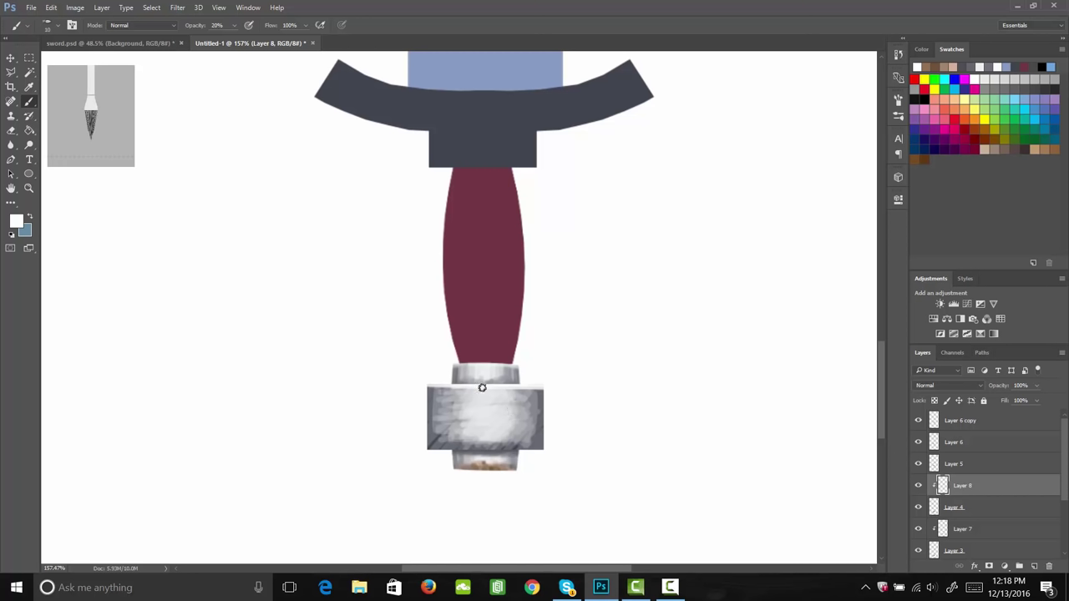
mouse_move(441, 397)
mouse_down()
mouse_move(505, 396)
mouse_move(463, 427)
mouse_move(486, 428)
mouse_move(483, 413)
mouse_up()
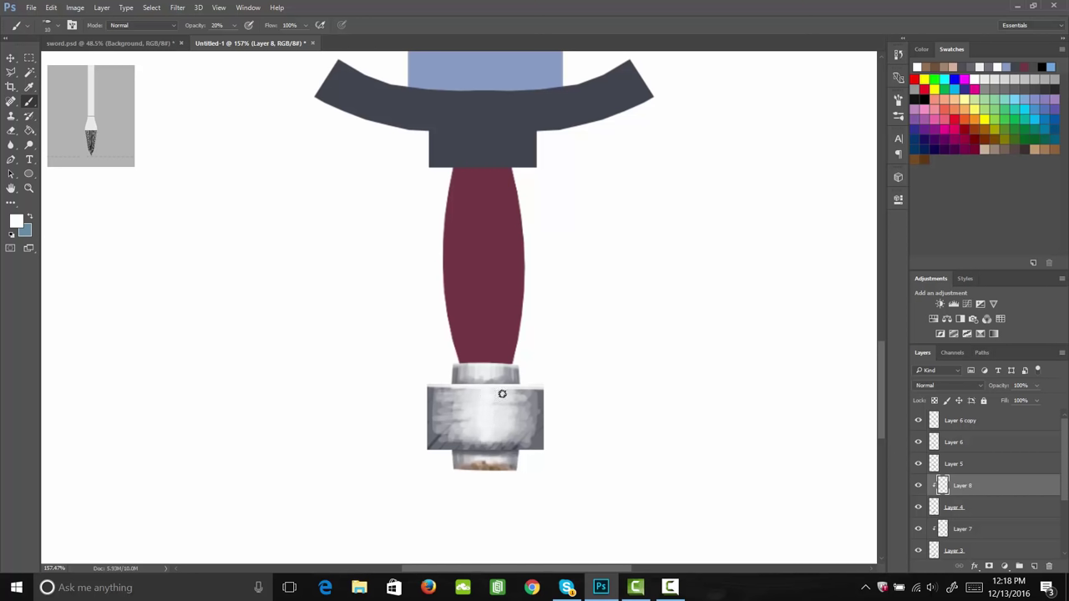
drag(502, 402, 476, 432)
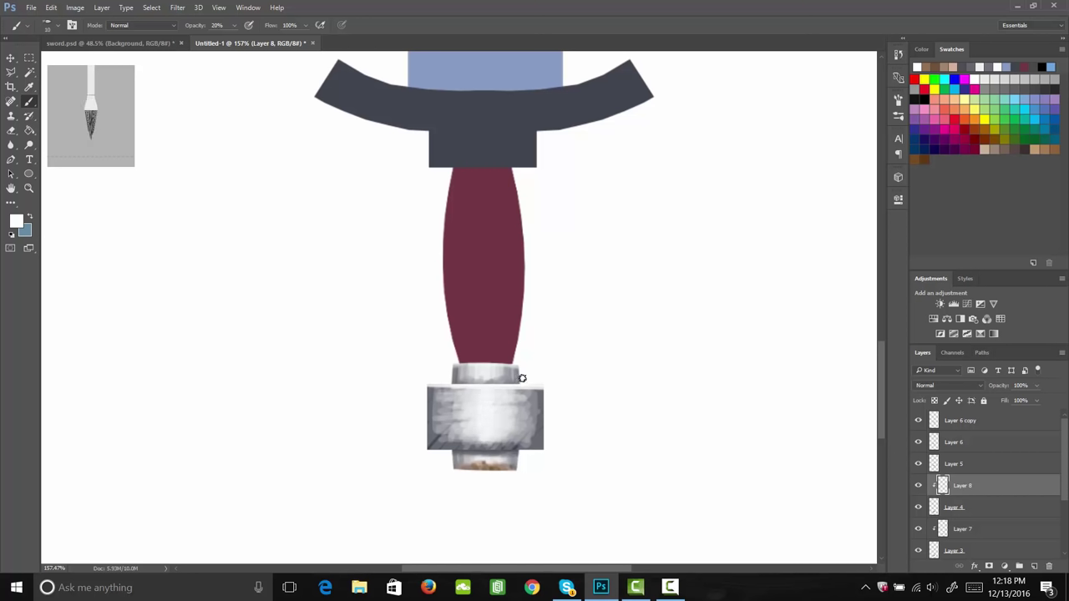
Sample the dark slate grey from the pommel block and brush vertical shadows at 20% opacity along both of its sides.
key(i)
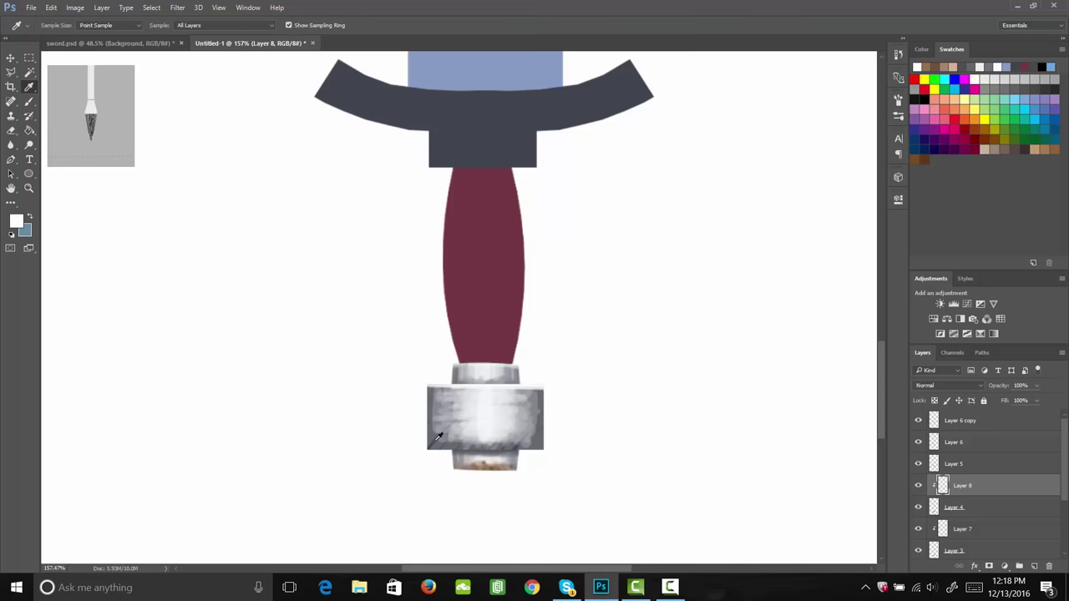
click(436, 439)
key(b)
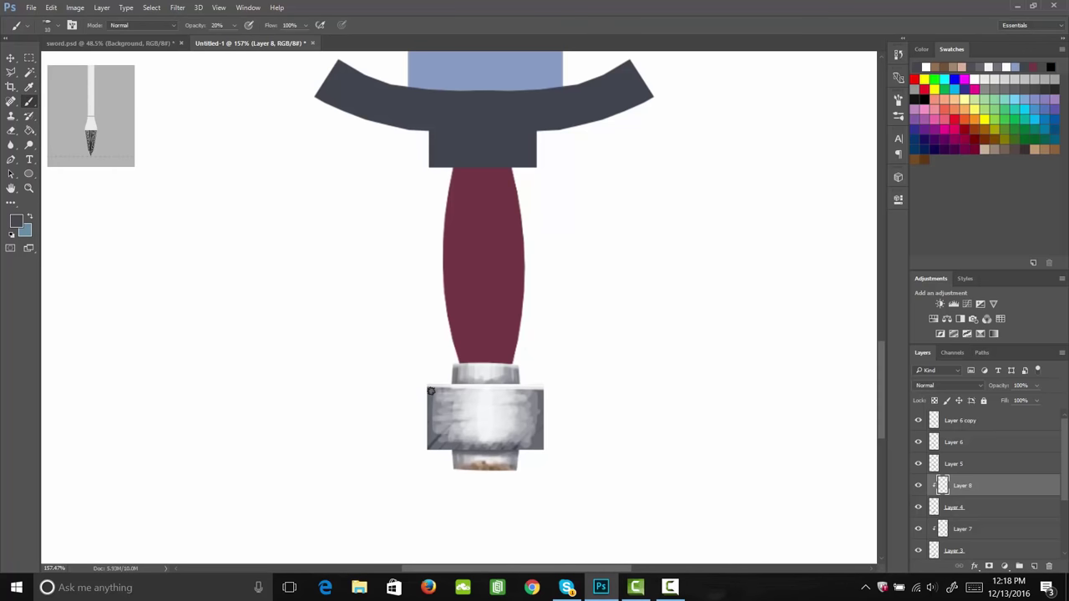
drag(439, 426, 446, 503)
drag(429, 382, 431, 464)
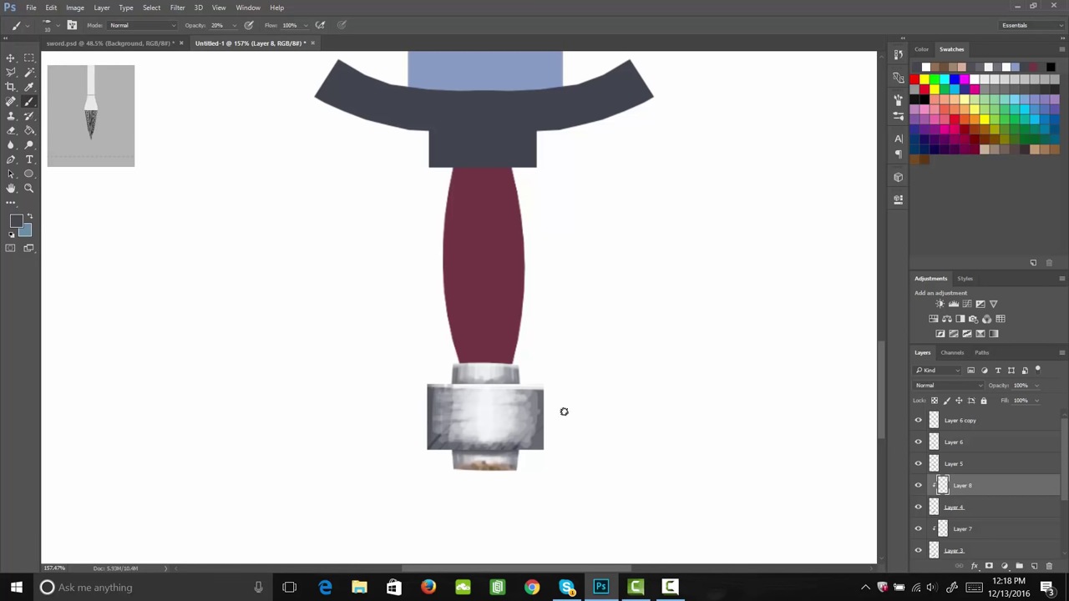
mouse_move(529, 458)
mouse_down()
mouse_move(510, 434)
mouse_move(486, 461)
mouse_up()
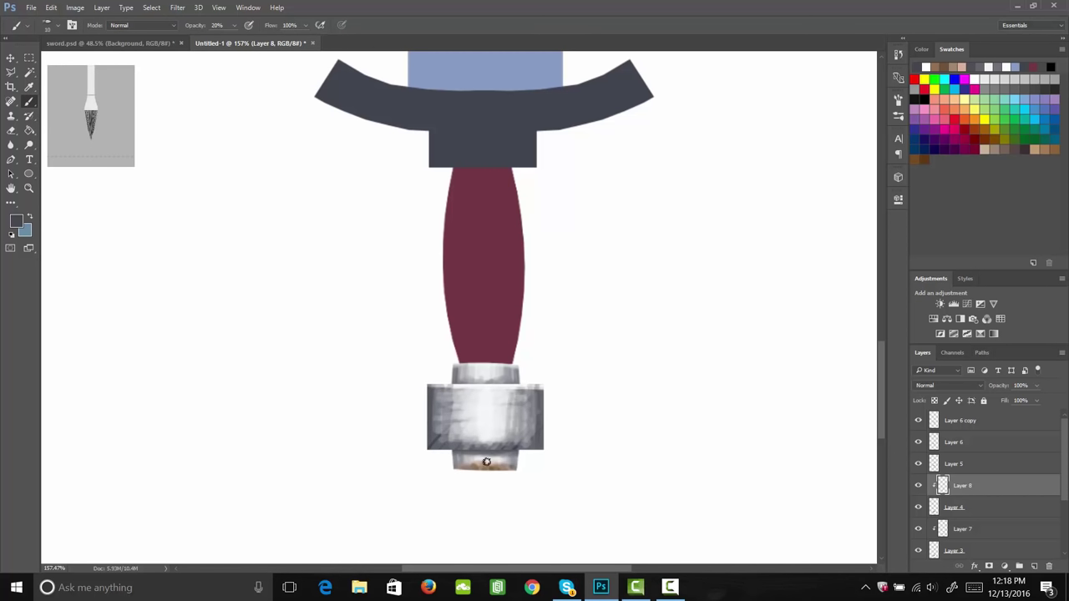
drag(455, 388, 460, 470)
Set the foreground colour to light pink and brush a faint rust base at 20% opacity along the pommel block's lower edge.
click(16, 221)
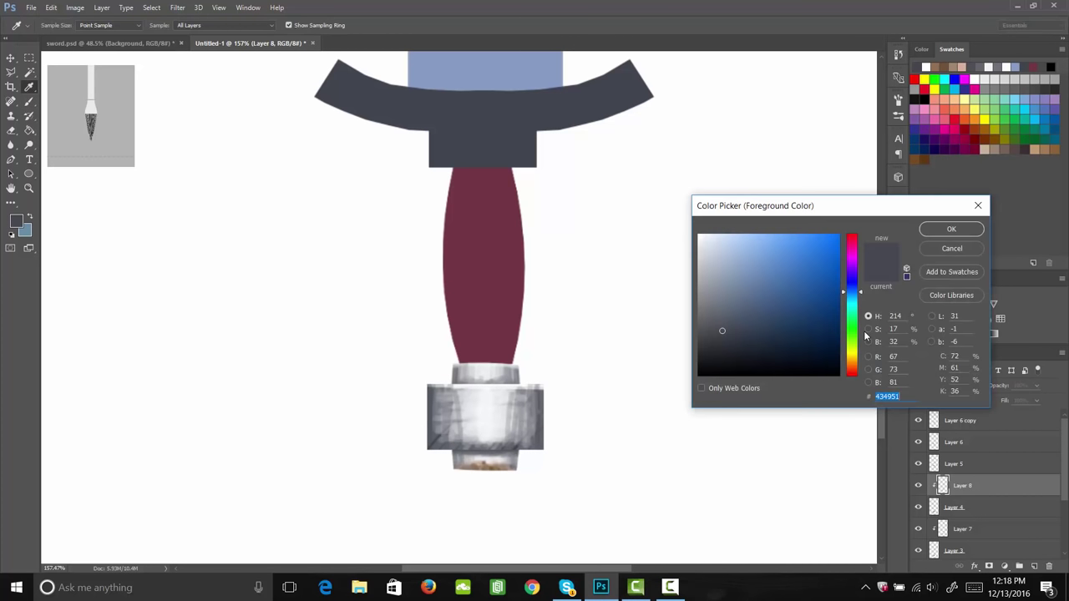
drag(853, 292, 857, 373)
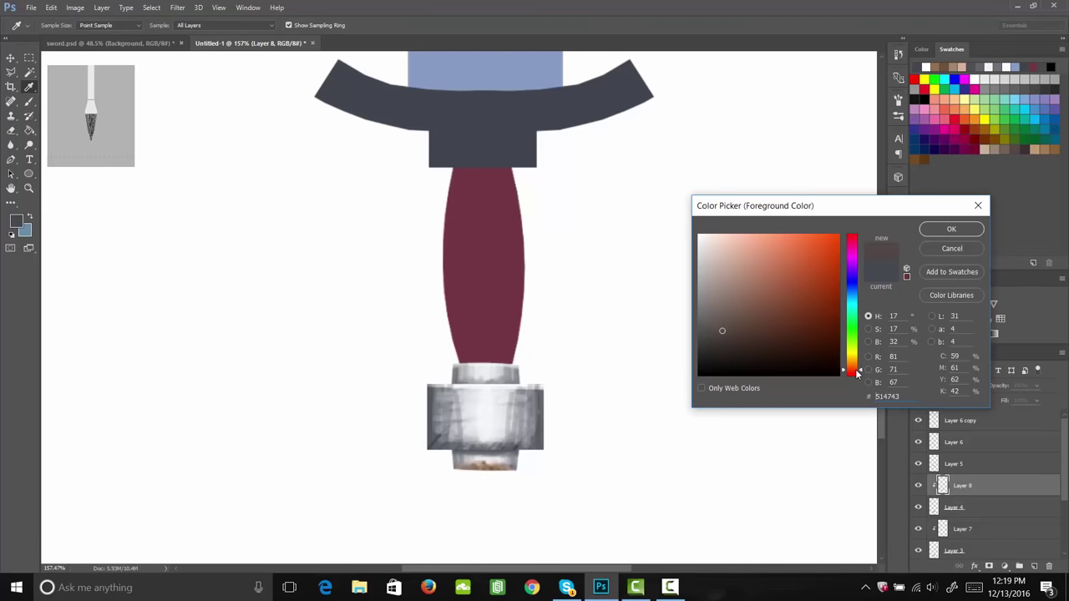
drag(727, 261, 736, 256)
click(949, 230)
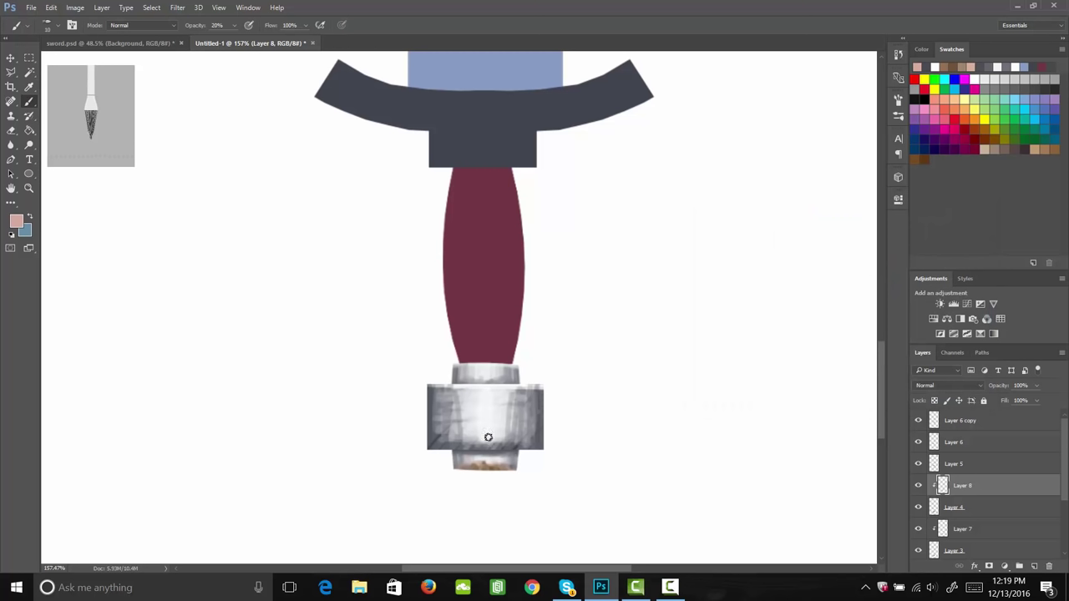
mouse_move(432, 438)
mouse_down()
mouse_move(474, 449)
mouse_move(478, 435)
mouse_move(482, 459)
mouse_move(496, 437)
mouse_move(513, 451)
mouse_move(529, 441)
mouse_move(538, 450)
mouse_move(507, 456)
mouse_move(476, 441)
mouse_move(435, 451)
mouse_move(524, 452)
mouse_move(467, 453)
mouse_move(482, 429)
mouse_move(478, 444)
mouse_move(451, 431)
mouse_move(547, 447)
mouse_move(431, 434)
mouse_move(527, 441)
mouse_move(474, 440)
mouse_up()
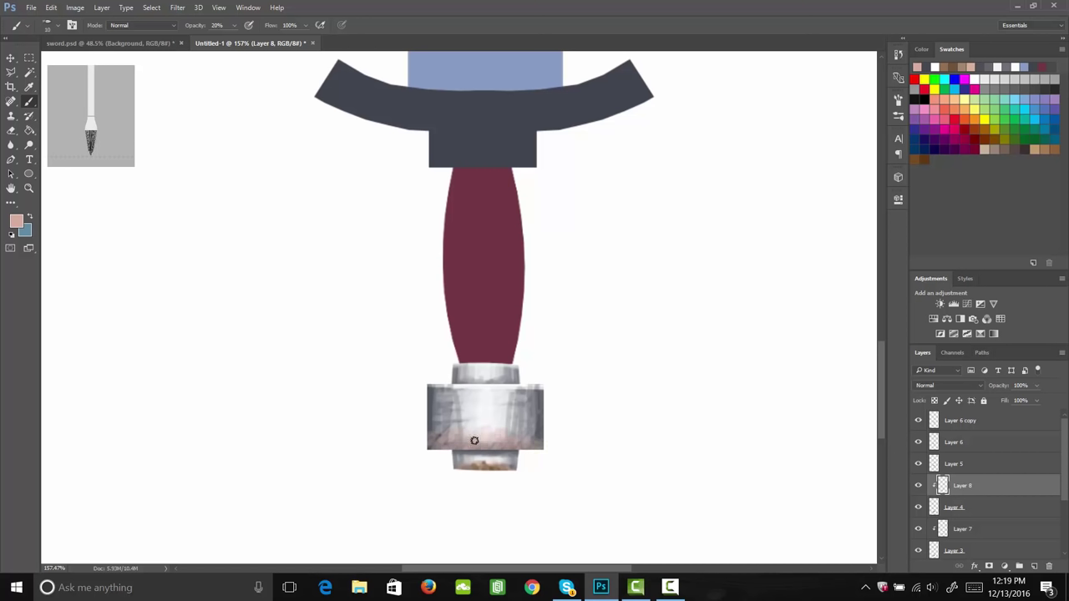
Set the foreground colour to a darker brownish pink and build up the rust at 20% opacity along the block's lower edge.
click(14, 224)
click(743, 285)
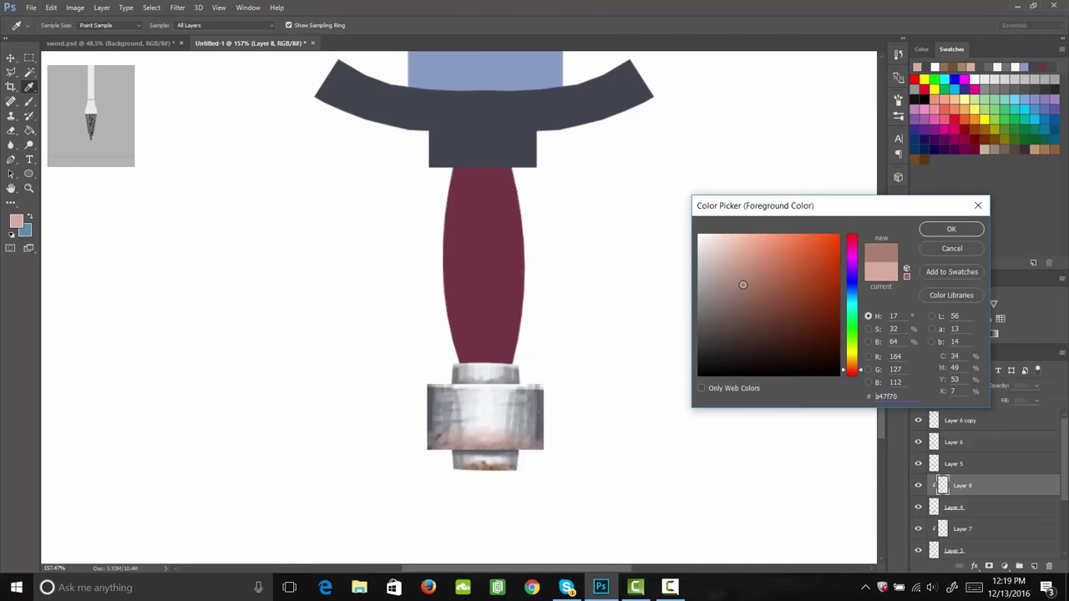
click(851, 368)
click(943, 233)
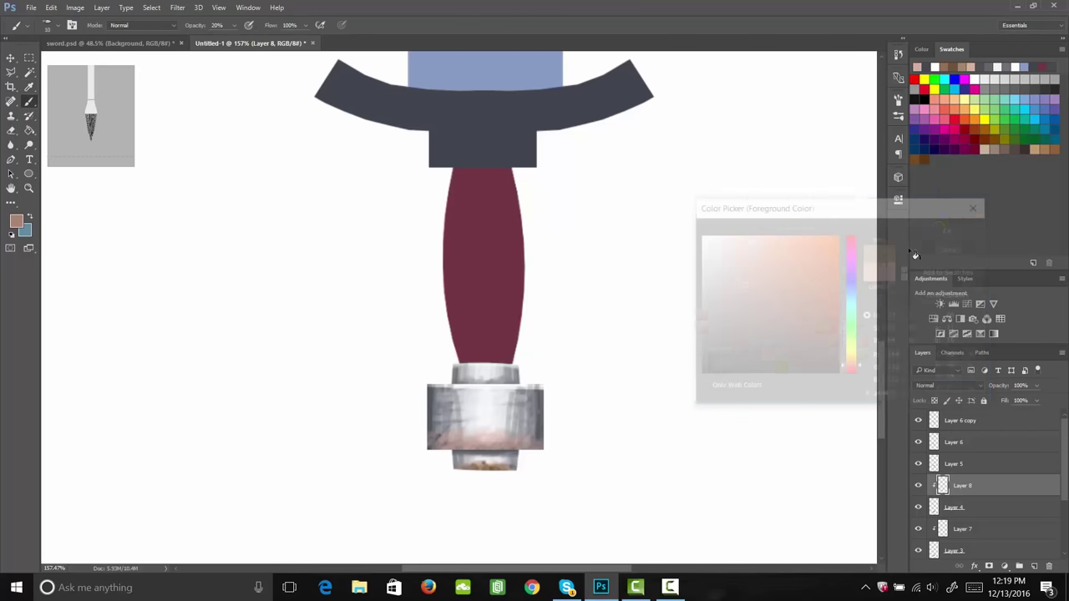
key(b)
mouse_move(478, 443)
mouse_down()
mouse_move(508, 454)
mouse_move(524, 445)
mouse_move(444, 443)
mouse_move(468, 432)
mouse_move(499, 441)
mouse_move(496, 426)
mouse_move(479, 426)
mouse_up()
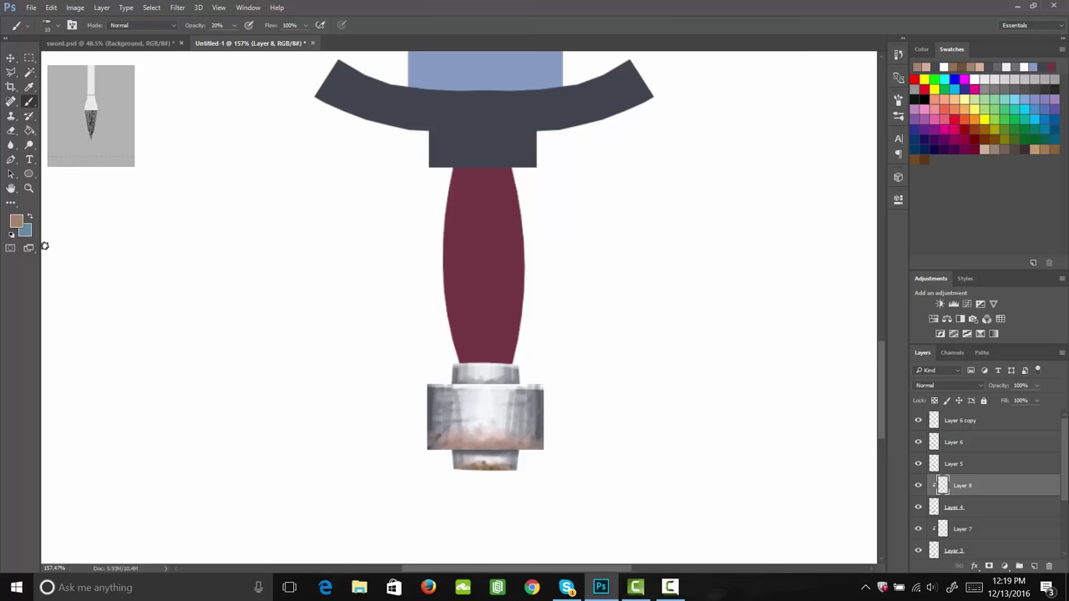
Set the foreground colour to a deeper brown and dab rust spots at 80% opacity across the block's lower band.
click(16, 221)
mouse_move(756, 301)
mouse_down()
mouse_move(770, 309)
mouse_move(764, 300)
mouse_up()
click(950, 229)
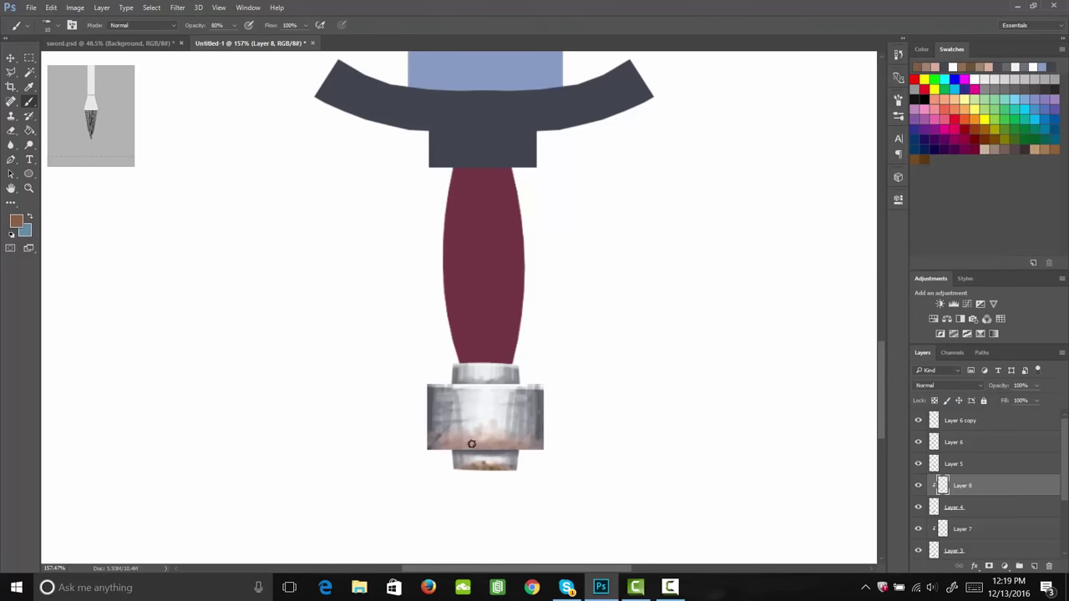
mouse_move(474, 449)
mouse_down()
mouse_move(523, 450)
mouse_move(454, 451)
mouse_up()
mouse_move(483, 432)
mouse_down()
mouse_move(490, 449)
mouse_move(444, 453)
mouse_move(518, 448)
mouse_move(501, 440)
mouse_move(529, 473)
mouse_up()
Sample a mid grey from the block and paint vertical patches at 100% opacity on both sides of its central highlight.
key(i)
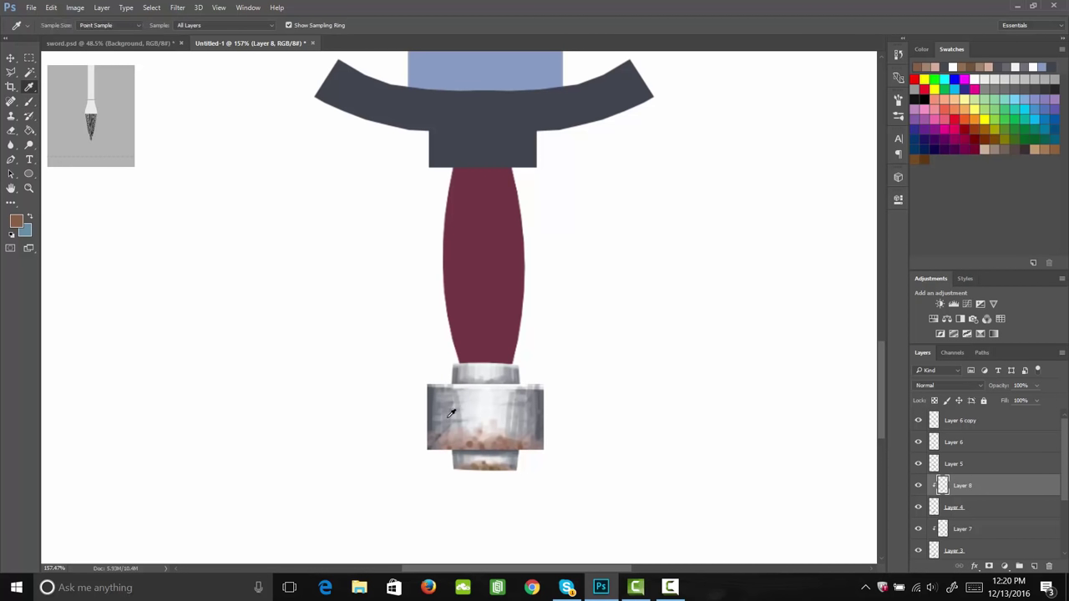
click(449, 416)
key(b)
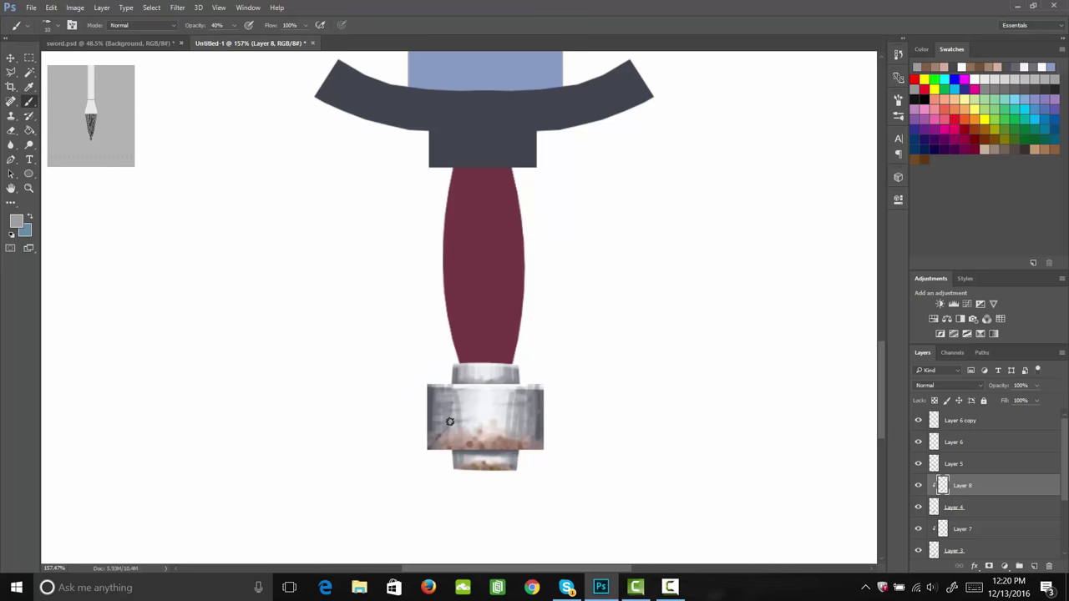
key(0)
drag(450, 394, 452, 421)
mouse_move(518, 402)
mouse_down()
mouse_move(508, 423)
mouse_move(520, 430)
mouse_up()
Sample a light grey from the block and paint vertical transition strokes at 100% opacity between the central highlight and mid-grey patches.
key(i)
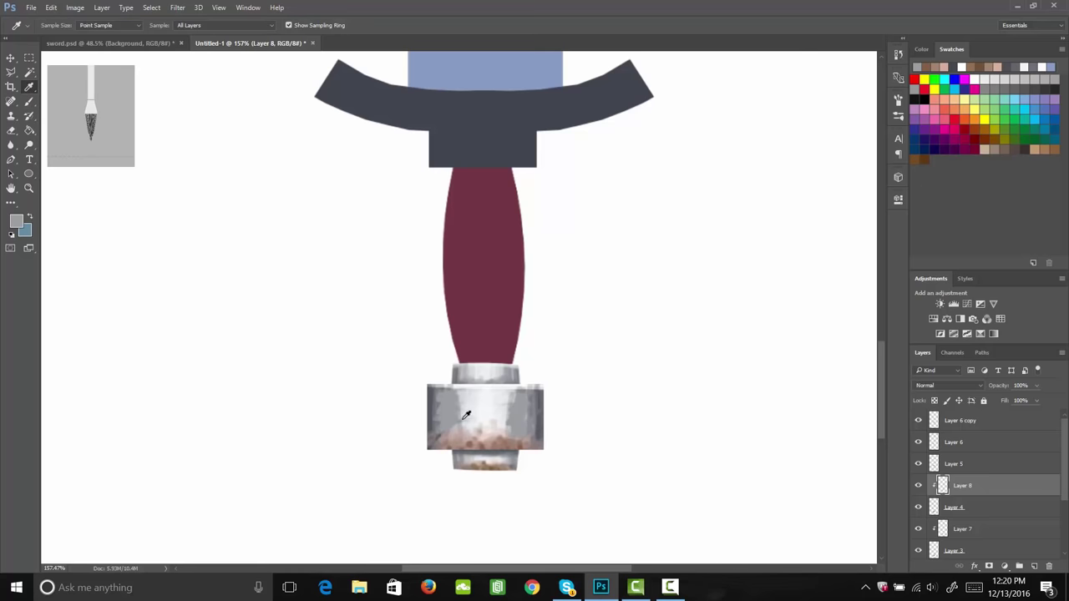
click(465, 412)
key(b)
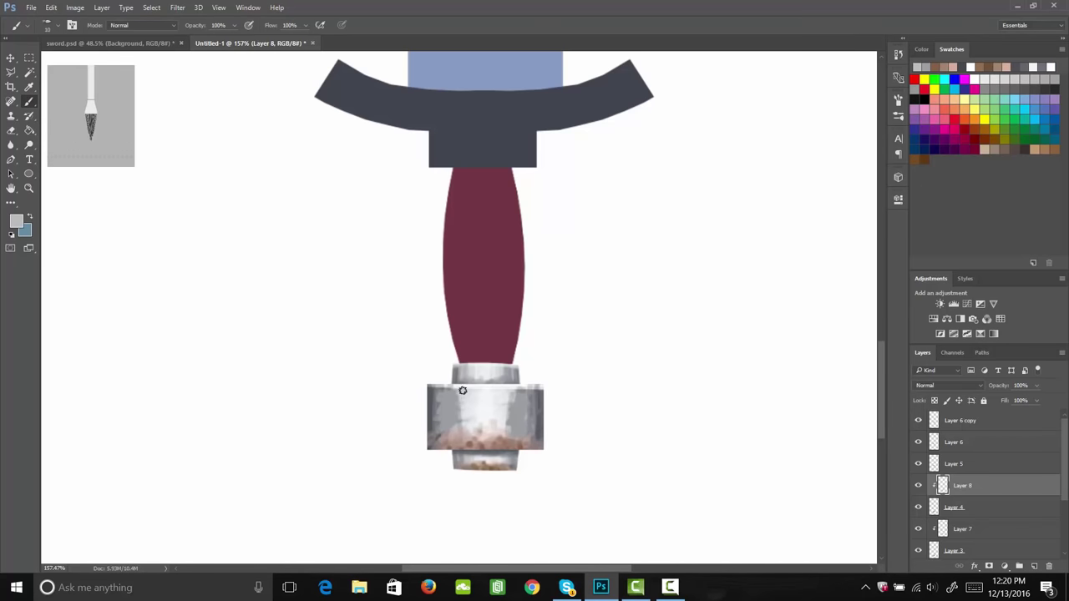
mouse_move(514, 399)
mouse_down()
mouse_move(501, 415)
mouse_move(512, 433)
mouse_up()
Sample a darker grey near the block's side and paint vertical shading strokes at 100% opacity toward both outer edges.
key(i)
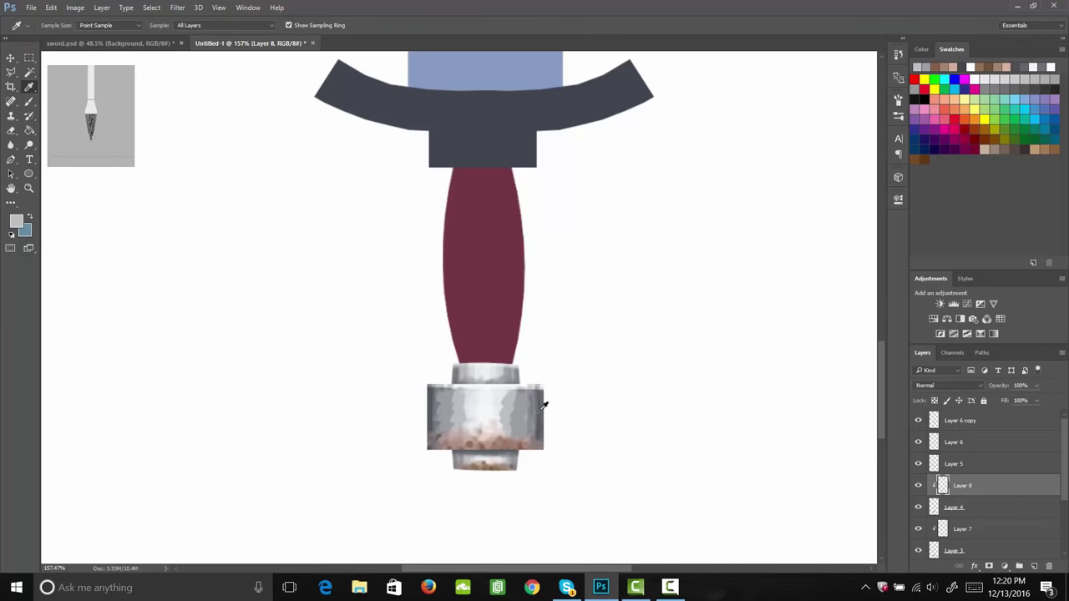
click(535, 406)
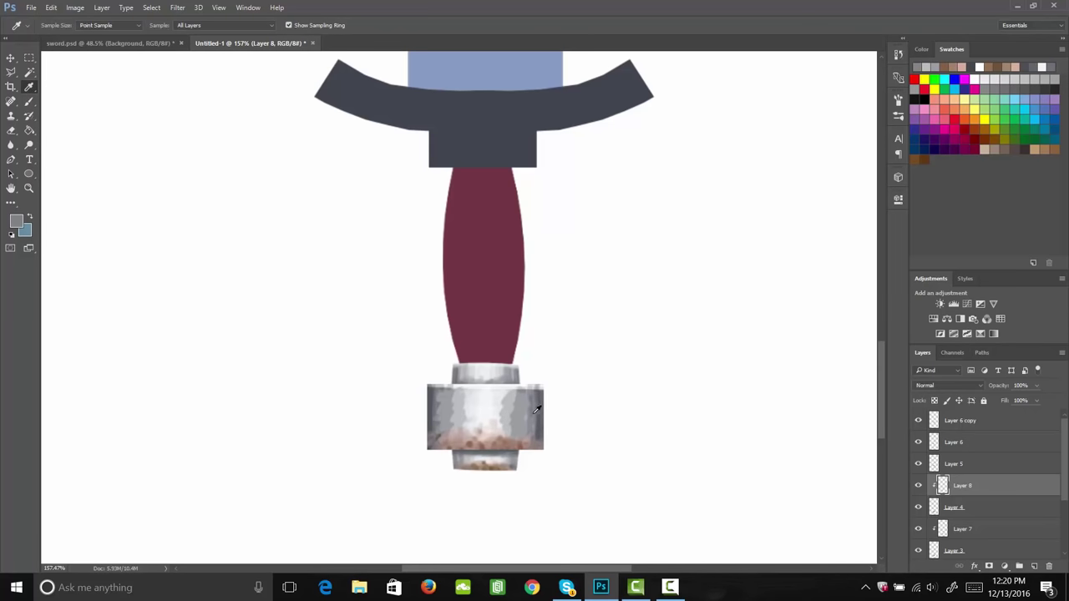
key(b)
drag(535, 396, 530, 435)
drag(440, 394, 445, 446)
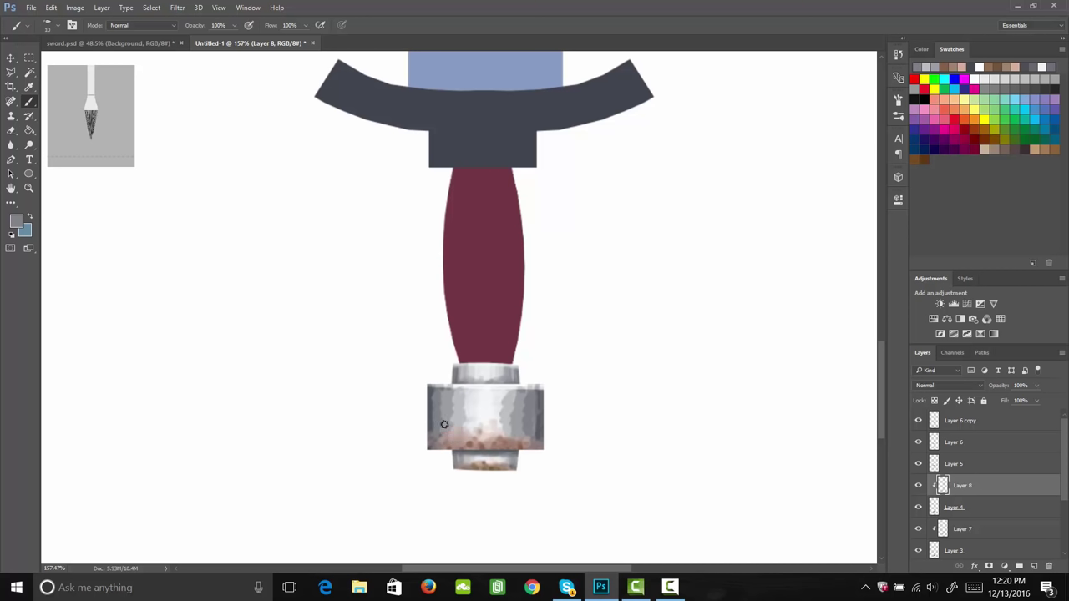
Sample the pale pink above the rust and paint it at 100% opacity over the rust patches on the block.
key(i)
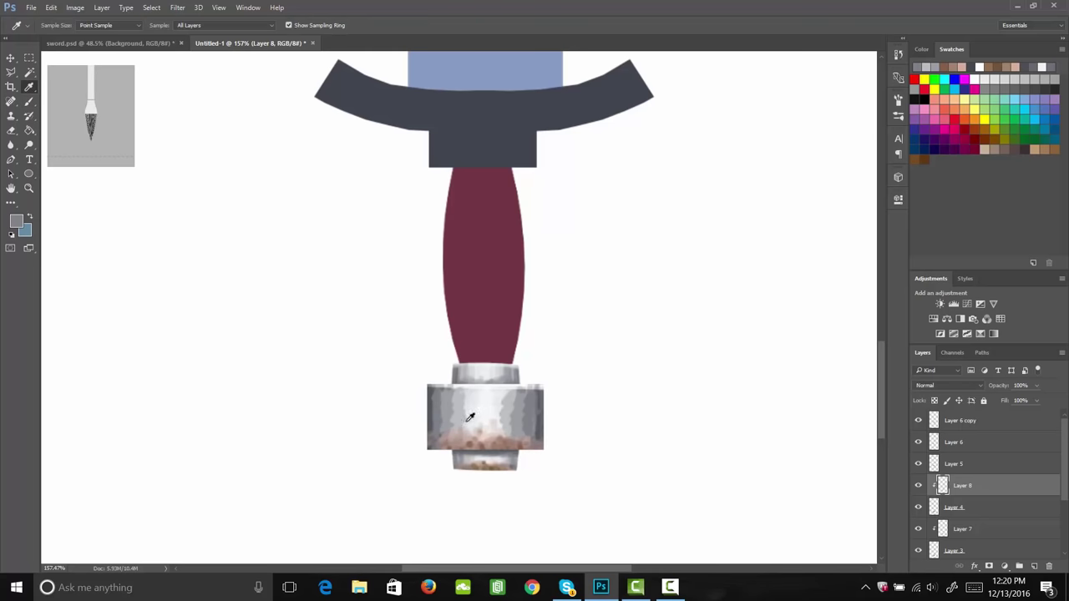
click(461, 431)
key(b)
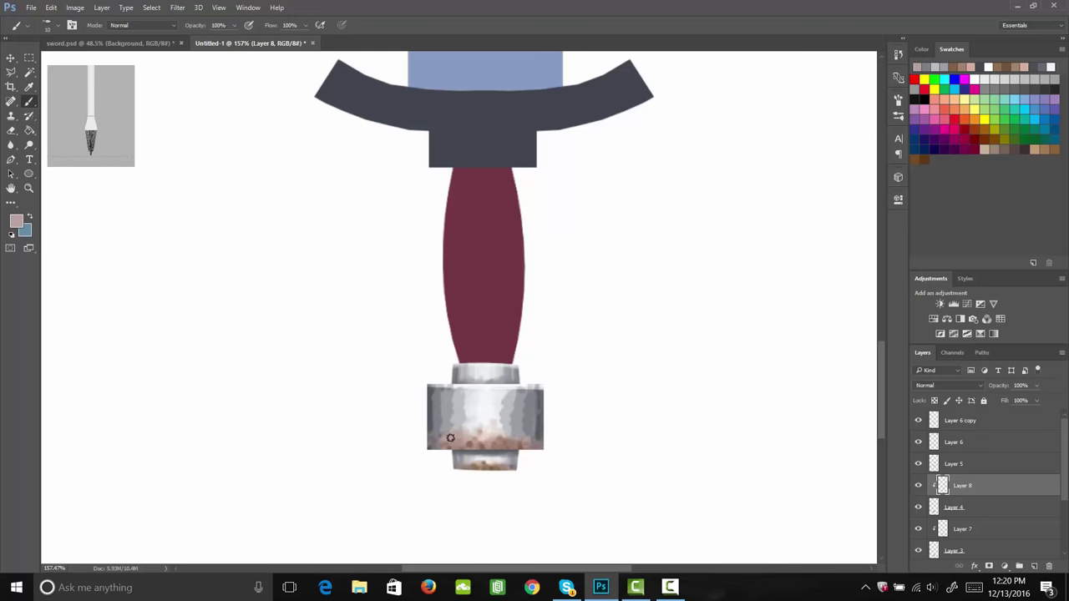
drag(472, 435, 475, 441)
Sample the block's dark grey, darken its lower corners at 100% opacity, and shade along its bottom edge at 20% opacity.
key(i)
click(433, 415)
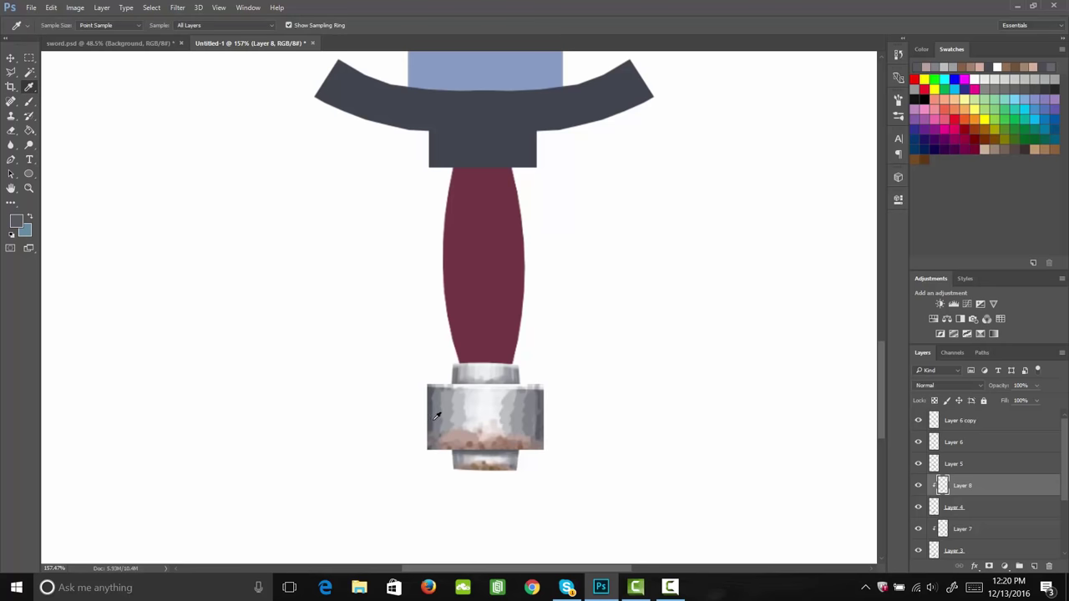
key(b)
drag(432, 456, 429, 448)
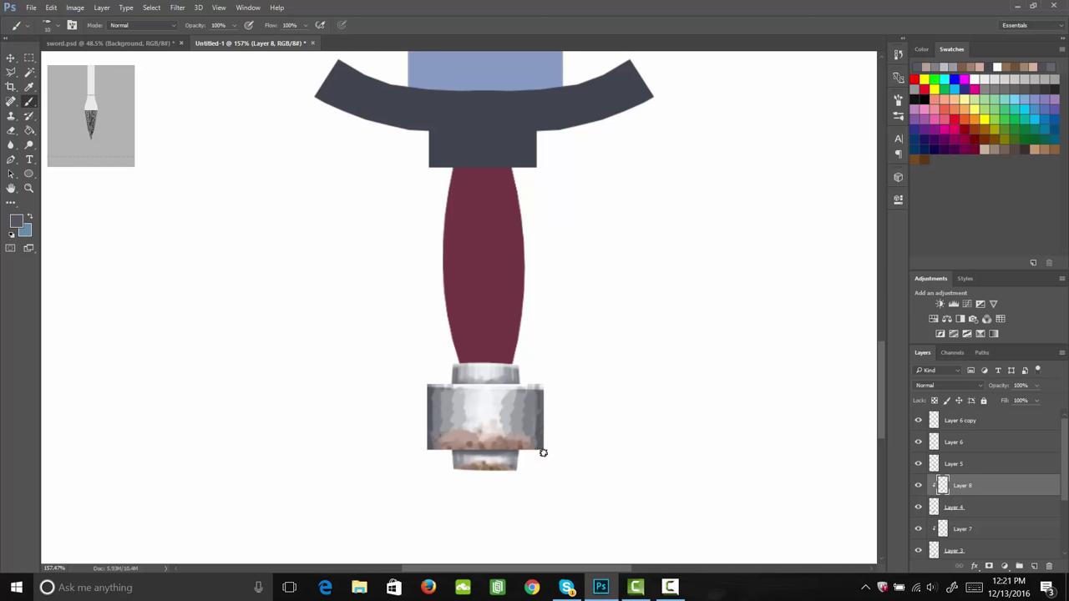
key(2)
drag(443, 451, 543, 448)
Sample the near-white highlight, blend it across the block at 20% opacity, and touch up the block's right edge at 80% opacity.
alt+click(486, 405)
mouse_move(471, 414)
mouse_down()
mouse_move(472, 399)
mouse_move(489, 429)
mouse_move(504, 422)
mouse_move(516, 393)
mouse_move(519, 429)
mouse_move(442, 401)
mouse_up()
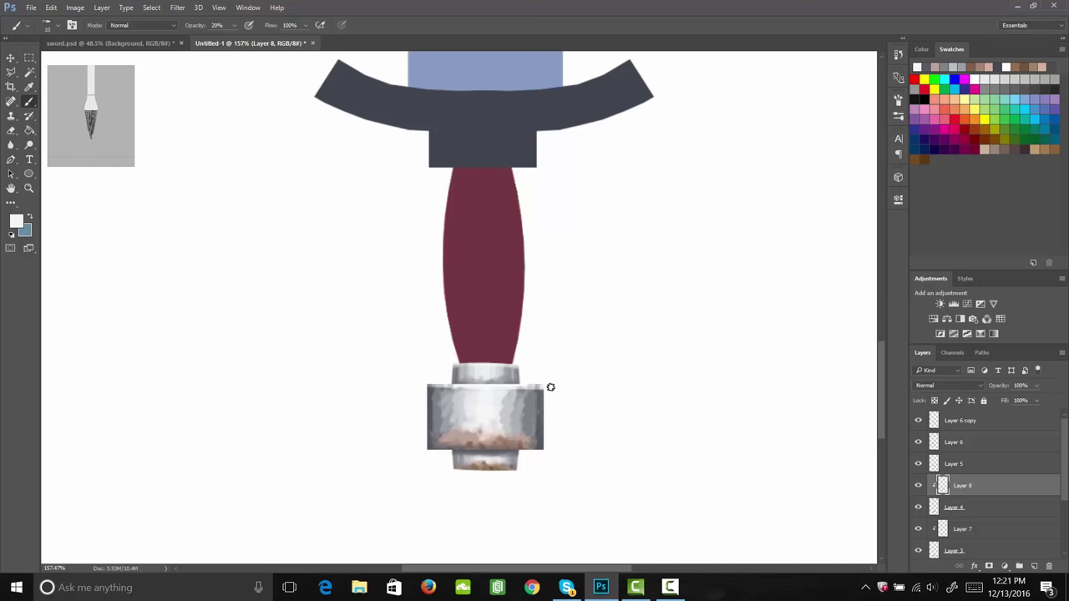
key(0)
key(8)
drag(545, 390, 546, 420)
On Layer 7, brush a near-white highlight on the lower cap at 80% opacity and sampled light grey on the upper collar at 100%.
click(967, 529)
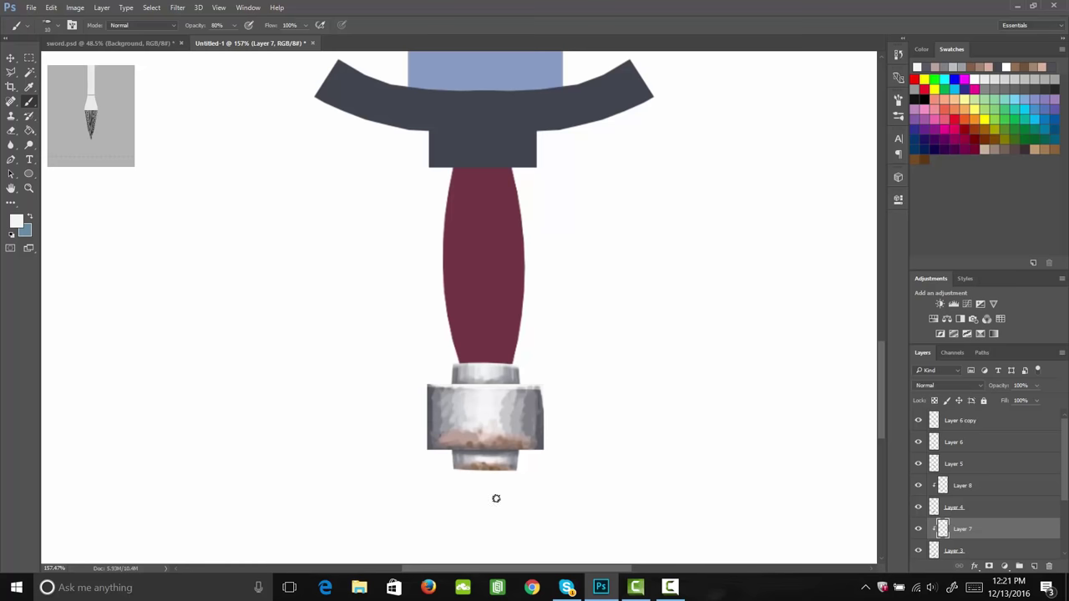
drag(482, 462, 499, 462)
key(i)
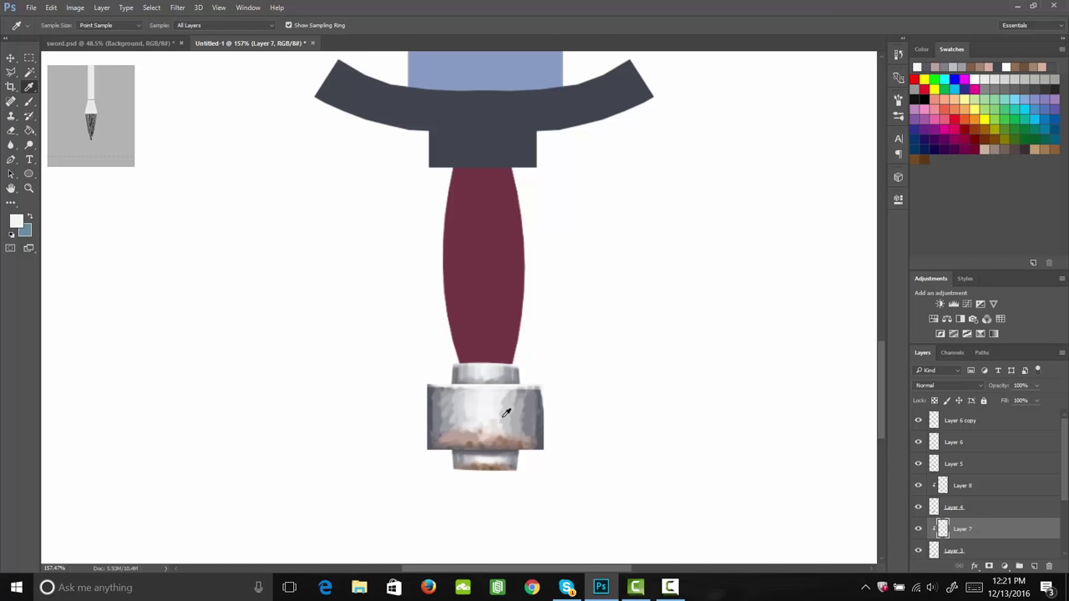
click(471, 368)
key(b)
key(0)
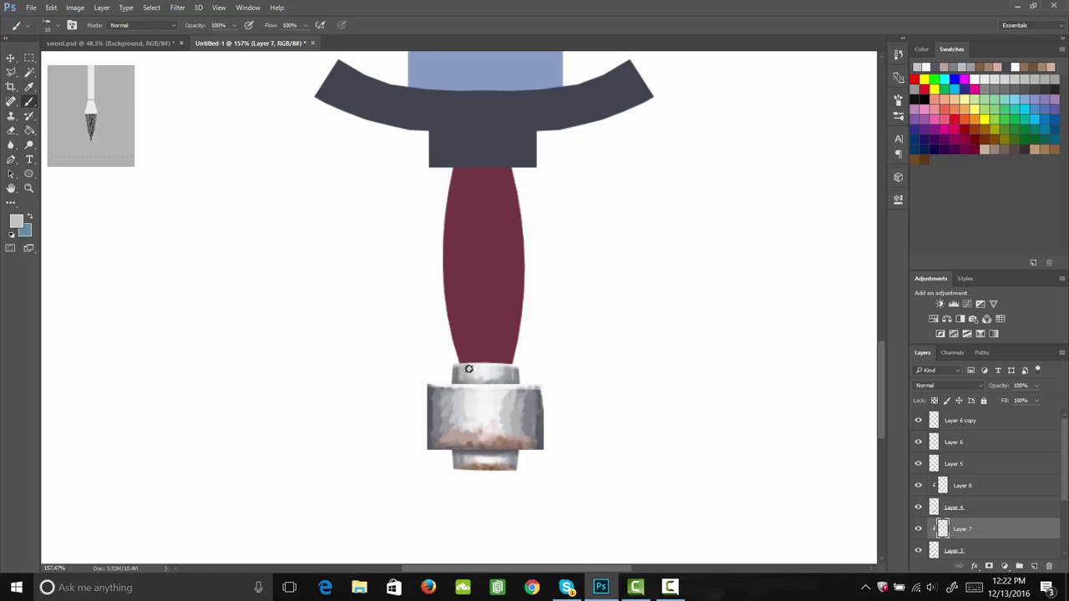
drag(466, 369, 468, 369)
drag(476, 369, 506, 380)
Sample a mid grey from the lower cap and brush shading at 100% opacity across its upper part under the pommel block.
key(z)
drag(549, 354, 489, 365)
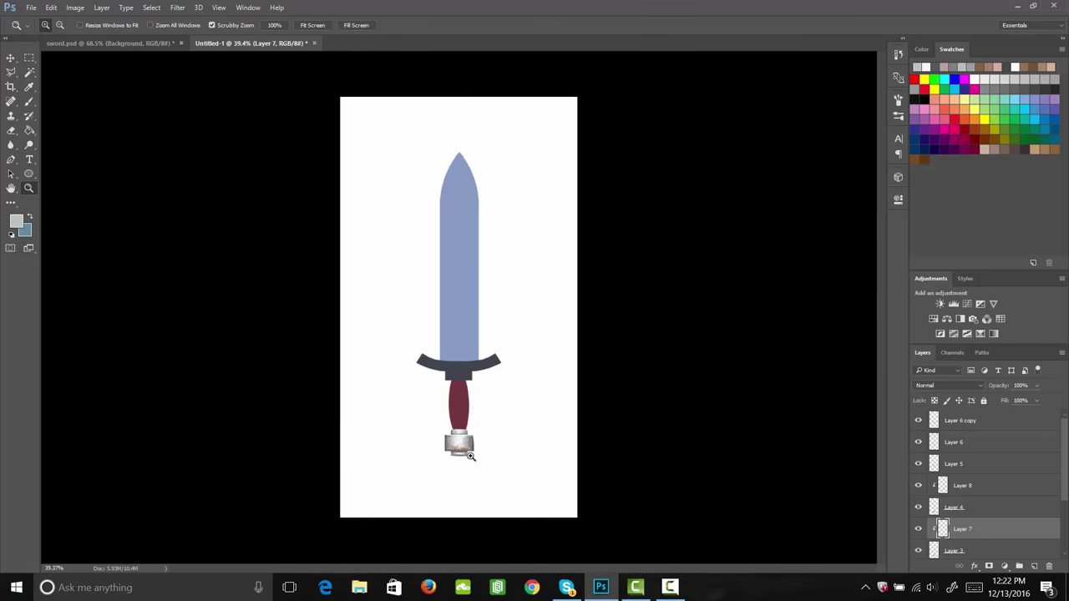
drag(447, 450, 487, 429)
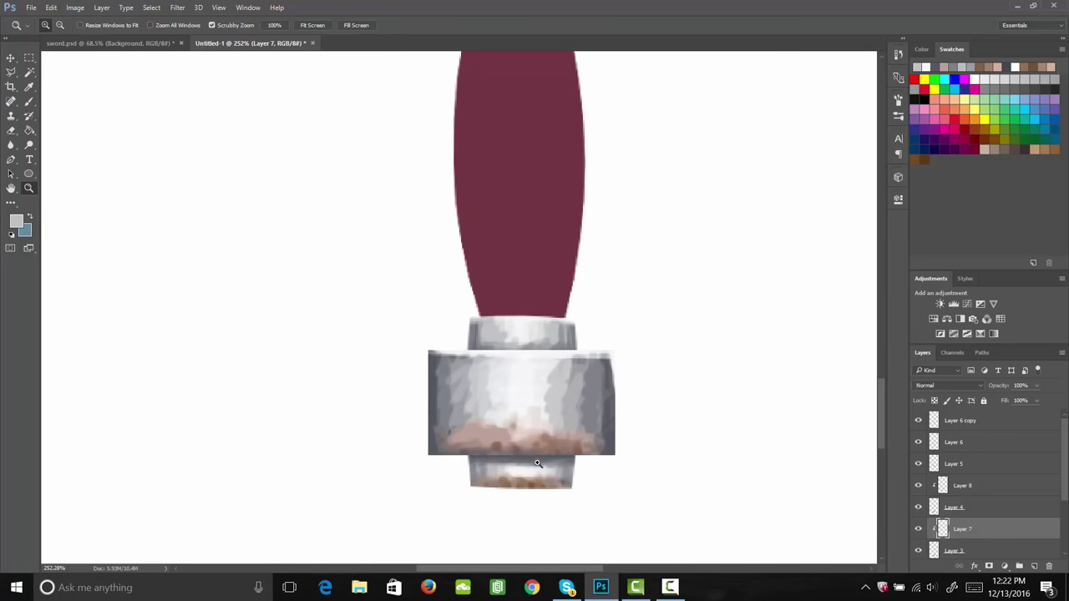
key(i)
click(508, 458)
key(b)
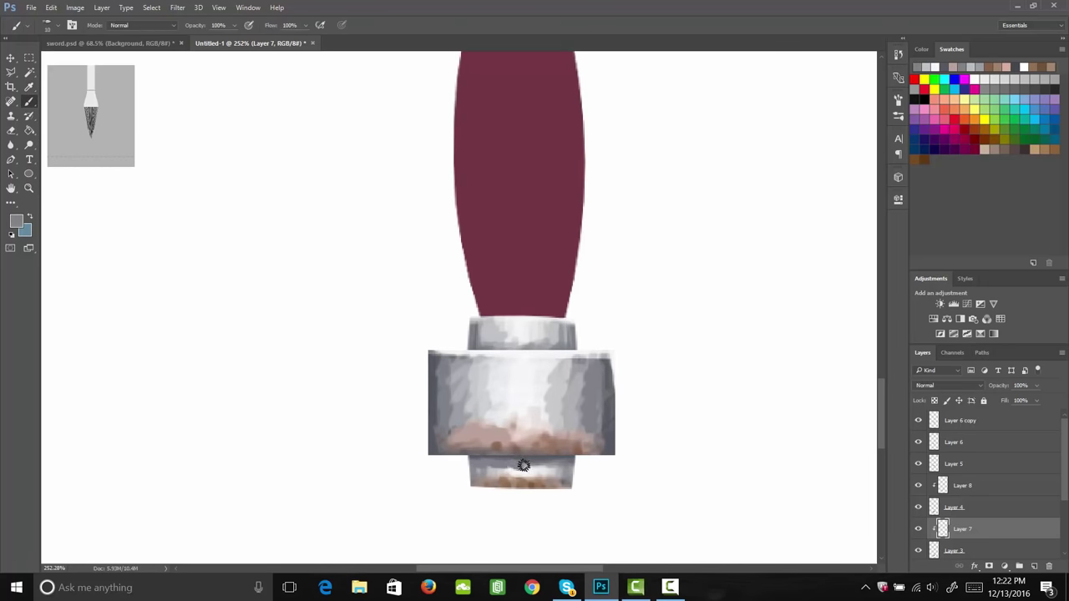
drag(523, 465, 578, 476)
Sample the block's dark grey and shade the lower cap's top and side edges at 100% opacity, and its rusty bottom at 20%.
alt+click(440, 409)
drag(473, 460, 611, 450)
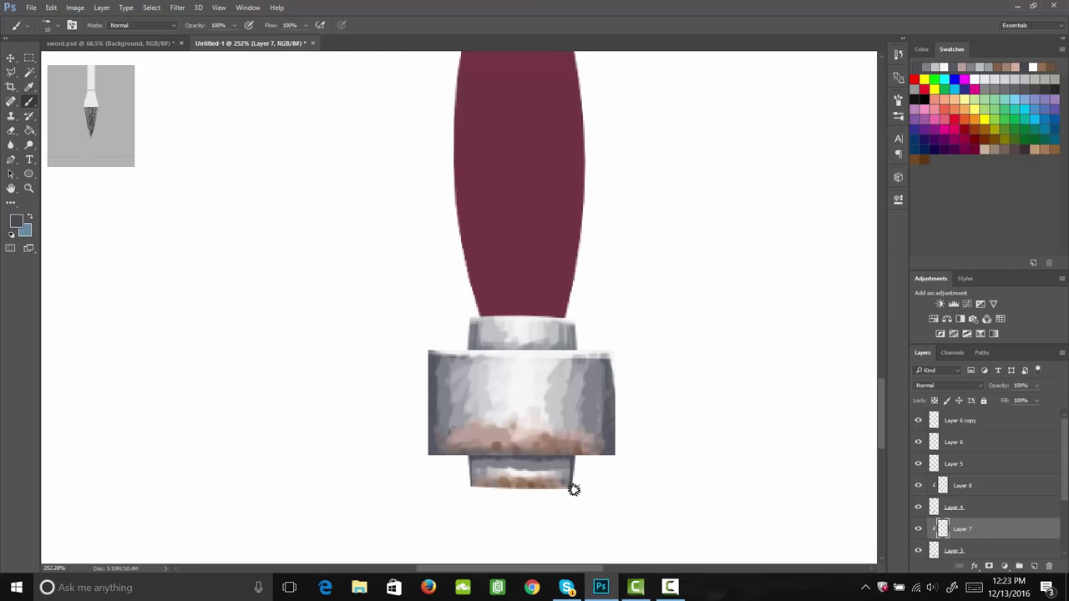
key(2)
mouse_move(499, 488)
mouse_down()
mouse_move(568, 486)
mouse_move(545, 489)
mouse_move(568, 489)
mouse_move(556, 489)
mouse_up()
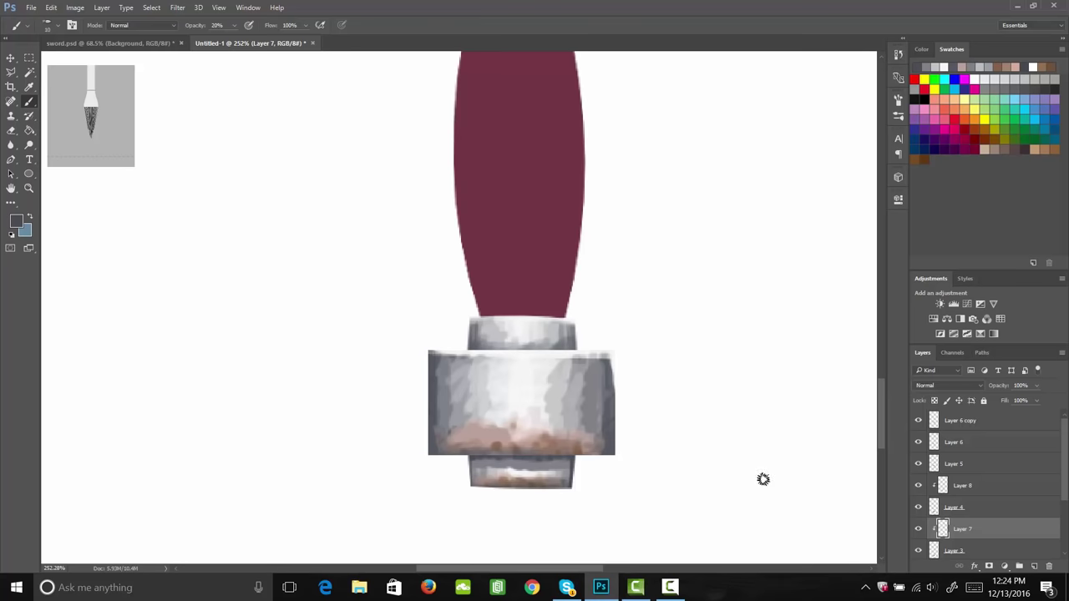
On Layer 8, sample the near-white highlight and blend it at 20% opacity over the block's grey patches and rust.
click(960, 486)
key(i)
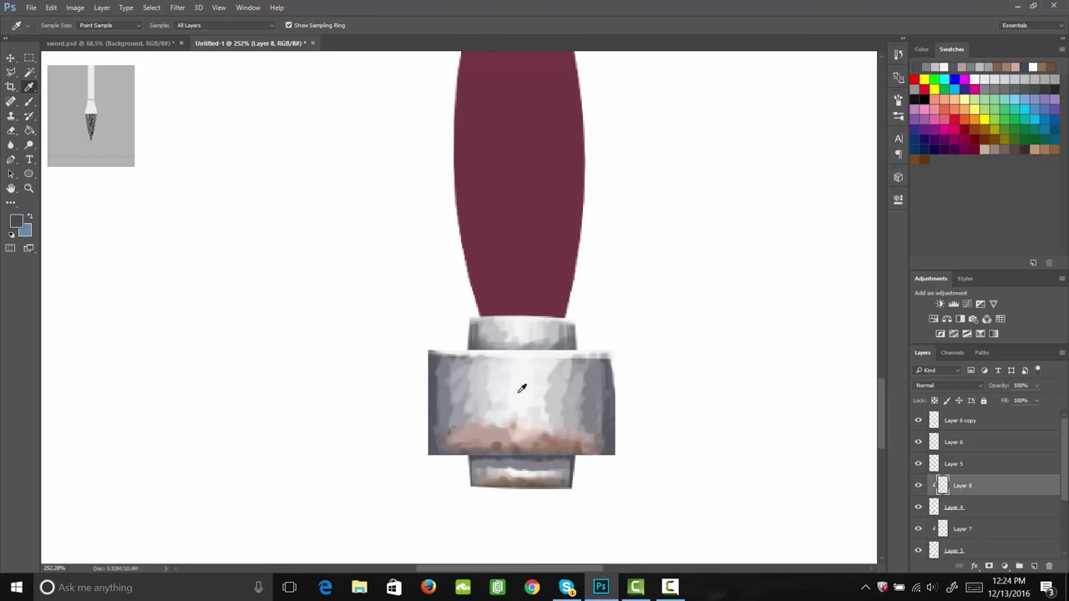
click(527, 380)
key(b)
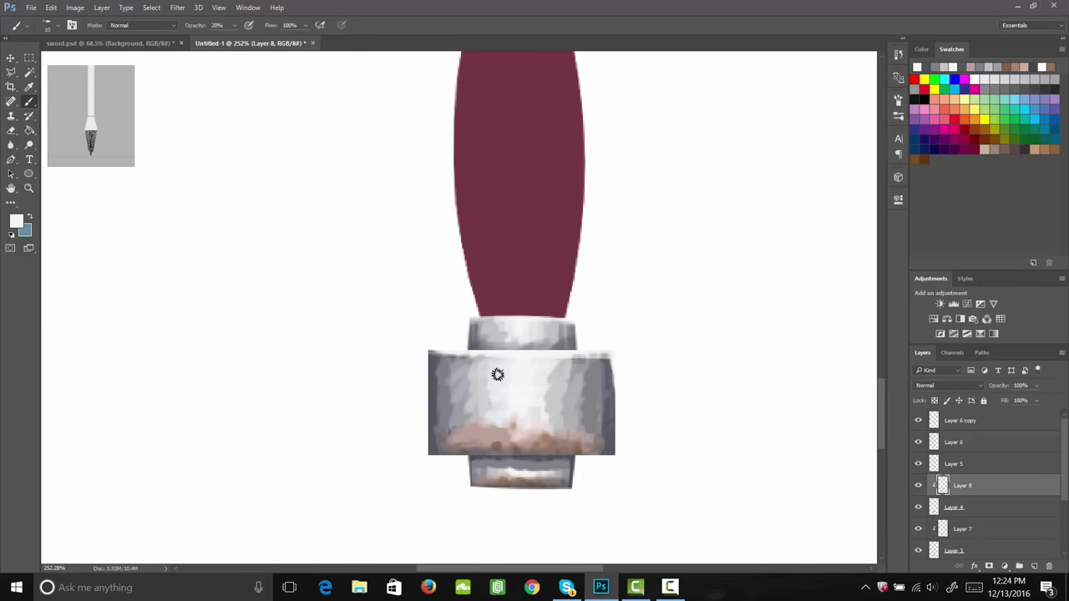
mouse_move(553, 373)
mouse_down()
mouse_move(547, 427)
mouse_move(491, 421)
mouse_move(459, 453)
mouse_move(462, 431)
mouse_move(505, 412)
mouse_move(517, 424)
mouse_move(491, 425)
mouse_move(495, 436)
mouse_move(526, 419)
mouse_move(515, 422)
mouse_move(483, 384)
mouse_move(462, 386)
mouse_move(475, 359)
mouse_move(455, 365)
mouse_move(568, 359)
mouse_move(552, 377)
mouse_move(577, 358)
mouse_move(557, 384)
mouse_move(587, 360)
mouse_move(551, 426)
mouse_move(561, 425)
mouse_move(584, 396)
mouse_move(492, 478)
mouse_up()
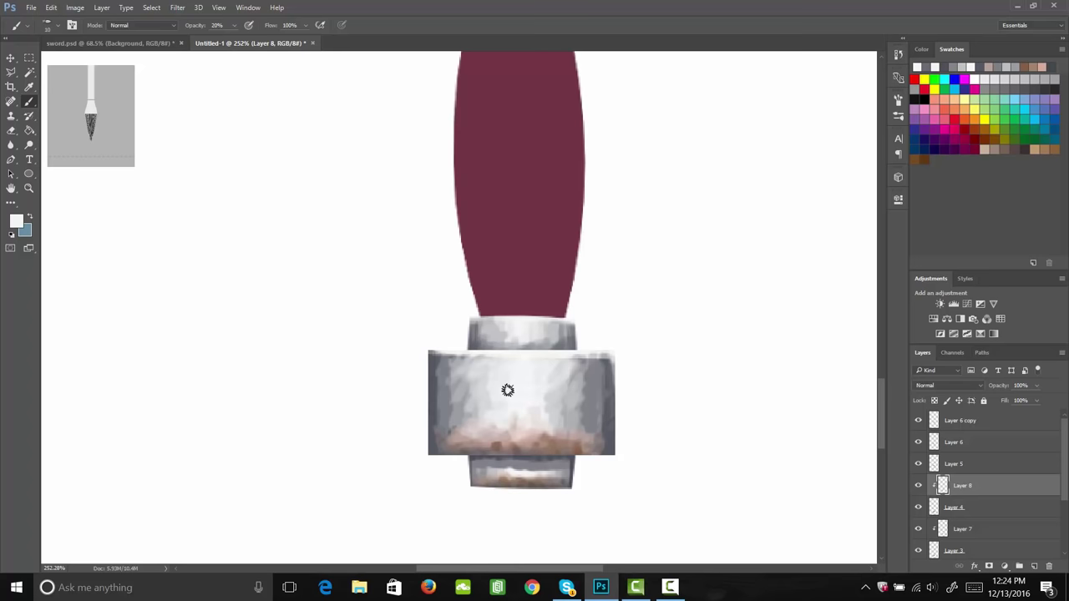
Add a new layer above Layer 2, which holds the red grip, and clip it to Layer 2.
key(z)
drag(609, 314, 585, 332)
scroll(613, 307, down, 3)
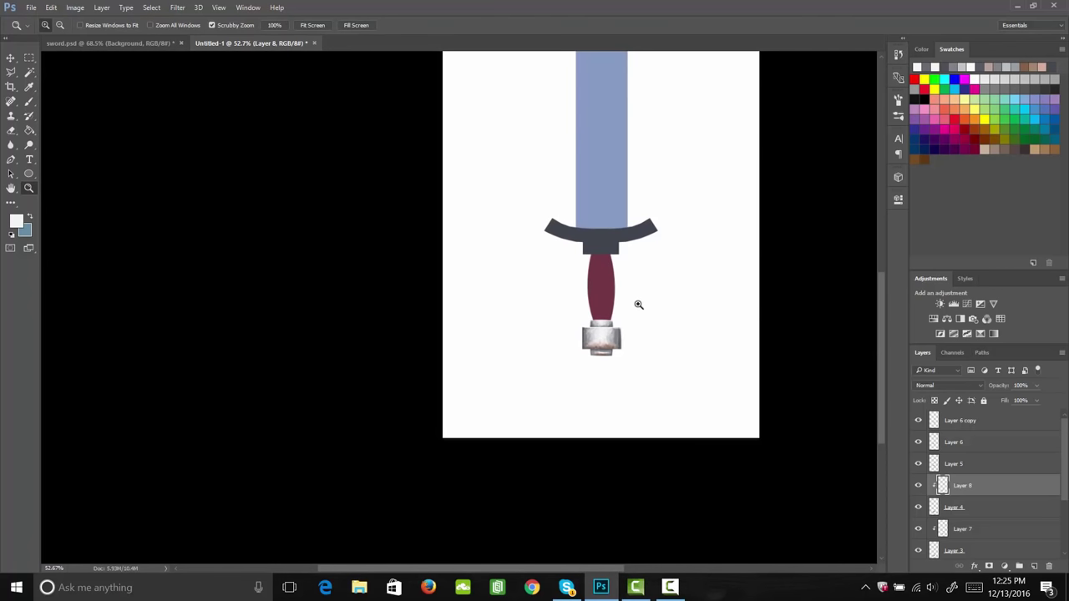
scroll(608, 291, up, 5)
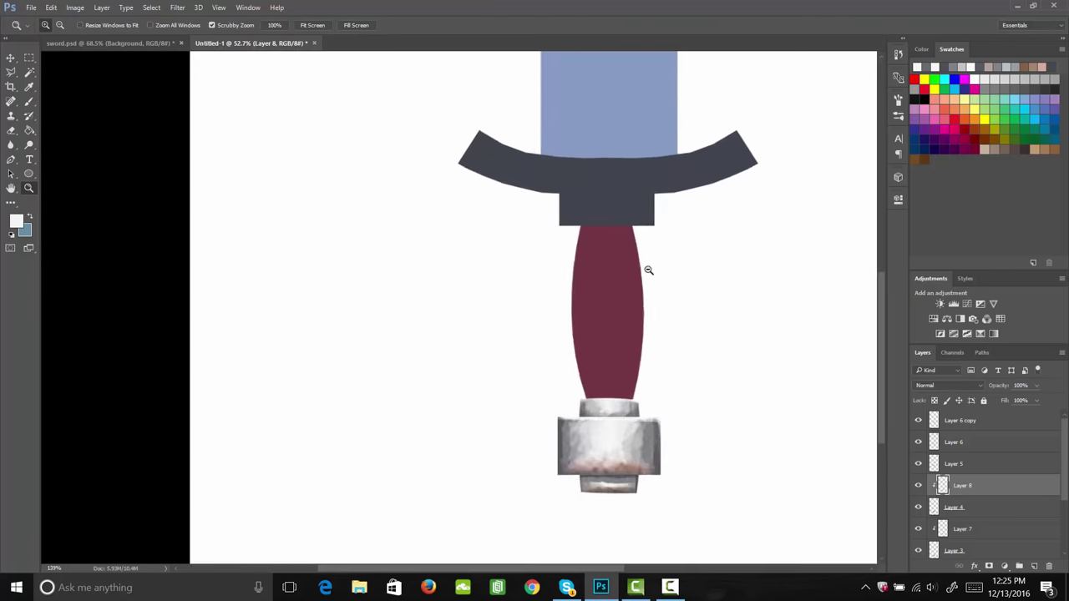
click(971, 465)
click(963, 553)
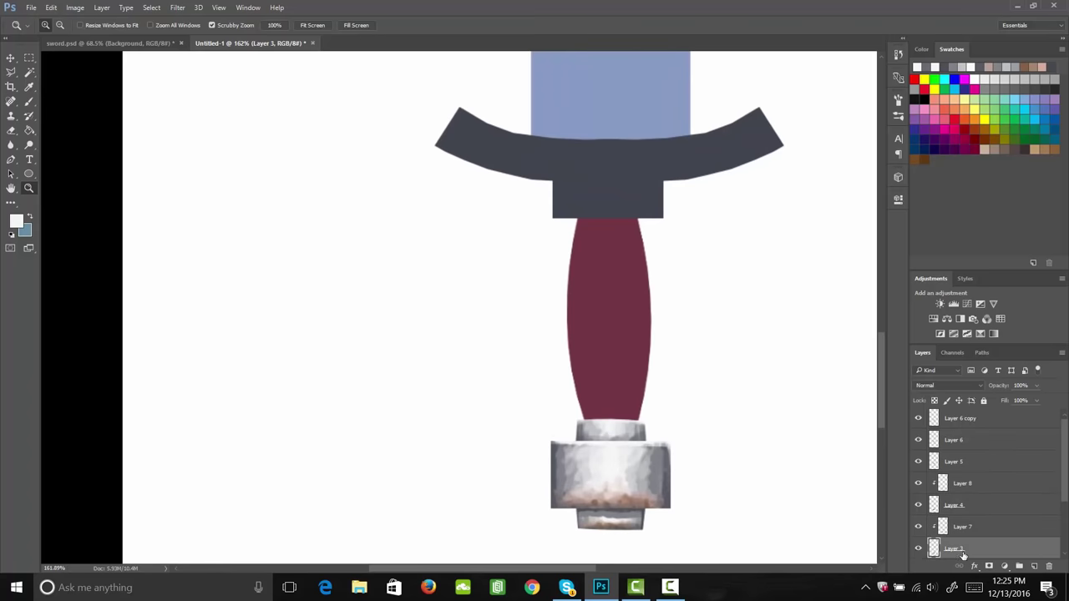
click(969, 485)
drag(1065, 458, 1065, 505)
click(918, 483)
click(918, 482)
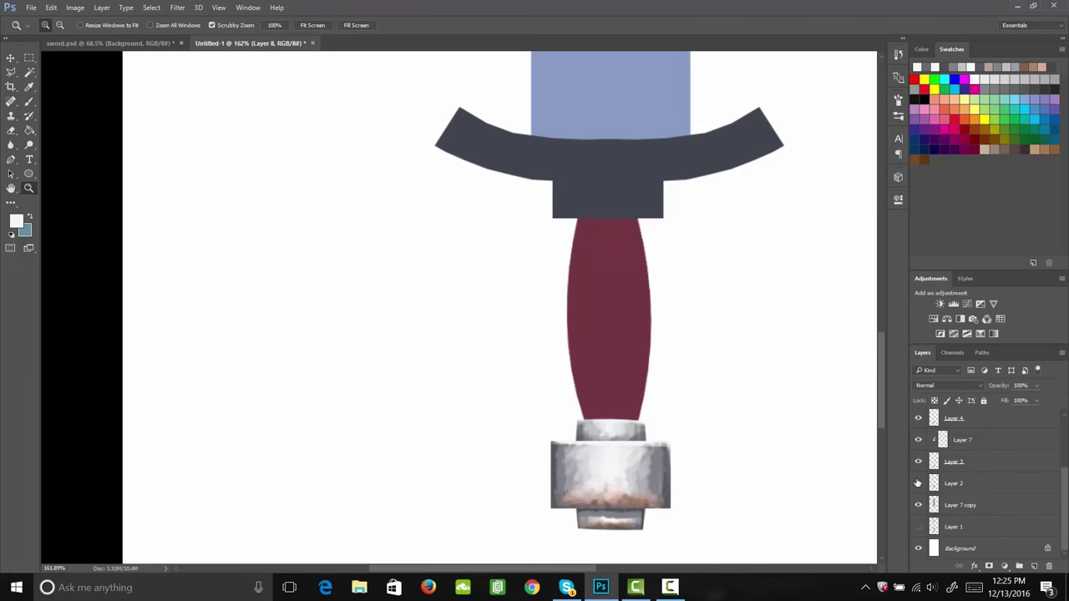
click(965, 484)
click(1035, 566)
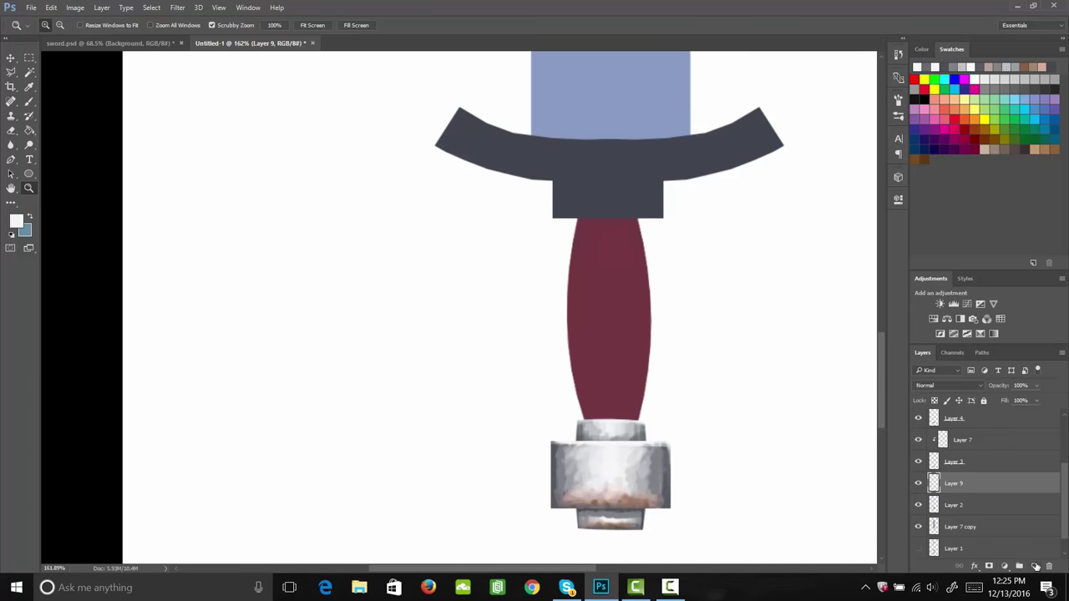
right_click(975, 484)
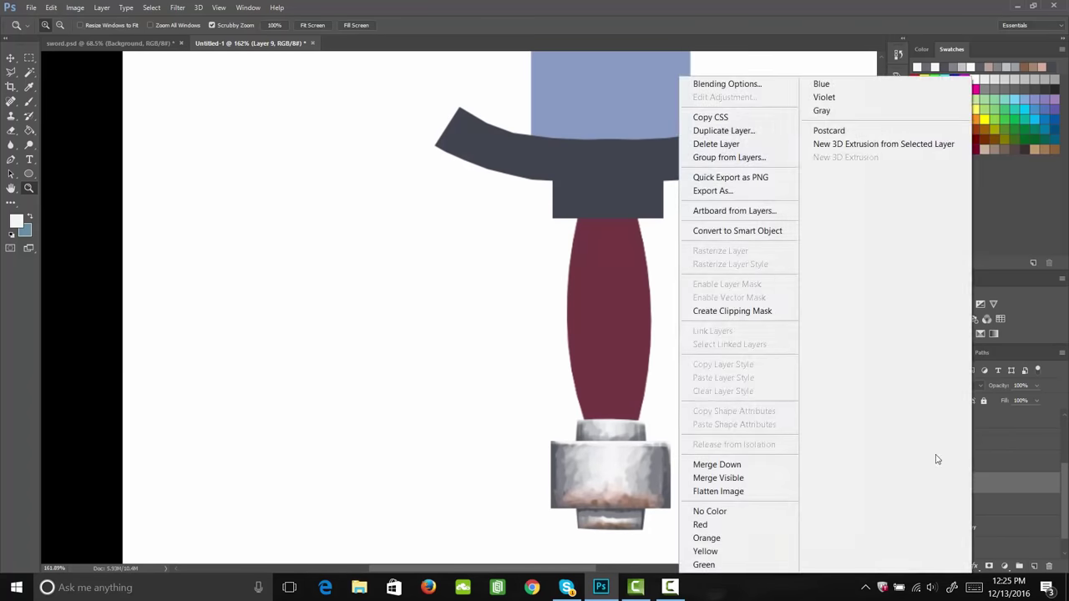
click(733, 311)
Sample the grip's dark red and lighten the foreground colour to #985360.
key(i)
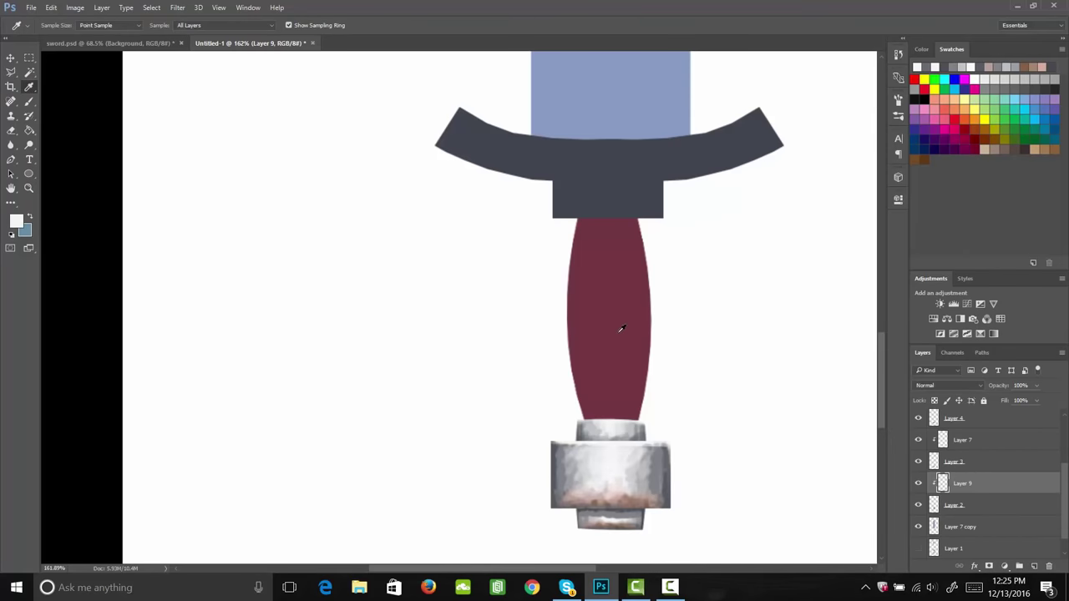
click(621, 327)
click(16, 220)
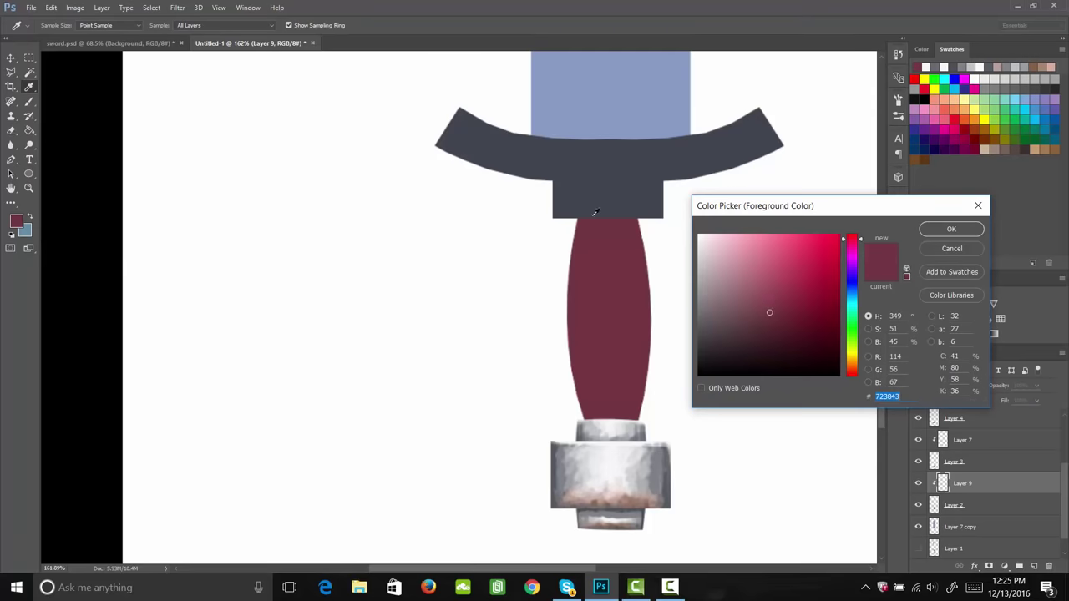
click(766, 300)
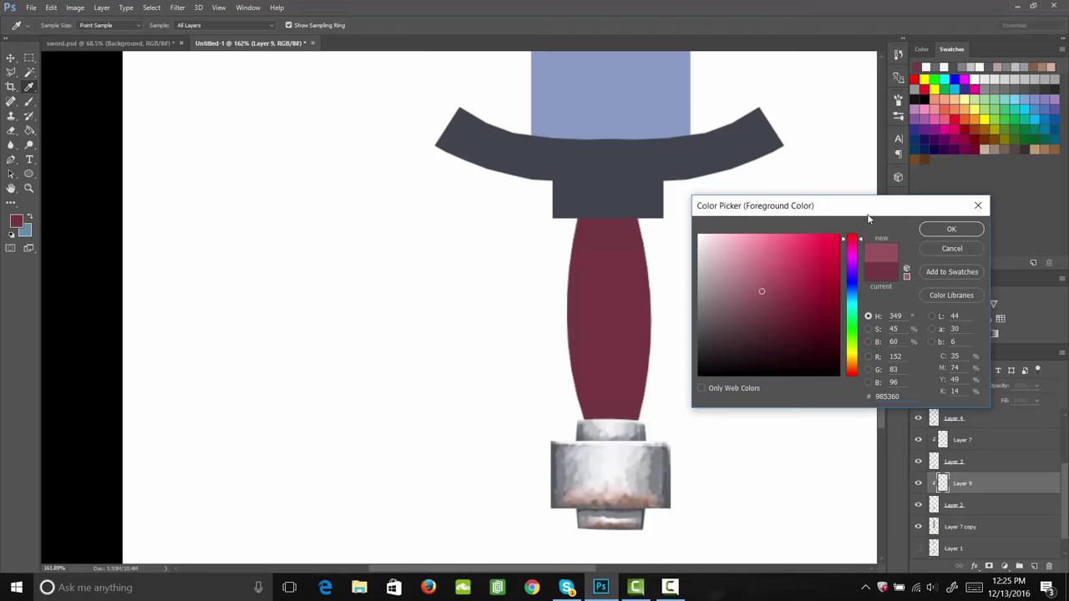
click(951, 228)
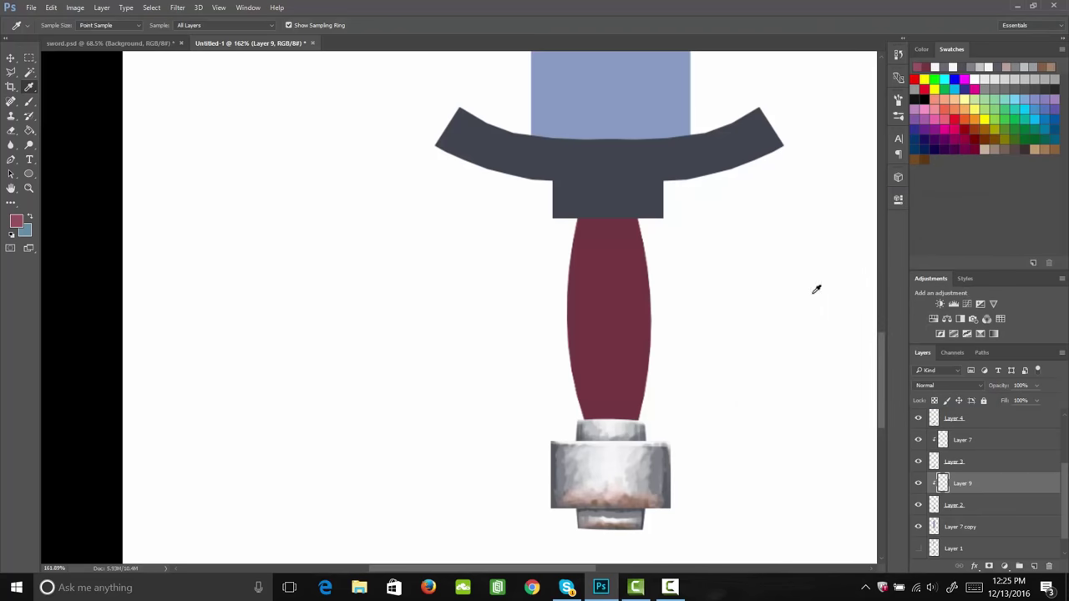
With a size 25 brush at 20% opacity, paint lighter diagonal bands up the grip to suggest a twisted wrap.
key(b)
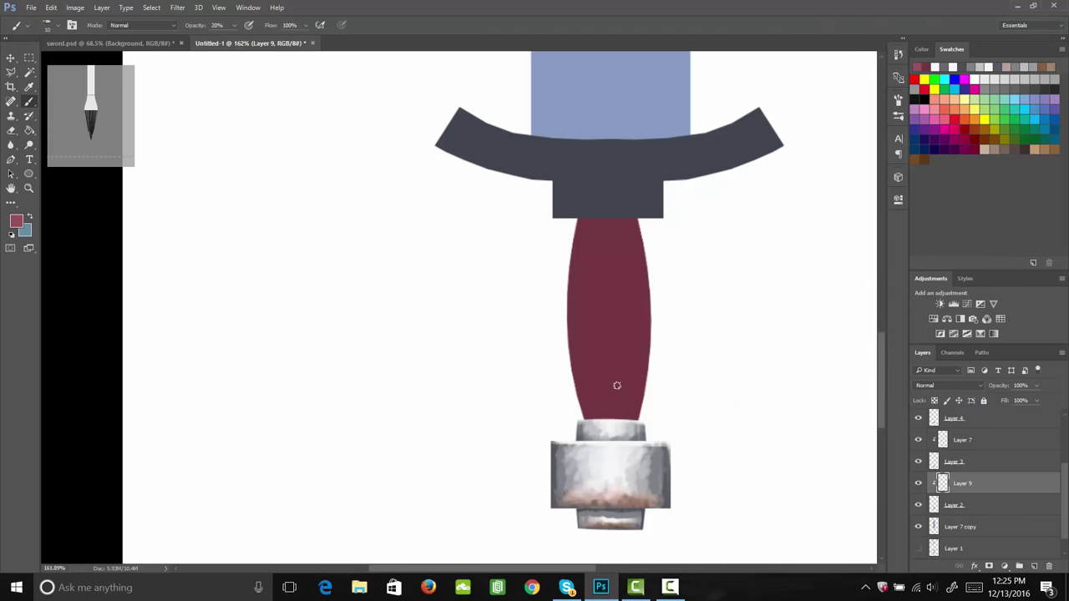
key(bracketright)
key(bracketright)
key(bracketright)
key(bracketright)
key(bracketright)
key(bracketleft)
key(bracketleft)
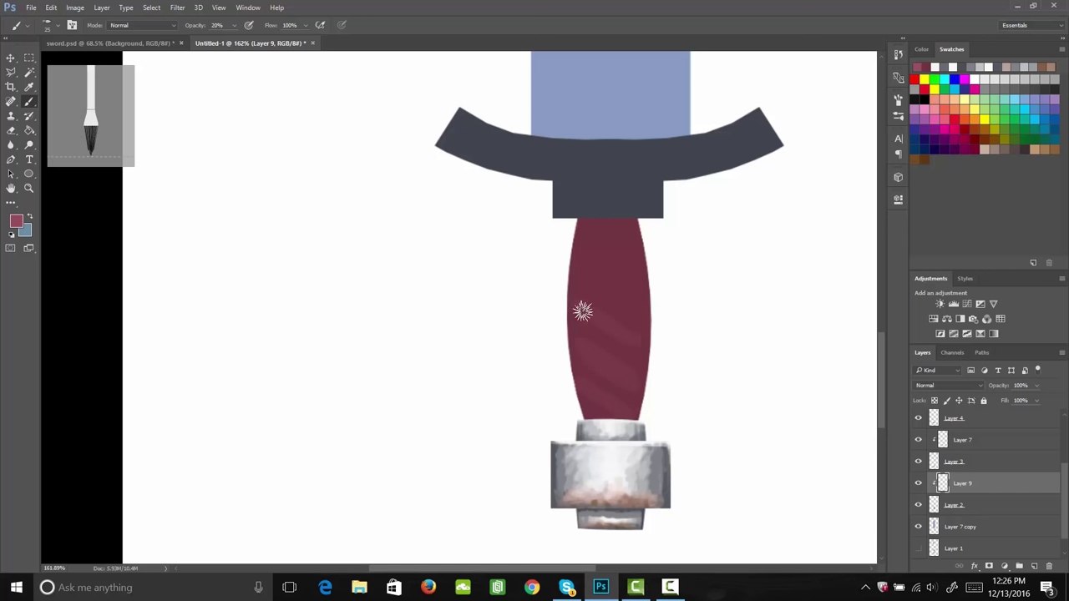
drag(601, 279, 639, 299)
drag(592, 254, 638, 282)
drag(619, 230, 633, 252)
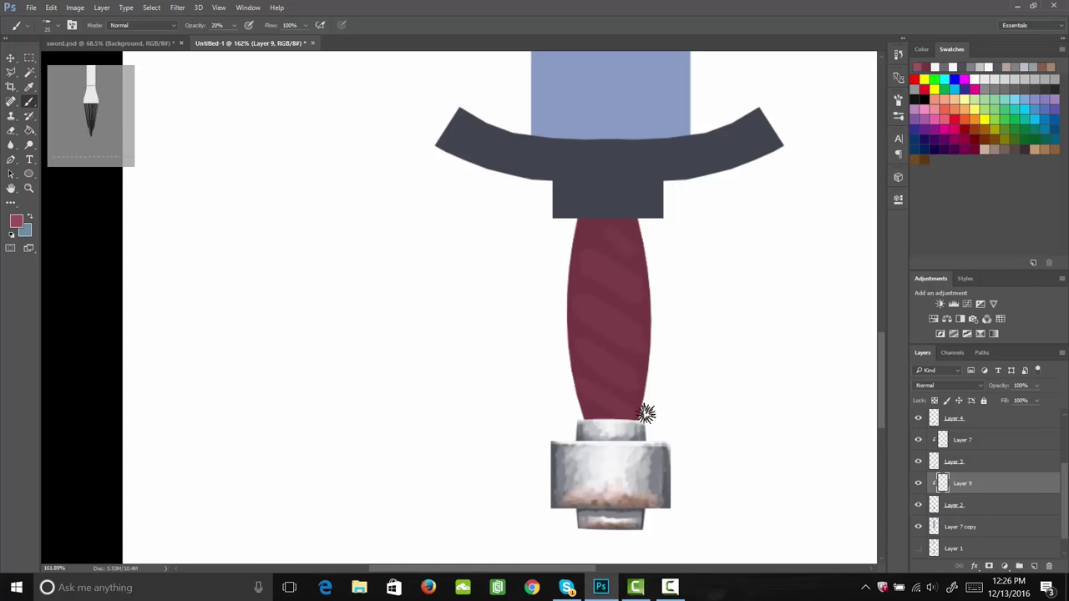
Build up the grip's diagonal bands with repeated strokes at 20% opacity, brightening their middles and leaving dark grooves between them.
drag(589, 414, 642, 490)
drag(598, 352, 618, 374)
drag(596, 320, 616, 274)
mouse_move(598, 393)
mouse_down()
mouse_move(610, 403)
mouse_move(618, 380)
mouse_move(615, 236)
mouse_move(638, 298)
mouse_move(593, 276)
mouse_move(647, 310)
mouse_move(608, 319)
mouse_move(632, 349)
mouse_move(628, 398)
mouse_move(604, 393)
mouse_move(594, 313)
mouse_move(618, 406)
mouse_move(596, 346)
mouse_move(628, 376)
mouse_move(618, 370)
mouse_up()
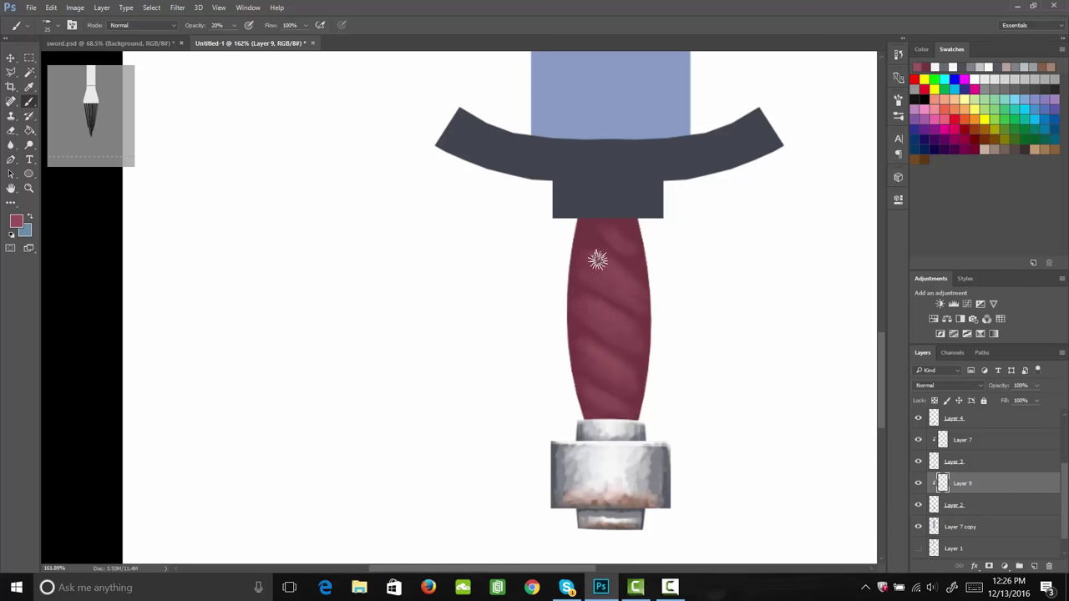
drag(597, 259, 628, 281)
drag(613, 231, 630, 241)
drag(621, 337, 634, 338)
drag(600, 280, 637, 298)
drag(603, 228, 626, 239)
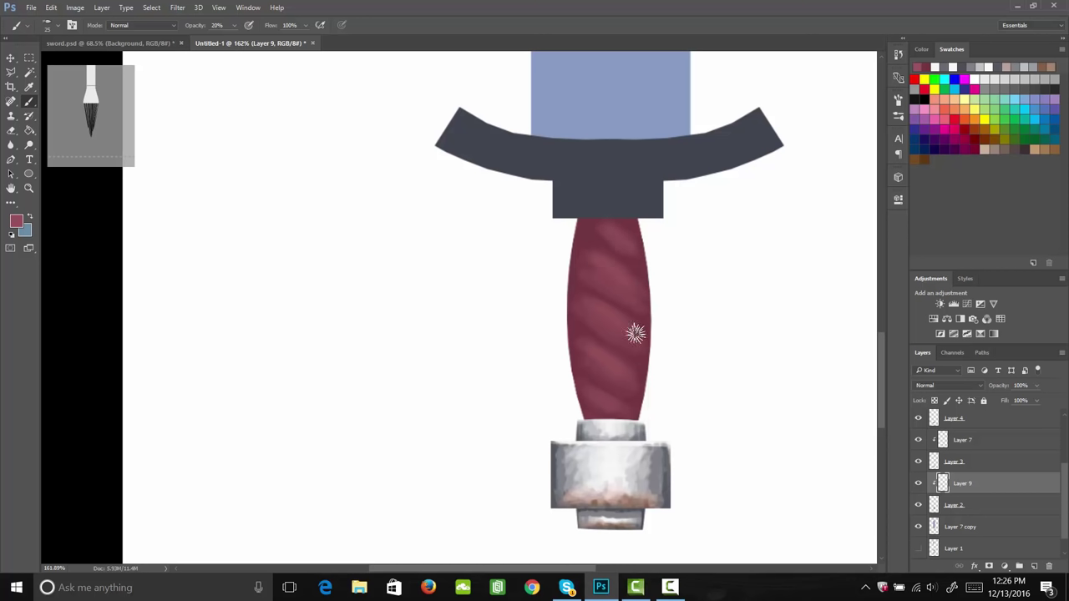
mouse_move(595, 335)
mouse_down()
mouse_move(624, 370)
mouse_move(618, 409)
mouse_up()
drag(622, 252, 640, 258)
drag(598, 376, 627, 397)
drag(581, 341, 596, 356)
drag(582, 298, 600, 310)
drag(590, 243, 640, 287)
drag(596, 224, 651, 279)
mouse_move(612, 357)
mouse_down()
mouse_move(644, 377)
mouse_move(636, 401)
mouse_up()
drag(610, 335, 645, 356)
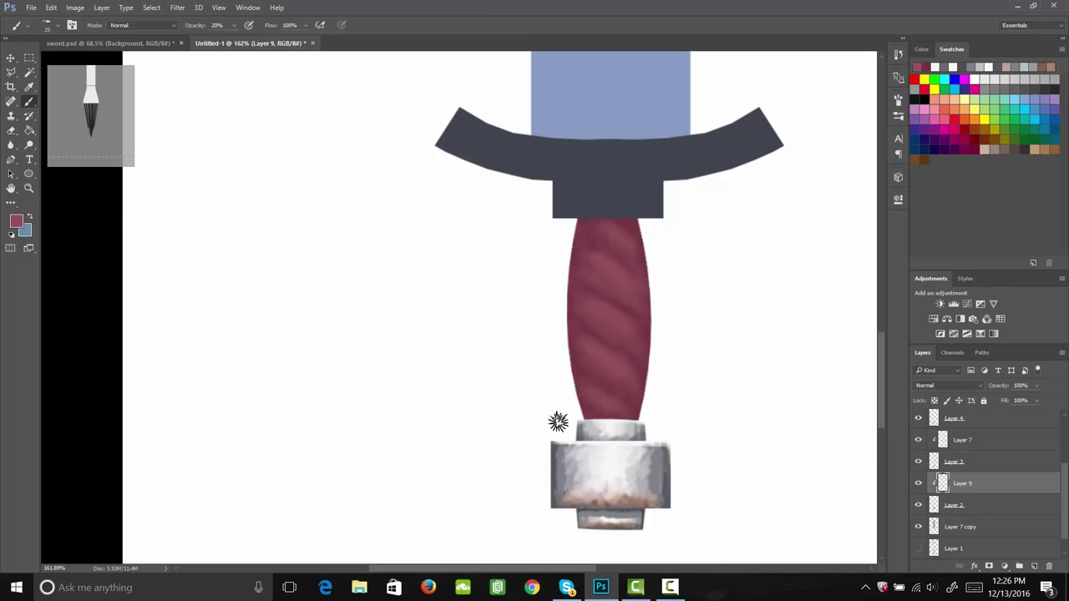
Change the foreground colour to the lighter rose #c1767b and reduce the brush size.
click(16, 220)
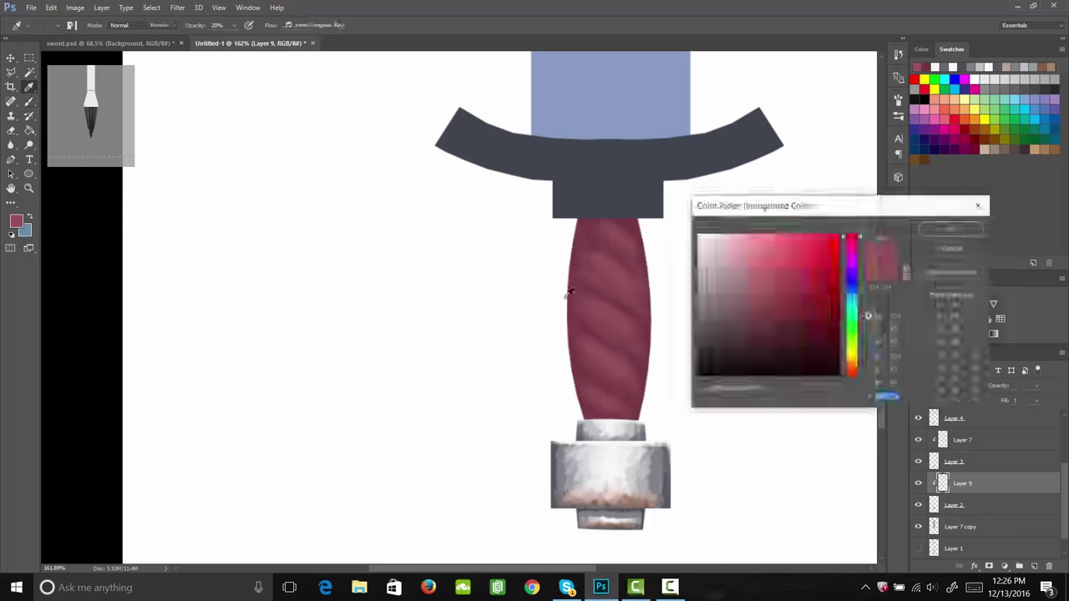
drag(757, 288, 753, 273)
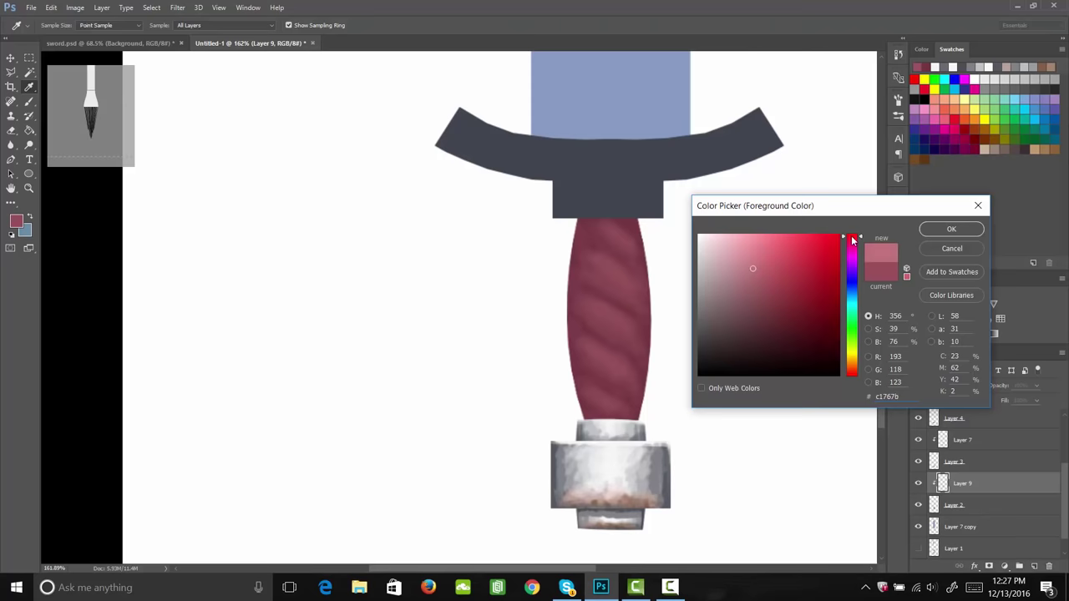
click(936, 235)
key(b)
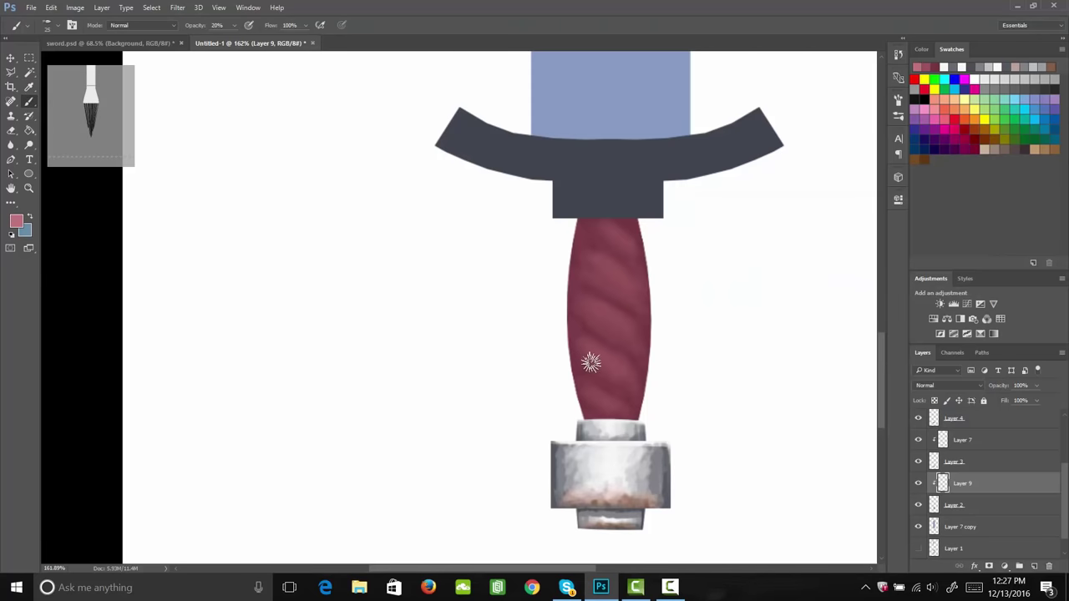
key(bracketleft)
key(bracketleft)
key(bracketleft)
key(bracketleft)
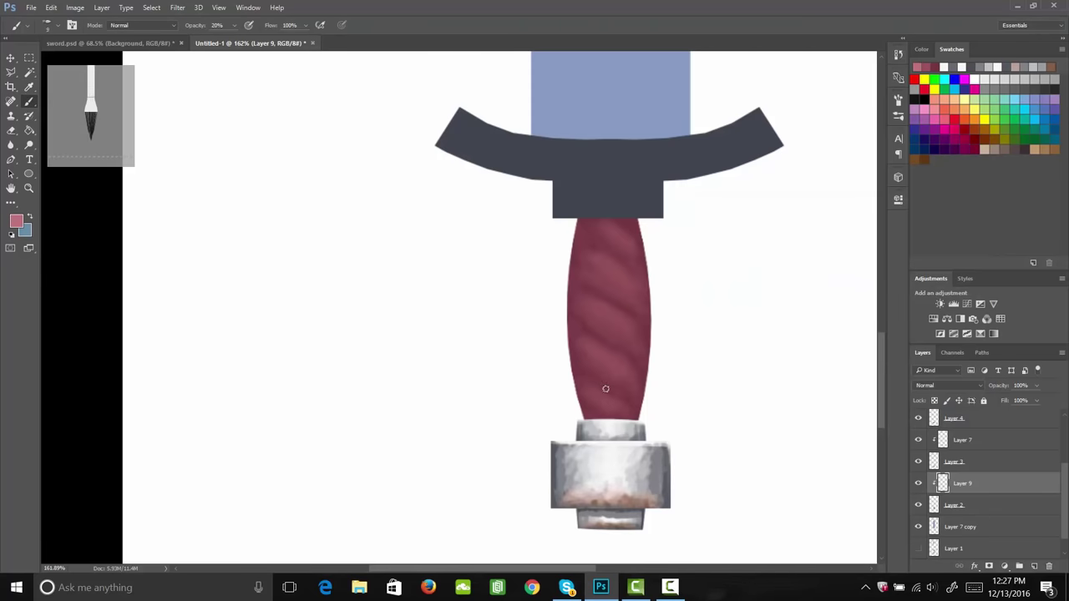
Brush rose highlights at 20% opacity along the raised parts of all the grip's diagonal bands.
drag(593, 389, 613, 405)
click(594, 348)
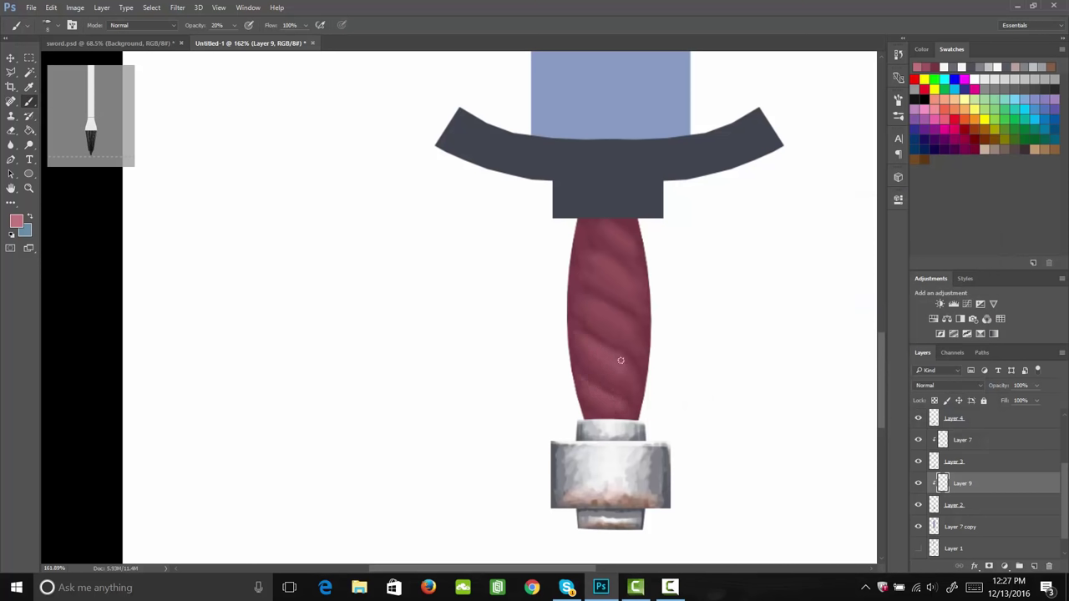
drag(620, 360, 627, 323)
mouse_move(638, 331)
mouse_down()
mouse_move(599, 266)
mouse_move(635, 286)
mouse_move(607, 259)
mouse_move(640, 294)
mouse_move(614, 231)
mouse_up()
mouse_move(640, 277)
mouse_down()
mouse_move(605, 263)
mouse_move(645, 294)
mouse_up()
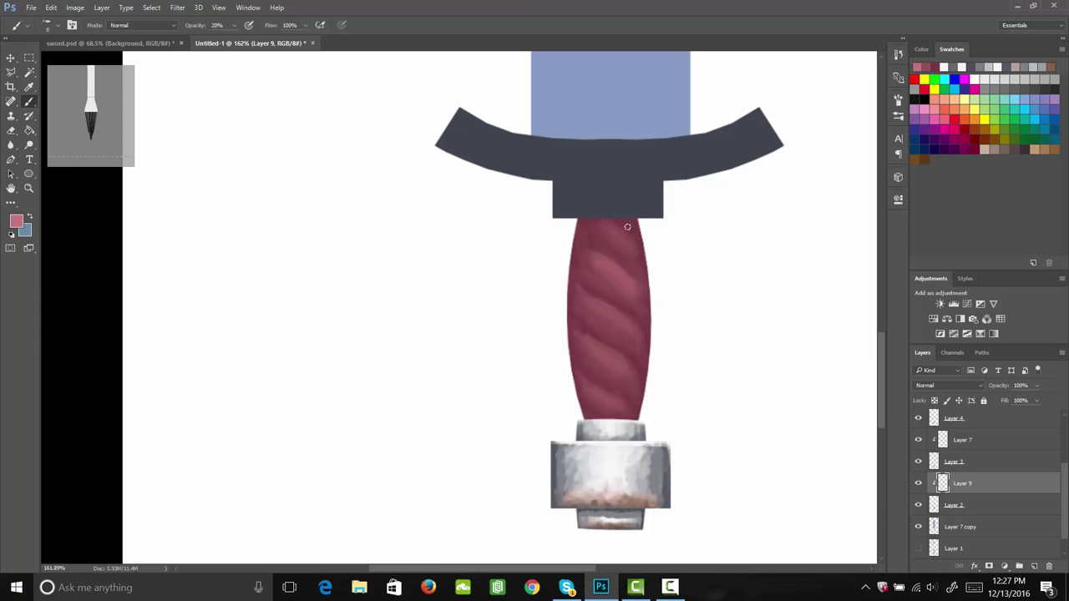
drag(622, 241, 641, 247)
drag(608, 266, 630, 284)
mouse_move(616, 321)
mouse_down()
mouse_move(616, 357)
mouse_move(631, 365)
mouse_move(612, 417)
mouse_move(589, 389)
mouse_move(591, 416)
mouse_move(609, 423)
mouse_move(601, 419)
mouse_move(620, 417)
mouse_move(629, 399)
mouse_up()
drag(600, 344, 641, 383)
mouse_move(586, 345)
mouse_down()
mouse_move(604, 301)
mouse_move(644, 342)
mouse_move(618, 280)
mouse_move(634, 297)
mouse_up()
mouse_move(594, 257)
mouse_down()
mouse_move(638, 282)
mouse_move(633, 255)
mouse_move(650, 306)
mouse_up()
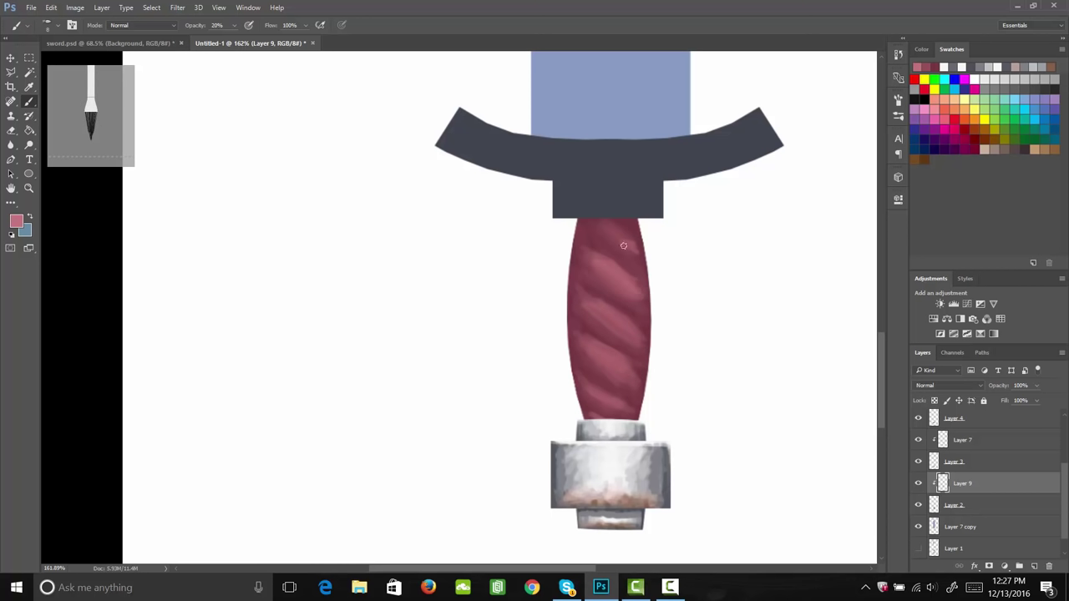
mouse_move(624, 246)
mouse_down()
mouse_move(631, 254)
mouse_move(608, 245)
mouse_up()
Set the foreground colour to light peach #e7a58e and paint thin highlights on the grip's two lowest bands.
click(16, 221)
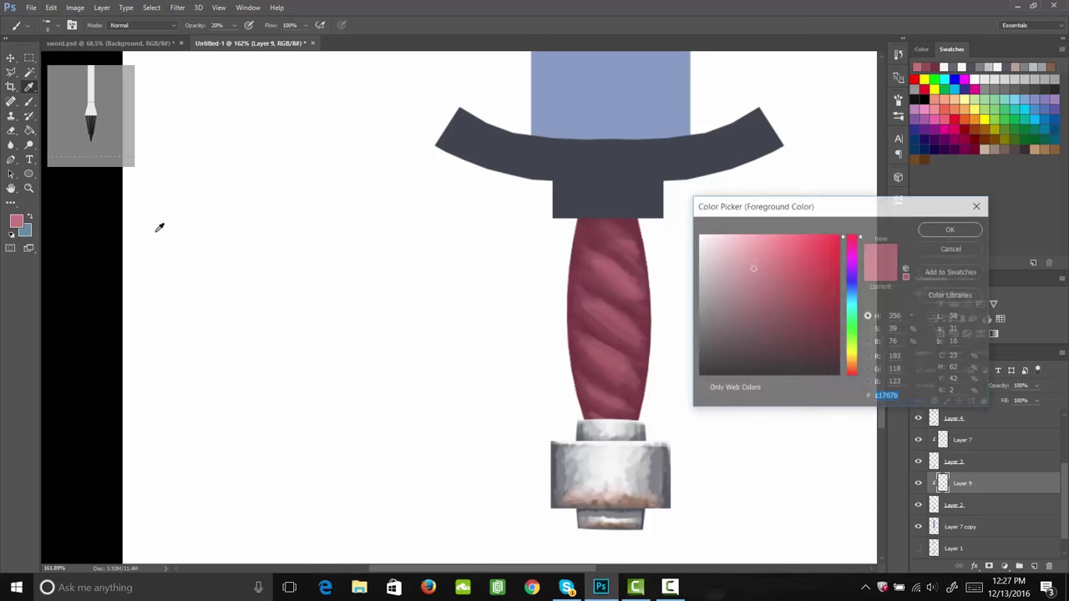
drag(747, 261, 738, 248)
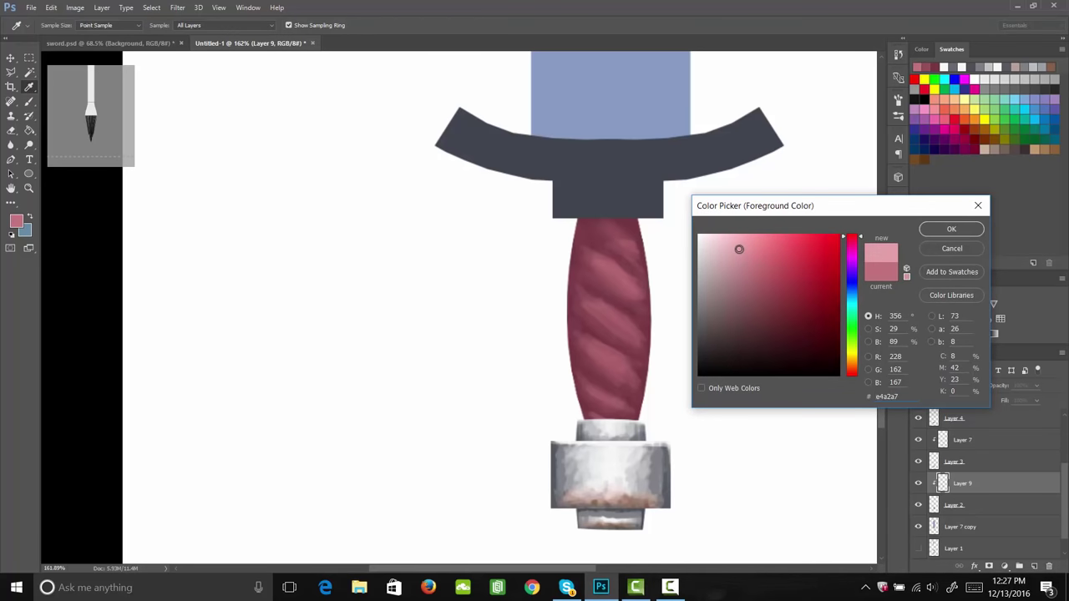
mouse_move(851, 359)
mouse_down()
mouse_move(852, 264)
mouse_move(860, 369)
mouse_up()
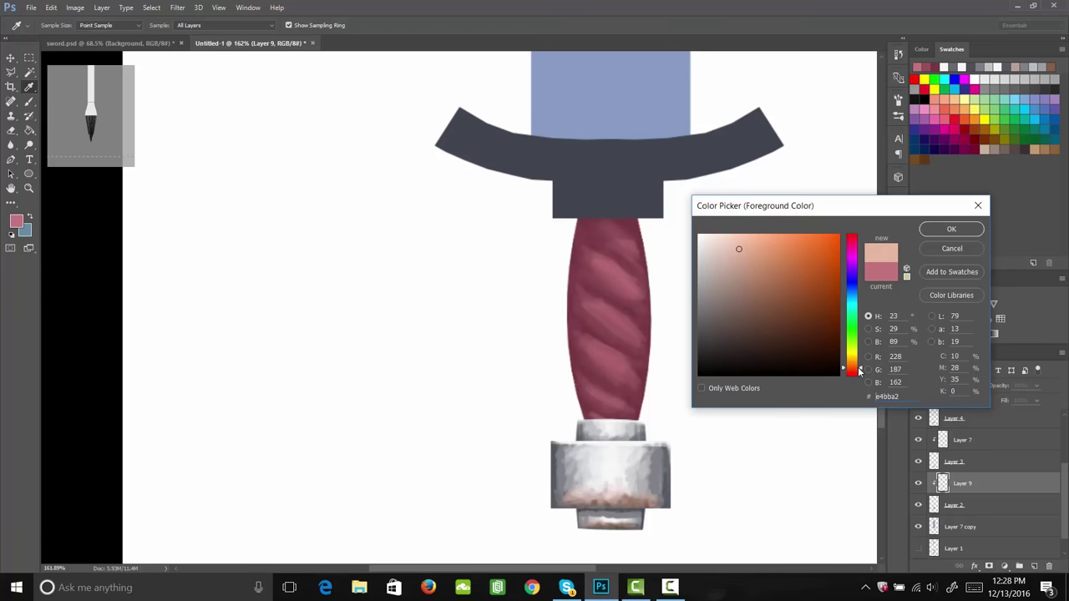
click(749, 250)
drag(749, 250, 752, 247)
click(854, 372)
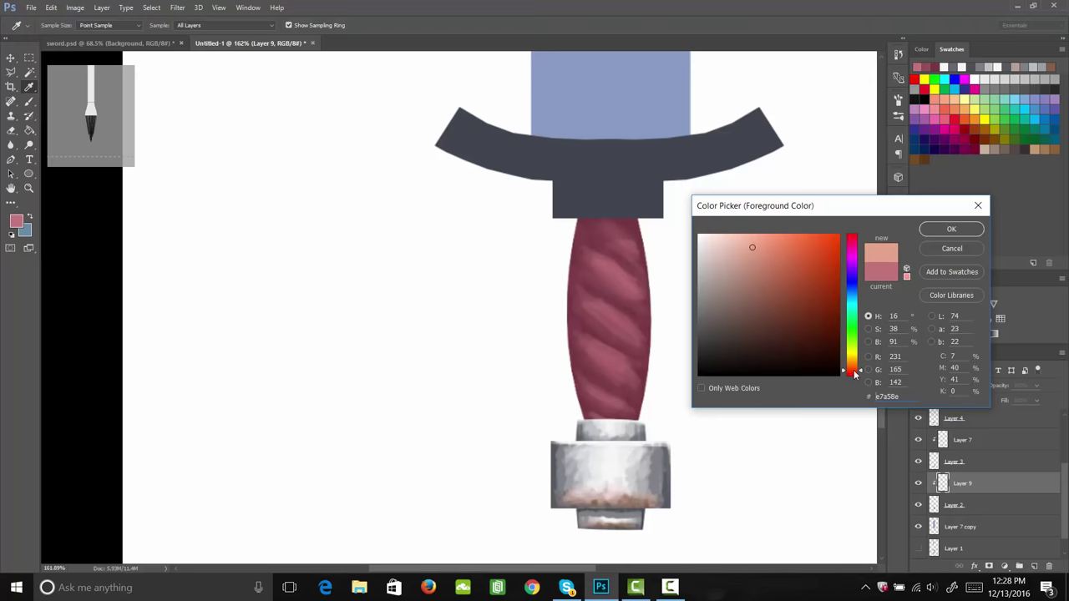
click(939, 231)
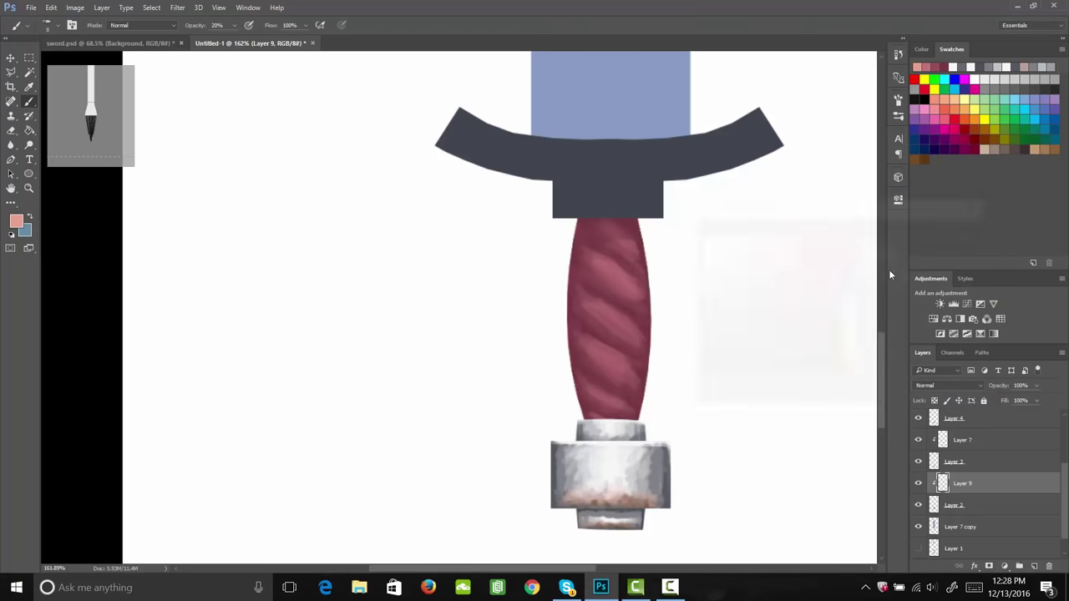
mouse_move(586, 382)
mouse_down()
mouse_move(631, 408)
mouse_move(616, 396)
mouse_up()
drag(584, 336, 626, 358)
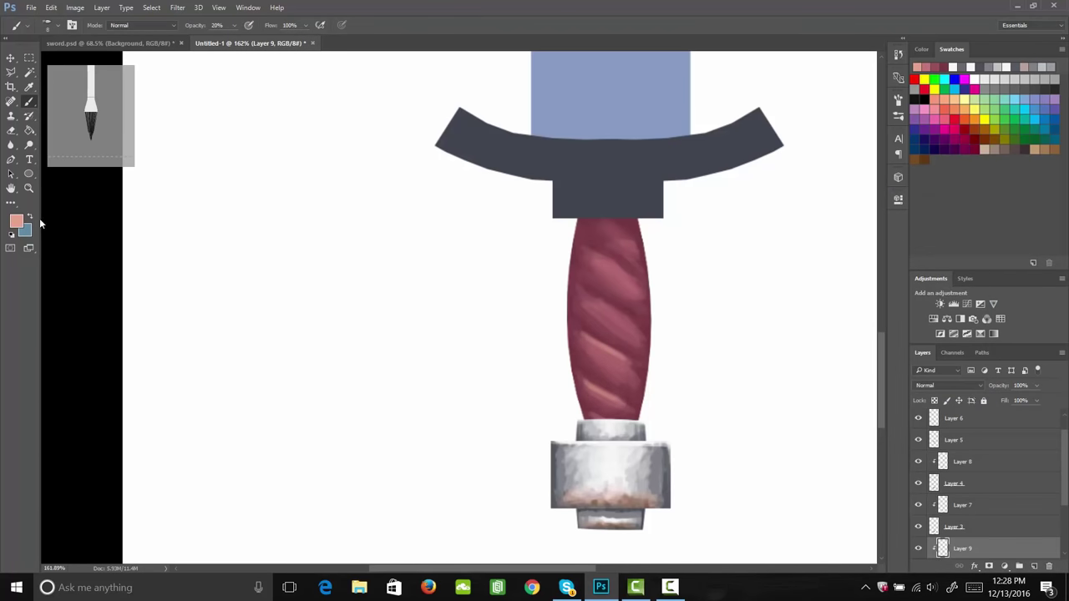
Choose a slightly more saturated salmon and brush highlights along the grip's bands from pommel to guard at 20% opacity.
click(18, 220)
click(770, 248)
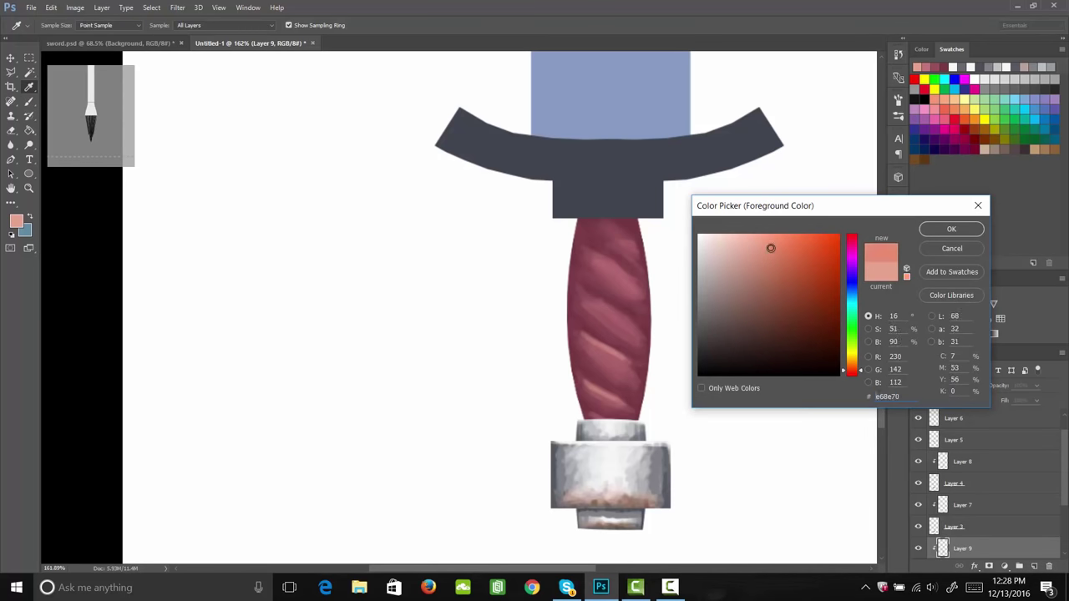
click(762, 250)
click(937, 233)
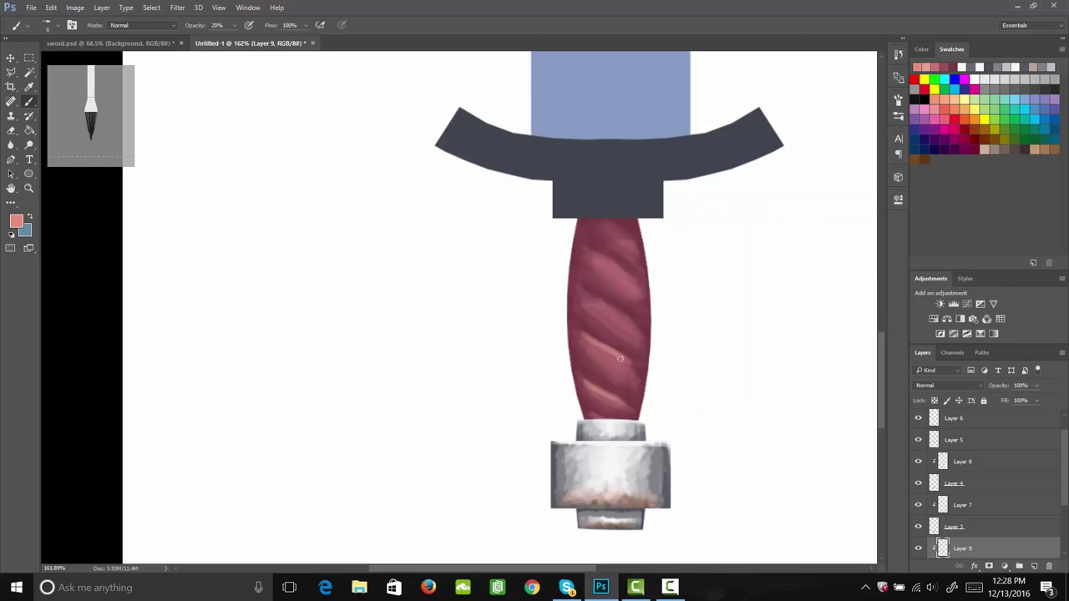
mouse_move(622, 357)
mouse_down()
mouse_move(591, 335)
mouse_move(594, 304)
mouse_move(631, 330)
mouse_move(593, 300)
mouse_move(636, 324)
mouse_move(590, 298)
mouse_move(637, 326)
mouse_up()
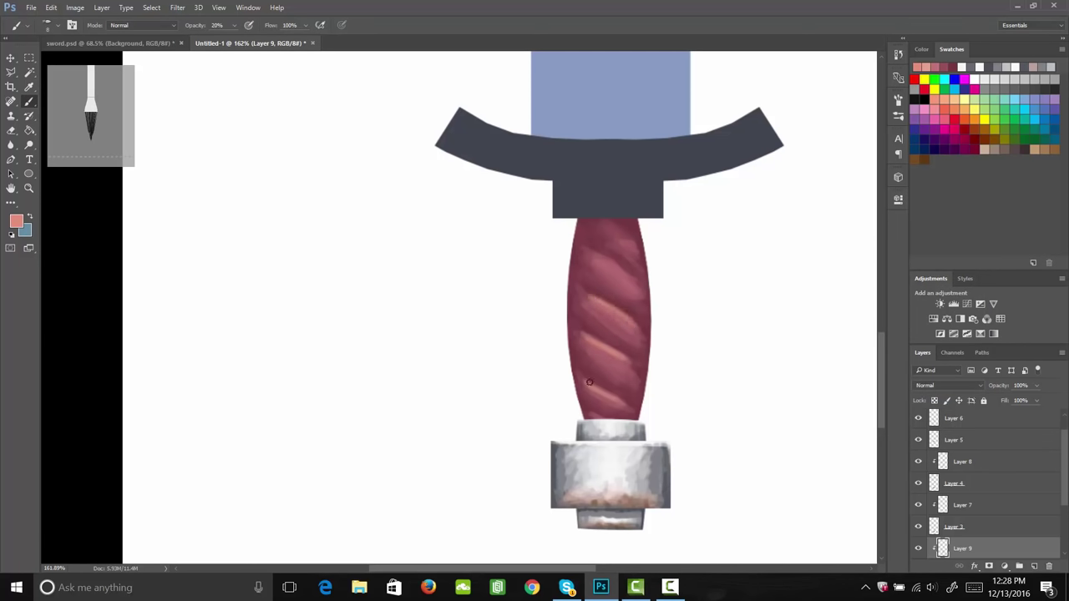
mouse_move(617, 270)
mouse_down()
mouse_move(641, 286)
mouse_move(589, 248)
mouse_move(648, 289)
mouse_up()
drag(627, 242, 635, 253)
drag(598, 414, 593, 413)
drag(620, 365, 625, 375)
drag(609, 310, 610, 319)
mouse_move(630, 279)
mouse_down()
mouse_move(628, 241)
mouse_move(629, 322)
mouse_move(603, 309)
mouse_move(644, 347)
mouse_move(612, 353)
mouse_up()
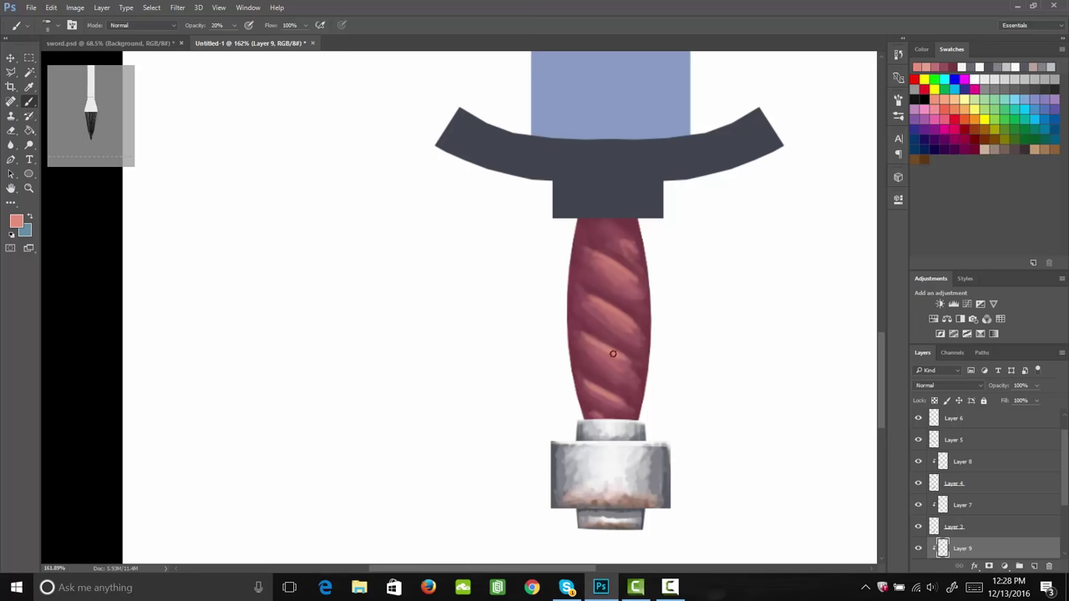
drag(605, 396, 626, 358)
Sample the rose tone from the grip's upper band and lighten the foreground colour to a paler pink.
key(i)
click(613, 272)
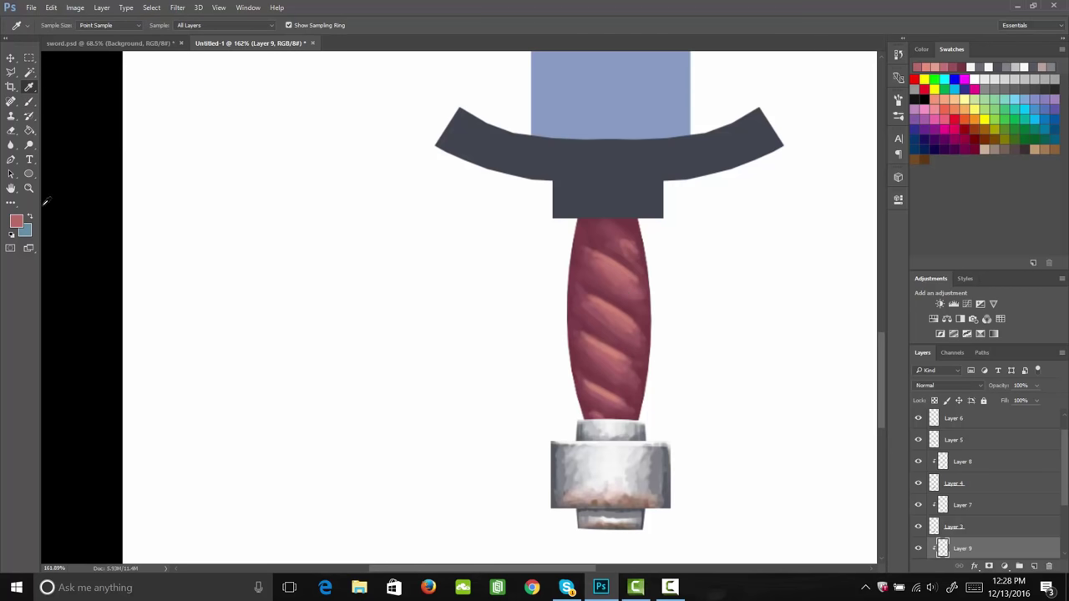
click(16, 221)
drag(754, 274, 746, 258)
click(928, 228)
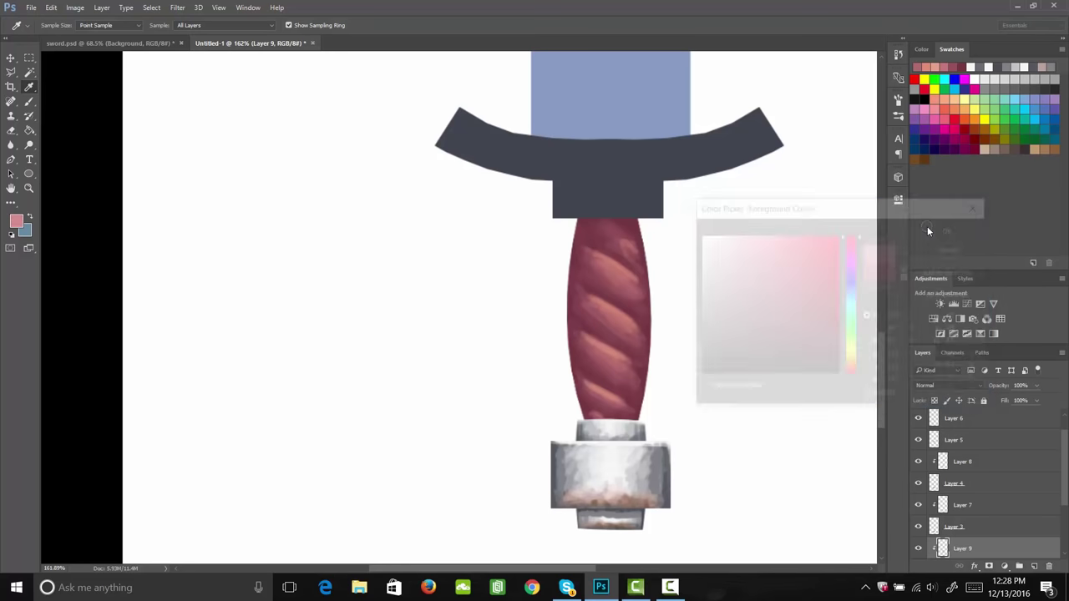
Brush pale pink highlights at 20% opacity along the raised parts of the grip's diagonal bands.
key(b)
mouse_move(601, 346)
mouse_down()
mouse_move(593, 360)
mouse_move(609, 383)
mouse_up()
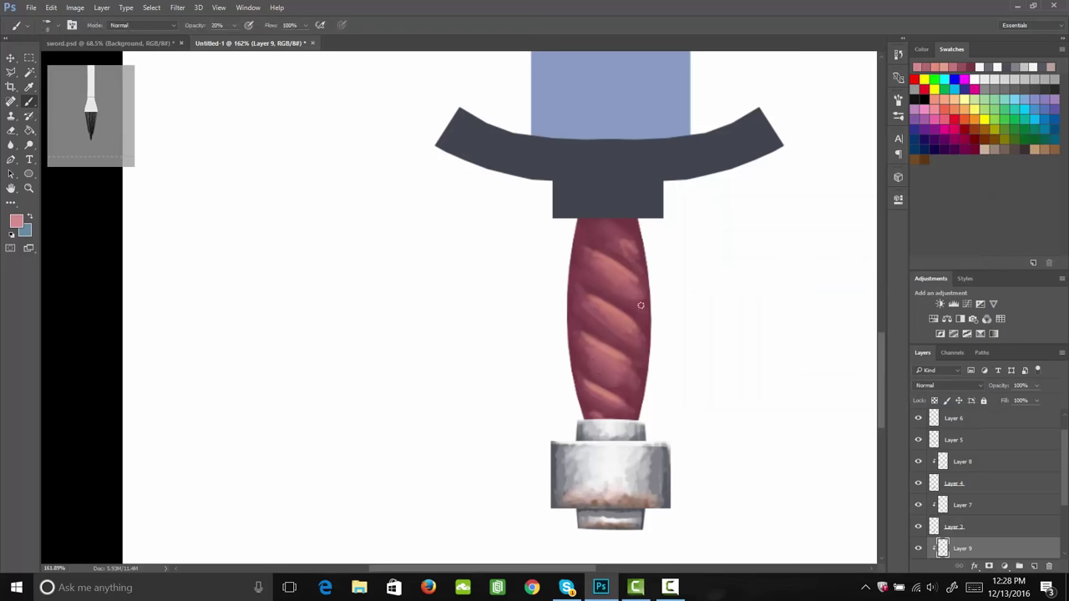
mouse_move(614, 308)
mouse_down()
mouse_move(602, 312)
mouse_move(611, 333)
mouse_up()
drag(632, 288, 618, 317)
mouse_move(598, 396)
mouse_down()
mouse_move(605, 407)
mouse_move(617, 360)
mouse_move(615, 242)
mouse_up()
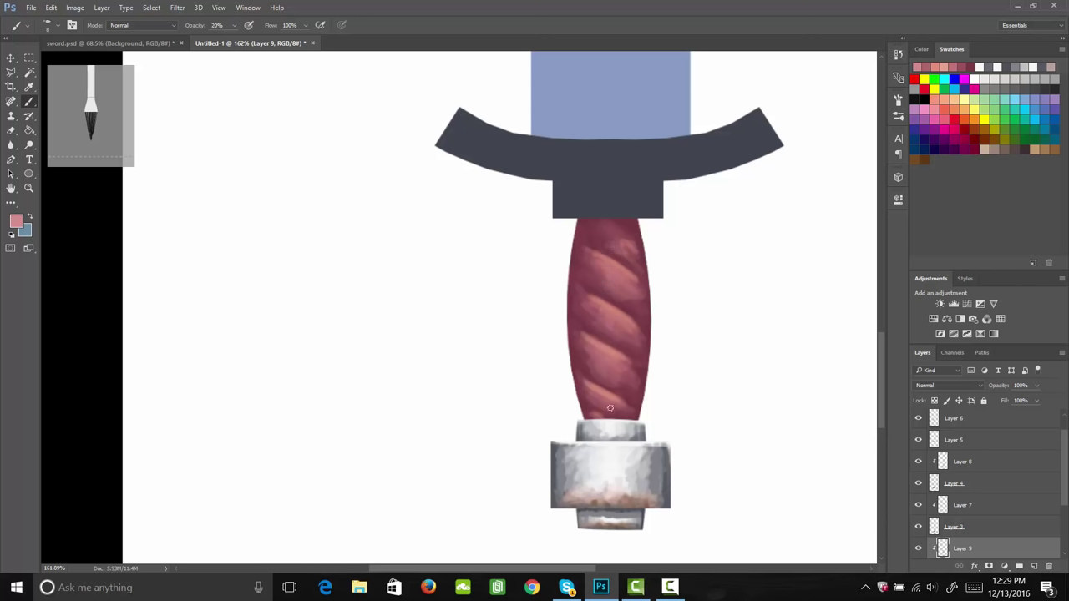
drag(612, 356, 613, 316)
Sample the dark red at the grip's upper edge and set the foreground colour to a darker maroon with a slightly shifted hue.
key(i)
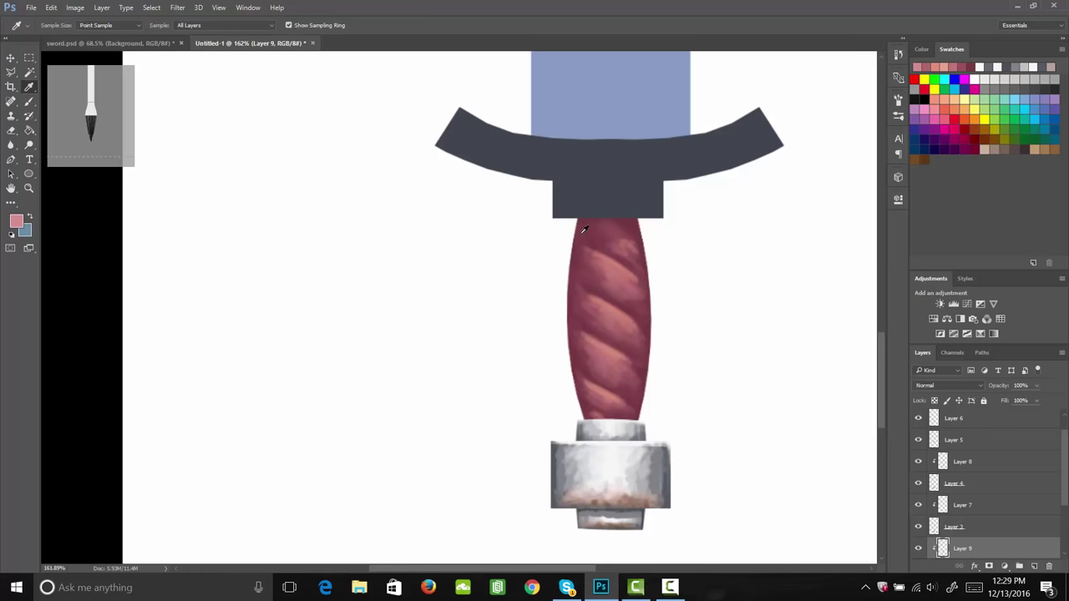
click(584, 227)
click(16, 221)
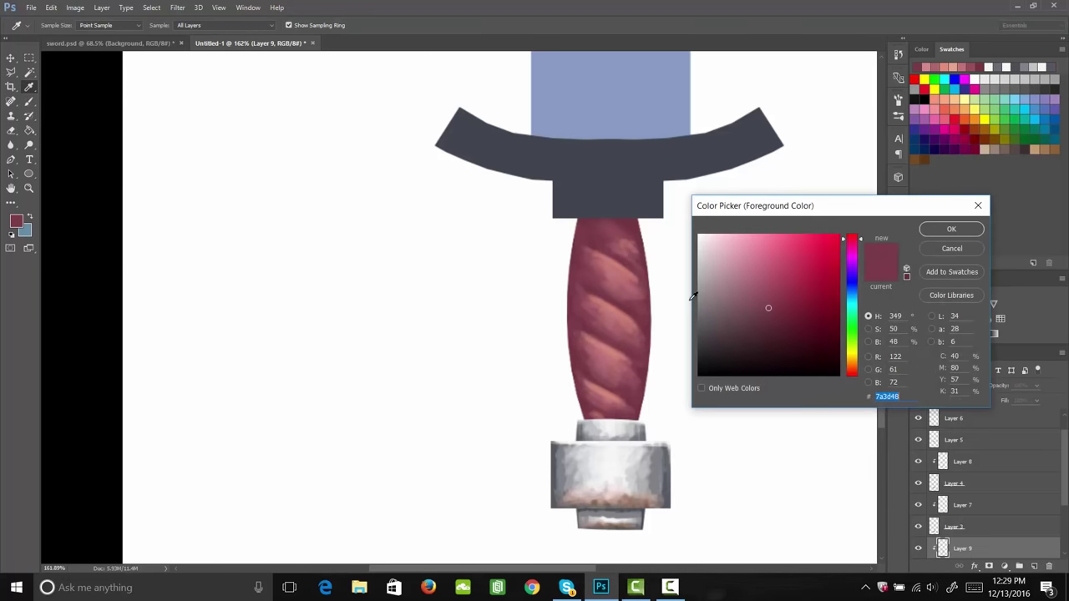
click(769, 321)
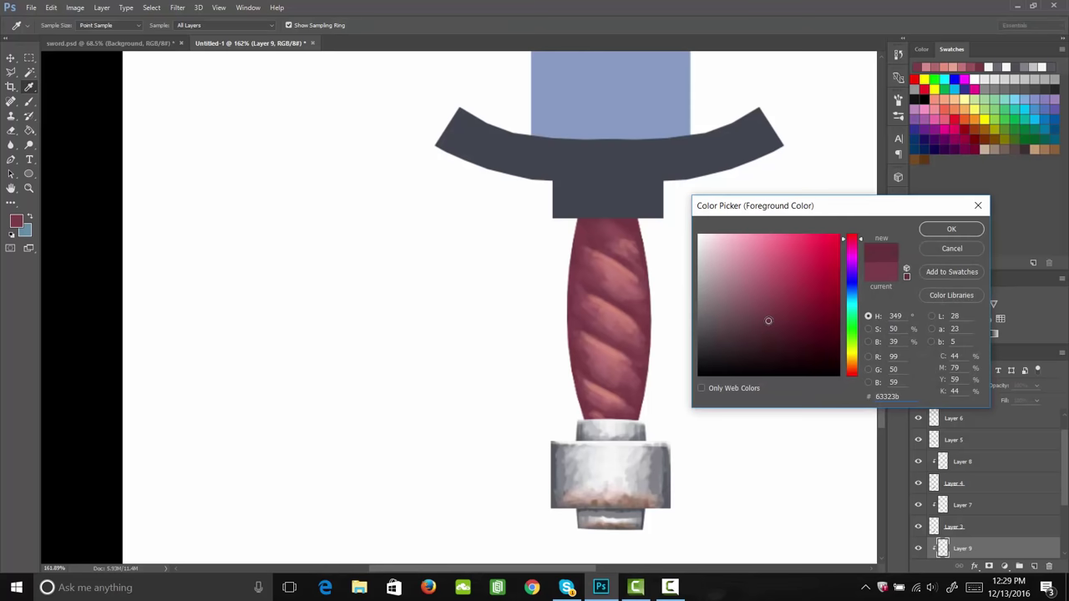
click(853, 242)
click(940, 230)
Brush maroon shadows at 20% opacity down both side edges of the grip, under the guard and in the lower band creases.
key(b)
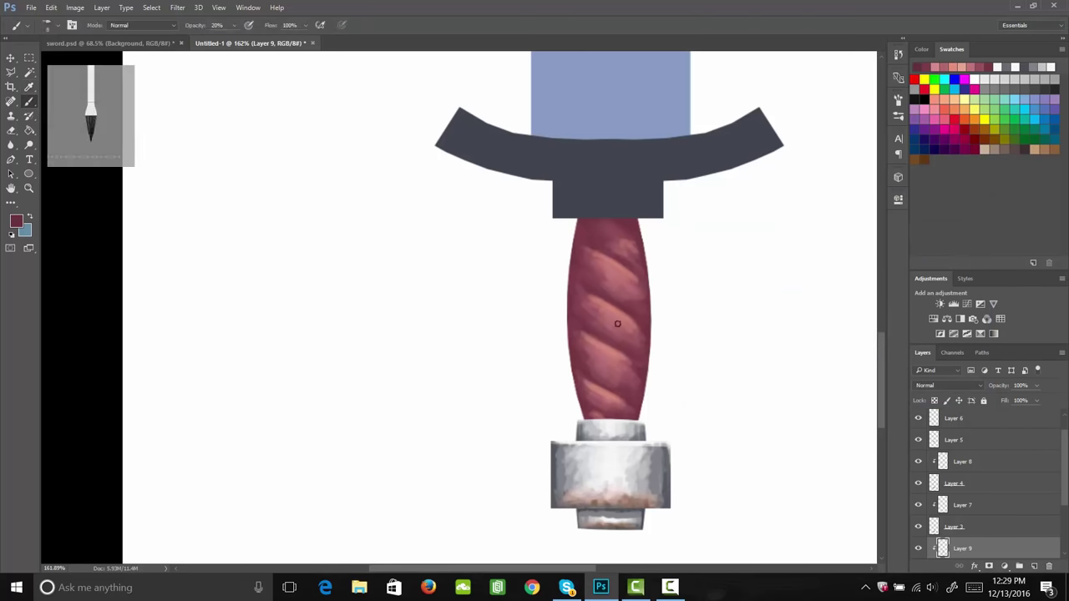
drag(569, 316, 566, 316)
mouse_move(575, 241)
mouse_down()
mouse_move(564, 335)
mouse_move(584, 226)
mouse_move(576, 384)
mouse_up()
drag(613, 216, 584, 224)
click(605, 231)
mouse_move(622, 223)
mouse_down()
mouse_move(588, 219)
mouse_move(623, 220)
mouse_move(641, 248)
mouse_move(652, 345)
mouse_move(645, 401)
mouse_up()
mouse_move(662, 320)
mouse_down()
mouse_move(644, 367)
mouse_move(657, 334)
mouse_up()
mouse_move(658, 281)
mouse_down()
mouse_move(636, 259)
mouse_move(658, 284)
mouse_up()
mouse_move(589, 330)
mouse_down()
mouse_move(629, 366)
mouse_move(571, 358)
mouse_move(578, 364)
mouse_up()
drag(624, 397, 611, 410)
drag(567, 272, 592, 417)
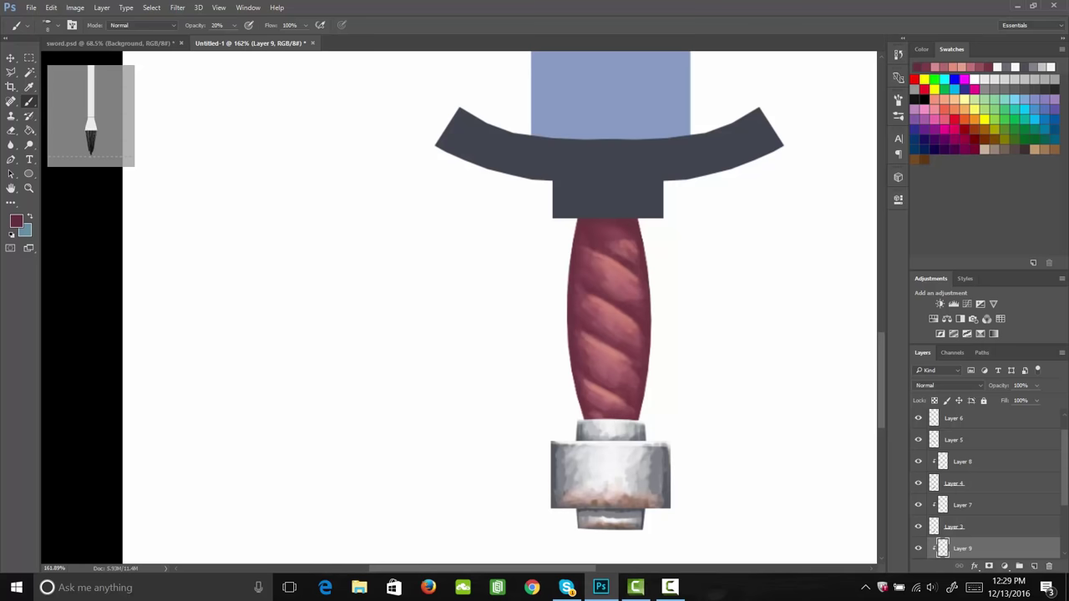
Sample the salmon highlight on the grip's lower middle band and lighten the foreground colour.
key(i)
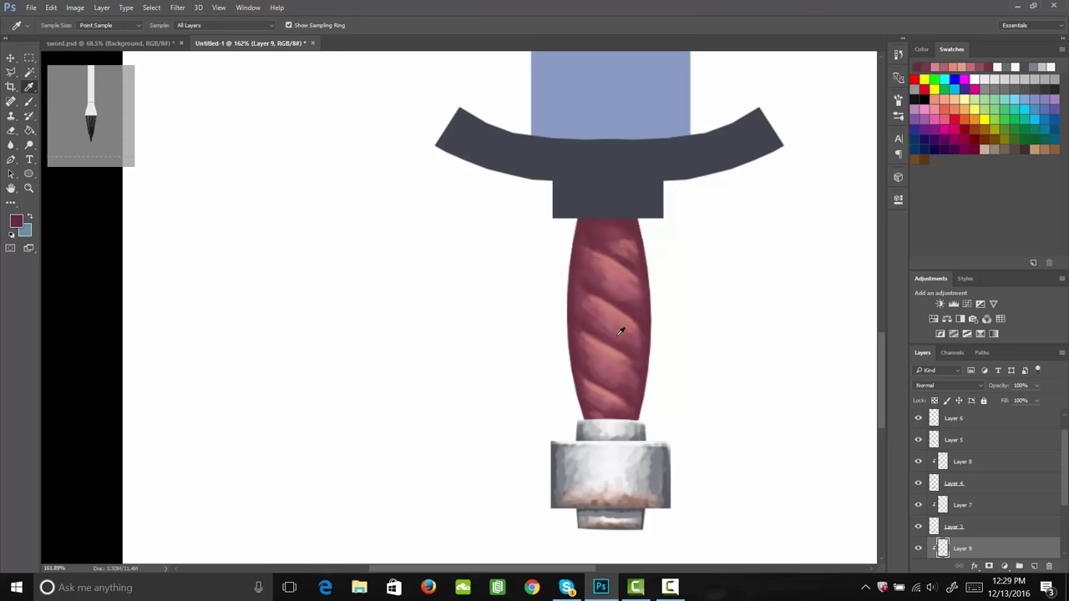
click(607, 351)
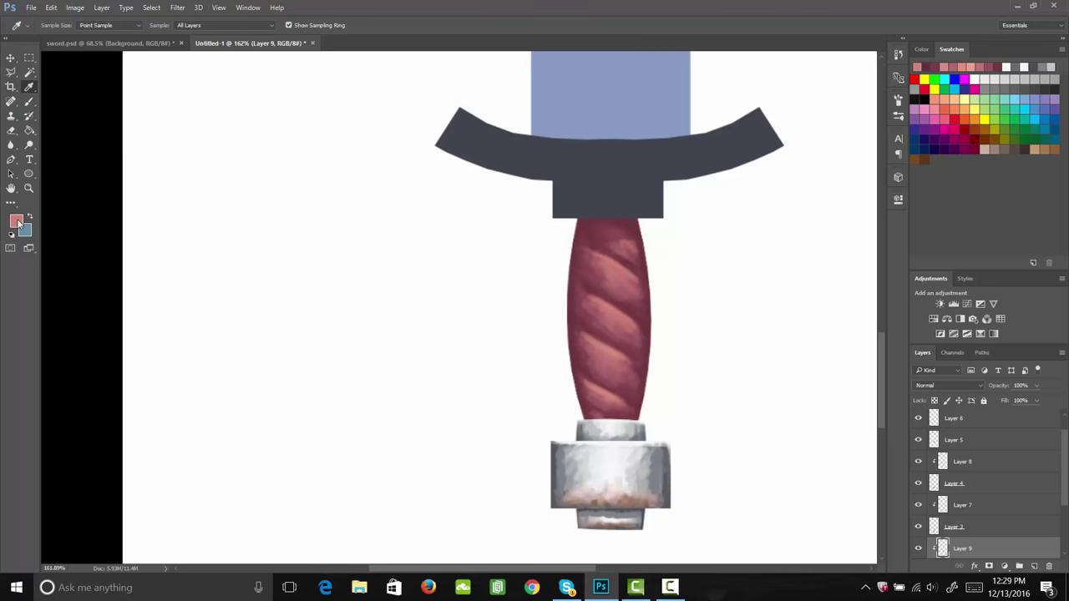
click(16, 221)
mouse_move(752, 258)
mouse_down()
mouse_move(744, 248)
mouse_move(753, 245)
mouse_up()
click(950, 230)
Paint light salmon highlights on the grip's middle bands at 50% opacity and compare them with the finished sword in sword.psd.
key(b)
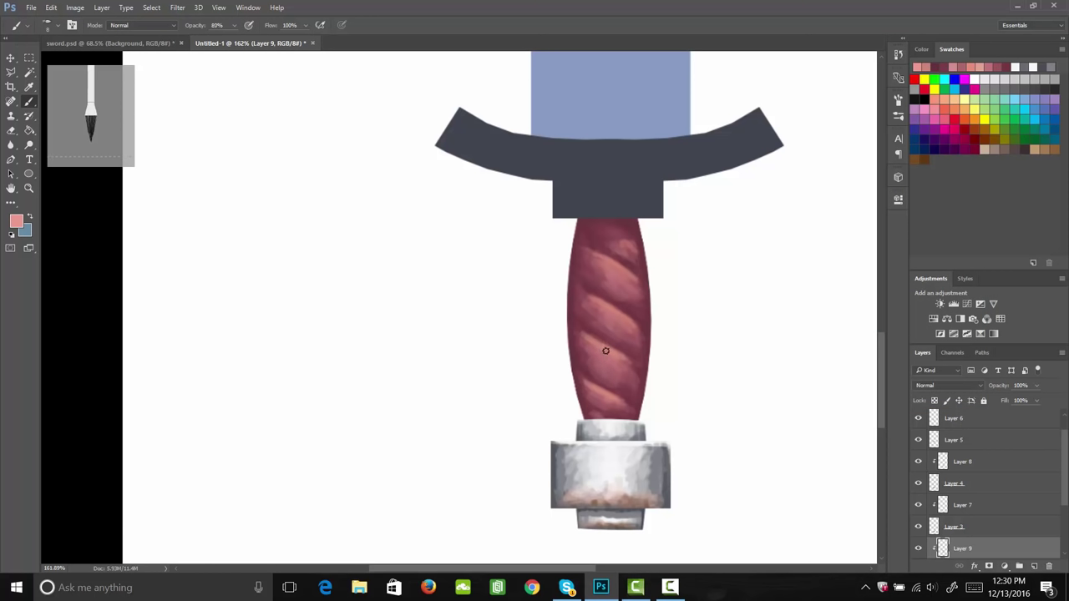
key(5)
drag(606, 305, 621, 310)
drag(615, 263, 632, 284)
click(156, 42)
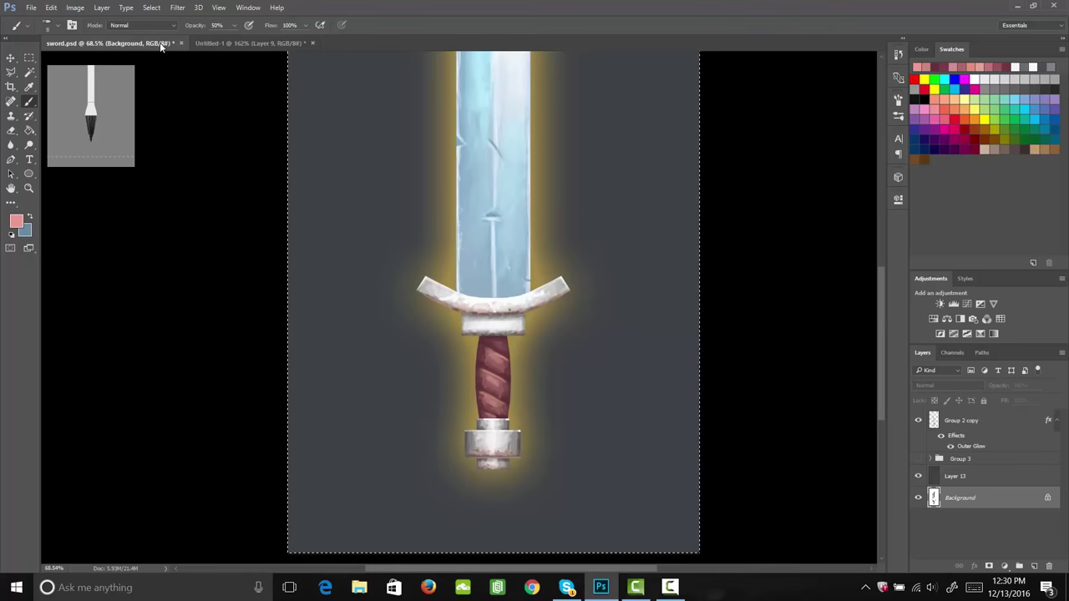
click(232, 42)
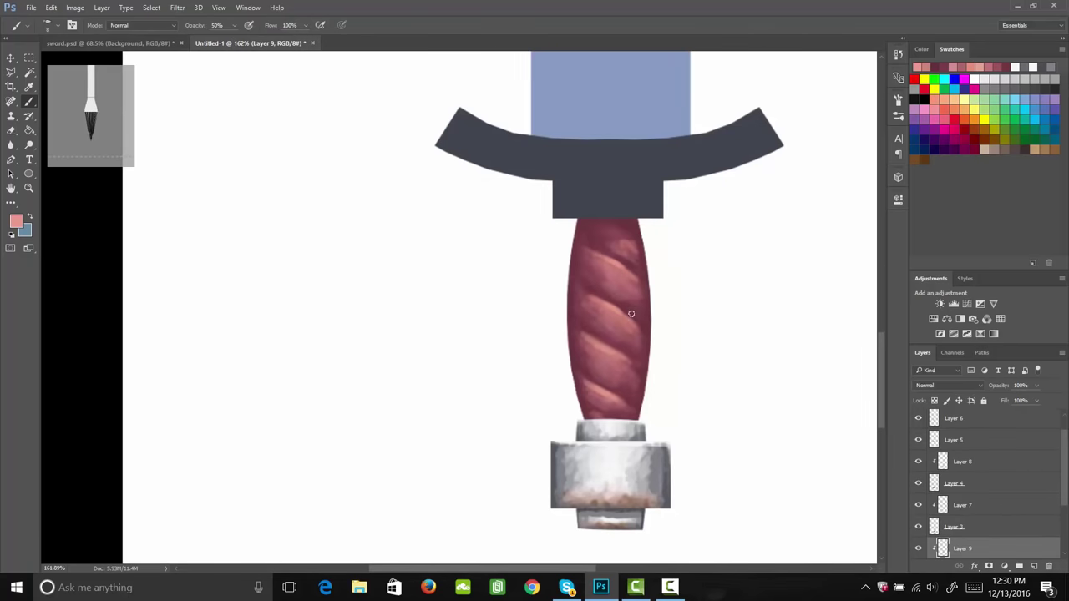
Sample muted rose tones from the grip's lower middle band and paint them over the middle bands at 100% opacity.
key(i)
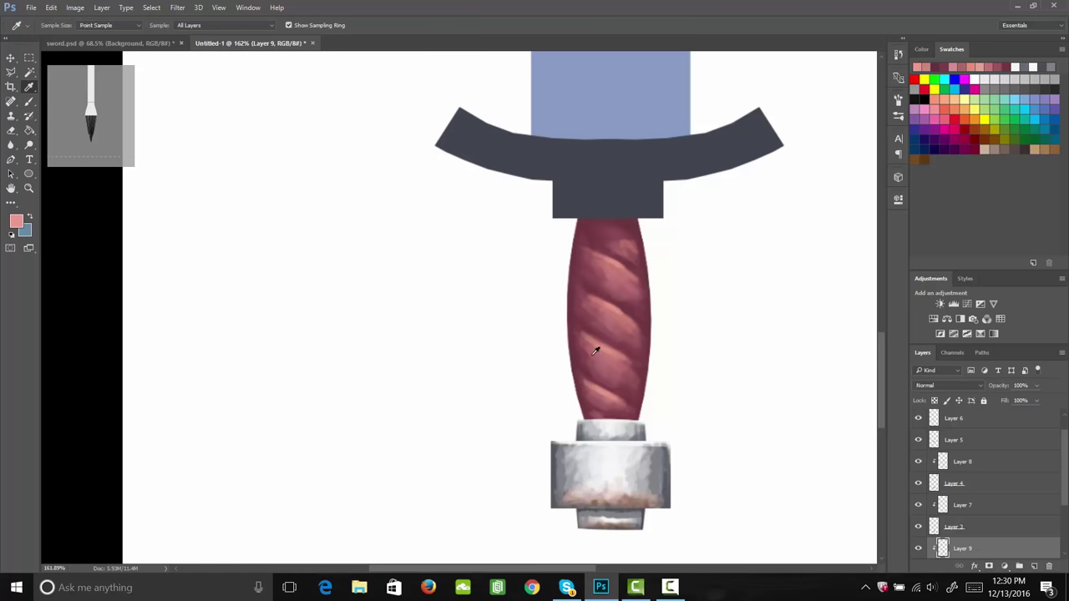
click(600, 354)
key(b)
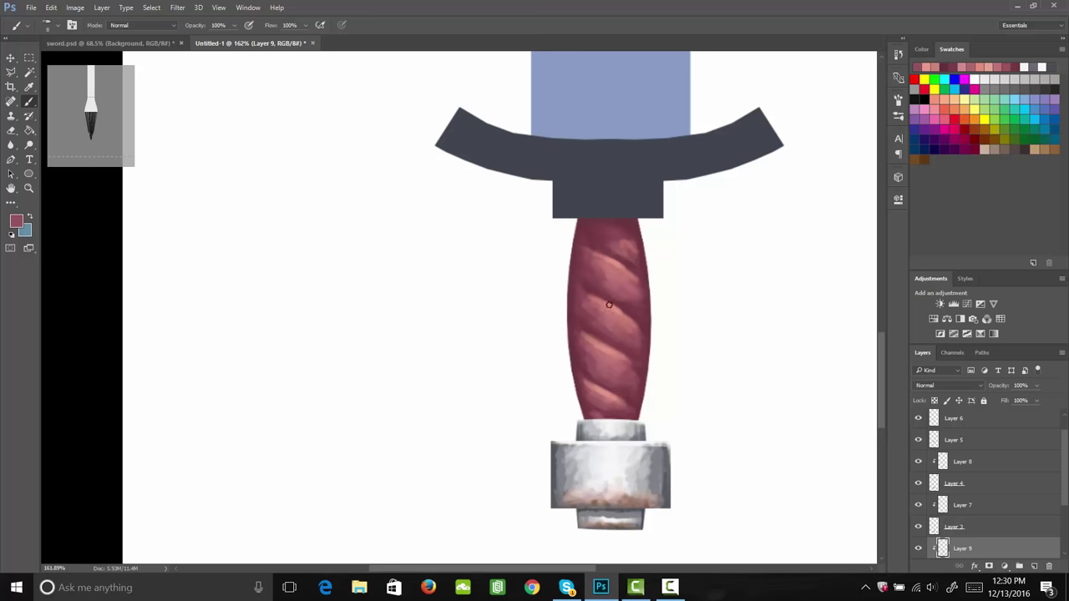
key(i)
click(613, 372)
key(b)
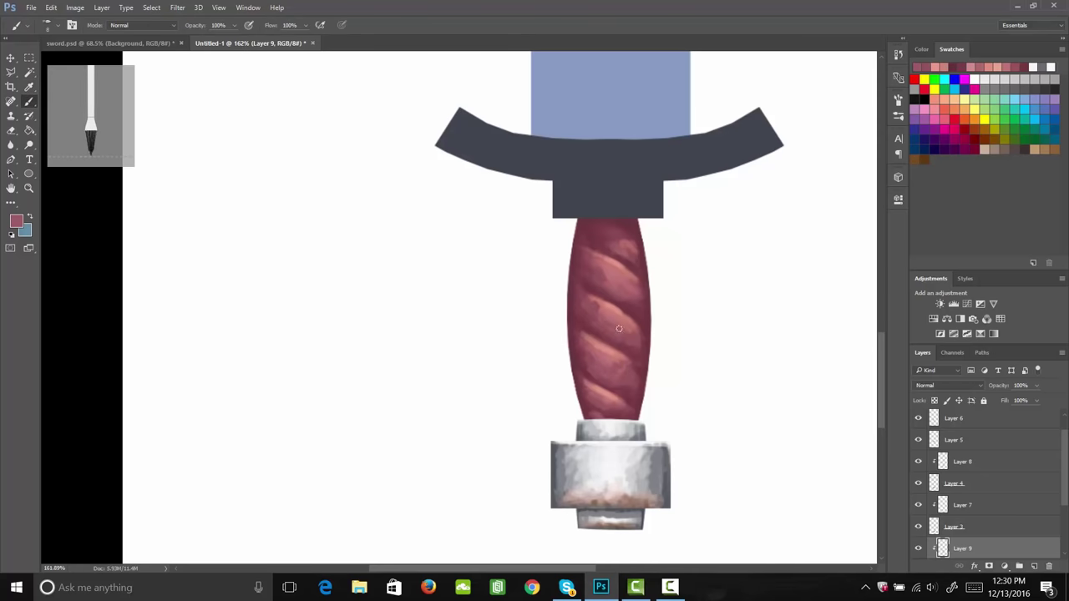
drag(619, 292, 638, 289)
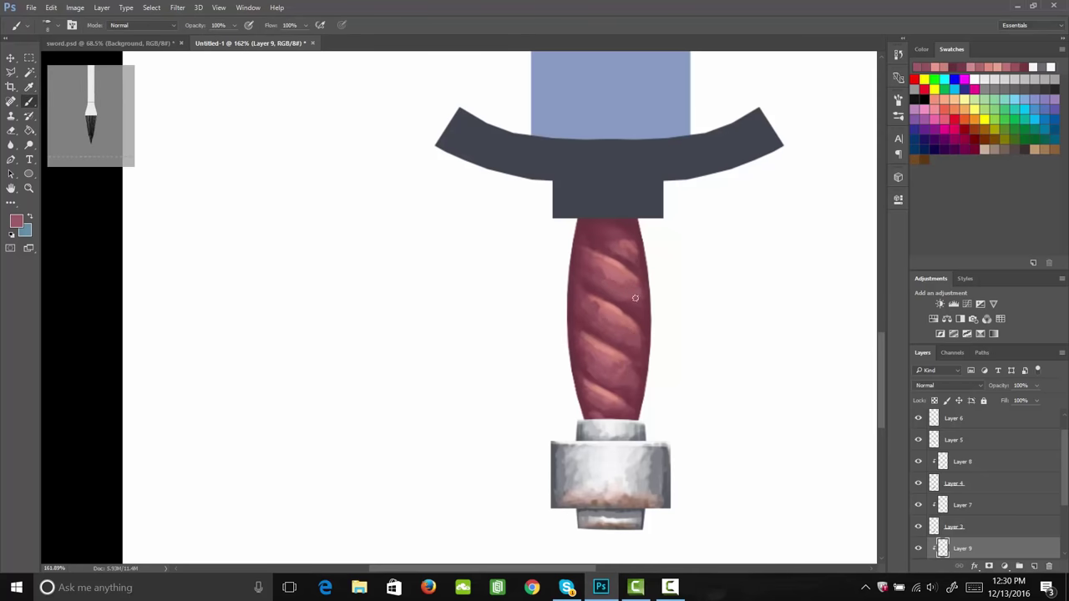
Sample a rose tone from the grip's top band and touch up the bands with rose tones at 100% opacity.
alt+click(626, 240)
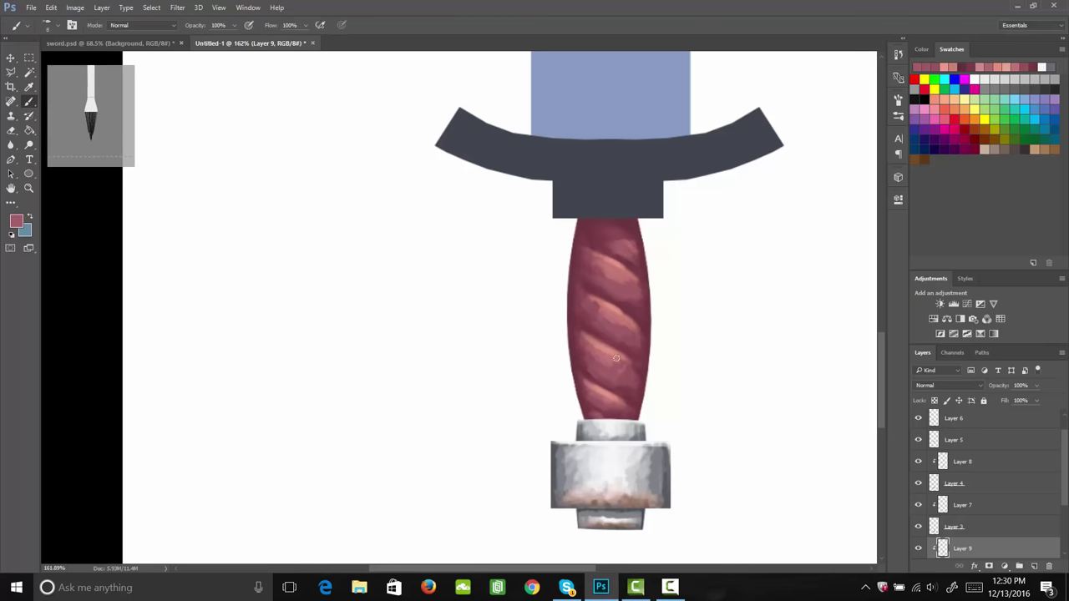
key(j)
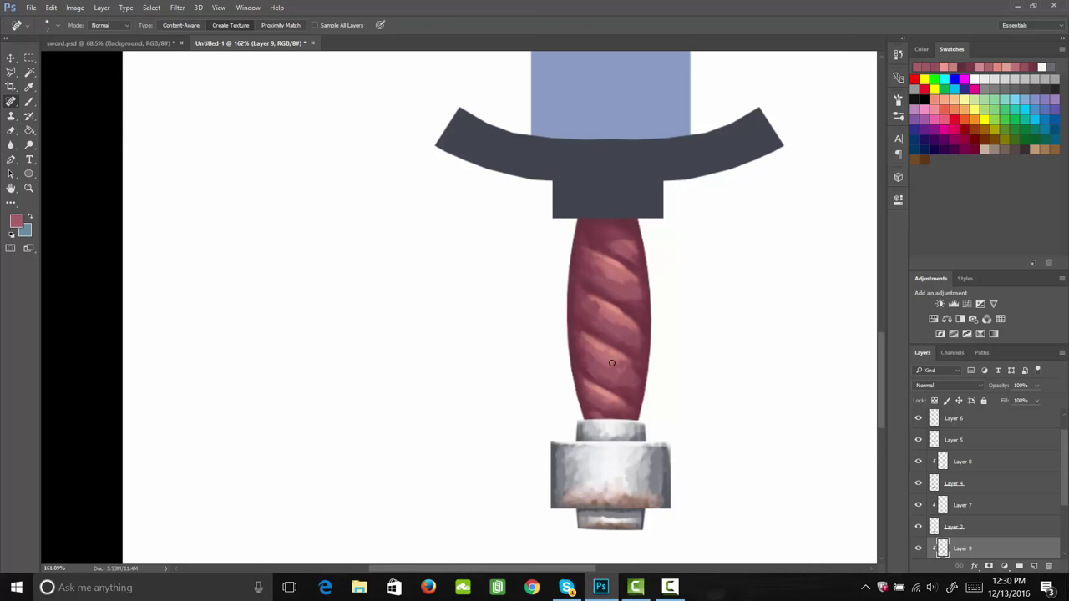
key(b)
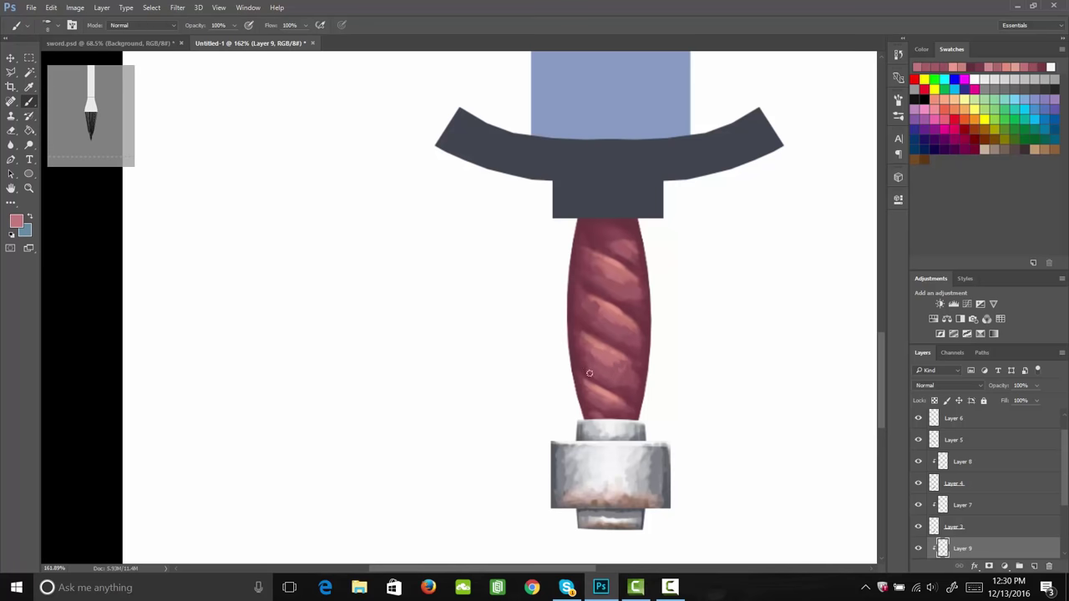
key(i)
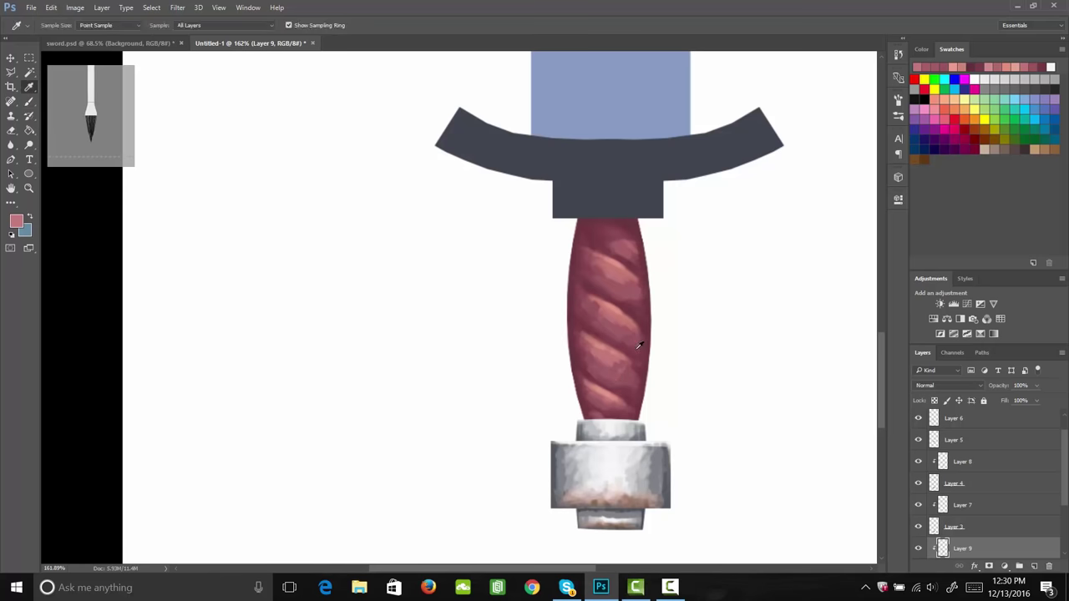
Sample a dark red from the grip and brush soft strokes over its lower and middle spiral wraps.
click(612, 379)
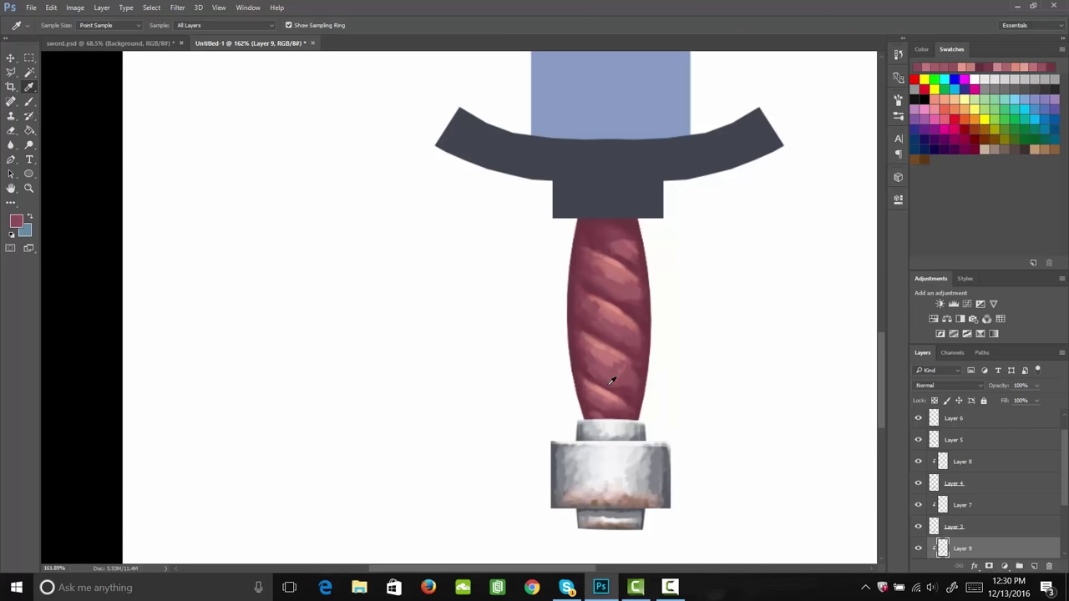
key(b)
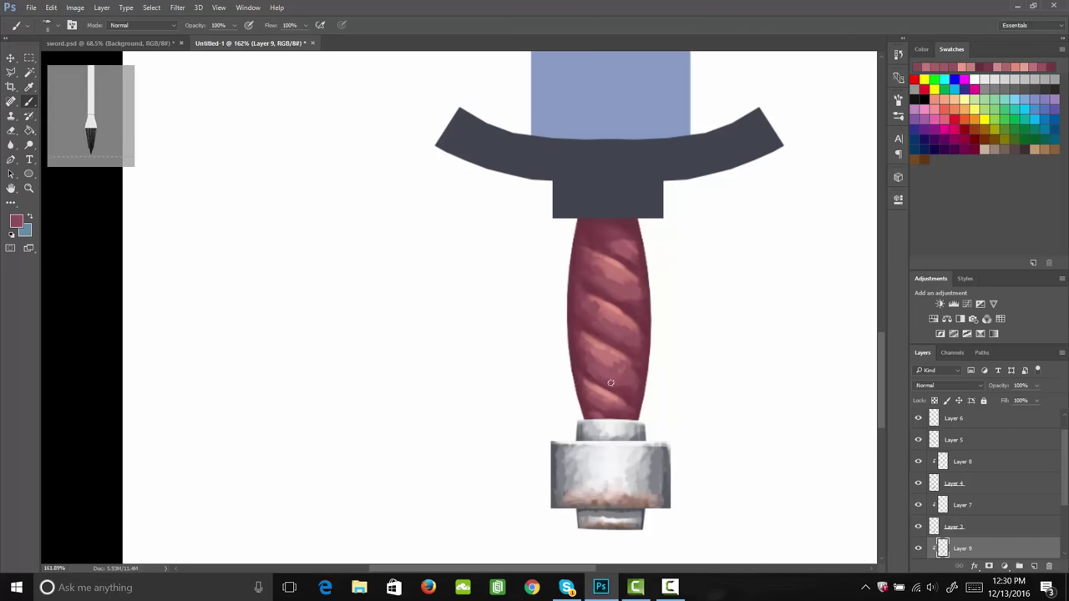
drag(589, 401, 612, 409)
drag(590, 322, 619, 341)
drag(599, 285, 629, 301)
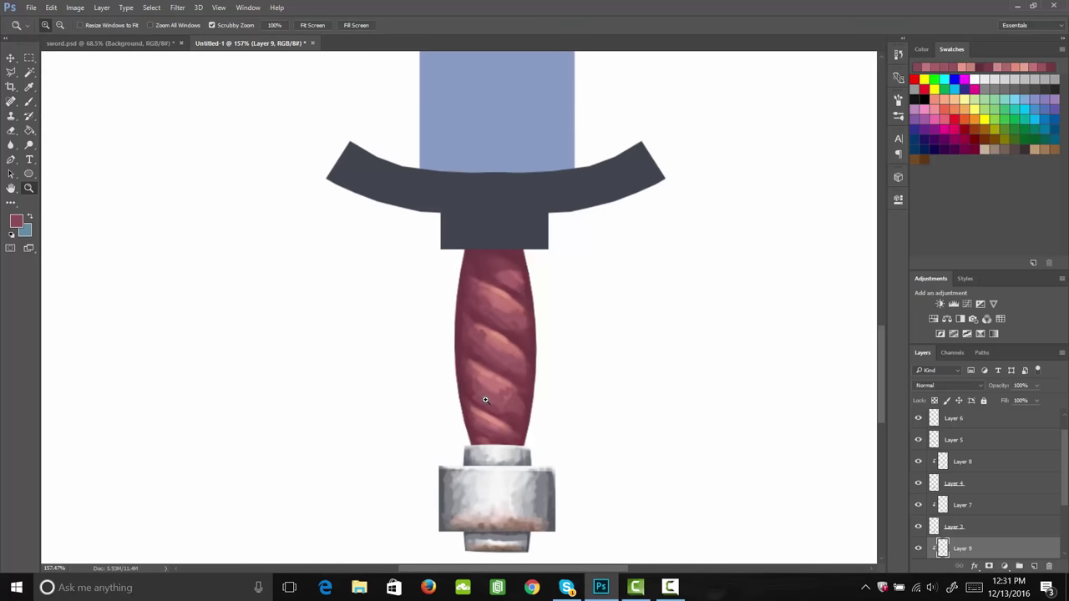
Sample a mid red from the grip and brush small colour touches near the edges of its wraps.
key(i)
click(477, 371)
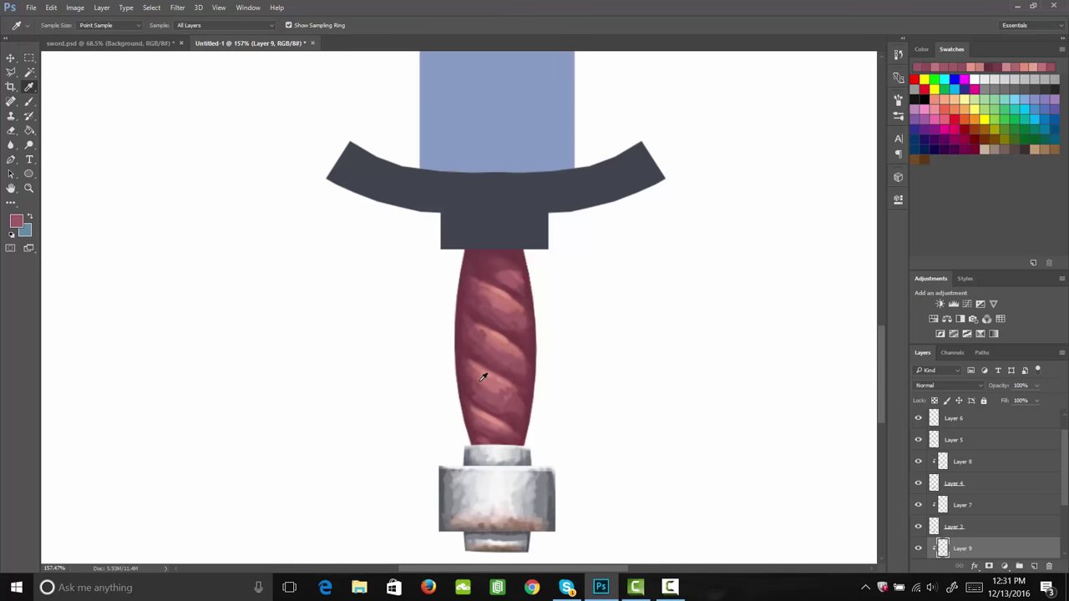
key(b)
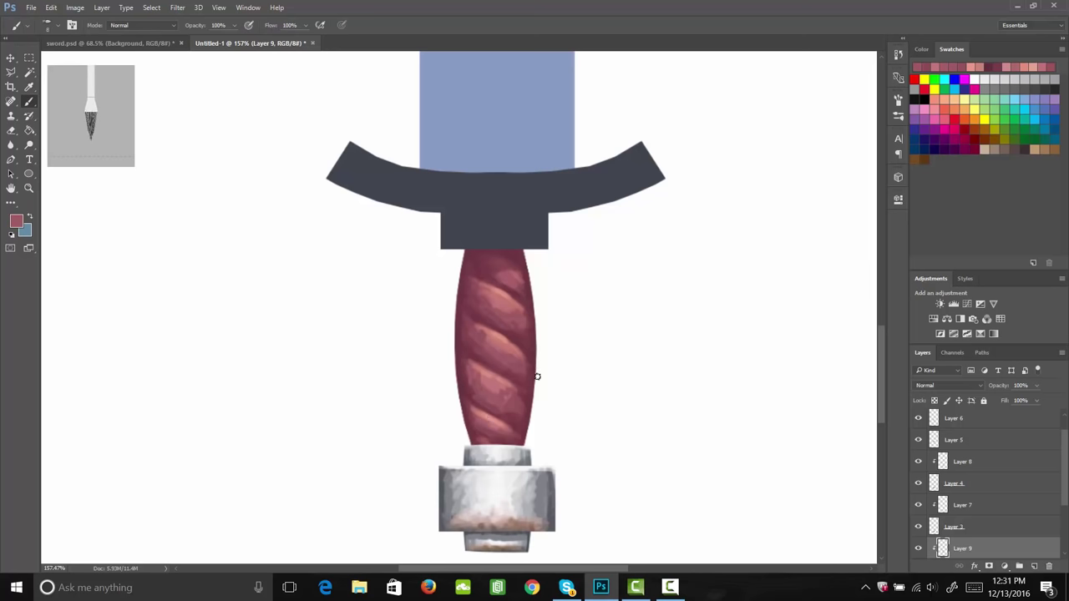
drag(528, 360, 525, 373)
drag(468, 289, 467, 297)
drag(474, 357, 475, 364)
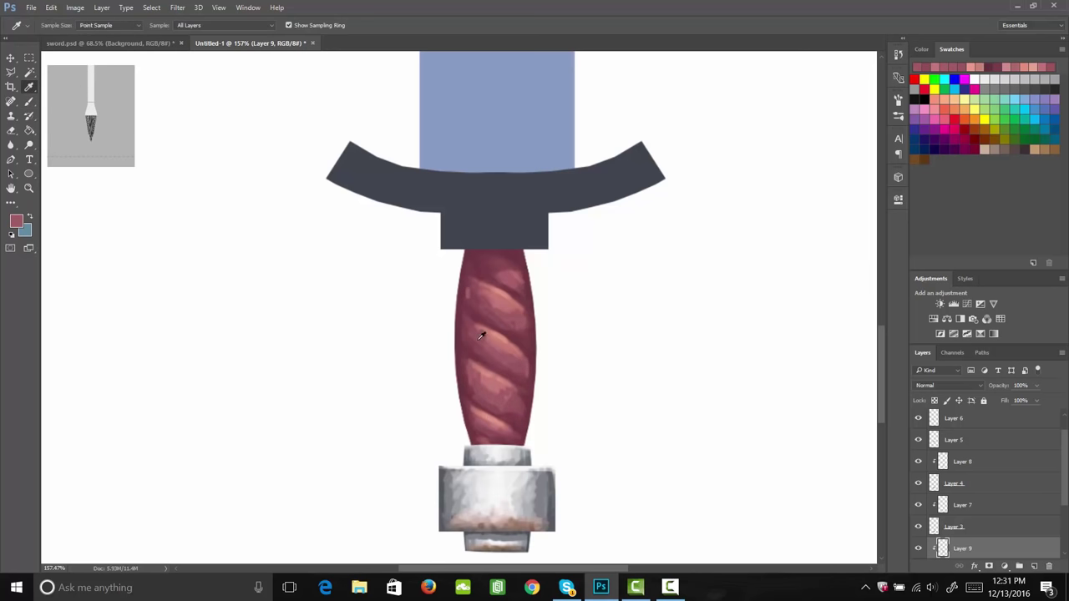
Sample a dark maroon from the grip and paint short crack-like accents along both sides of its wraps.
alt+click(470, 332)
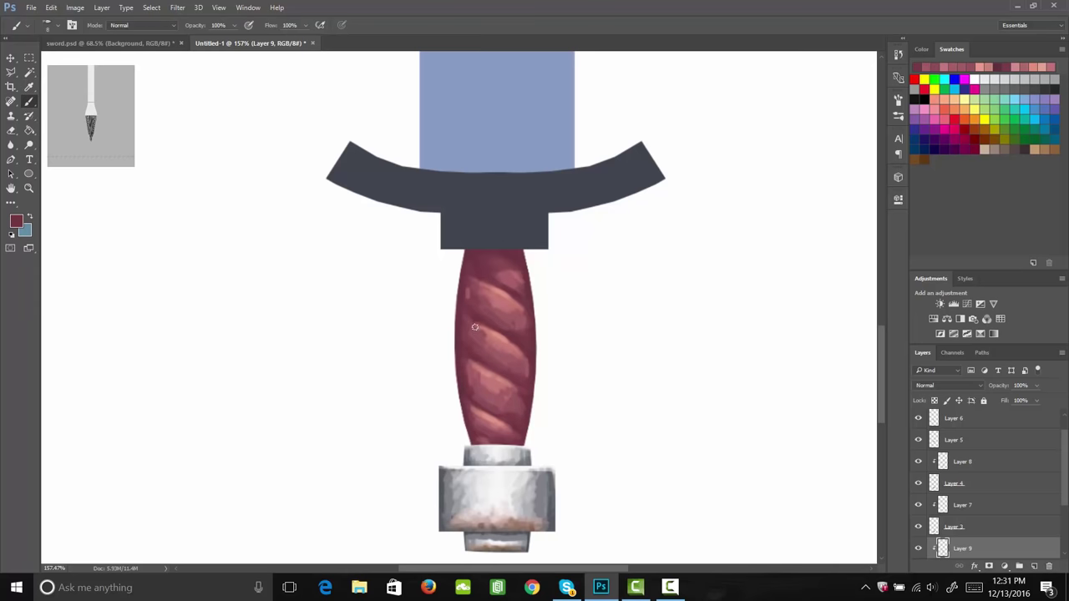
drag(476, 324, 476, 347)
drag(525, 393, 523, 418)
drag(529, 361, 522, 373)
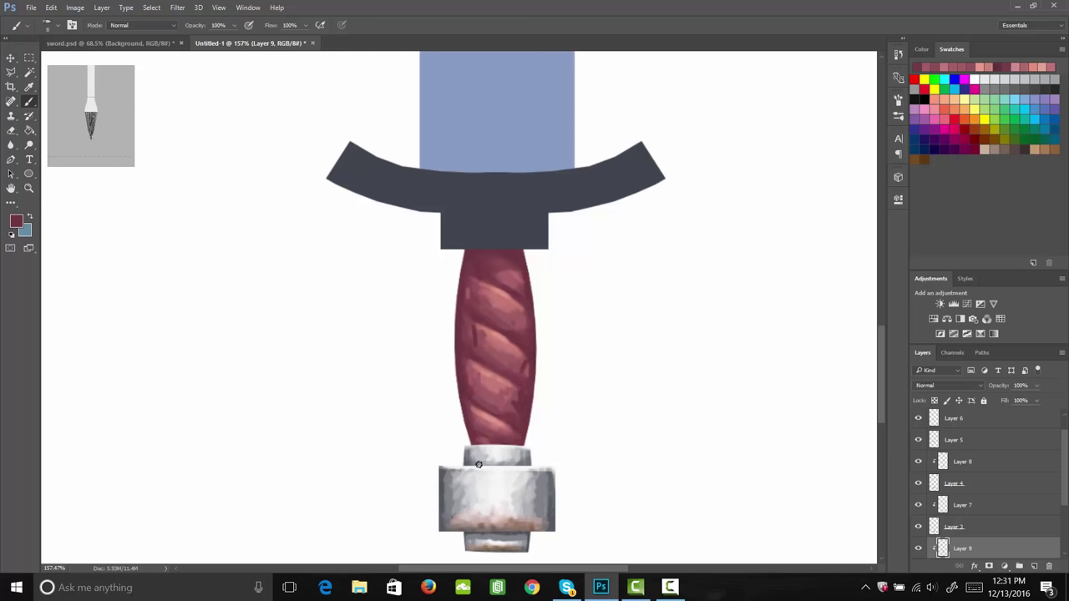
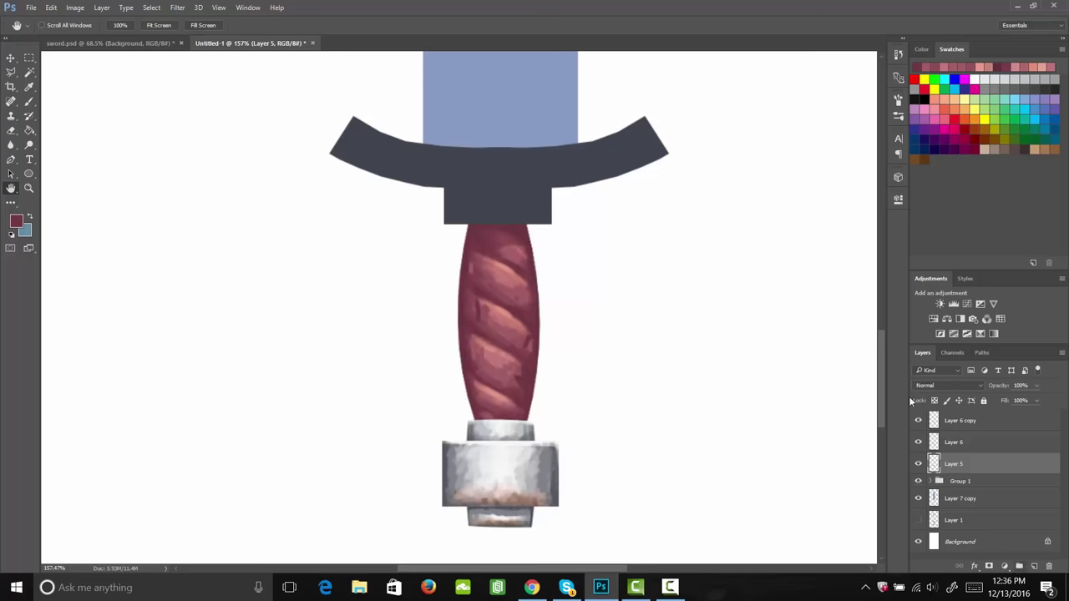
Add a new layer above Layer 5 and clip it to Layer 5.
click(1033, 566)
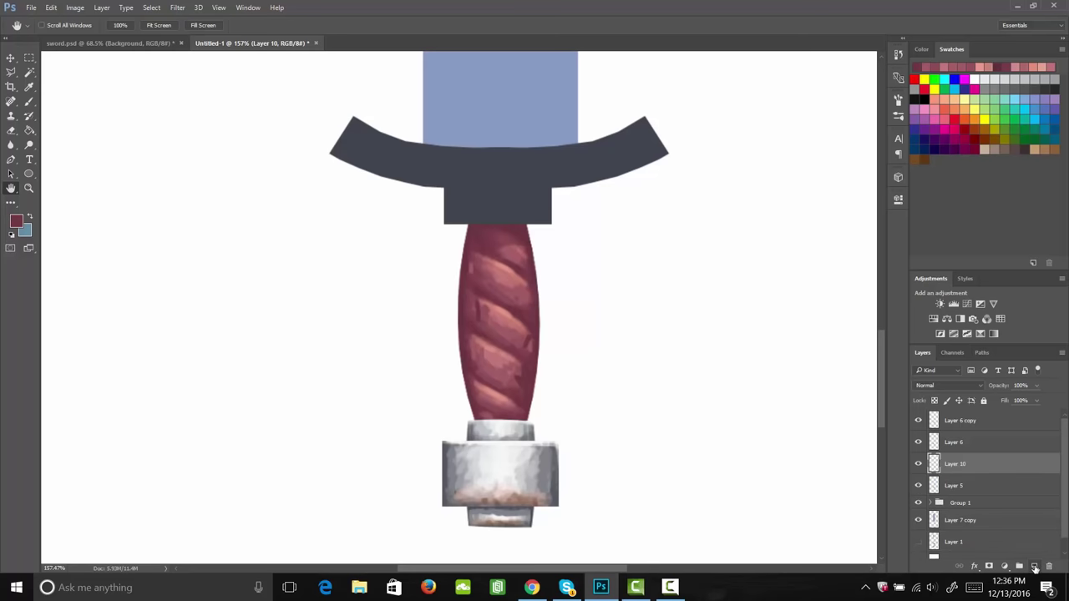
right_click(995, 473)
click(807, 311)
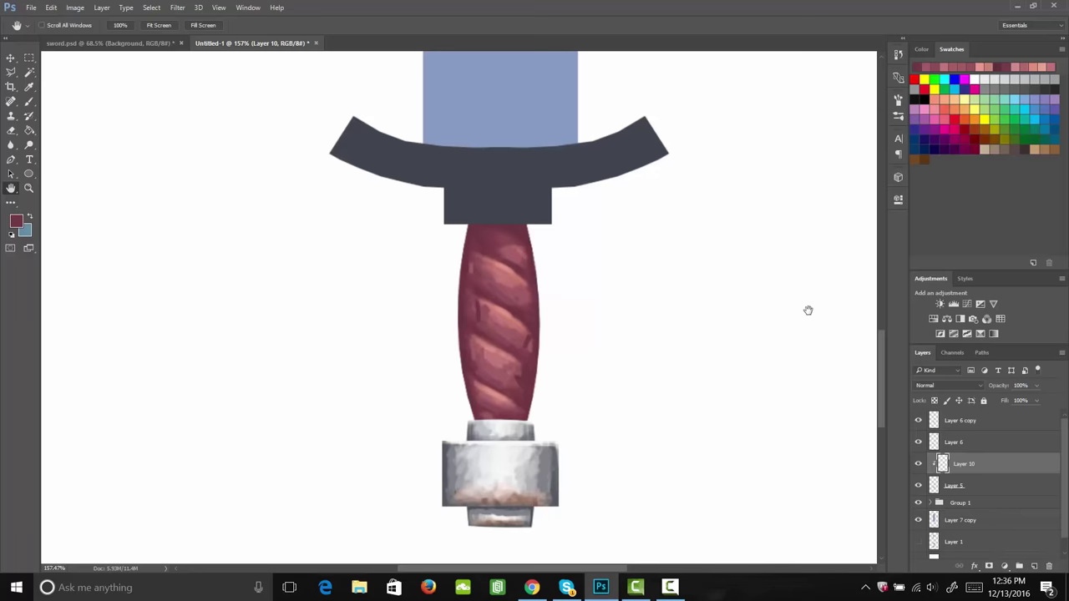
Paint white strokes at 20% brush opacity over the block beneath the crossguard, building up a bright metallic surface.
click(16, 220)
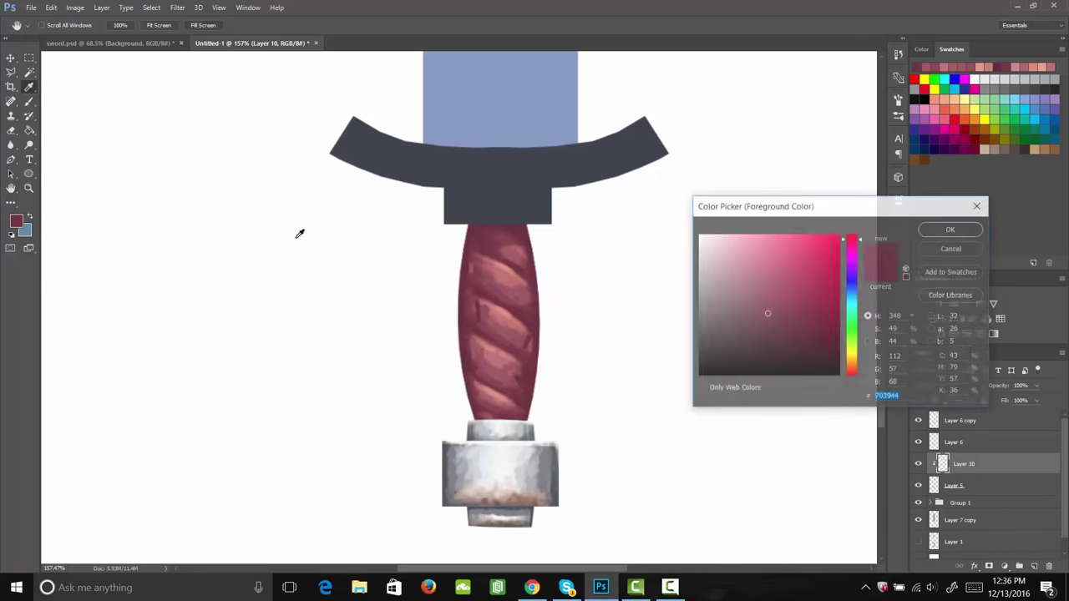
click(689, 241)
click(940, 229)
key(h)
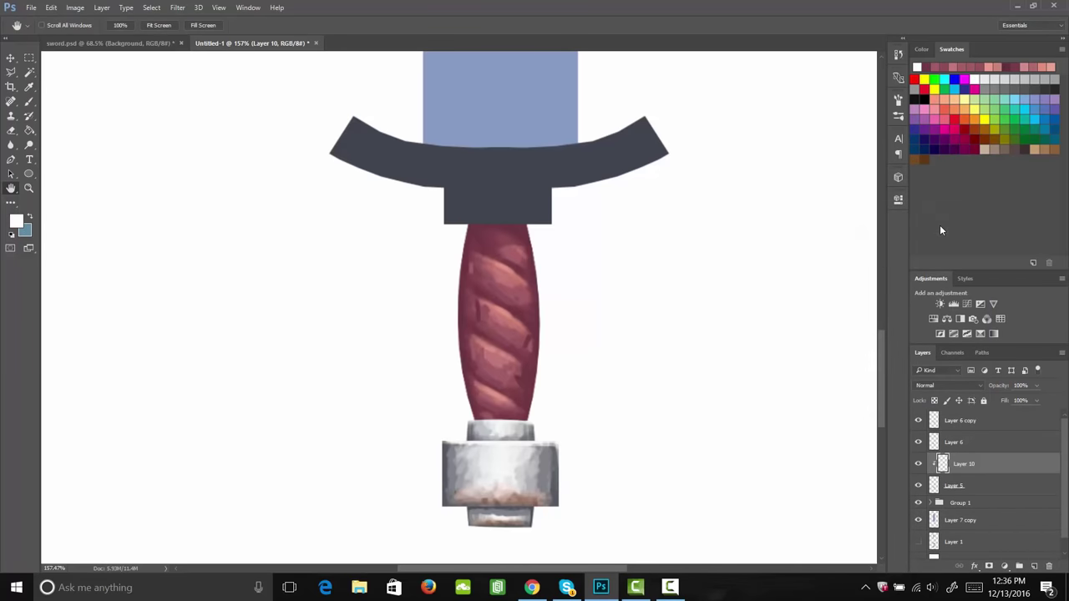
key(b)
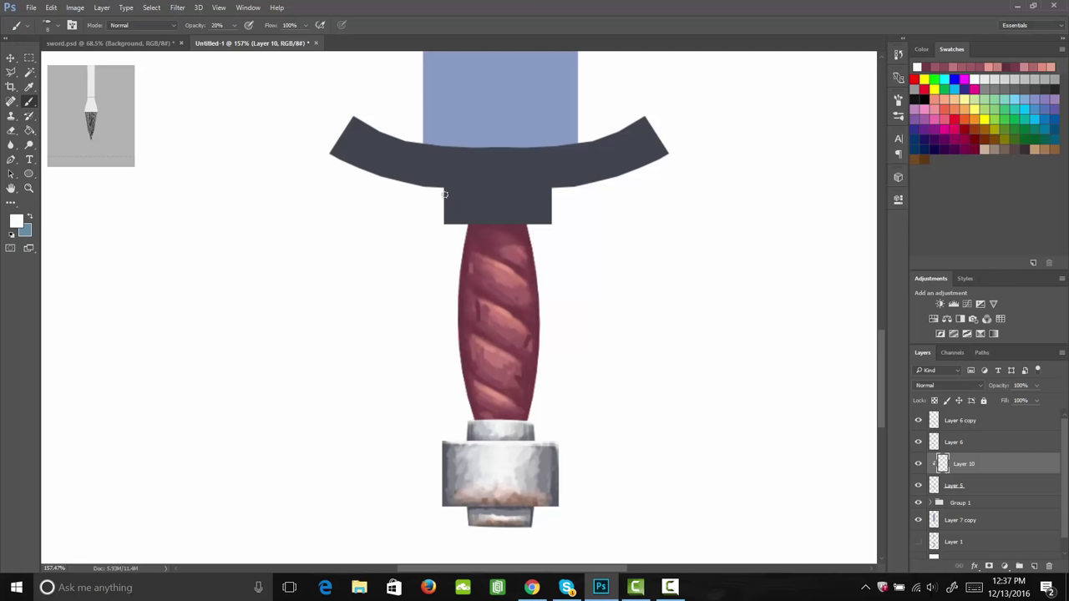
mouse_move(443, 199)
mouse_down()
mouse_move(564, 208)
mouse_move(448, 195)
mouse_move(439, 216)
mouse_move(465, 216)
mouse_move(494, 194)
mouse_move(517, 193)
mouse_move(499, 216)
mouse_move(547, 195)
mouse_move(562, 208)
mouse_up()
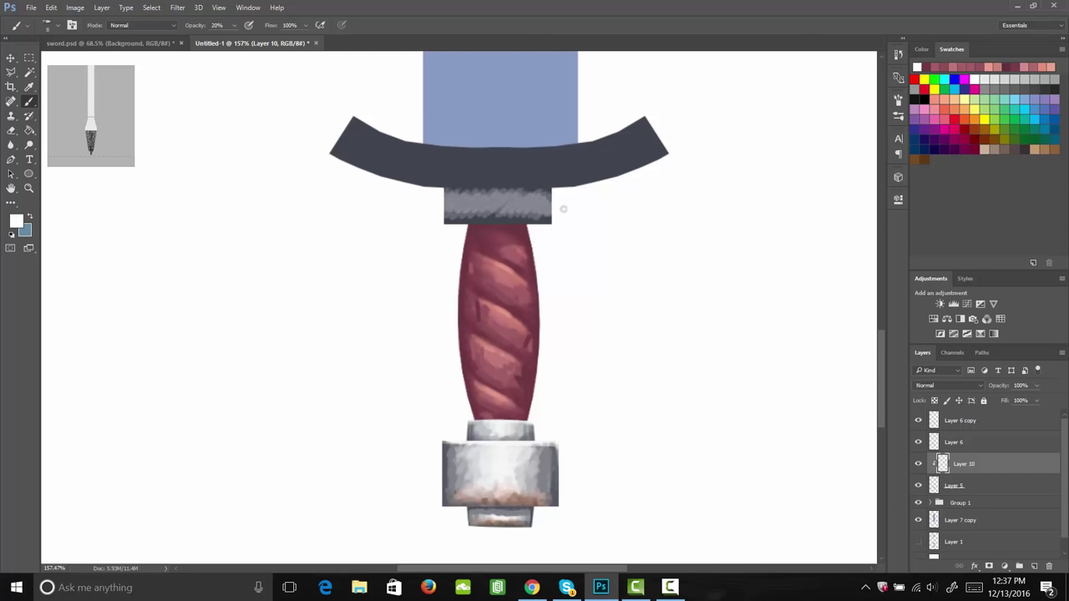
mouse_move(451, 199)
mouse_down()
mouse_move(495, 200)
mouse_move(477, 220)
mouse_move(523, 190)
mouse_move(517, 202)
mouse_move(555, 209)
mouse_up()
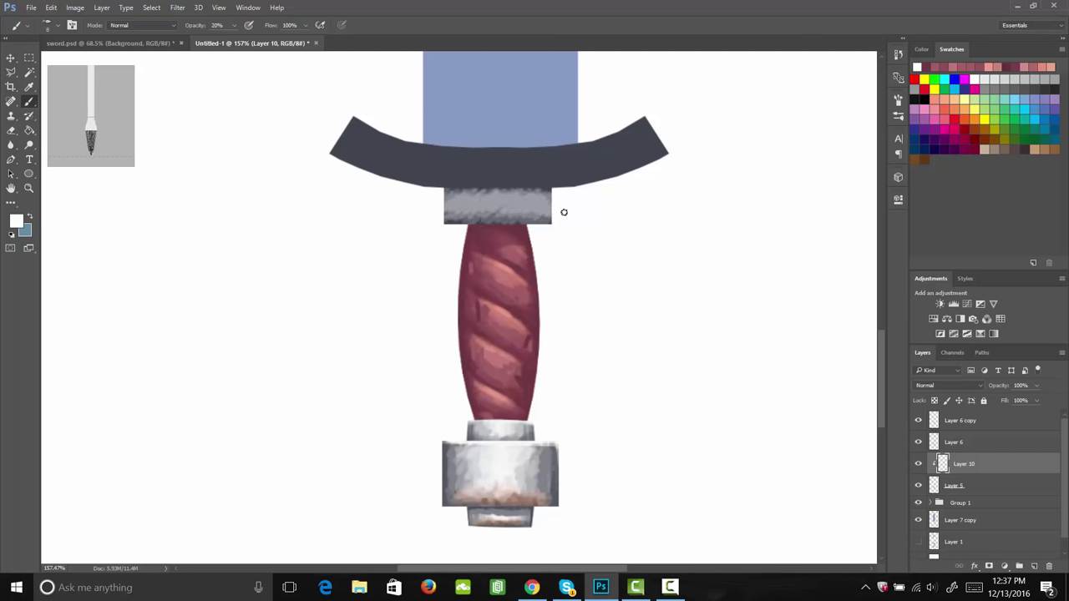
mouse_move(455, 189)
mouse_down()
mouse_move(491, 188)
mouse_move(472, 217)
mouse_move(499, 206)
mouse_move(482, 232)
mouse_move(572, 209)
mouse_up()
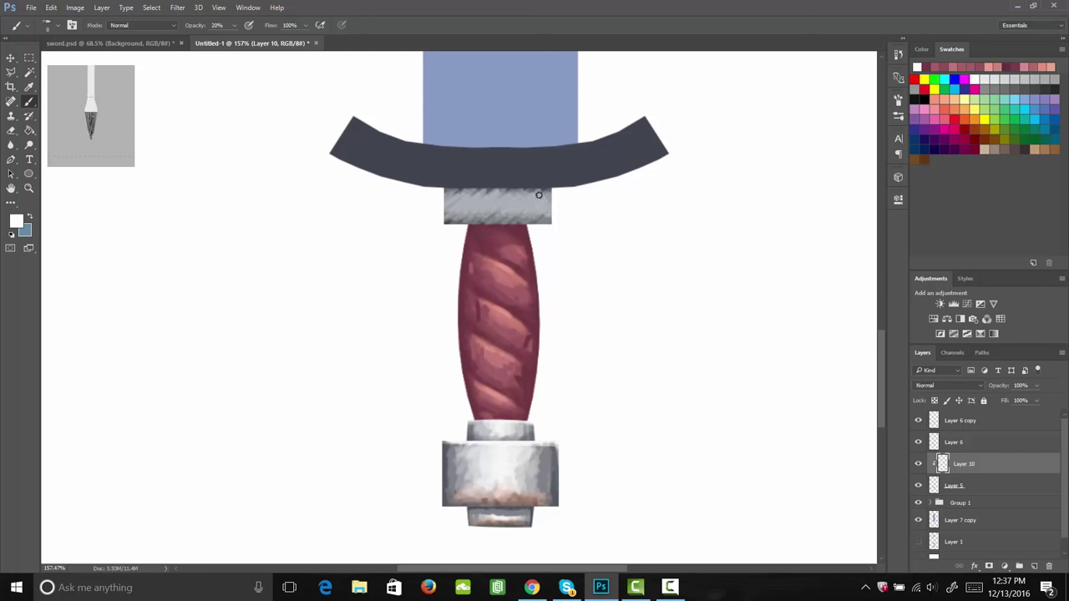
mouse_move(457, 192)
mouse_down()
mouse_move(530, 187)
mouse_move(553, 203)
mouse_move(483, 195)
mouse_move(526, 193)
mouse_move(500, 213)
mouse_up()
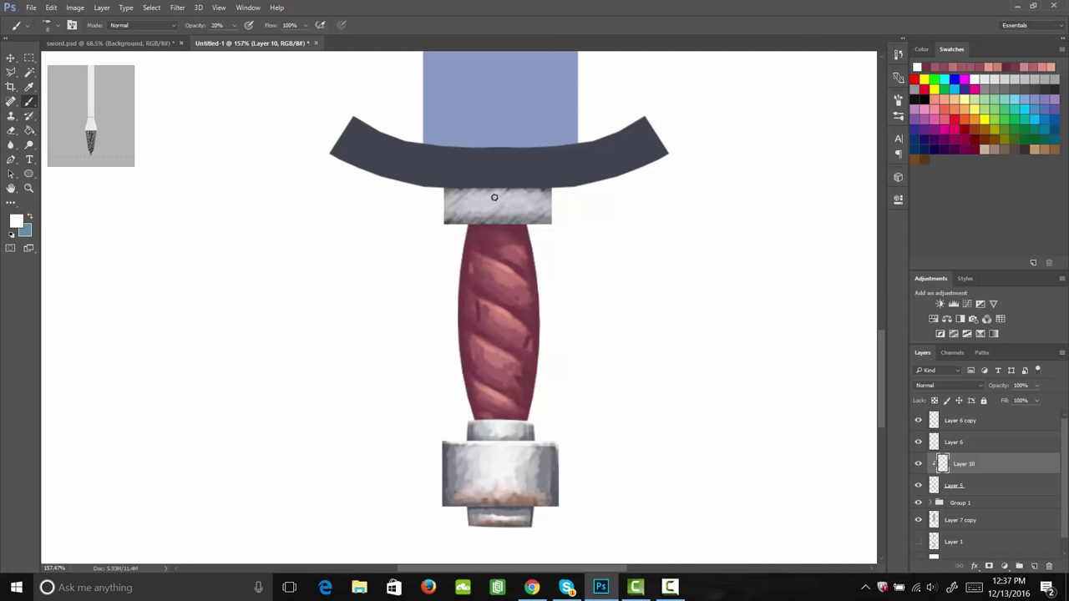
drag(471, 210, 491, 213)
mouse_move(519, 213)
mouse_down()
mouse_move(478, 223)
mouse_move(501, 216)
mouse_move(473, 211)
mouse_move(491, 199)
mouse_move(445, 203)
mouse_move(475, 209)
mouse_move(460, 201)
mouse_move(475, 196)
mouse_move(444, 201)
mouse_move(473, 205)
mouse_up()
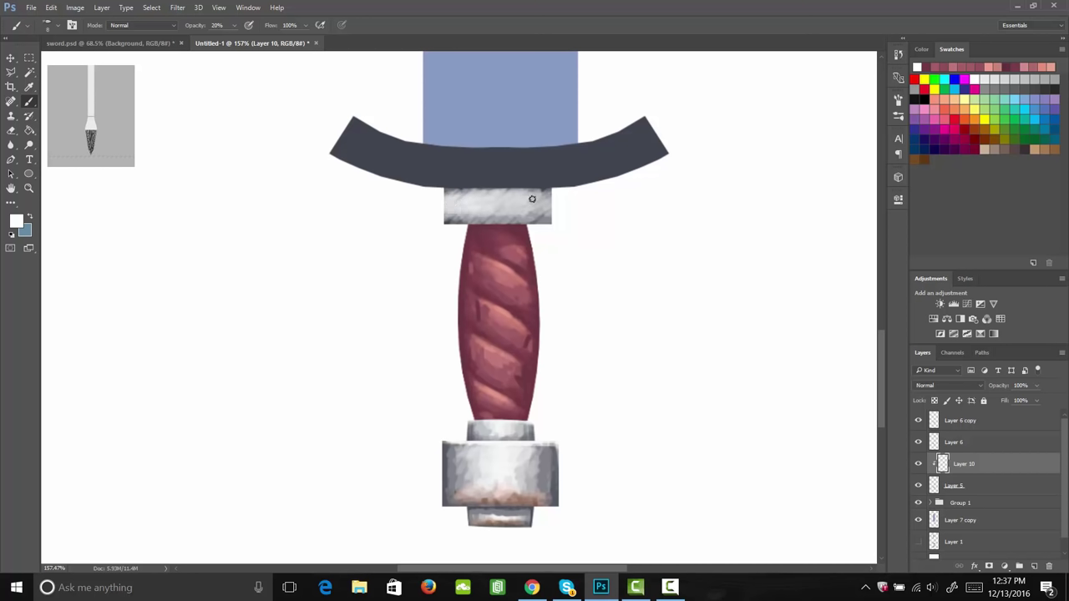
drag(566, 192, 518, 208)
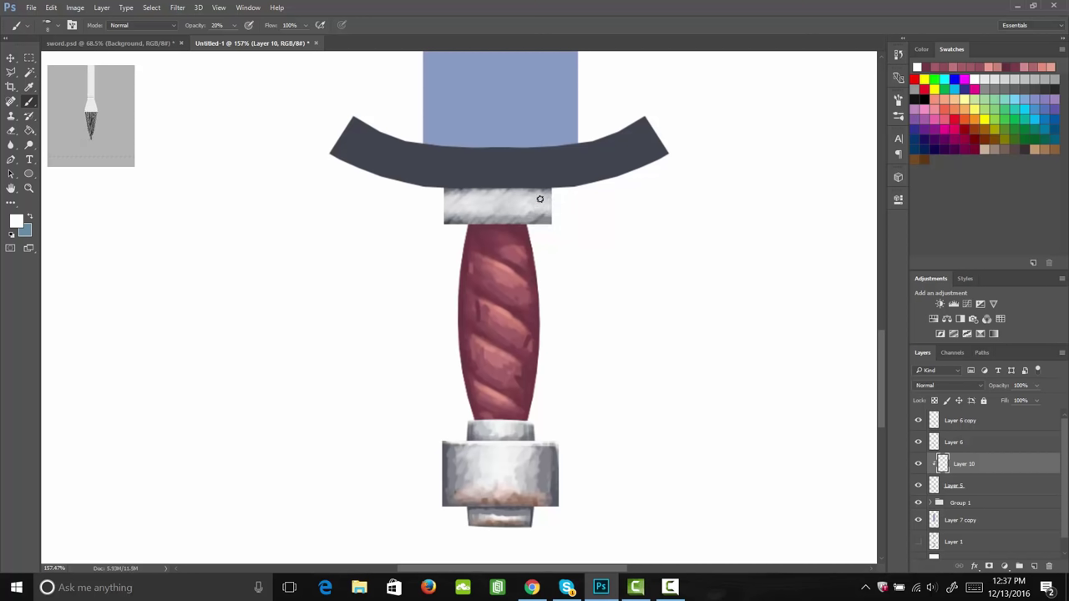
drag(539, 199, 523, 217)
drag(499, 210, 546, 211)
mouse_move(446, 219)
mouse_down()
mouse_move(513, 215)
mouse_move(490, 222)
mouse_up()
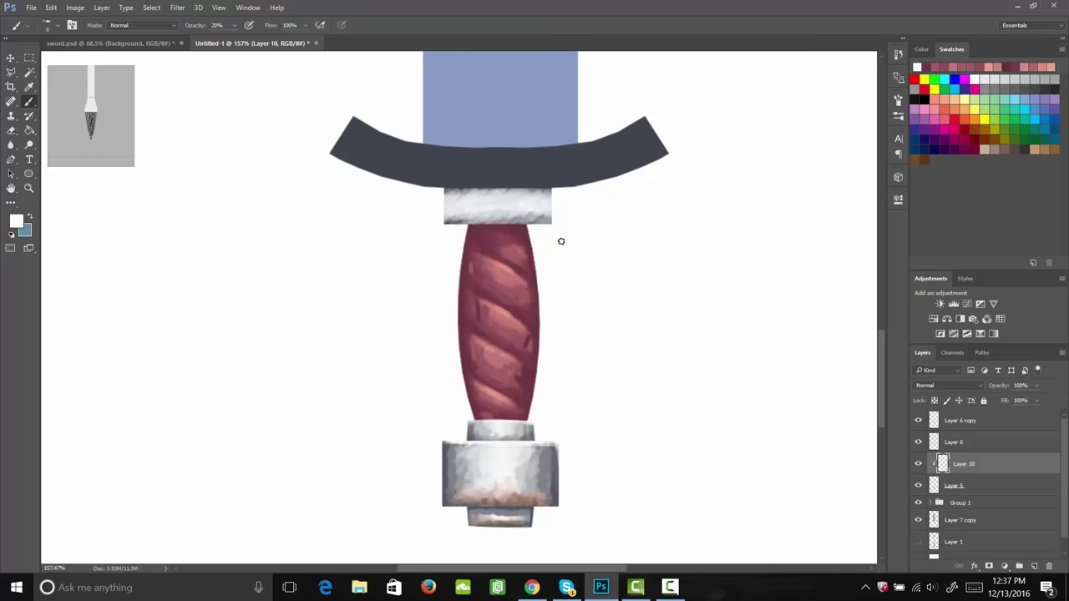
Sample a grey from the metal block beneath the crossguard and shade its edges and upper area.
key(i)
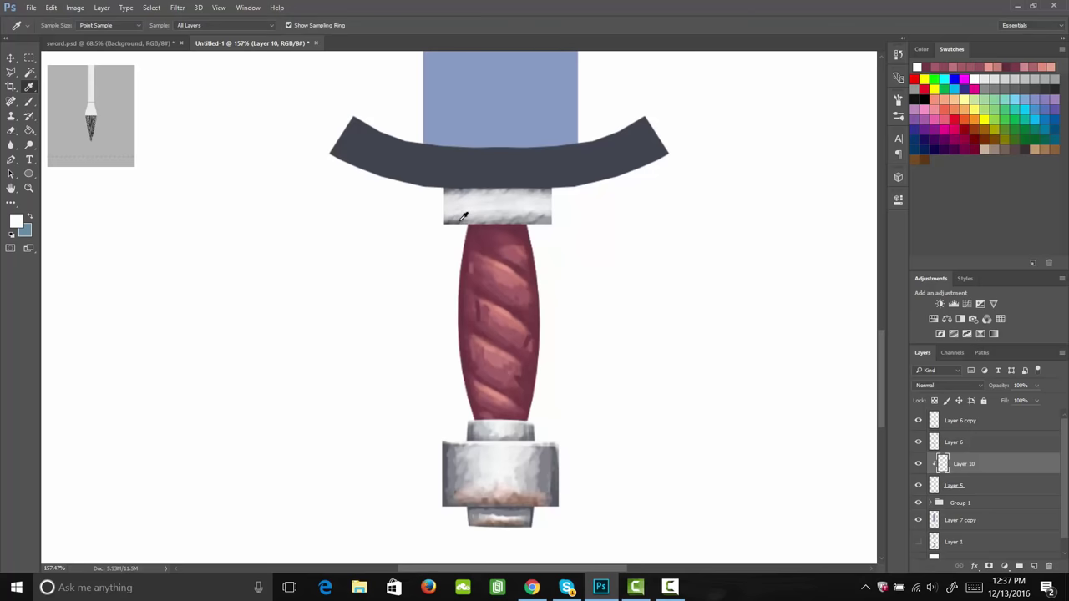
click(465, 215)
key(b)
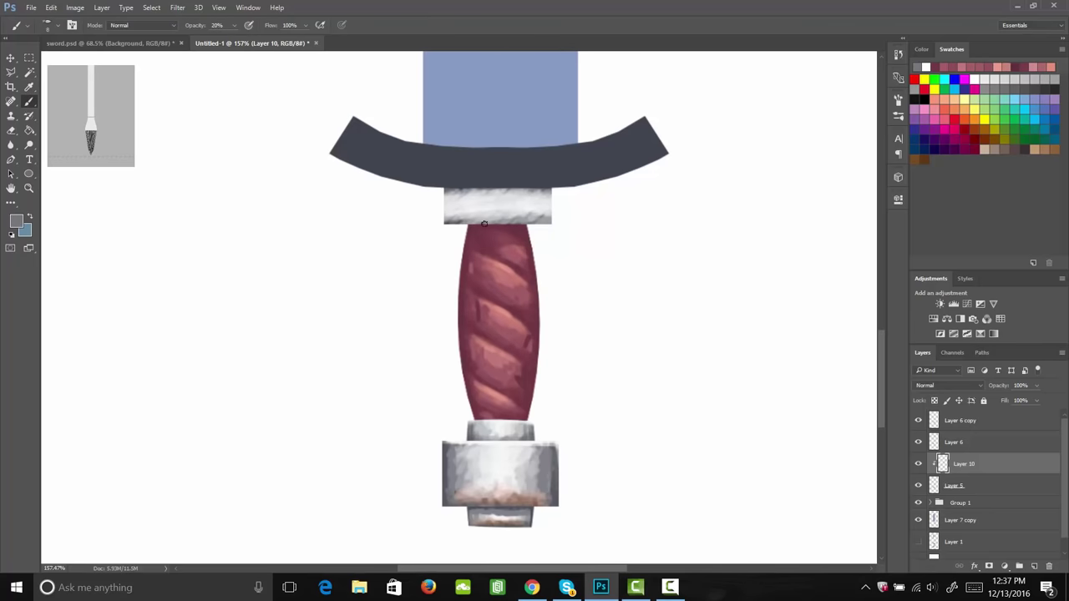
mouse_move(484, 224)
mouse_down()
mouse_move(546, 227)
mouse_move(466, 227)
mouse_up()
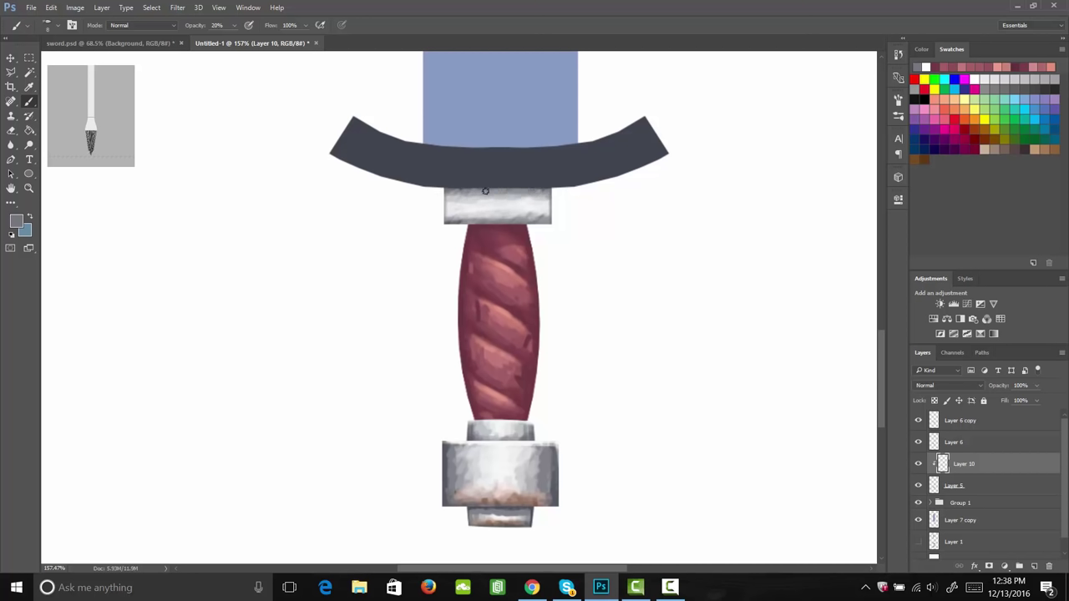
drag(430, 207, 545, 197)
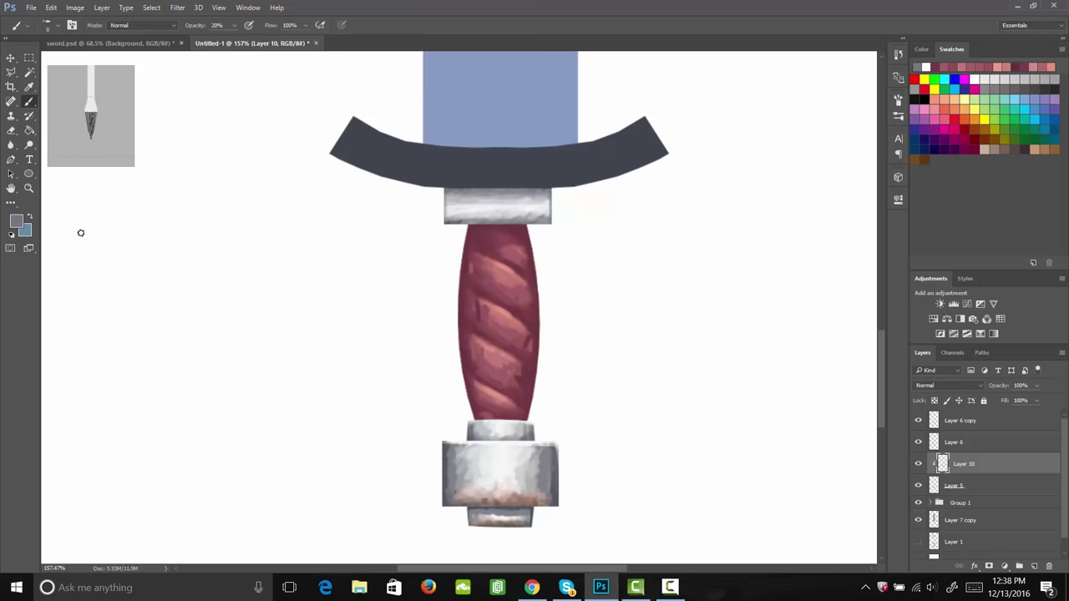
Choose a pale orange-pink foreground colour and brush a faint rust tint along the lower edge of the metal block beneath the crossguard.
click(15, 221)
drag(852, 290, 858, 372)
click(735, 272)
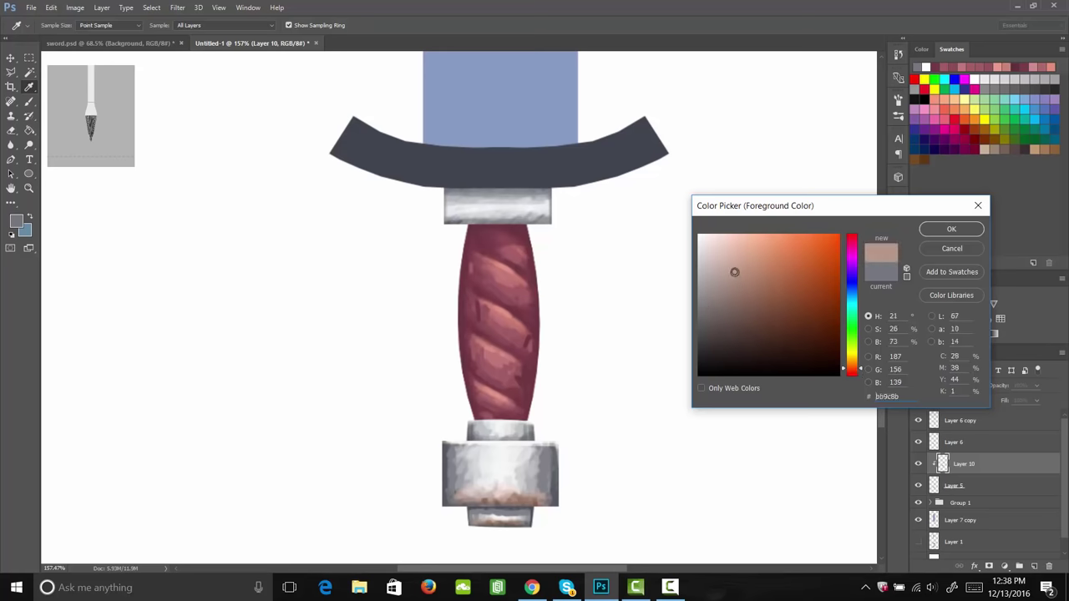
click(853, 373)
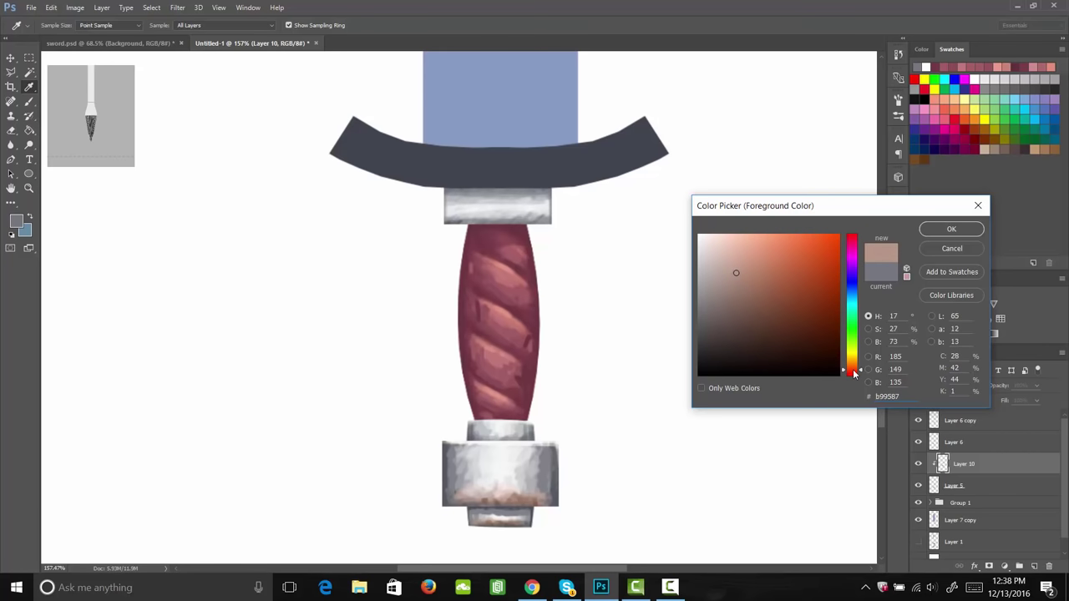
click(947, 231)
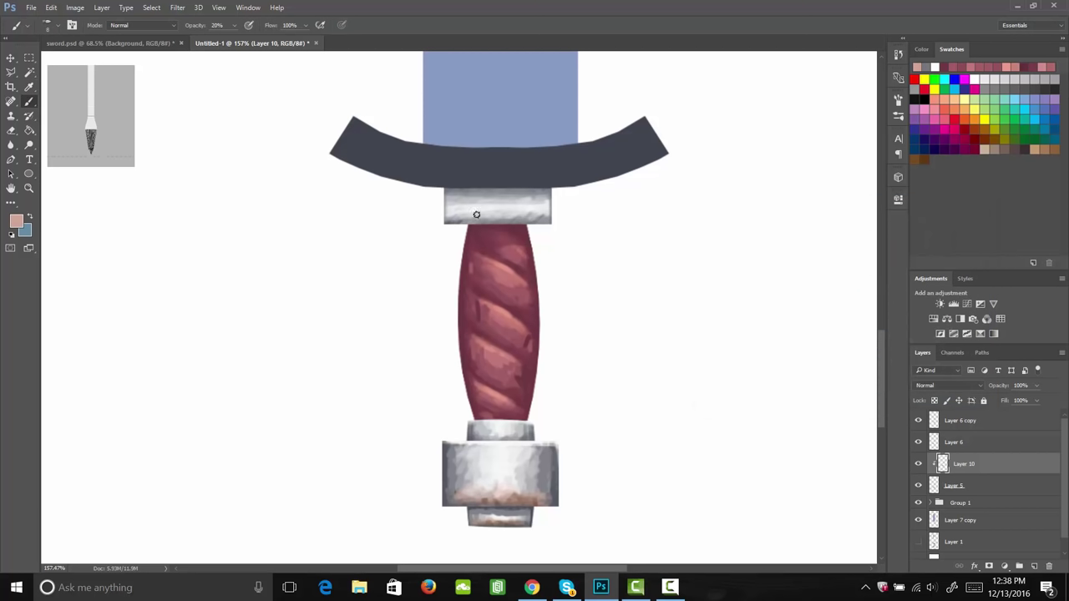
mouse_move(476, 214)
mouse_down()
mouse_move(516, 221)
mouse_move(477, 218)
mouse_move(520, 215)
mouse_move(477, 213)
mouse_move(493, 228)
mouse_move(503, 215)
mouse_move(522, 227)
mouse_move(504, 227)
mouse_move(519, 236)
mouse_move(473, 213)
mouse_move(479, 237)
mouse_move(525, 252)
mouse_up()
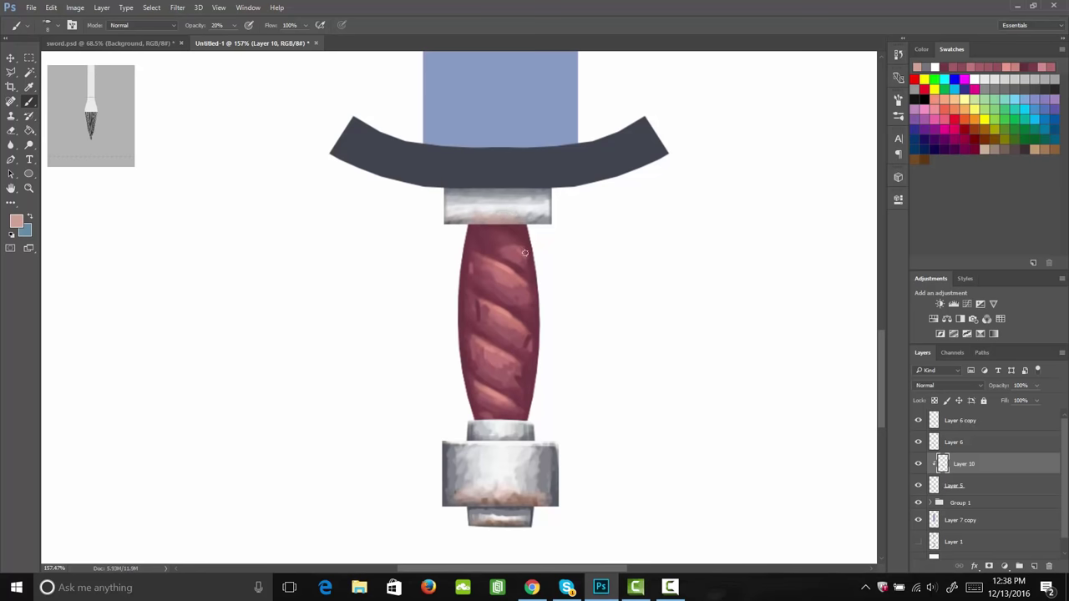
Change the foreground colour to brown #835543 and dab darker rust spots on the block's lower edge, raising brush opacity to 50%.
click(16, 220)
drag(767, 289, 766, 304)
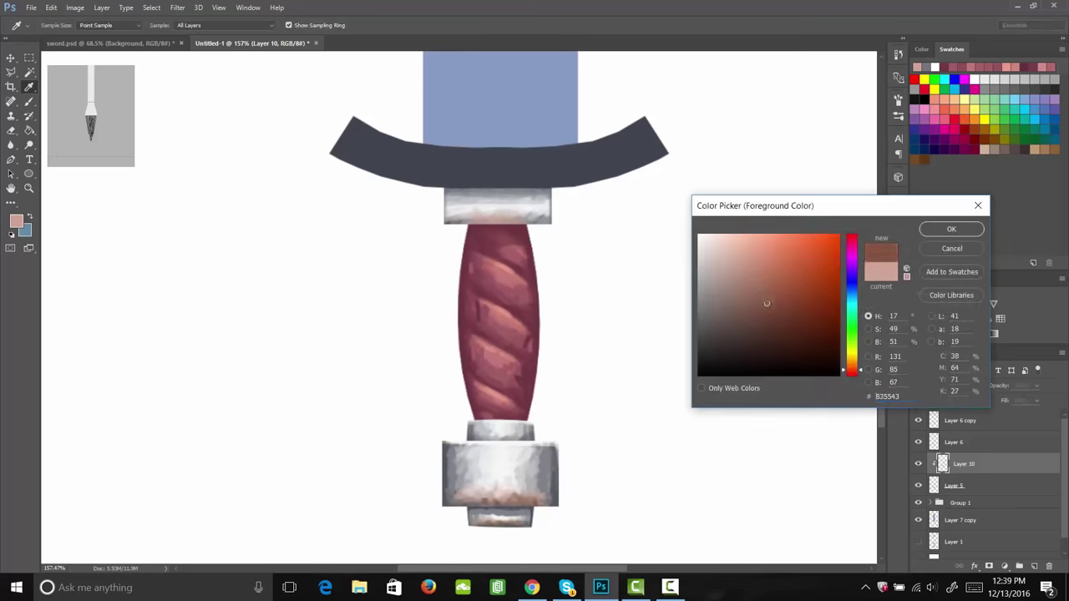
click(936, 230)
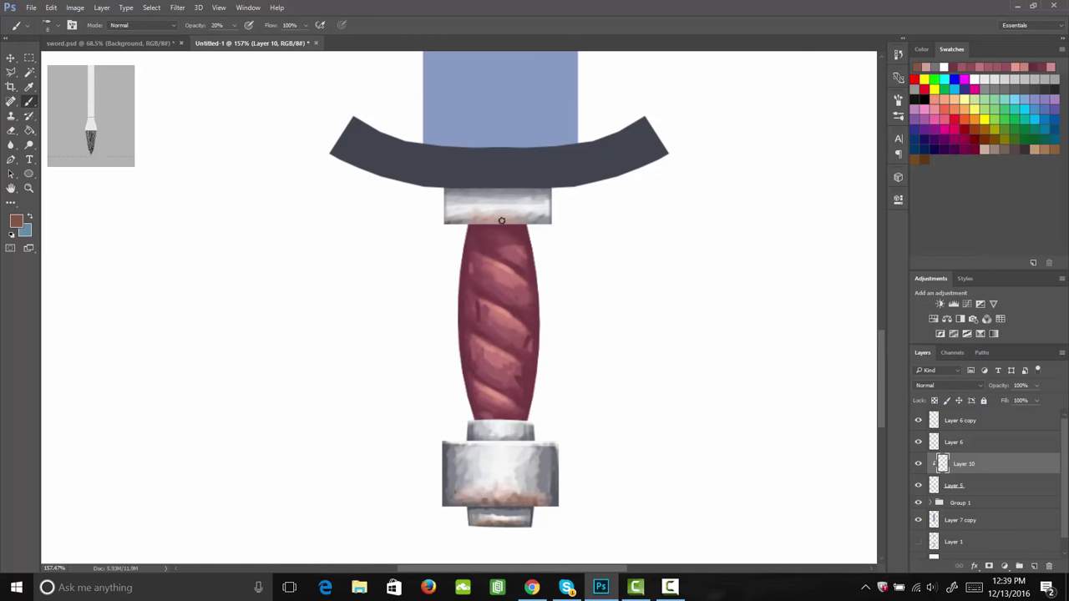
mouse_move(514, 226)
mouse_down()
mouse_move(532, 223)
mouse_move(484, 237)
mouse_move(483, 256)
mouse_up()
key(5)
mouse_move(505, 216)
mouse_down()
mouse_move(462, 226)
mouse_move(468, 216)
mouse_move(528, 222)
mouse_up()
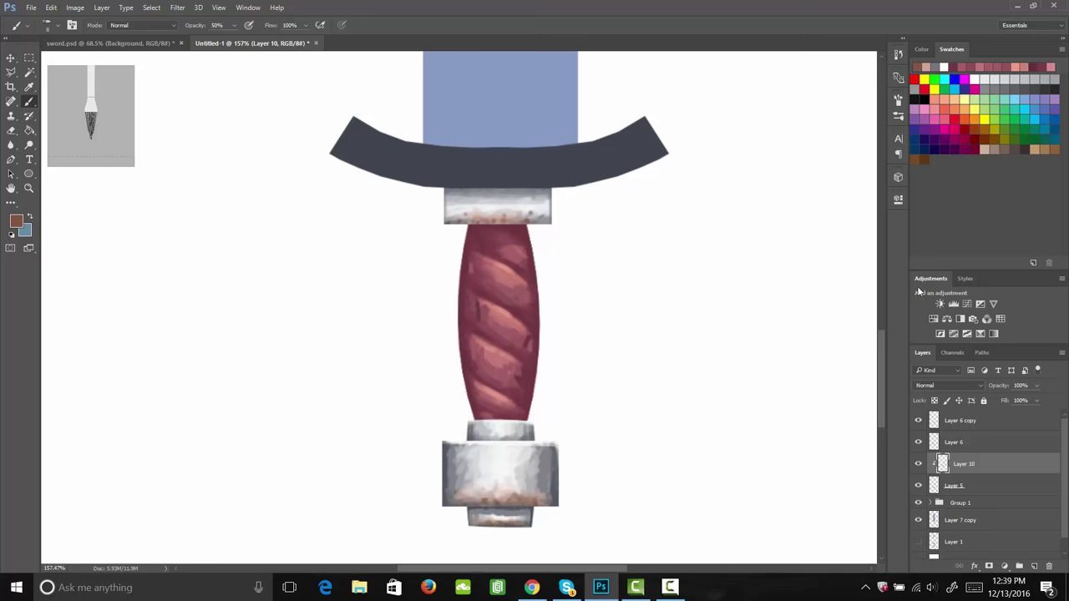
Check the two crossguard halves by toggling their visibility, and merge Layer 6 with Layer 6 copy.
click(958, 443)
click(918, 443)
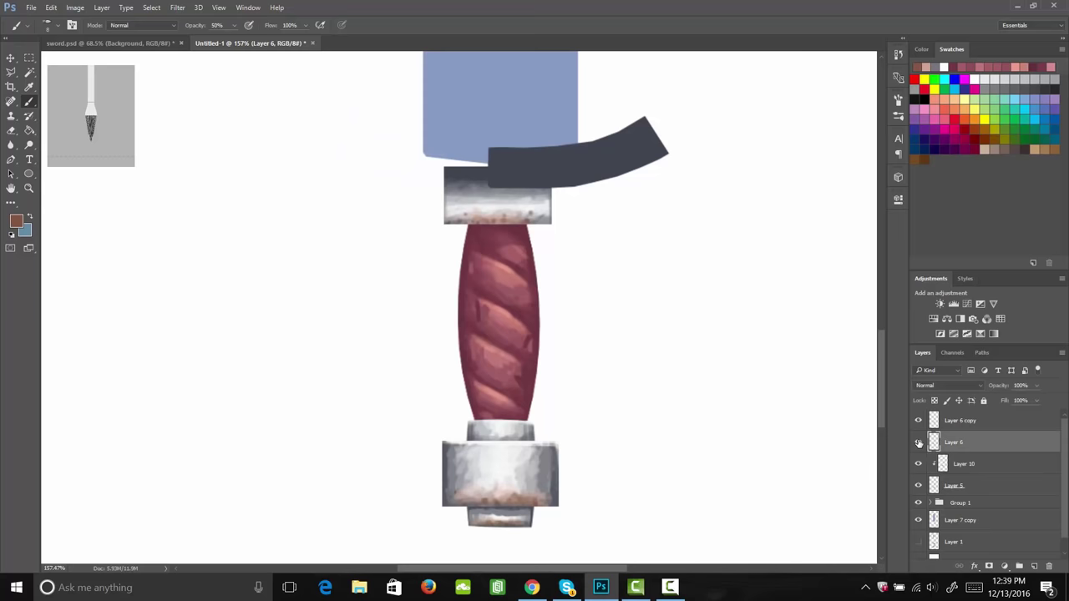
click(919, 443)
click(918, 420)
click(918, 420)
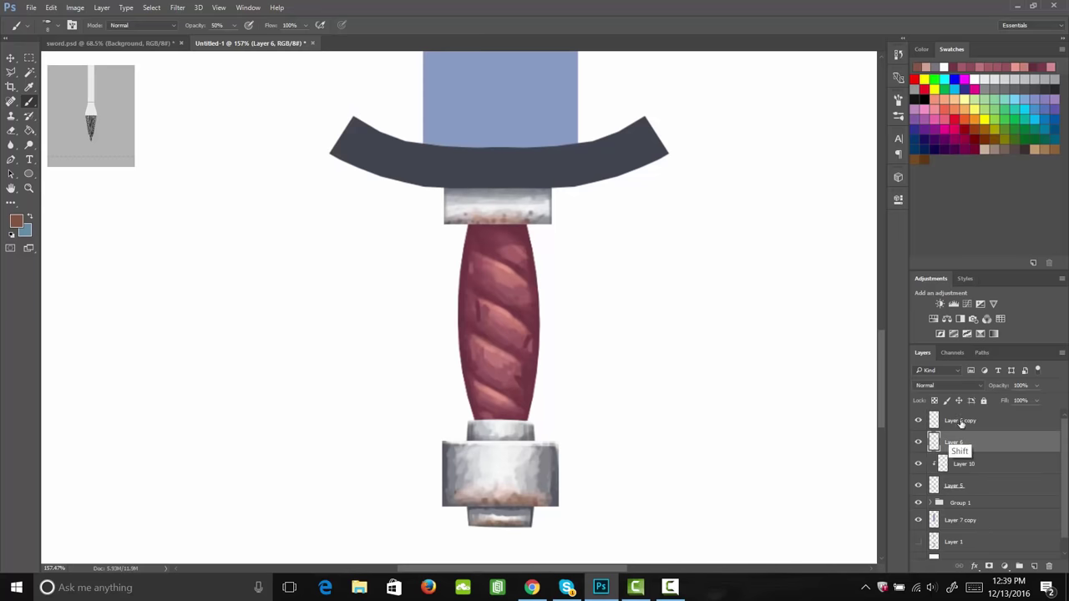
shift+click(964, 421)
right_click(966, 426)
click(760, 464)
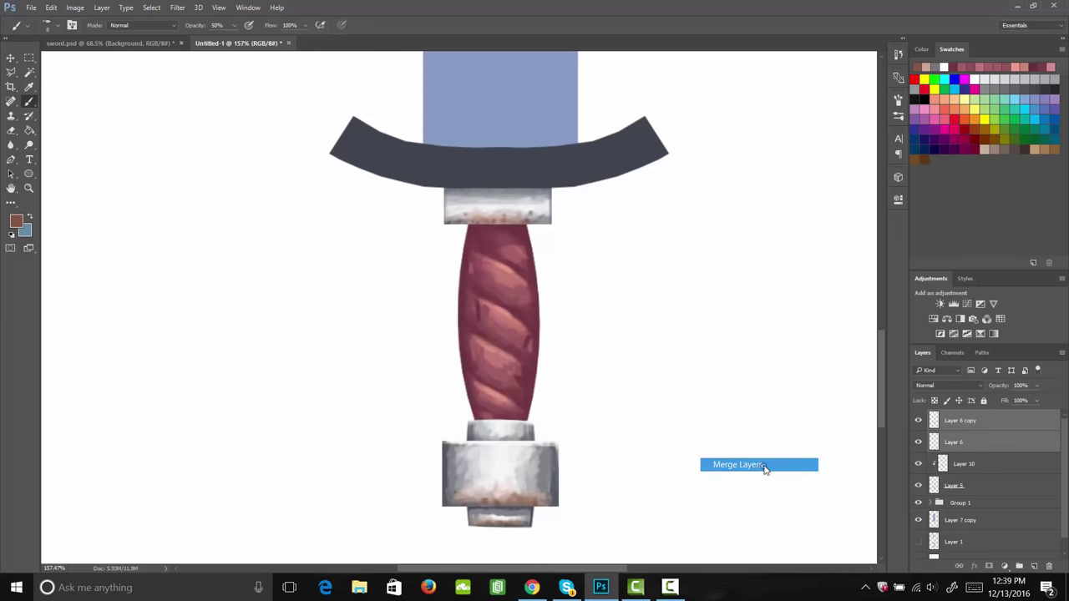
Add a new layer above the merged crossguard layer and clip it to the crossguard shape.
click(1033, 567)
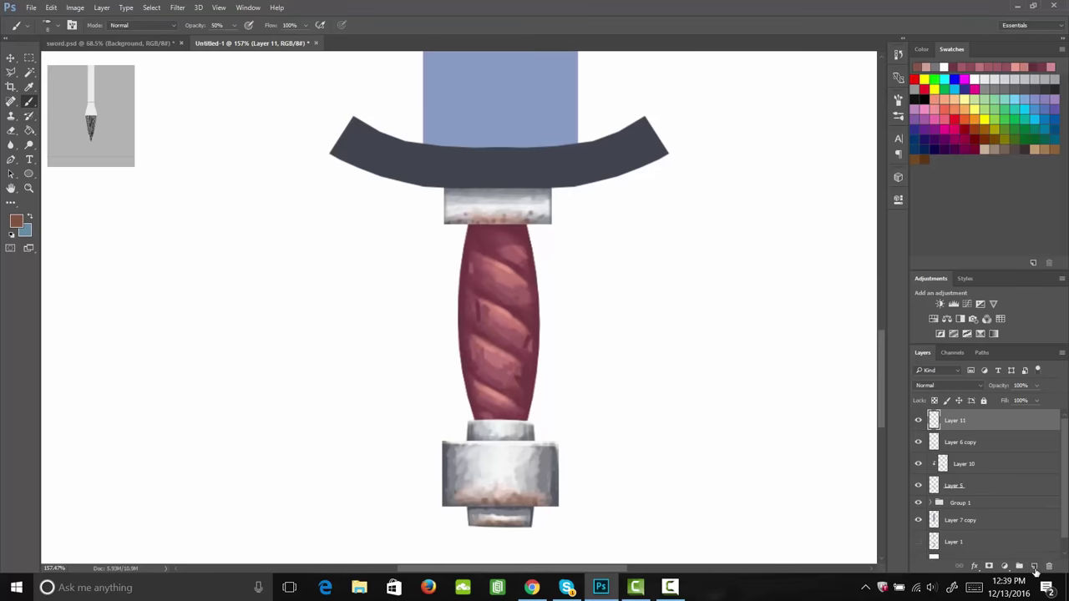
right_click(954, 422)
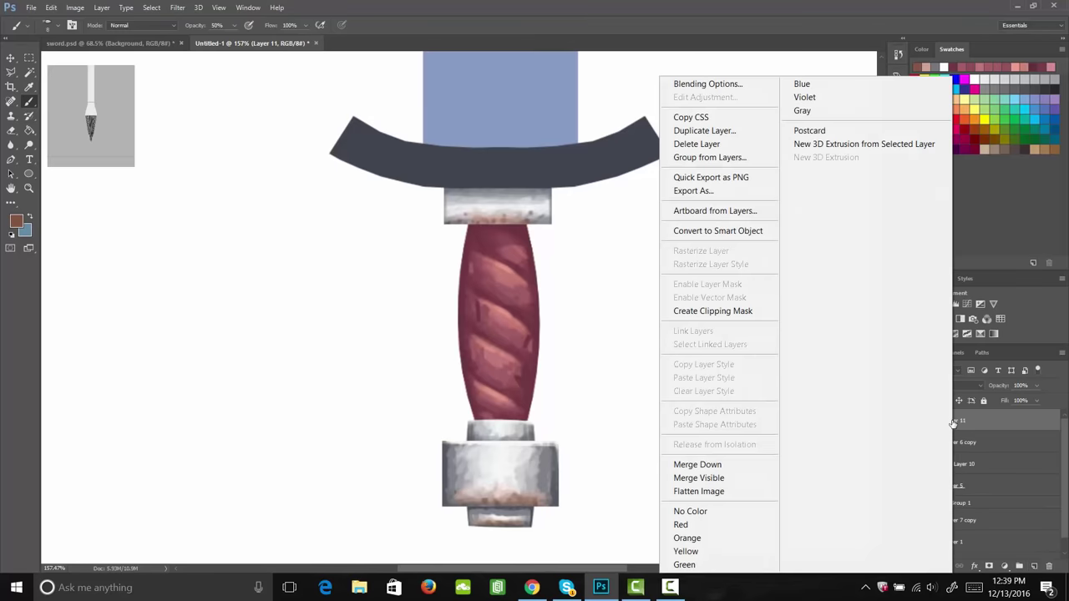
click(741, 313)
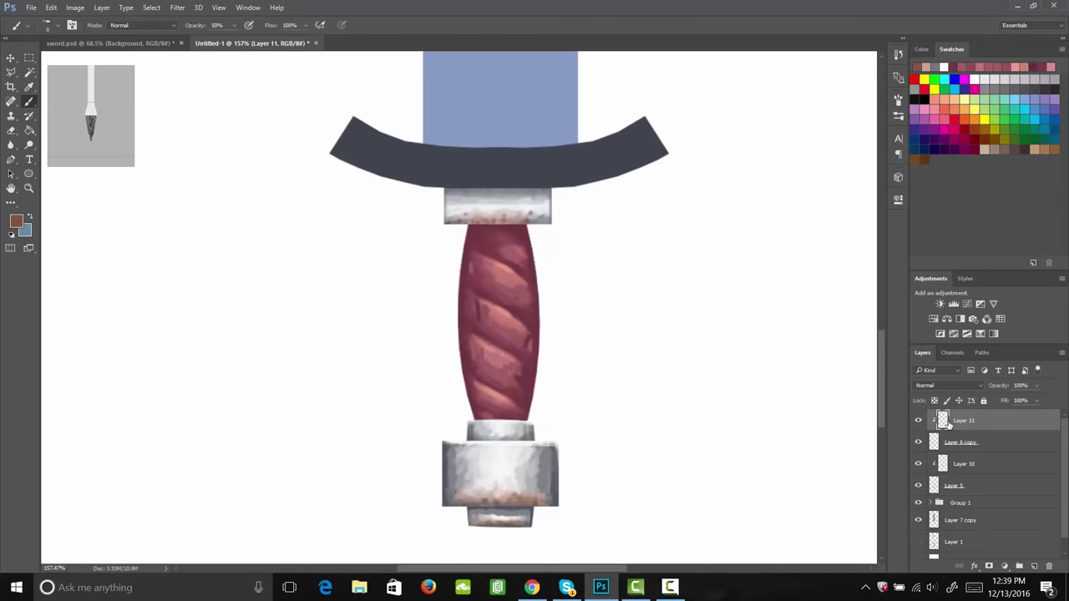
Set the foreground colour to white and brush a highlight along the crossguard's upper edge from tip to tip.
click(16, 222)
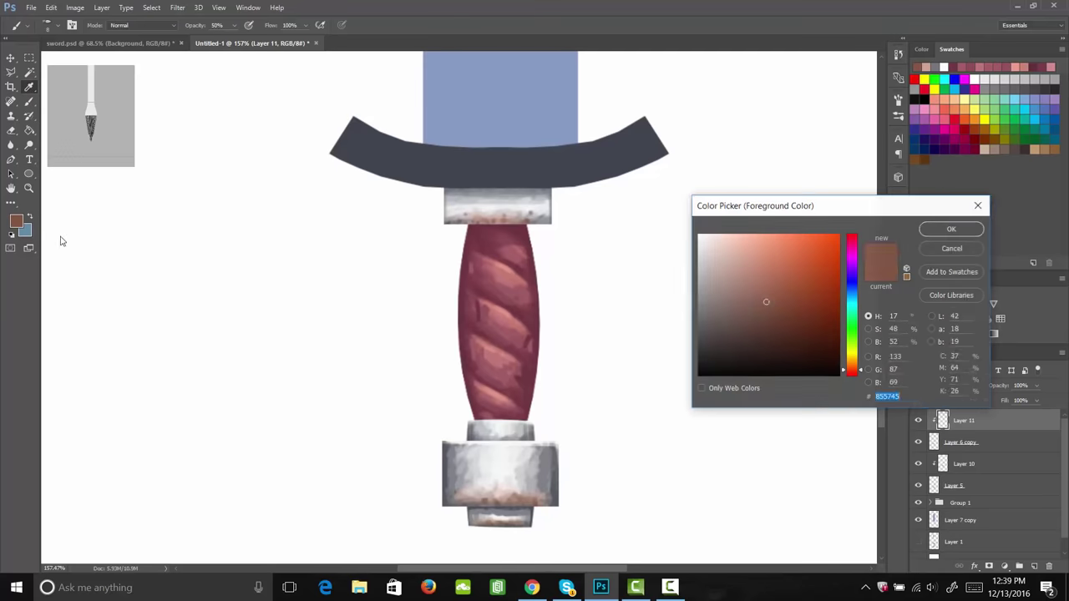
drag(743, 284, 687, 215)
key(Return)
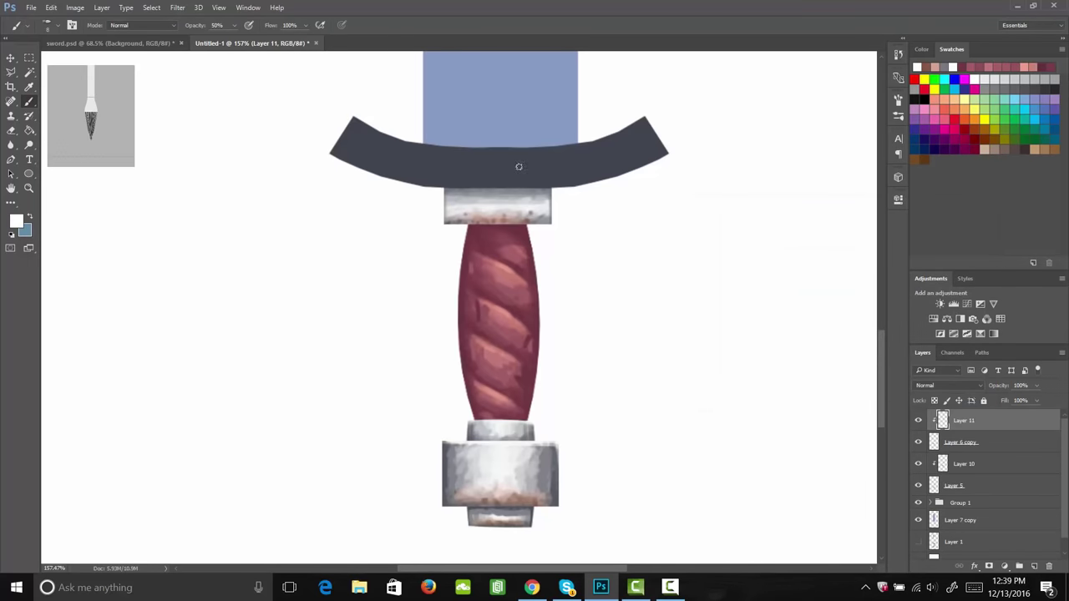
mouse_move(355, 114)
mouse_down()
mouse_move(403, 139)
mouse_move(510, 149)
mouse_move(609, 134)
mouse_move(587, 144)
mouse_move(645, 118)
mouse_up()
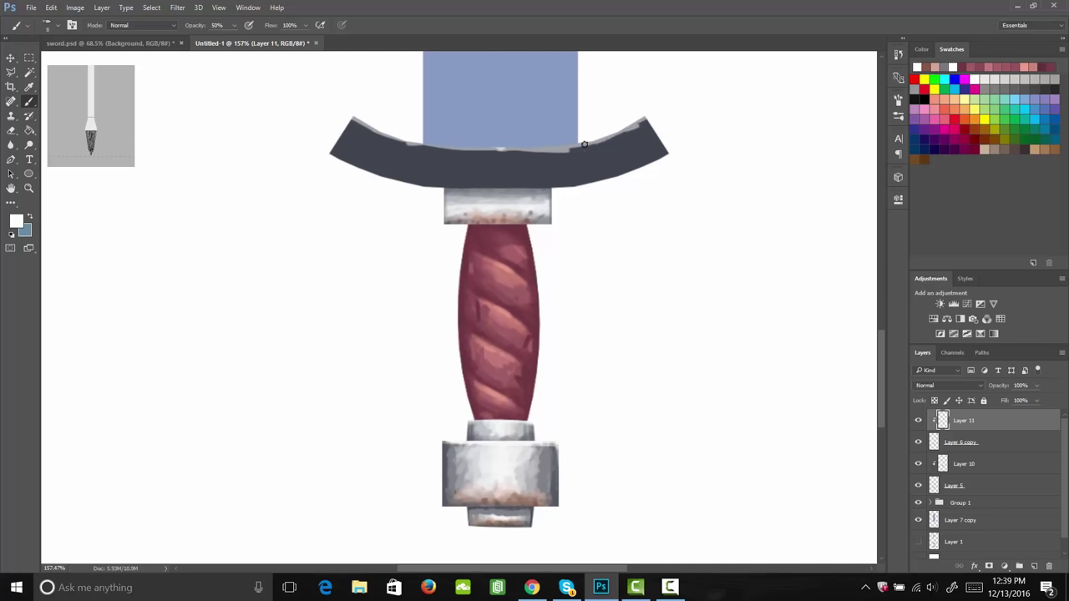
drag(365, 118, 414, 144)
mouse_move(490, 147)
mouse_down()
mouse_move(571, 146)
mouse_move(632, 126)
mouse_move(595, 144)
mouse_up()
mouse_move(375, 130)
mouse_down()
mouse_move(354, 120)
mouse_move(417, 146)
mouse_move(392, 142)
mouse_move(482, 153)
mouse_move(645, 120)
mouse_up()
mouse_move(353, 117)
mouse_down()
mouse_move(381, 136)
mouse_move(361, 122)
mouse_move(445, 146)
mouse_move(431, 146)
mouse_move(595, 144)
mouse_move(596, 131)
mouse_up()
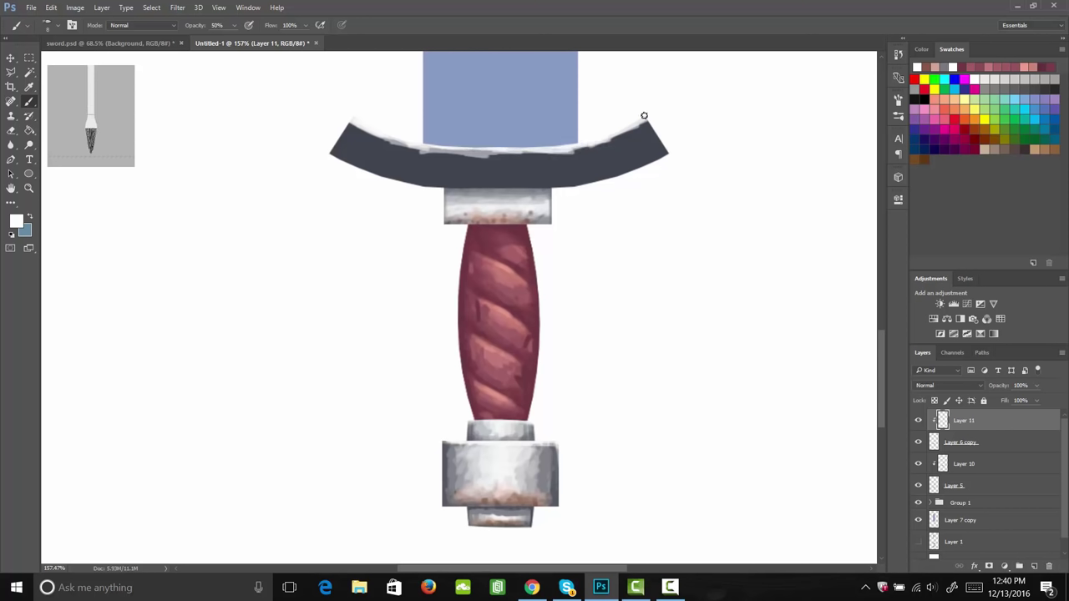
Brush white over the crossguard's body, keeping a dark rim along the lower edge, and brighten the middle with a larger brush.
drag(358, 123, 452, 148)
mouse_move(343, 122)
mouse_down()
mouse_move(346, 147)
mouse_move(358, 135)
mouse_move(361, 160)
mouse_move(349, 157)
mouse_move(458, 182)
mouse_move(440, 182)
mouse_move(566, 180)
mouse_move(536, 180)
mouse_move(595, 175)
mouse_move(666, 149)
mouse_move(628, 163)
mouse_move(651, 131)
mouse_move(636, 126)
mouse_move(642, 139)
mouse_move(660, 131)
mouse_move(589, 162)
mouse_move(603, 168)
mouse_move(519, 174)
mouse_move(502, 161)
mouse_move(512, 162)
mouse_move(439, 149)
mouse_move(431, 161)
mouse_move(458, 166)
mouse_move(438, 171)
mouse_move(458, 178)
mouse_move(541, 169)
mouse_move(530, 154)
mouse_move(579, 167)
mouse_move(370, 159)
mouse_move(387, 164)
mouse_move(388, 153)
mouse_move(351, 138)
mouse_move(401, 152)
mouse_move(350, 136)
mouse_move(413, 148)
mouse_move(421, 176)
mouse_move(463, 157)
mouse_move(478, 174)
mouse_move(386, 171)
mouse_move(424, 158)
mouse_move(381, 131)
mouse_move(358, 148)
mouse_move(396, 162)
mouse_move(584, 156)
mouse_move(563, 172)
mouse_move(624, 152)
mouse_up()
key(s)
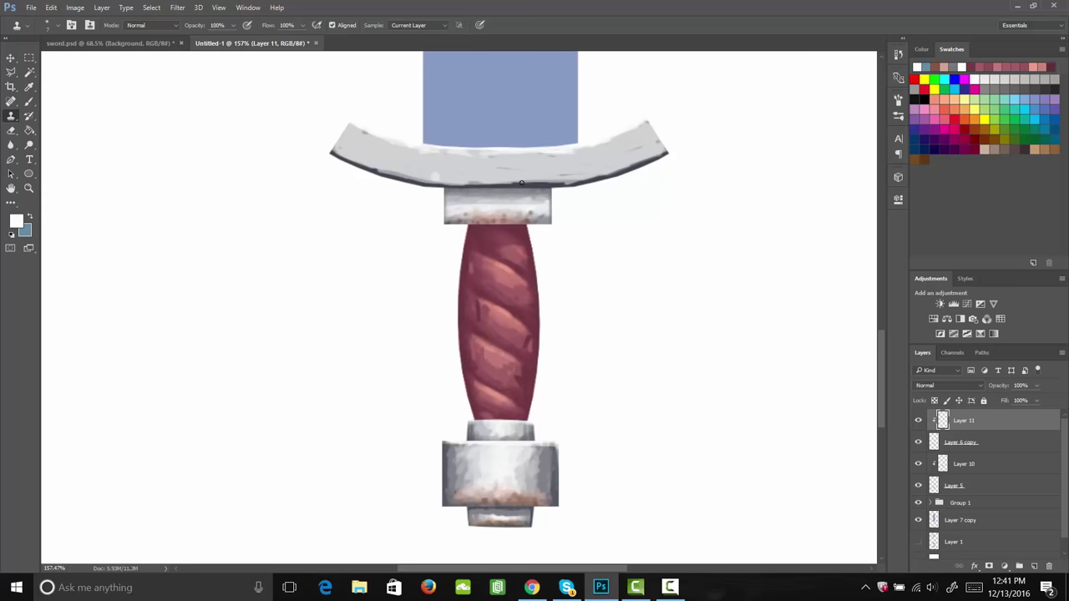
key(b)
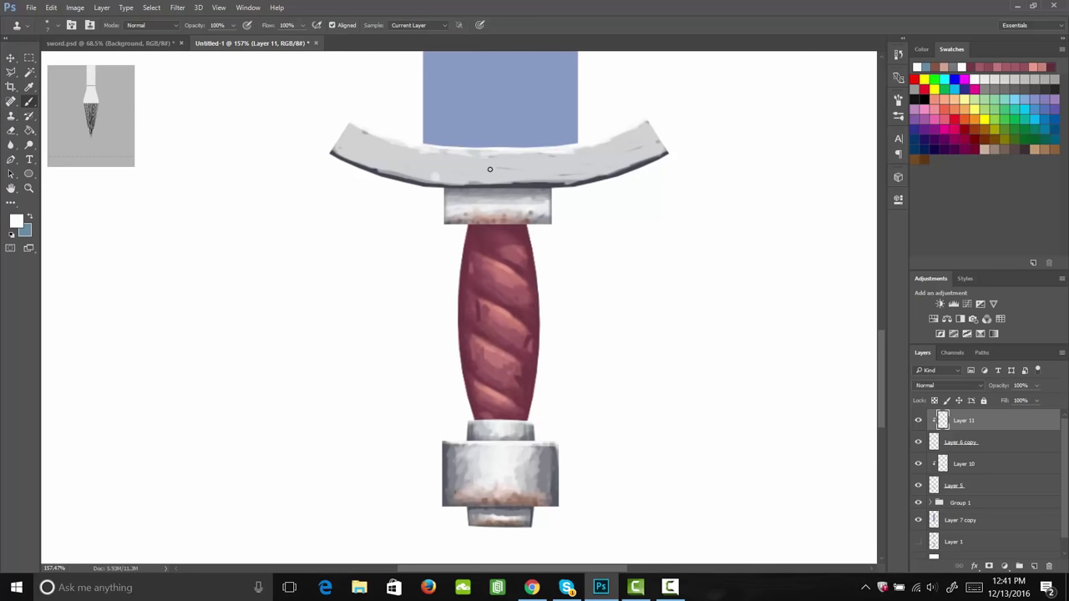
mouse_move(480, 158)
mouse_down()
mouse_move(364, 145)
mouse_move(484, 170)
mouse_move(449, 172)
mouse_move(627, 143)
mouse_move(625, 158)
mouse_move(601, 166)
mouse_move(441, 154)
mouse_move(452, 169)
mouse_move(579, 167)
mouse_move(439, 164)
mouse_move(505, 168)
mouse_move(512, 156)
mouse_move(532, 166)
mouse_move(472, 167)
mouse_move(535, 170)
mouse_move(472, 156)
mouse_move(533, 174)
mouse_move(474, 152)
mouse_move(665, 146)
mouse_move(633, 154)
mouse_move(660, 153)
mouse_move(593, 138)
mouse_move(556, 156)
mouse_move(361, 145)
mouse_move(632, 124)
mouse_move(609, 140)
mouse_move(644, 144)
mouse_move(614, 161)
mouse_up()
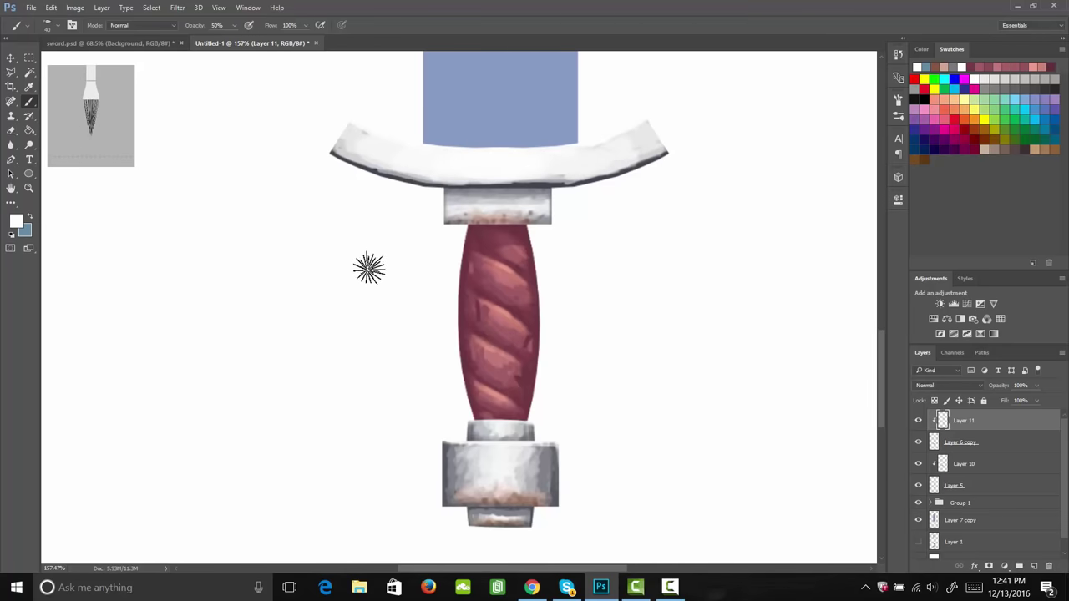
Sample a light grey from the crossguard and, with a smaller brush, paint subtle tonal strokes across its middle and one end.
key(i)
click(361, 149)
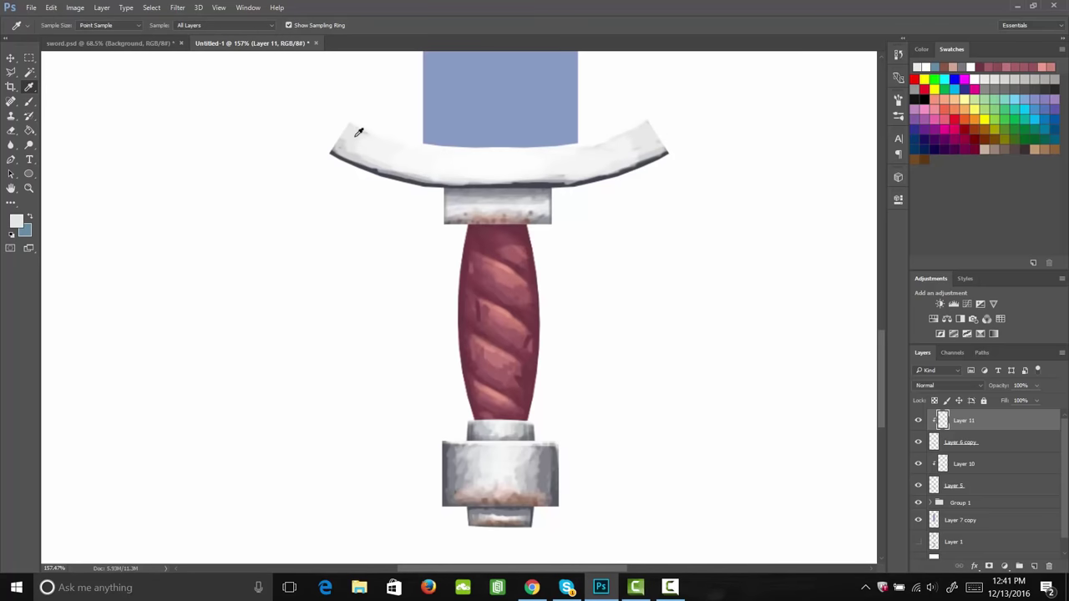
key(b)
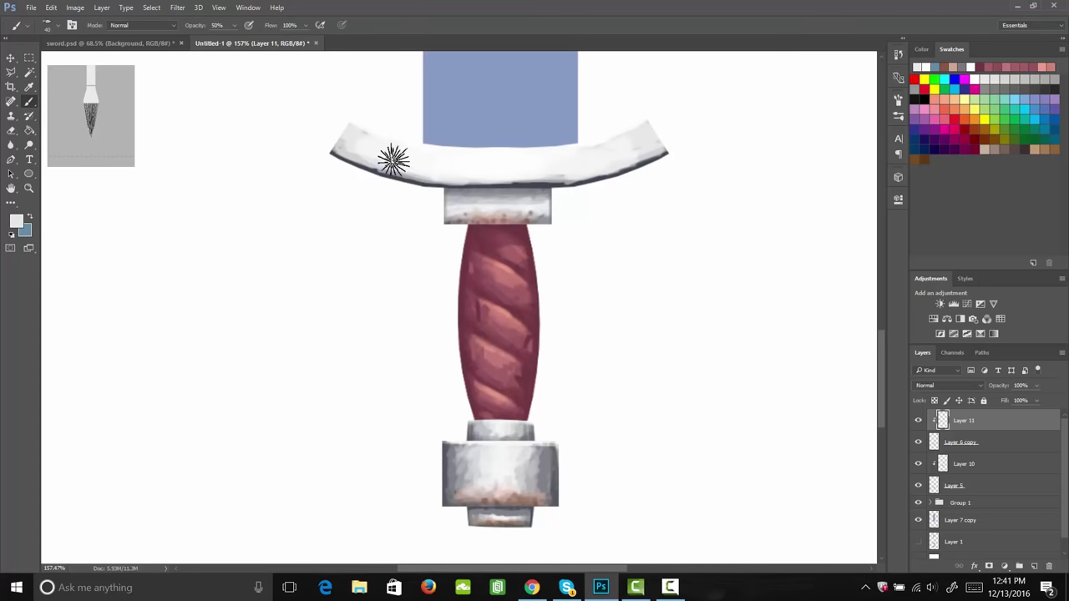
key(bracketleft)
key(bracketleft)
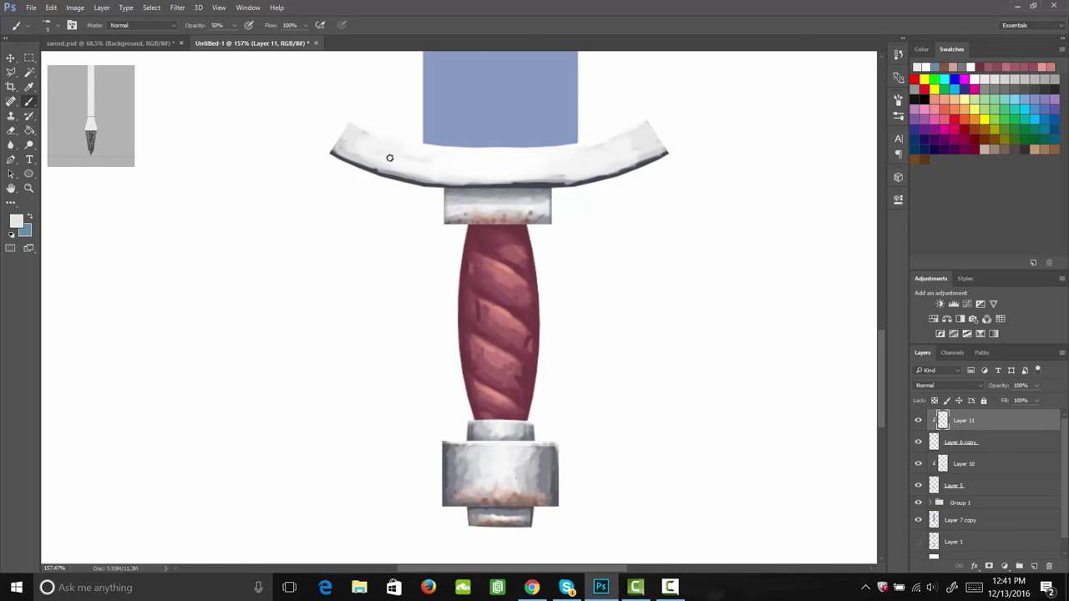
mouse_move(454, 162)
mouse_down()
mouse_move(542, 172)
mouse_move(516, 155)
mouse_move(581, 162)
mouse_move(559, 161)
mouse_move(620, 144)
mouse_move(599, 168)
mouse_move(626, 157)
mouse_move(620, 148)
mouse_move(607, 165)
mouse_move(635, 144)
mouse_move(609, 152)
mouse_move(671, 145)
mouse_move(549, 171)
mouse_up()
drag(350, 131, 338, 152)
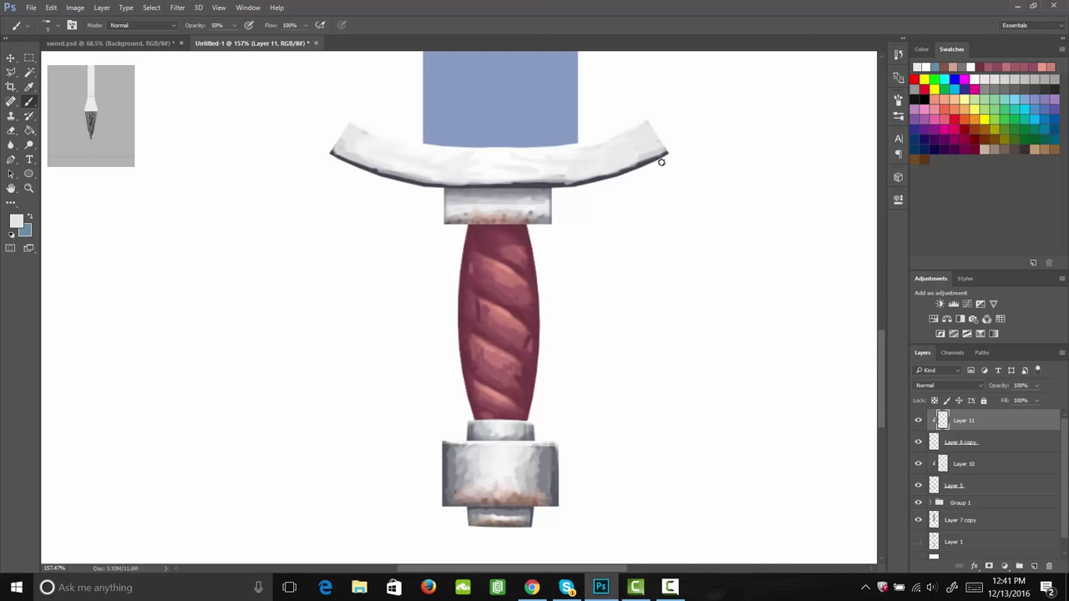
Soften the dark lower rim of the crossguard with light grey strokes and blend the tone across both arms.
drag(658, 134, 666, 153)
mouse_move(331, 157)
mouse_down()
mouse_move(355, 167)
mouse_move(332, 150)
mouse_move(387, 177)
mouse_move(483, 189)
mouse_move(561, 185)
mouse_move(539, 187)
mouse_move(580, 185)
mouse_move(672, 146)
mouse_move(532, 177)
mouse_up()
mouse_move(441, 170)
mouse_down()
mouse_move(348, 148)
mouse_move(365, 151)
mouse_move(353, 128)
mouse_move(380, 122)
mouse_up()
mouse_move(645, 127)
mouse_down()
mouse_move(661, 131)
mouse_move(585, 159)
mouse_up()
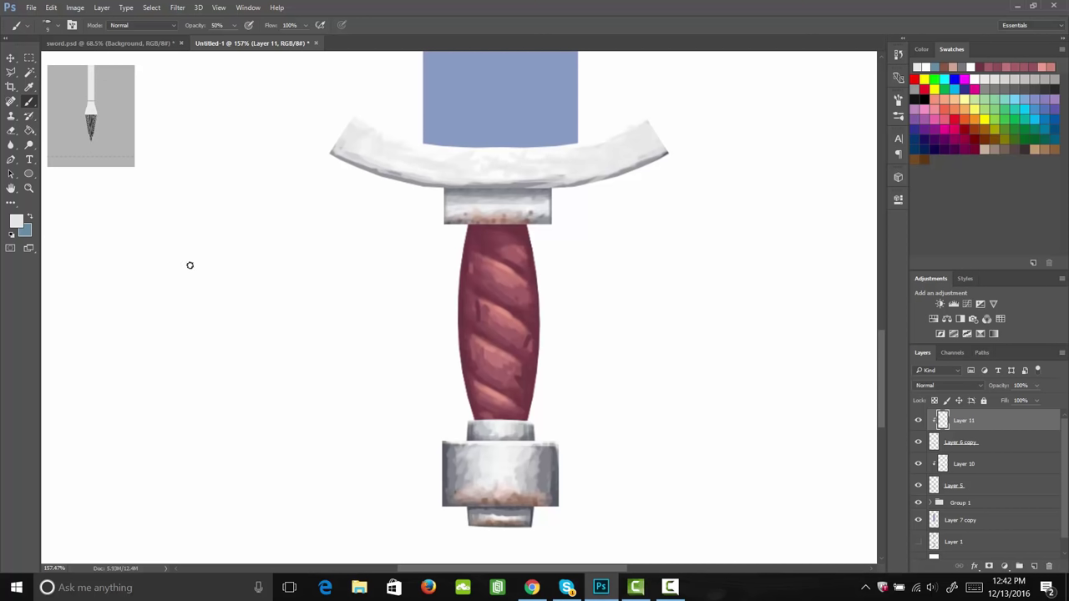
Choose a pale orange foreground colour and brush a faint rust tint along the crossguard's lower edge at 20% opacity.
click(16, 221)
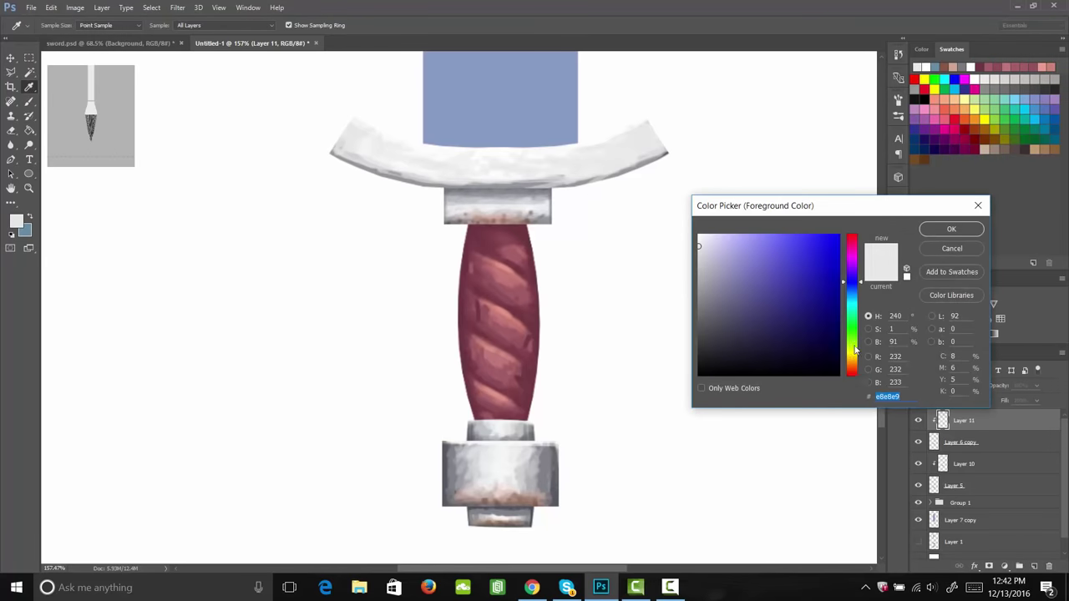
drag(855, 350, 856, 371)
click(734, 258)
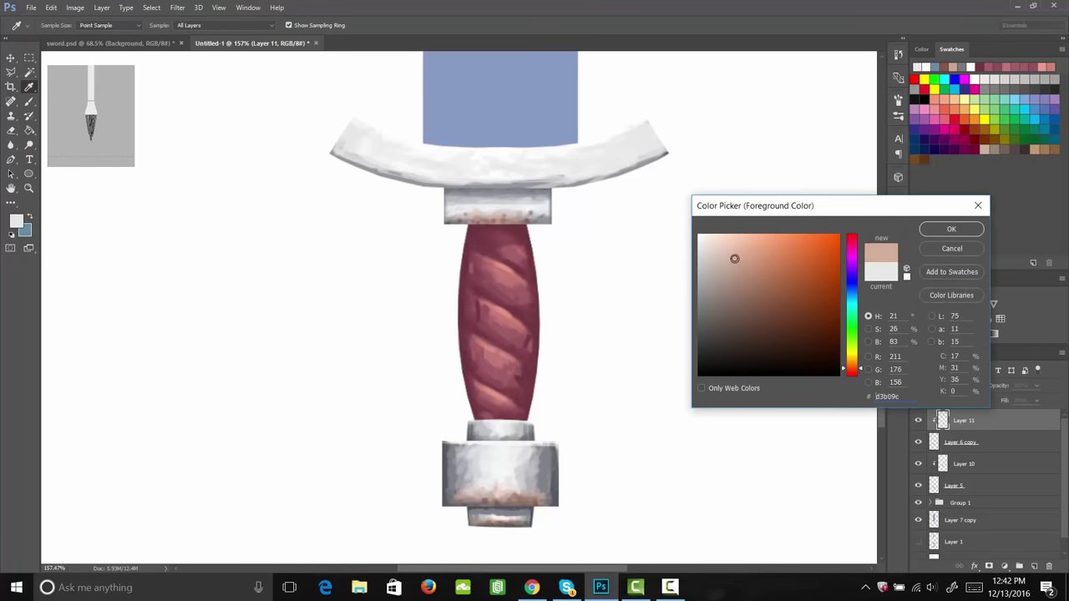
click(951, 229)
mouse_move(450, 182)
mouse_down()
mouse_move(473, 185)
mouse_move(414, 181)
mouse_up()
key(ctrl+z)
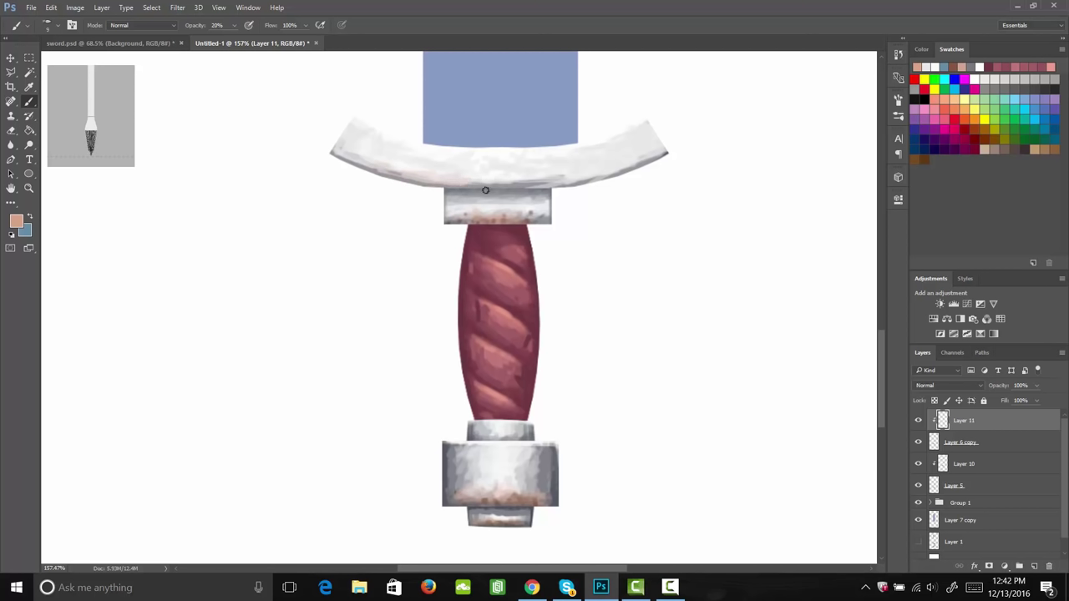
mouse_move(502, 183)
mouse_down()
mouse_move(520, 173)
mouse_move(519, 182)
mouse_up()
mouse_move(644, 169)
mouse_down()
mouse_move(666, 156)
mouse_move(577, 195)
mouse_up()
mouse_move(432, 173)
mouse_down()
mouse_move(458, 174)
mouse_move(355, 160)
mouse_move(415, 160)
mouse_move(501, 183)
mouse_move(480, 181)
mouse_move(648, 171)
mouse_up()
Darken the foreground colour to #b07a5d and deepen the rust tint along the middle of the crossguard's lower edge.
click(16, 221)
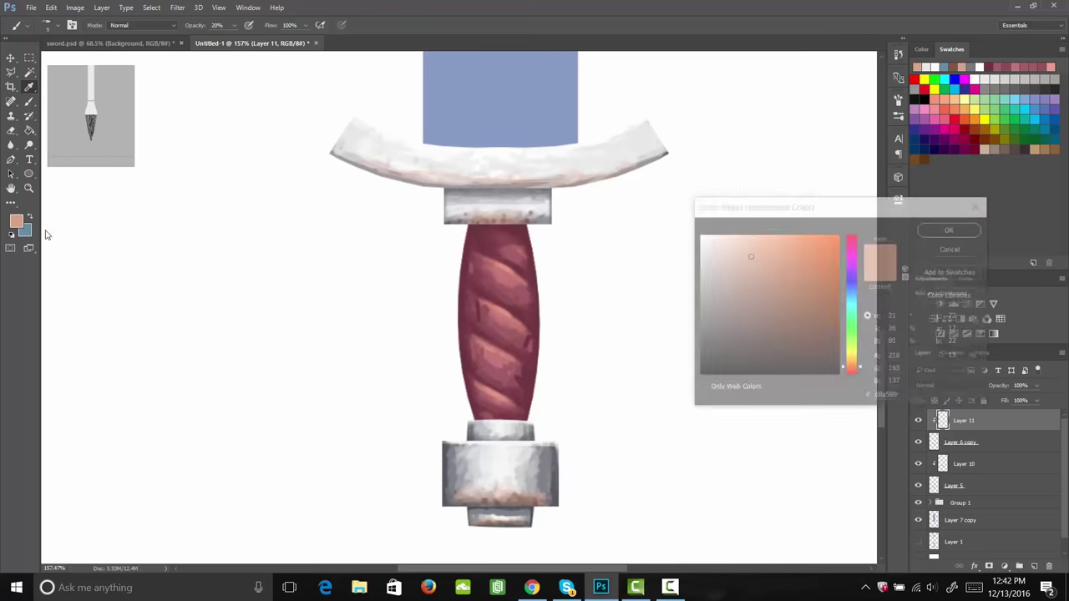
drag(754, 251, 764, 278)
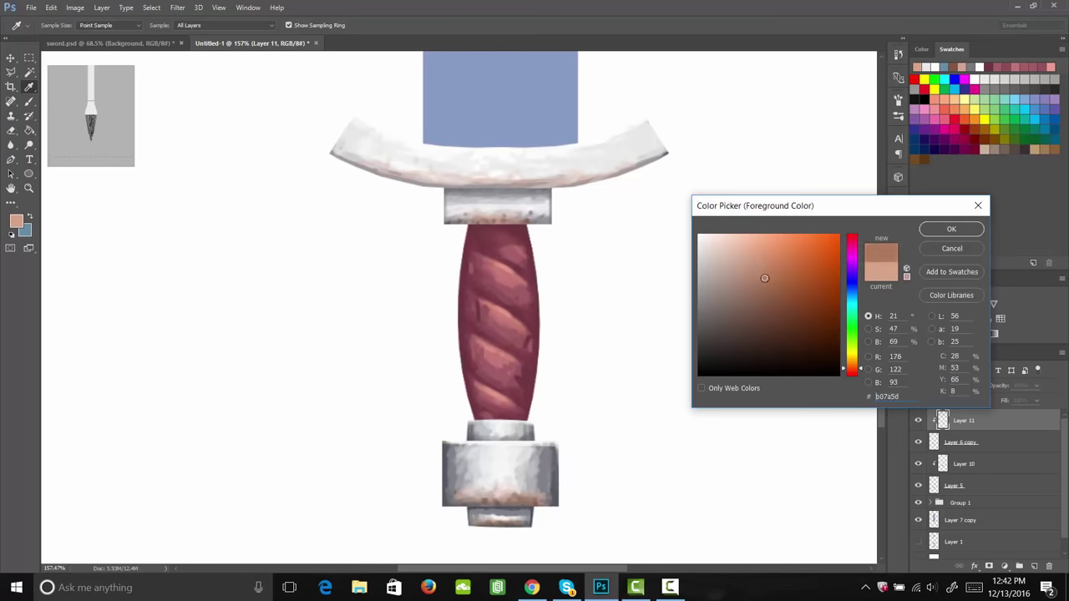
click(951, 230)
mouse_move(420, 184)
mouse_down()
mouse_move(356, 164)
mouse_move(447, 183)
mouse_move(594, 186)
mouse_move(624, 172)
mouse_move(577, 178)
mouse_up()
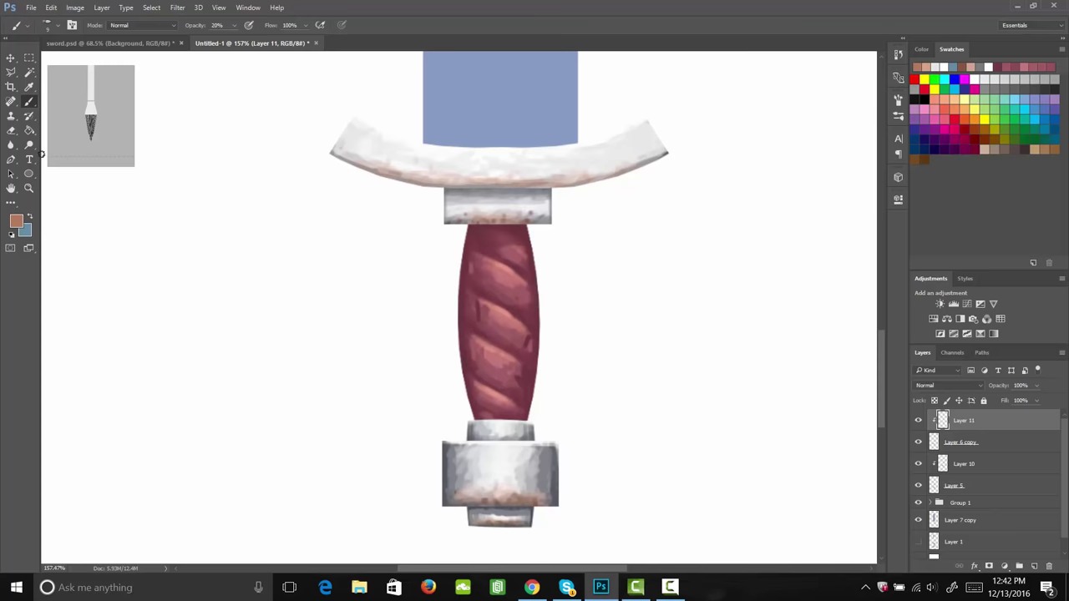
Set the foreground colour to brown #926248 and dab rust spots along the crossguard's lower edge at 50% opacity.
click(15, 223)
click(770, 295)
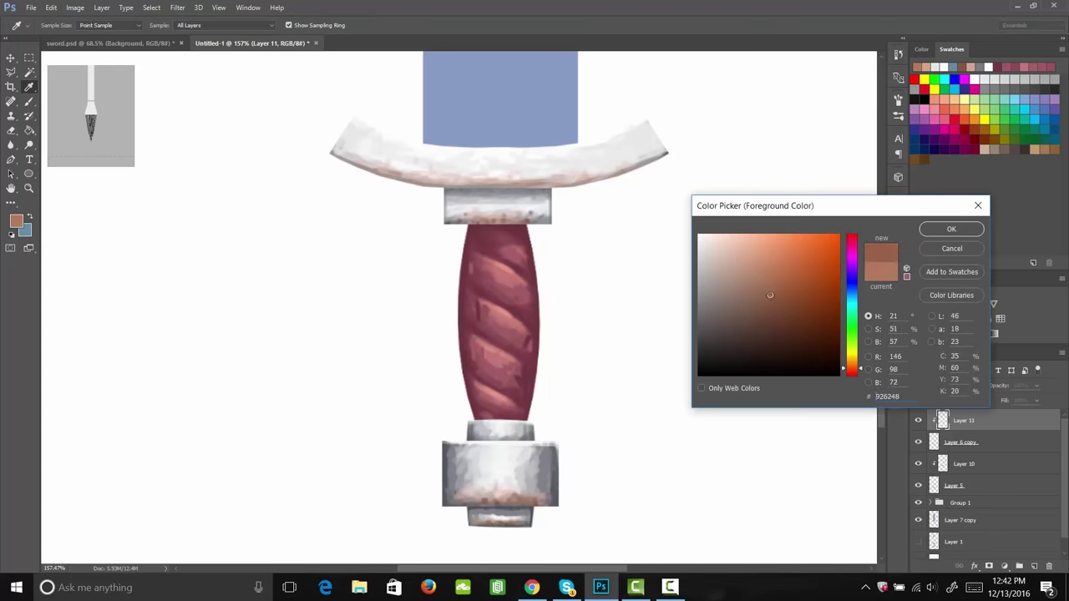
click(951, 230)
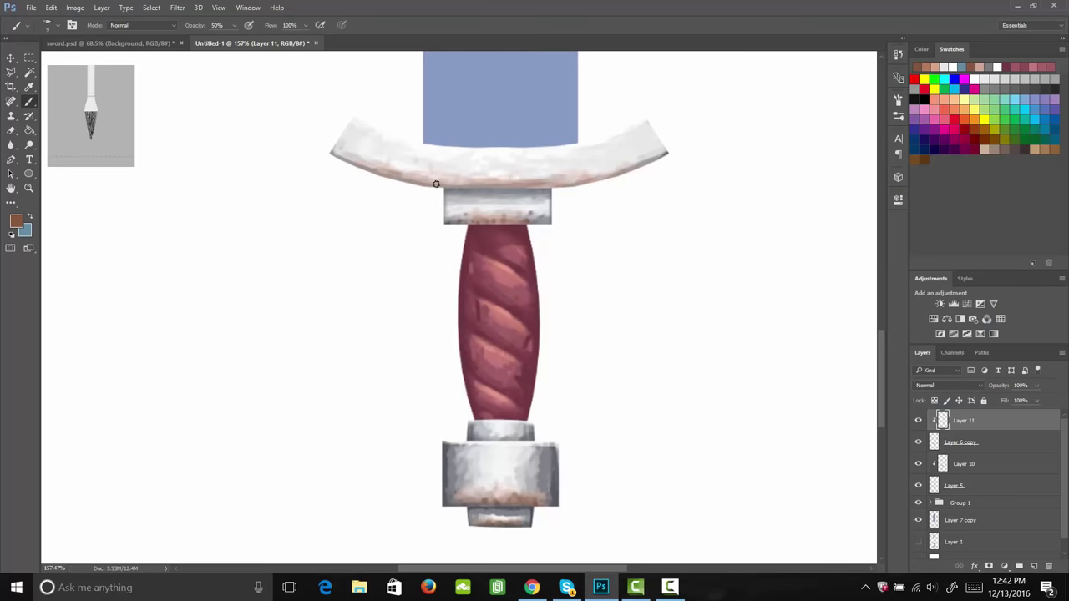
drag(437, 186, 589, 180)
click(398, 180)
Sample a light grey from the crossguard and shade both of its ends.
key(i)
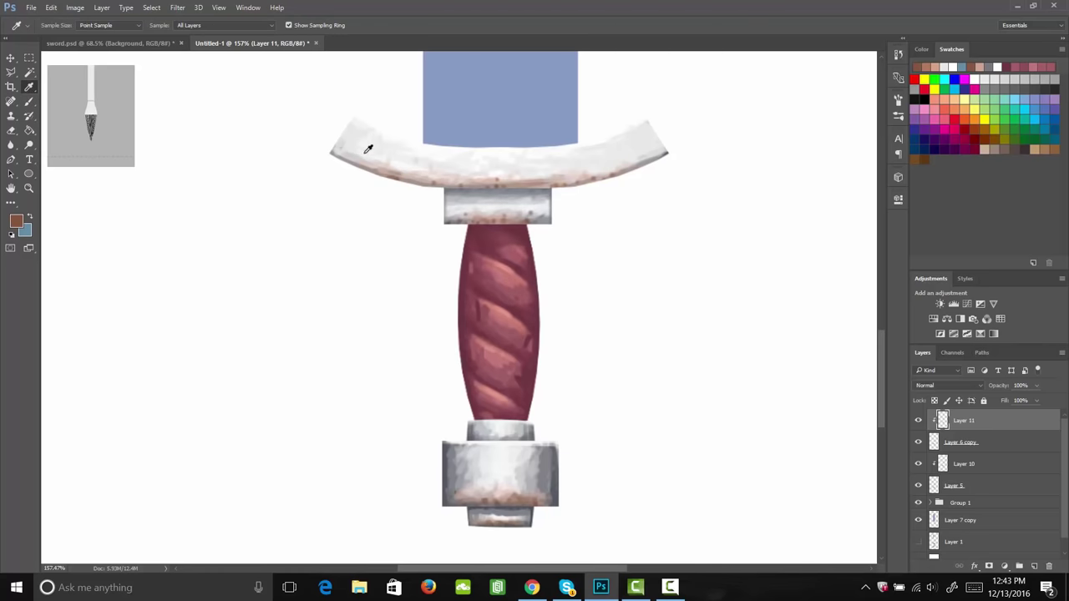
click(354, 154)
key(b)
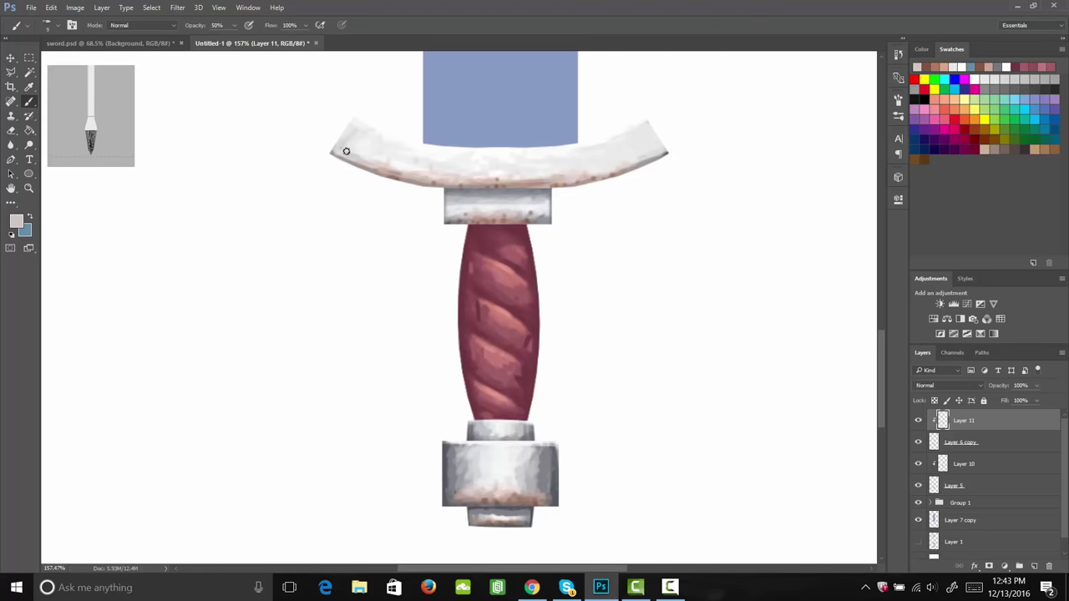
mouse_move(364, 134)
mouse_down()
mouse_move(362, 158)
mouse_move(370, 147)
mouse_move(356, 148)
mouse_move(421, 147)
mouse_up()
mouse_move(661, 148)
mouse_down()
mouse_move(603, 148)
mouse_move(650, 154)
mouse_up()
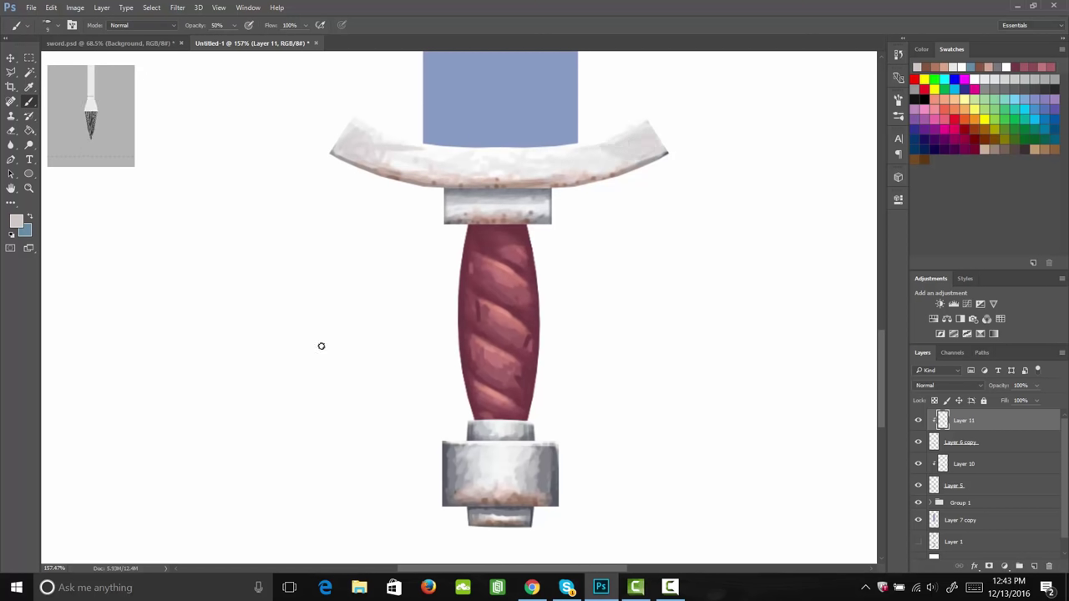
Sample white from the crossguard's upper edge and brush highlights over its middle and around both tips.
key(i)
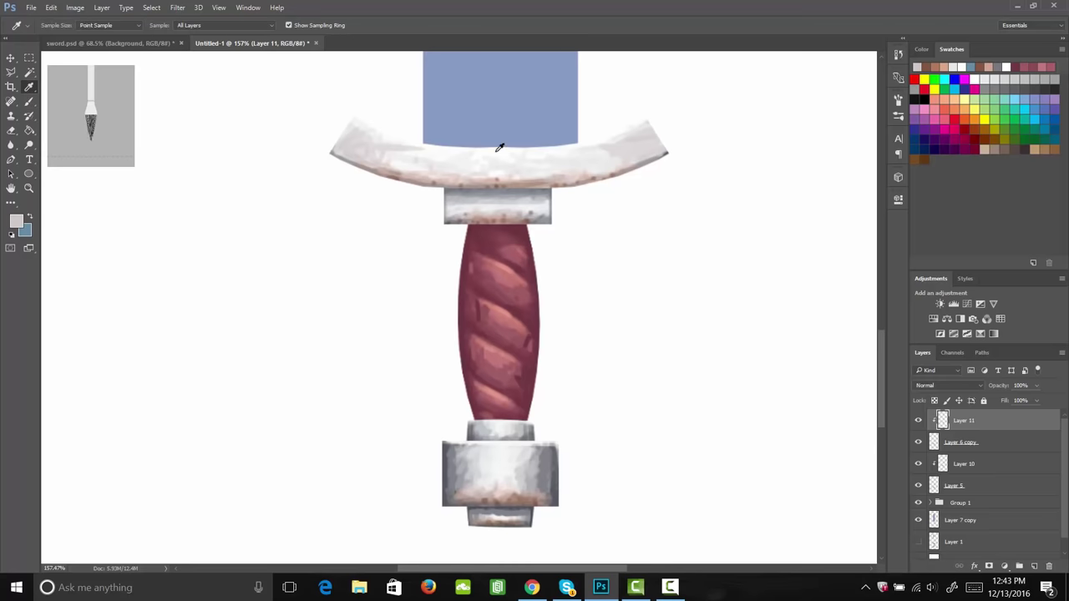
click(499, 146)
key(b)
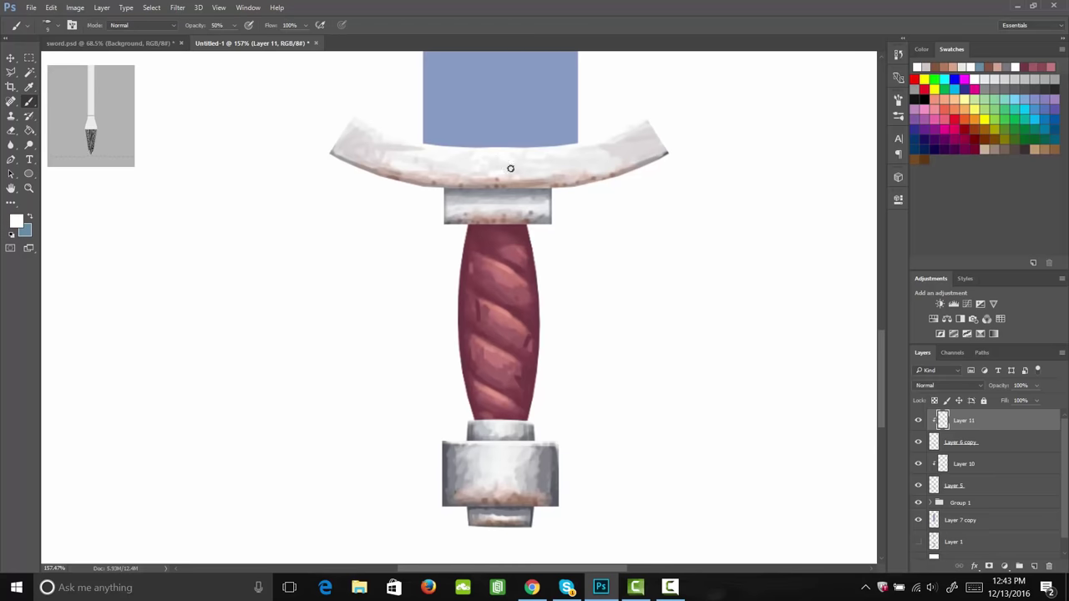
mouse_move(558, 171)
mouse_down()
mouse_move(497, 161)
mouse_move(536, 165)
mouse_up()
drag(635, 121, 651, 118)
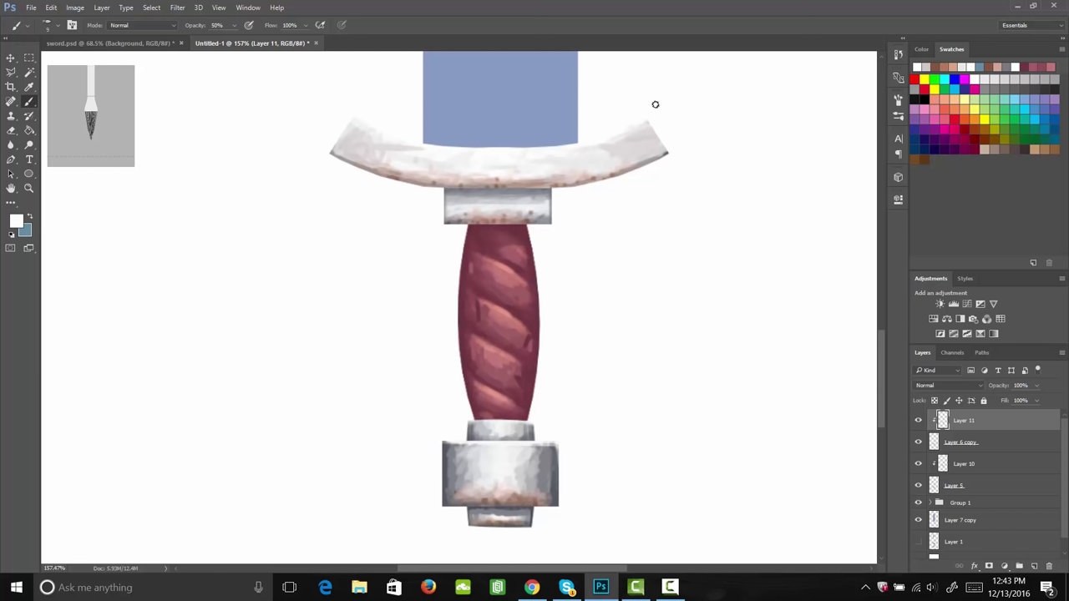
mouse_move(378, 115)
mouse_down()
mouse_move(346, 103)
mouse_move(347, 141)
mouse_move(344, 121)
mouse_move(363, 113)
mouse_move(325, 156)
mouse_move(363, 115)
mouse_move(316, 172)
mouse_move(364, 111)
mouse_move(325, 161)
mouse_up()
drag(641, 121, 678, 163)
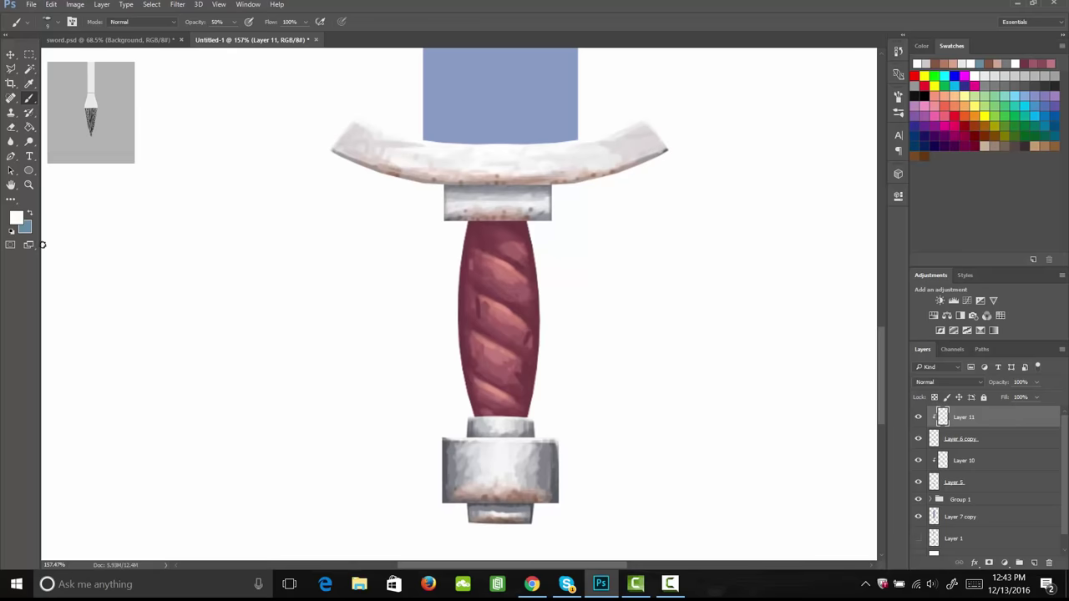
Set the foreground colour to pale orange-pink #deac97 and paint a rust line along the outer parts of the crossguard's lower edge.
click(16, 218)
drag(852, 358, 854, 370)
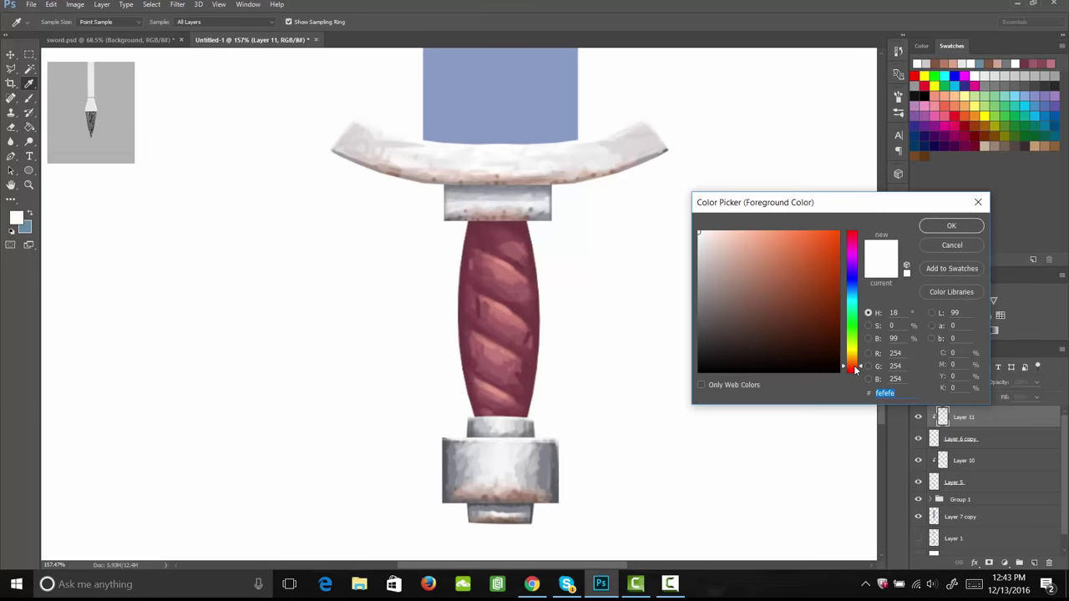
click(743, 250)
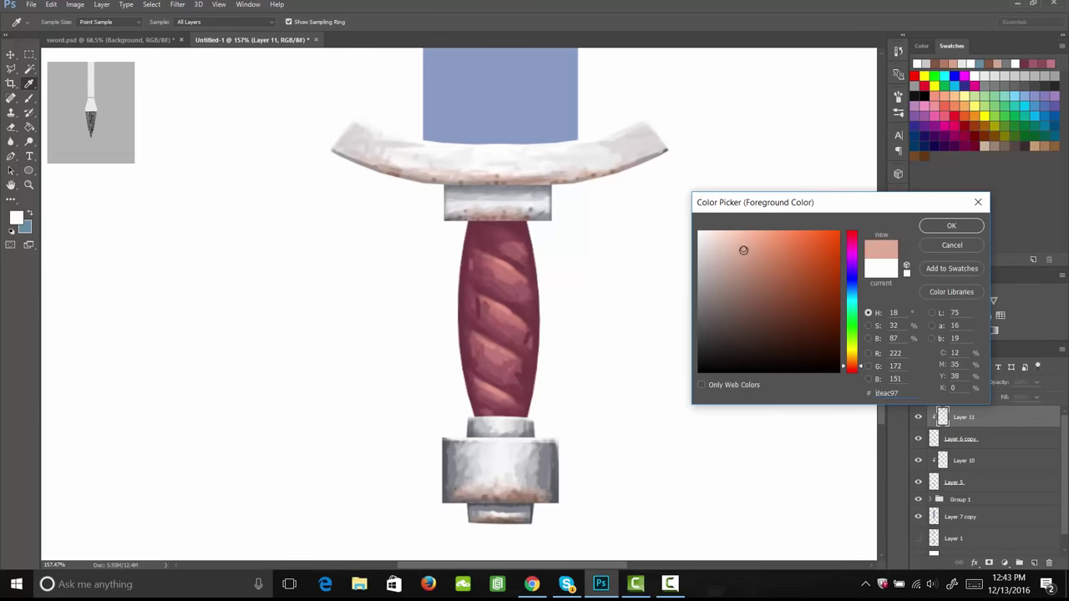
click(949, 227)
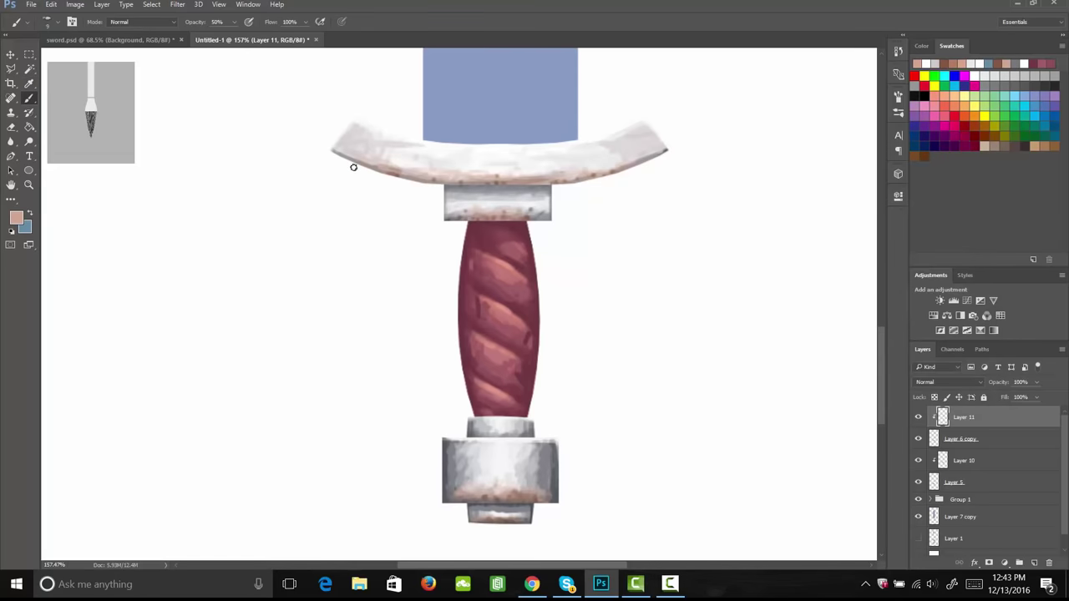
drag(337, 155, 396, 188)
Expand Group 1 and toggle Layer 7's visibility to check which part of the sword it holds.
click(965, 460)
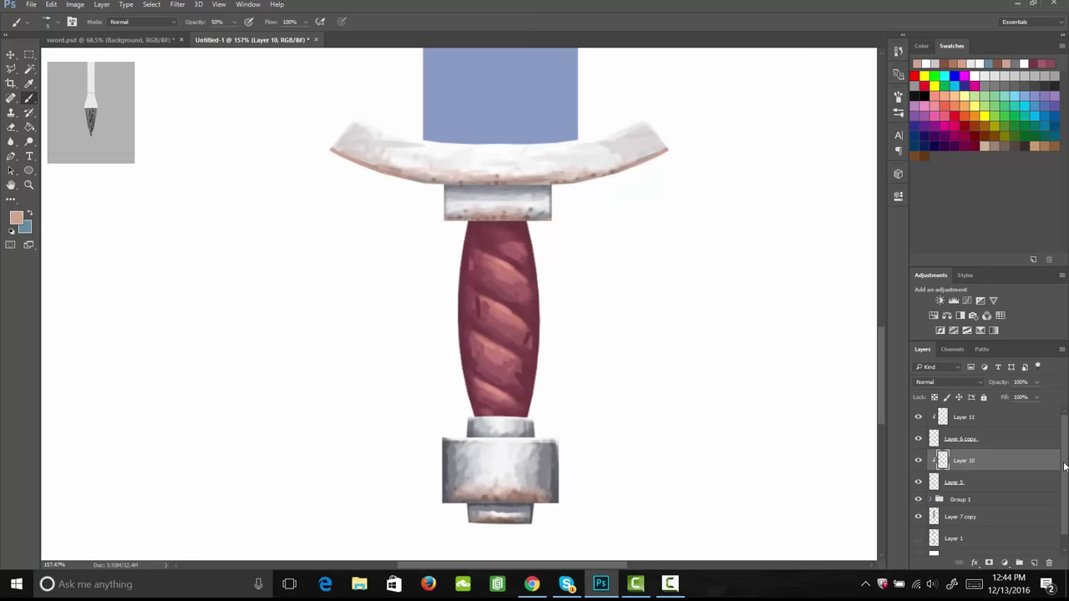
drag(1063, 466, 1064, 518)
click(929, 485)
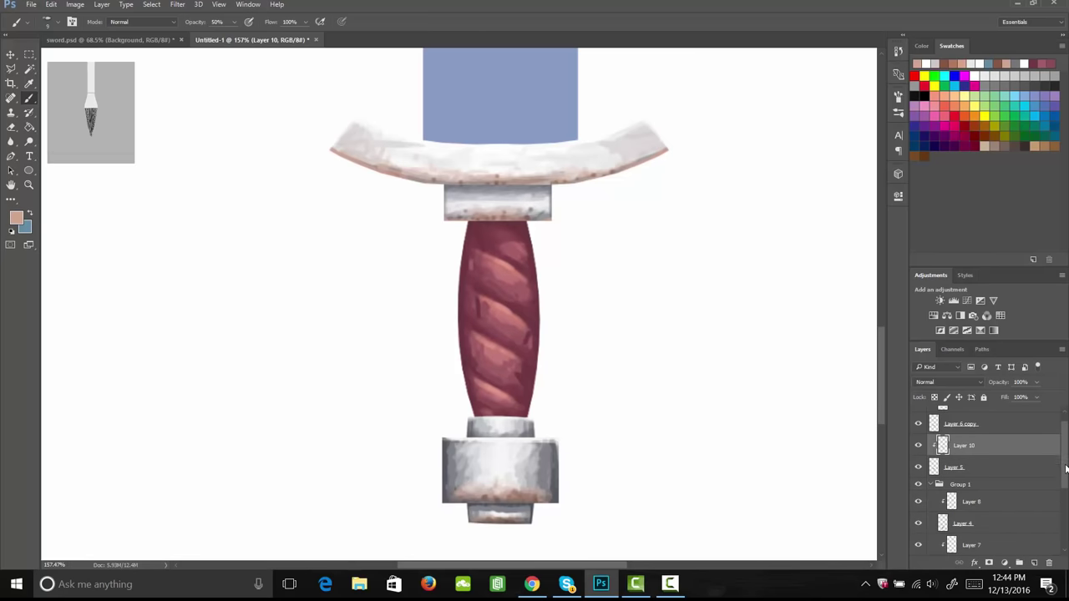
drag(1066, 469, 1061, 473)
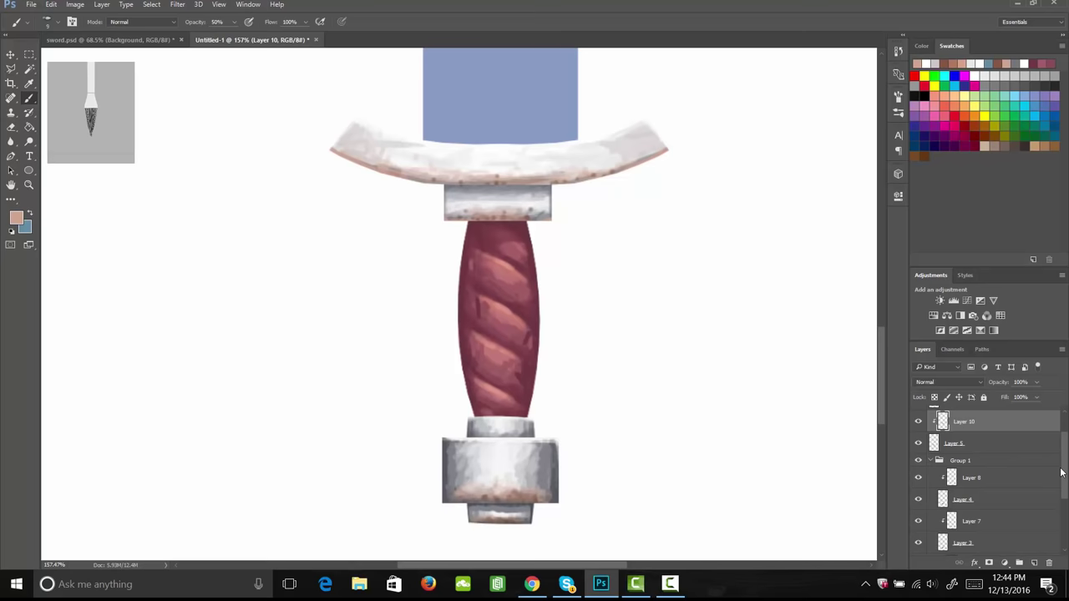
click(994, 521)
click(918, 521)
click(917, 521)
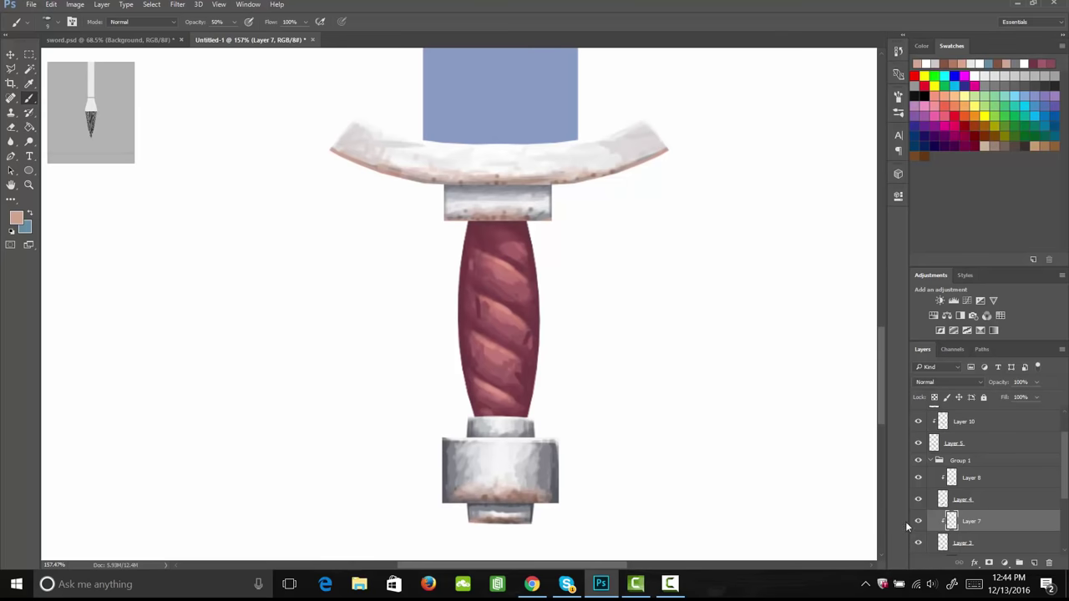
Paint a pale orange-pink rust line along the pommel's lower edge on Layer 8, and collapse Group 1.
click(993, 478)
click(918, 477)
click(918, 478)
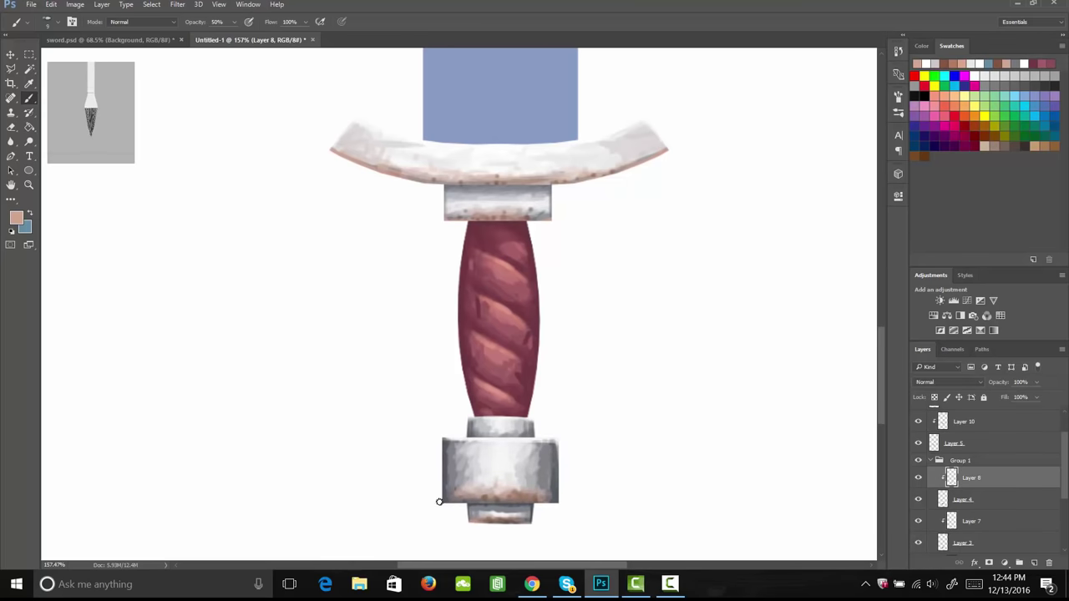
key(shift)
click(931, 460)
drag(1065, 487, 1065, 442)
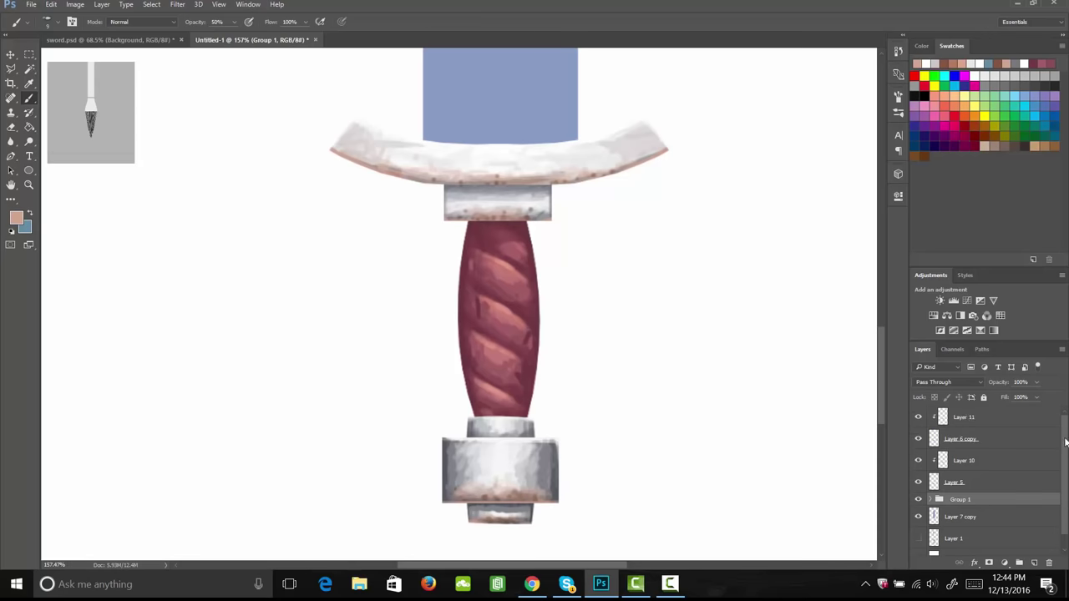
Sample a light grey from the crossguard on Layer 11 and brush shading over both of its ends at 100% opacity.
click(966, 419)
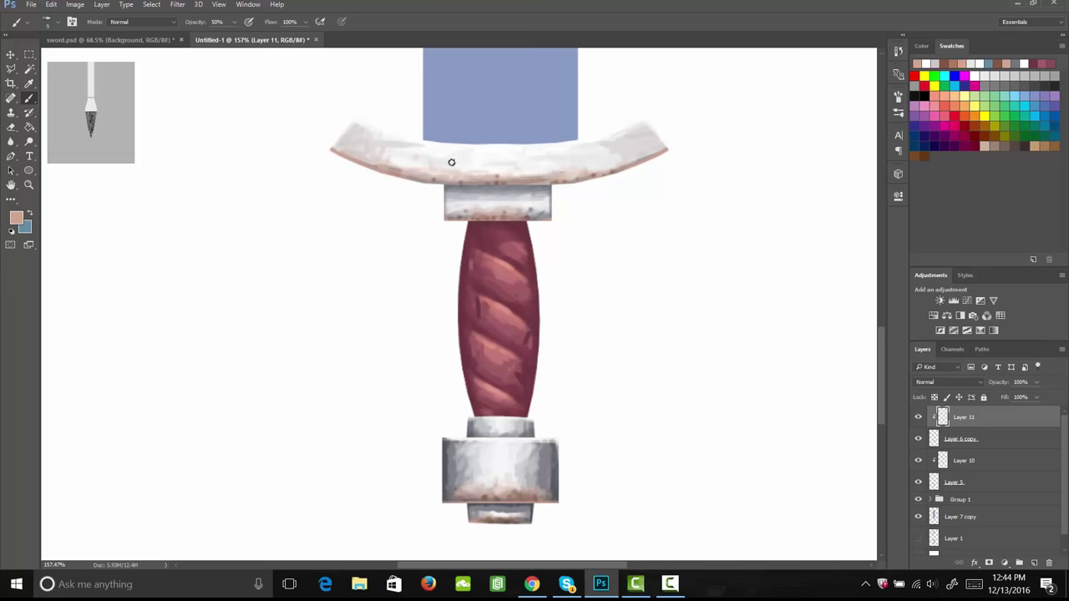
key(i)
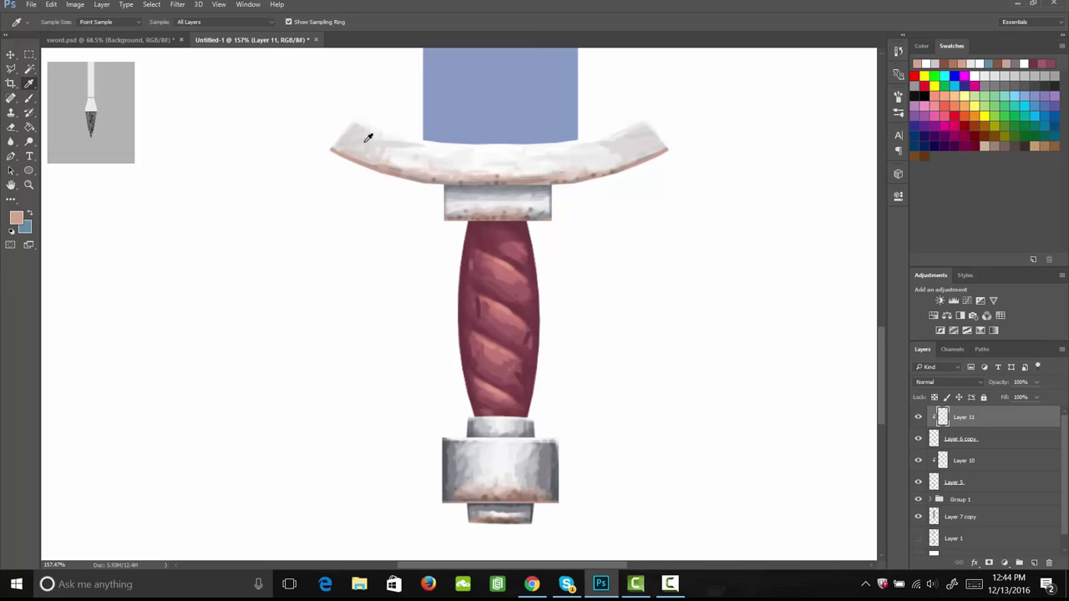
click(370, 148)
key(b)
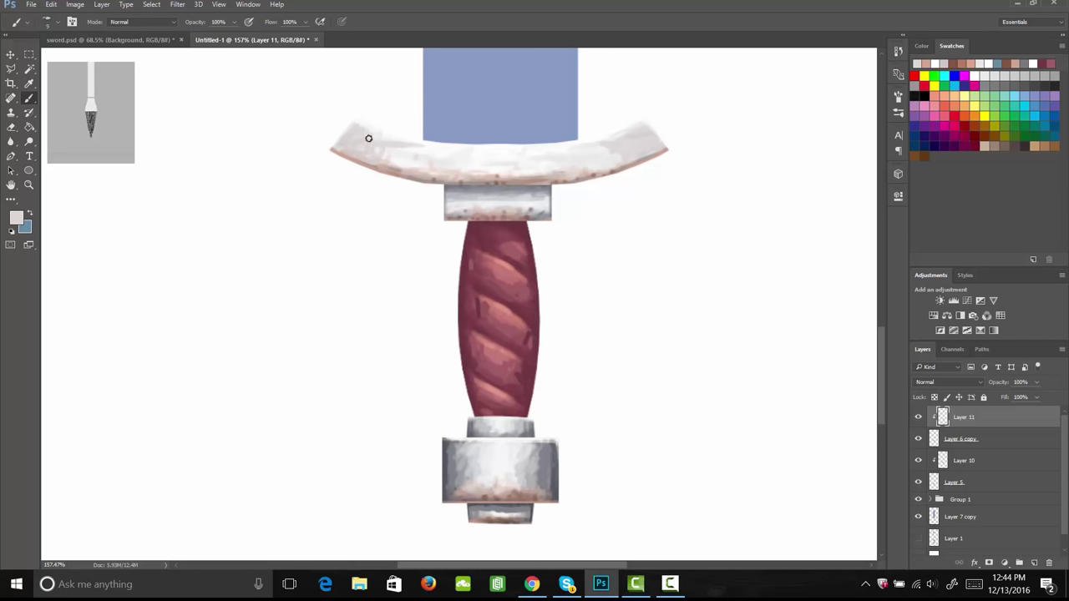
mouse_move(369, 138)
mouse_down()
mouse_move(367, 157)
mouse_move(408, 153)
mouse_up()
mouse_move(614, 146)
mouse_down()
mouse_move(628, 162)
mouse_move(601, 160)
mouse_up()
Sample near-white from the crossguard and brush it over the inner edges of the grey shading on both sides.
key(i)
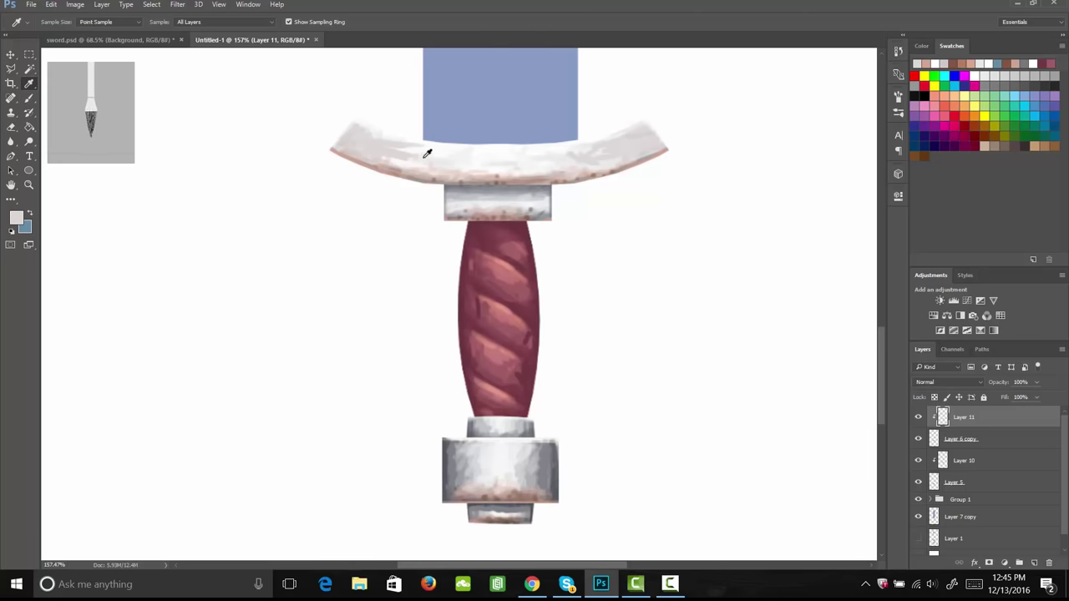
click(427, 155)
key(b)
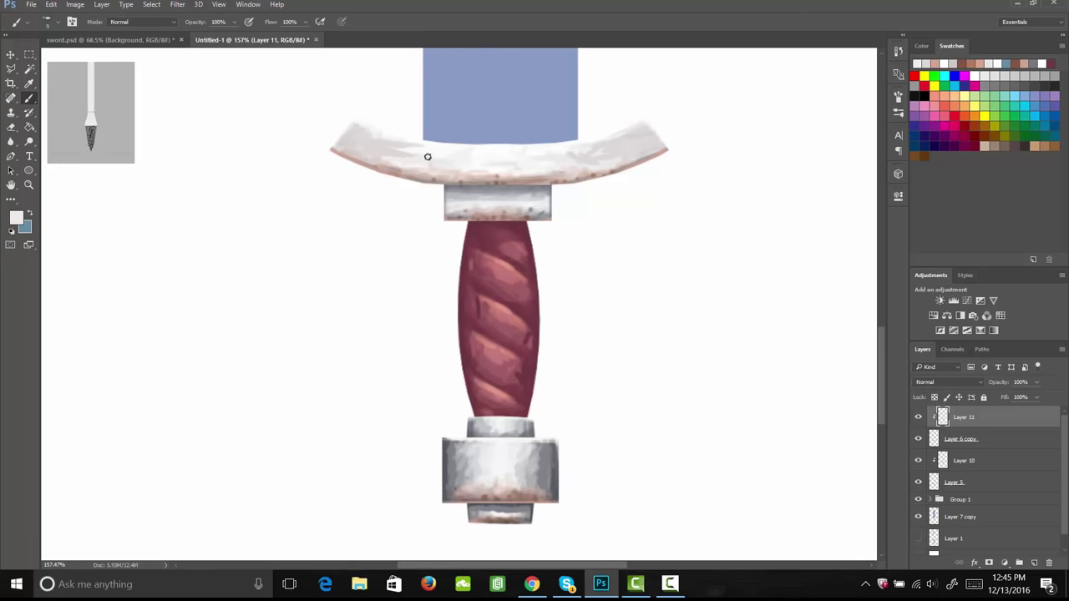
drag(416, 156, 386, 153)
mouse_move(587, 159)
mouse_down()
mouse_move(572, 150)
mouse_move(589, 151)
mouse_up()
drag(384, 146, 371, 146)
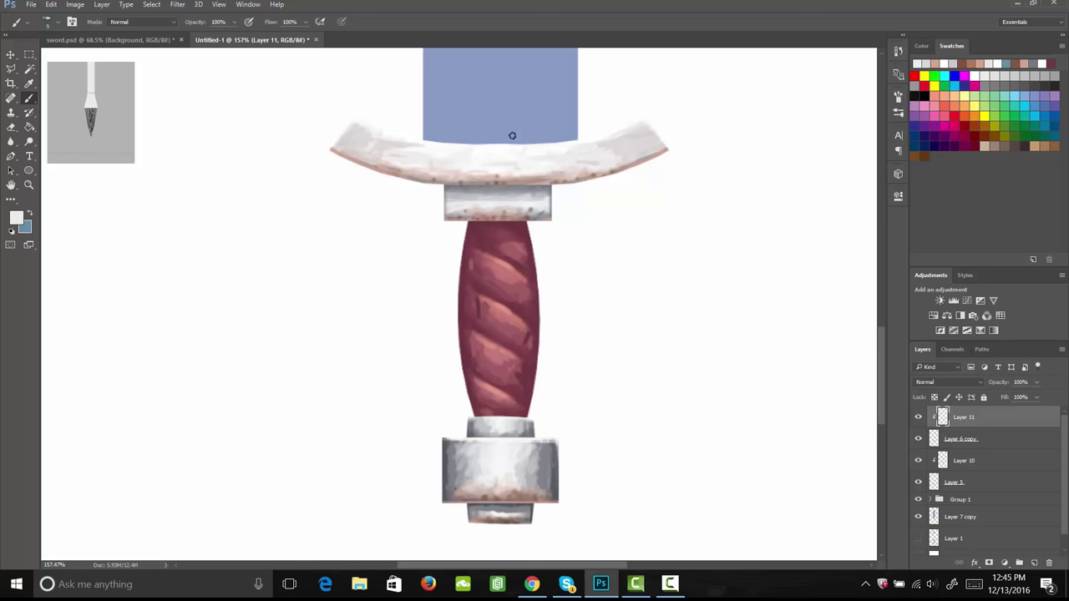
Sample a pale pink from the crossguard and brush a soft rust tint above its lower edge and at its tip.
key(i)
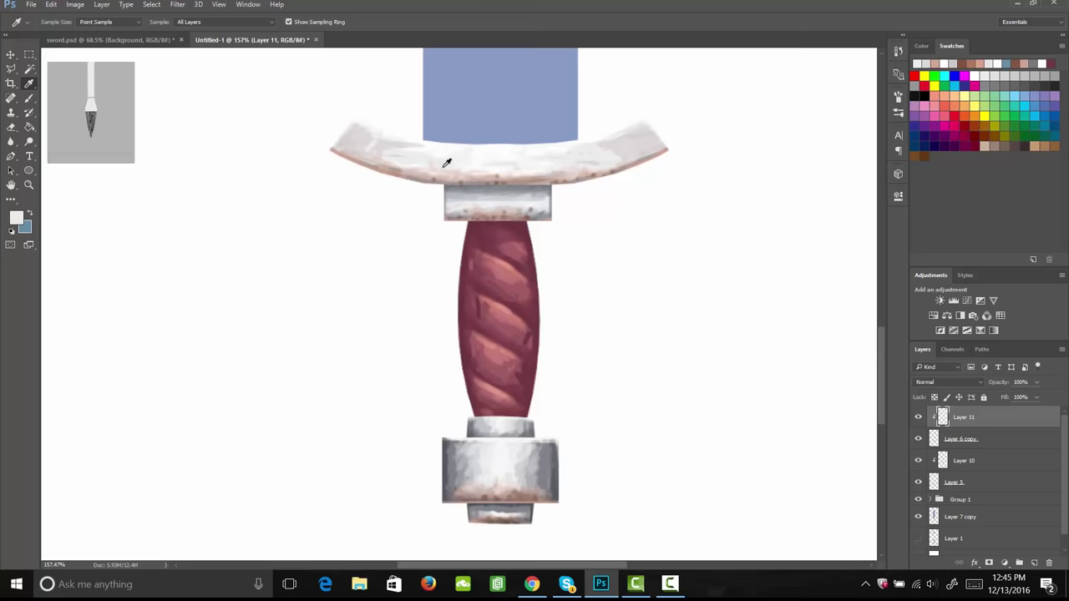
click(435, 164)
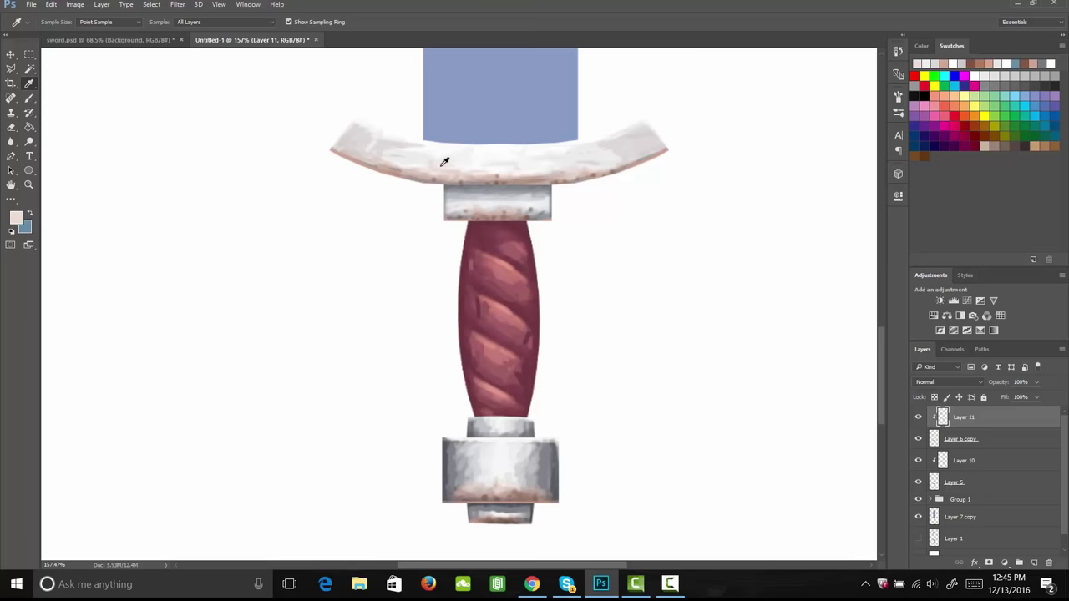
key(b)
mouse_move(425, 164)
mouse_down()
mouse_move(578, 169)
mouse_move(562, 171)
mouse_move(635, 140)
mouse_move(629, 168)
mouse_up()
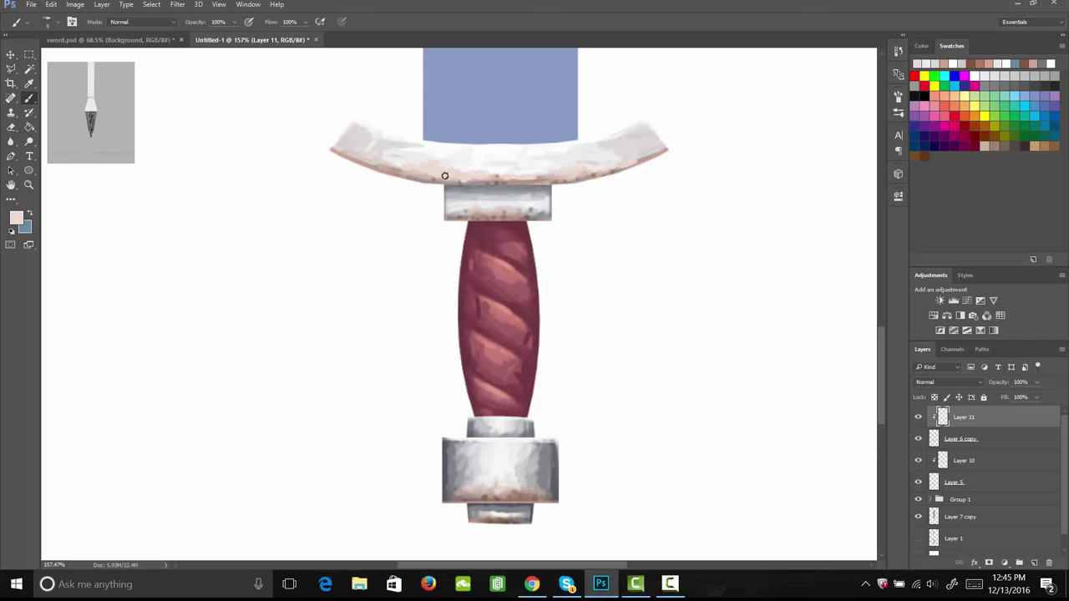
drag(347, 158, 332, 151)
Group the crossguard and collar layers, from Layer 11 down to Layer 5.
key(z)
mouse_move(512, 186)
mouse_down()
mouse_move(448, 191)
mouse_move(437, 204)
mouse_up()
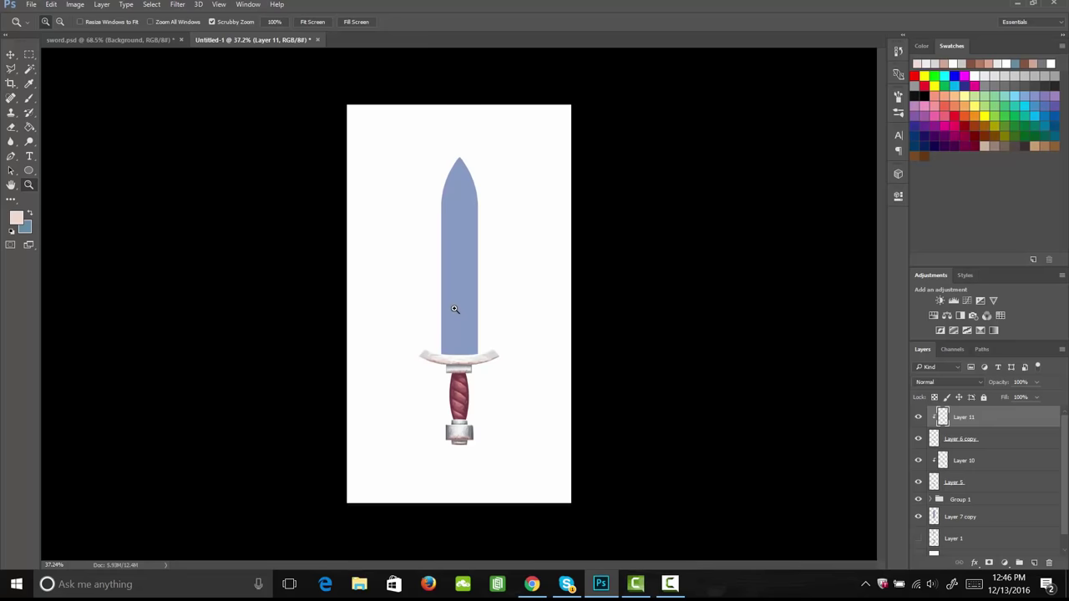
drag(449, 374, 477, 370)
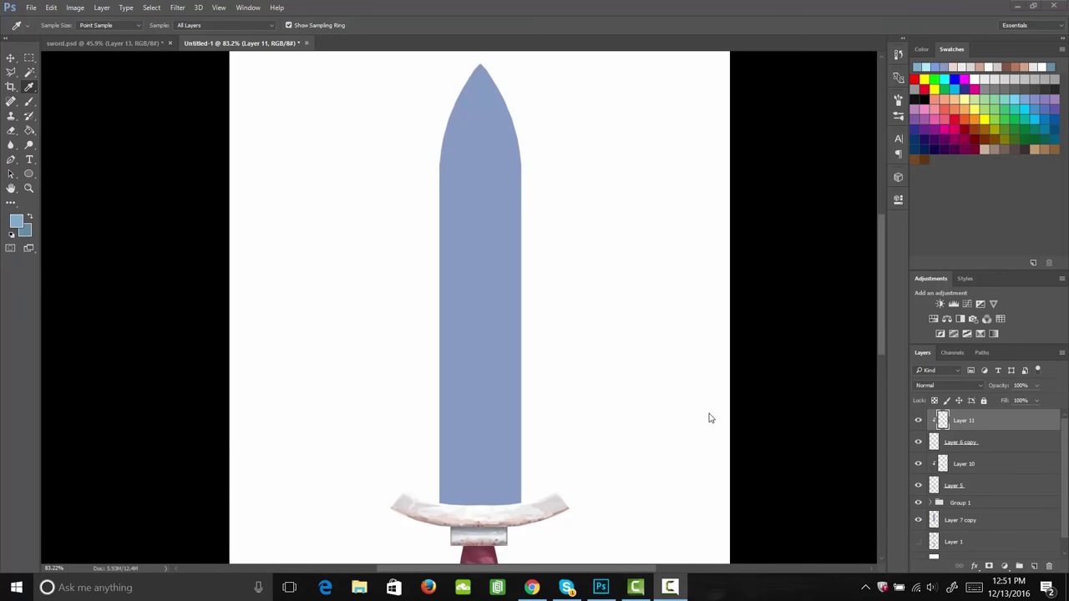
shift+click(968, 486)
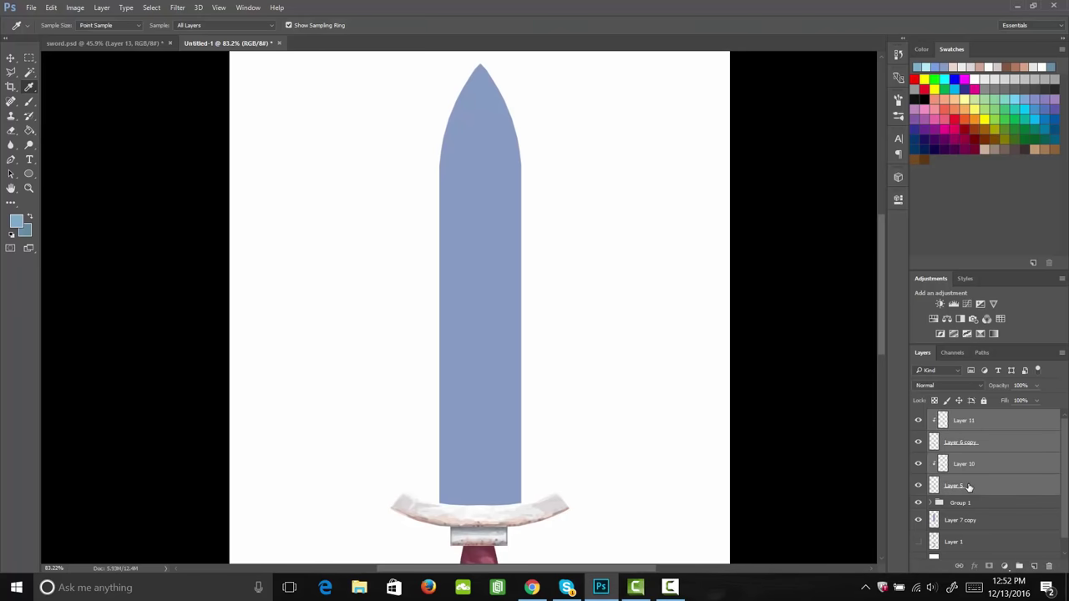
drag(968, 486, 1022, 567)
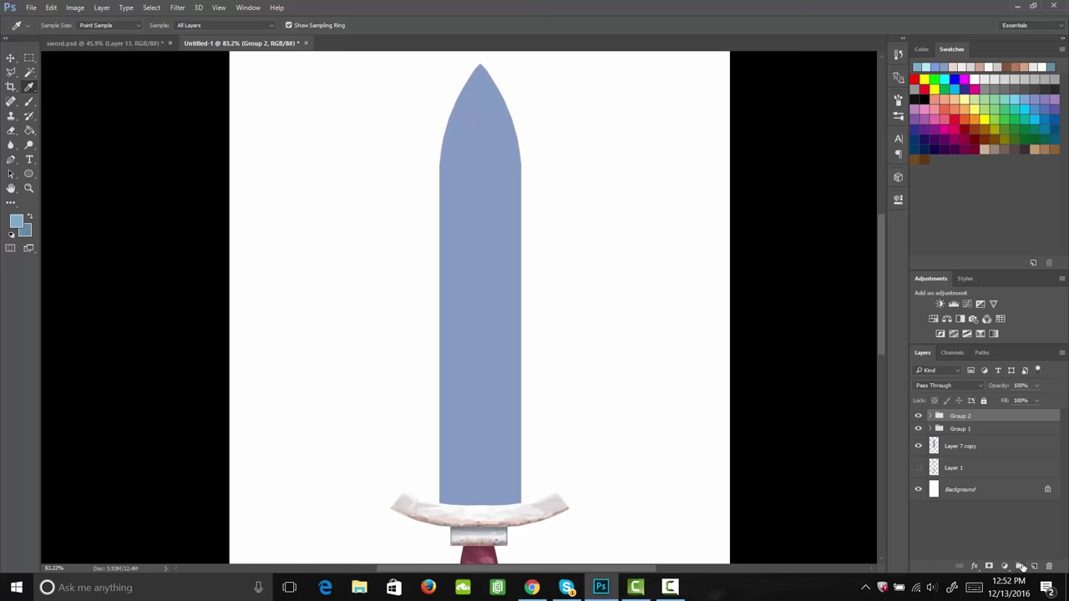
Add a new layer above Layer 7 copy and clip it to the blade with a clipping mask.
click(966, 451)
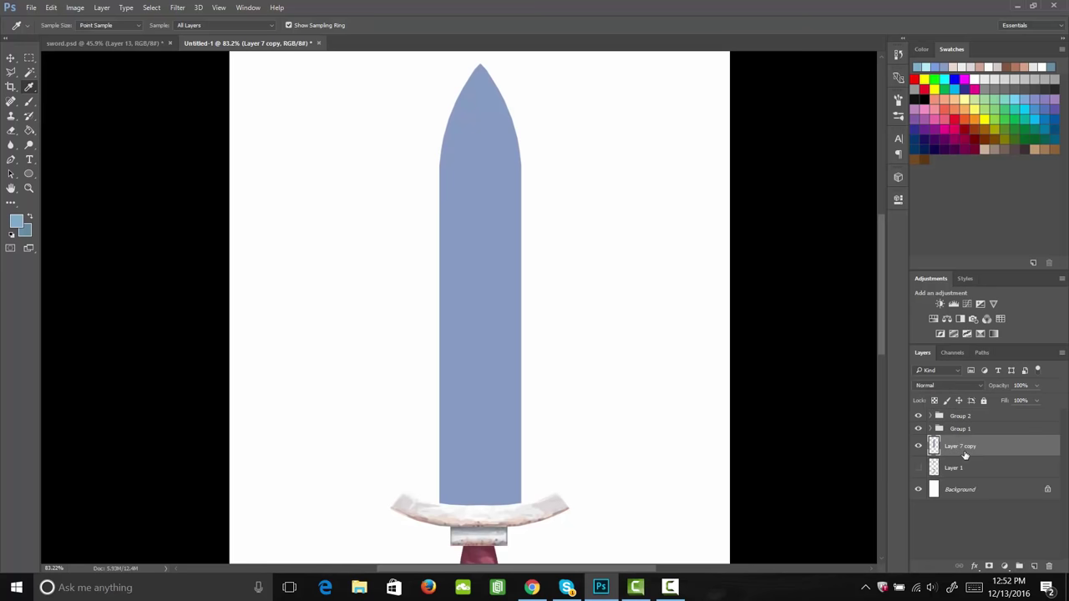
click(1034, 567)
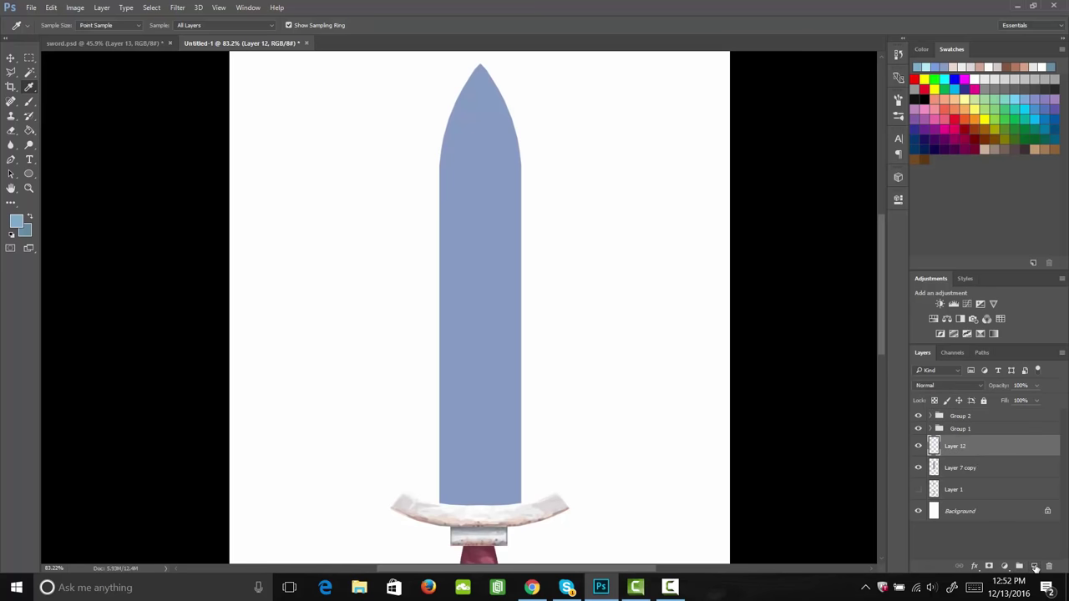
right_click(967, 448)
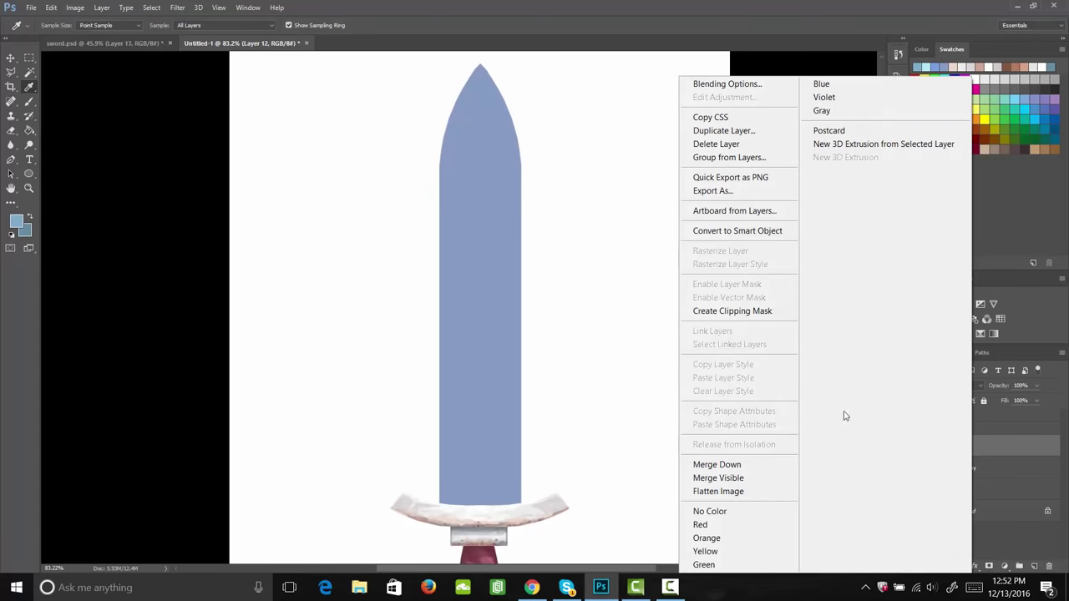
click(770, 312)
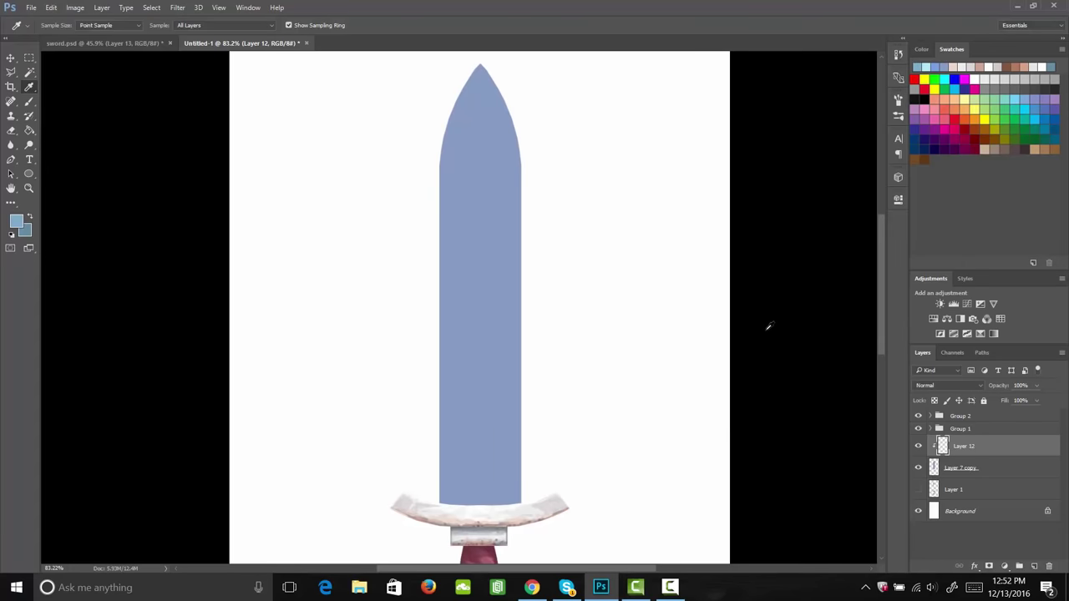
Sample the blade's blue and set the foreground colour to the darker blue #6b87b5.
key(b)
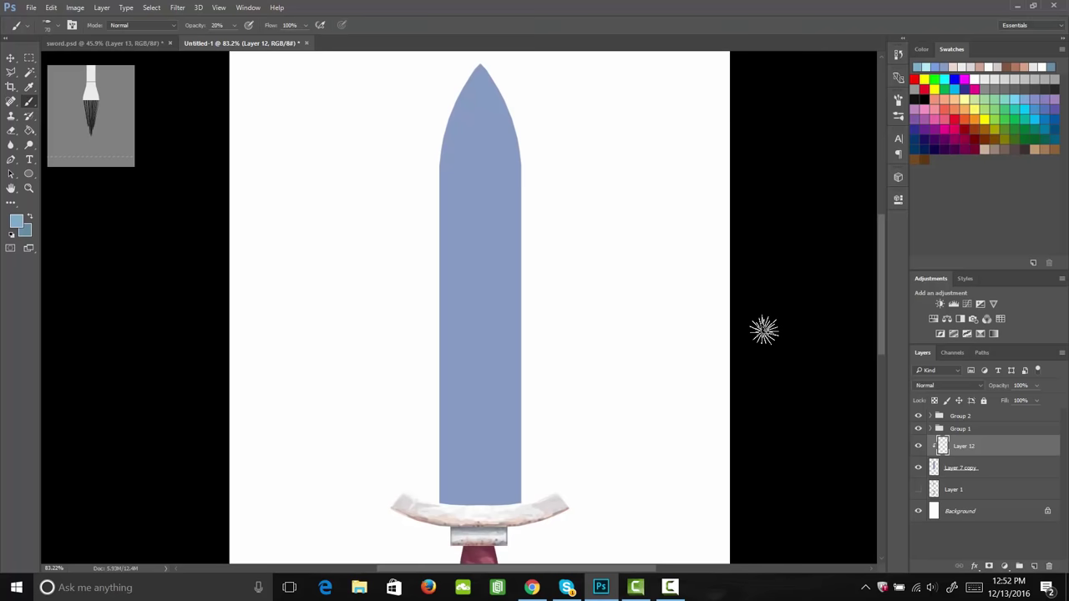
key(i)
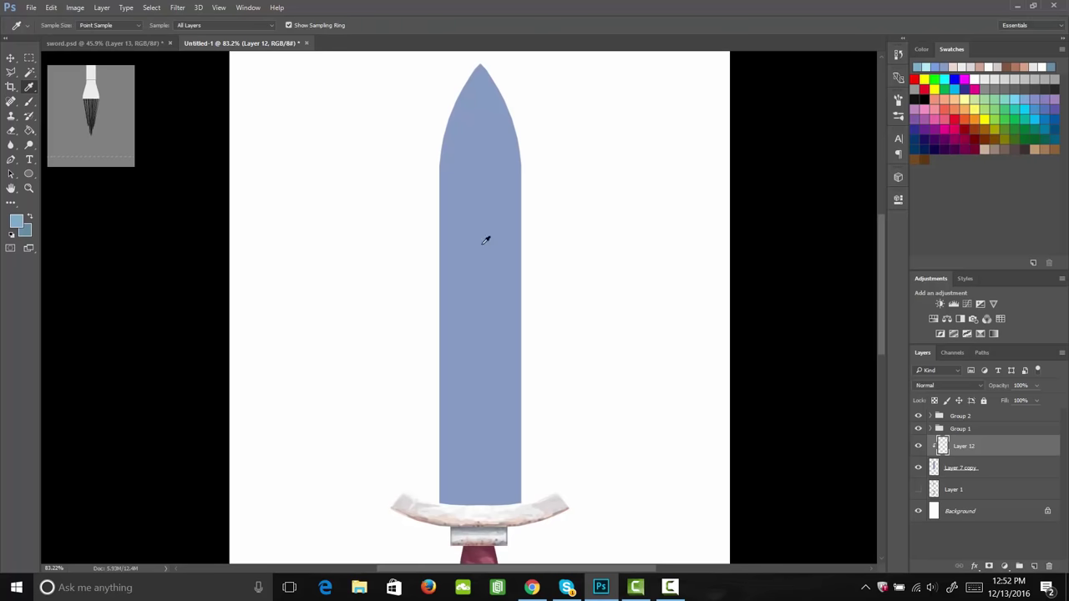
click(487, 239)
click(16, 221)
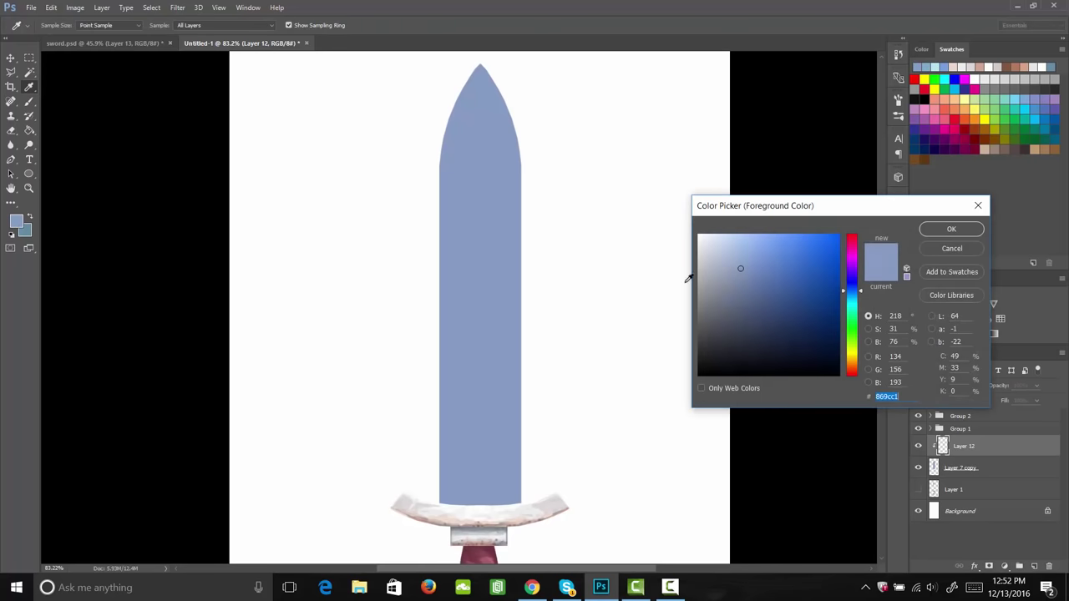
click(754, 267)
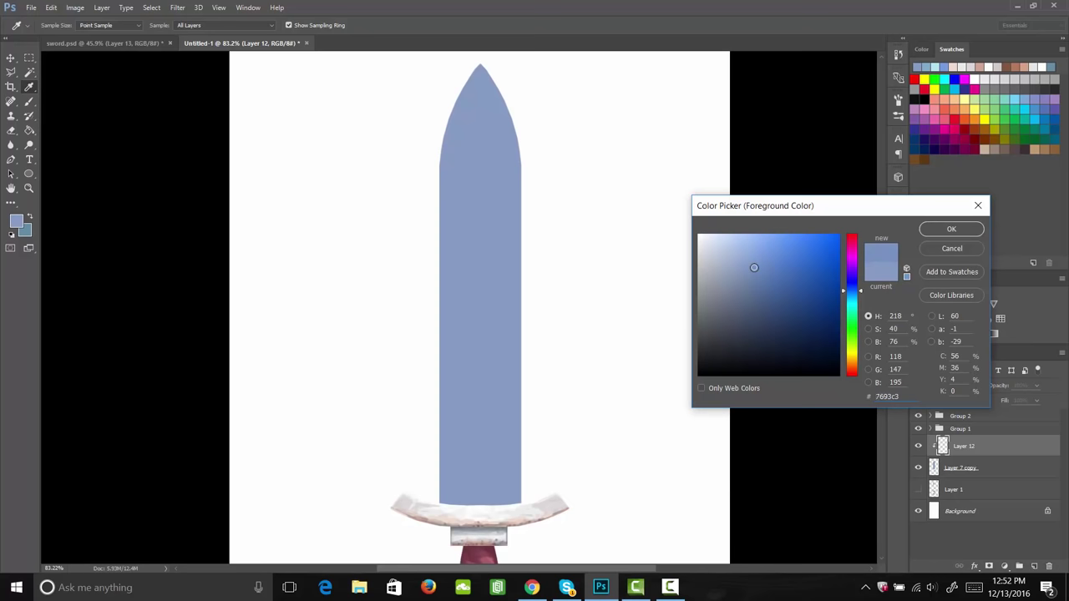
click(756, 275)
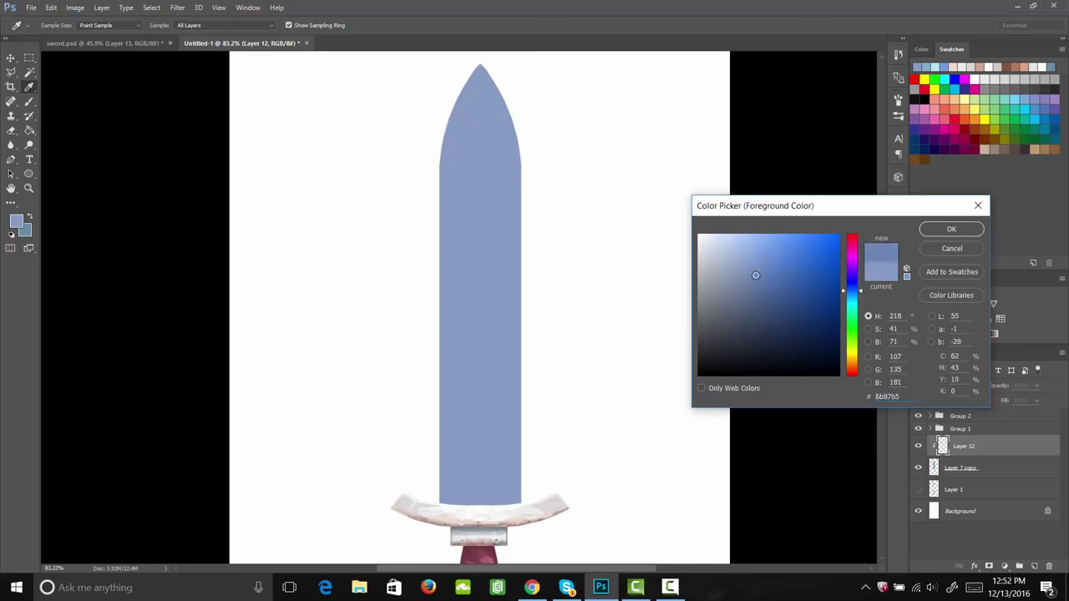
click(952, 228)
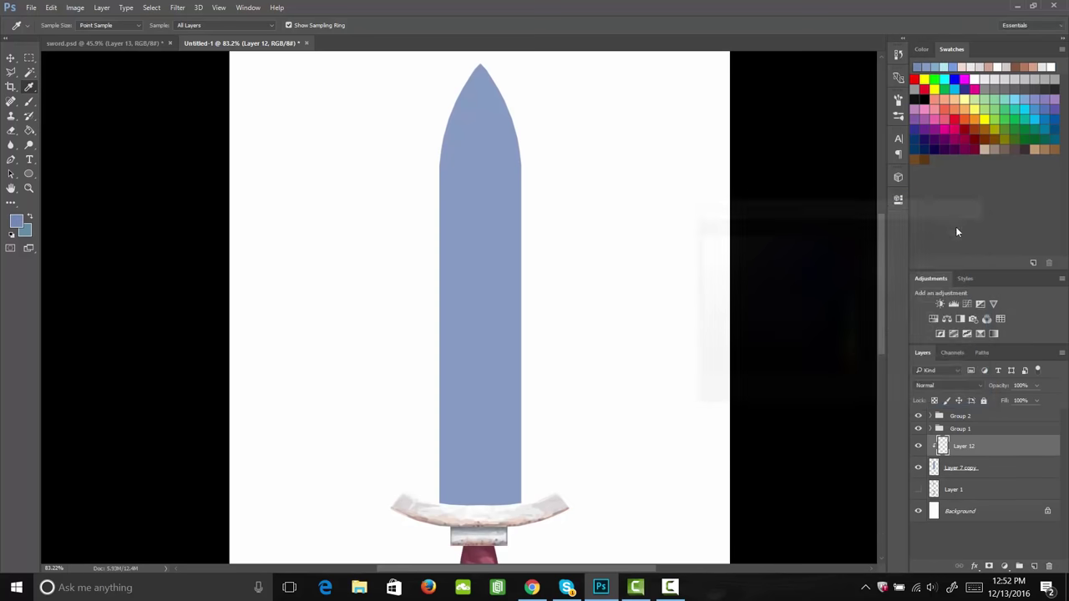
Brush diagonal darker blue strokes along the whole blade at 20% opacity.
key(b)
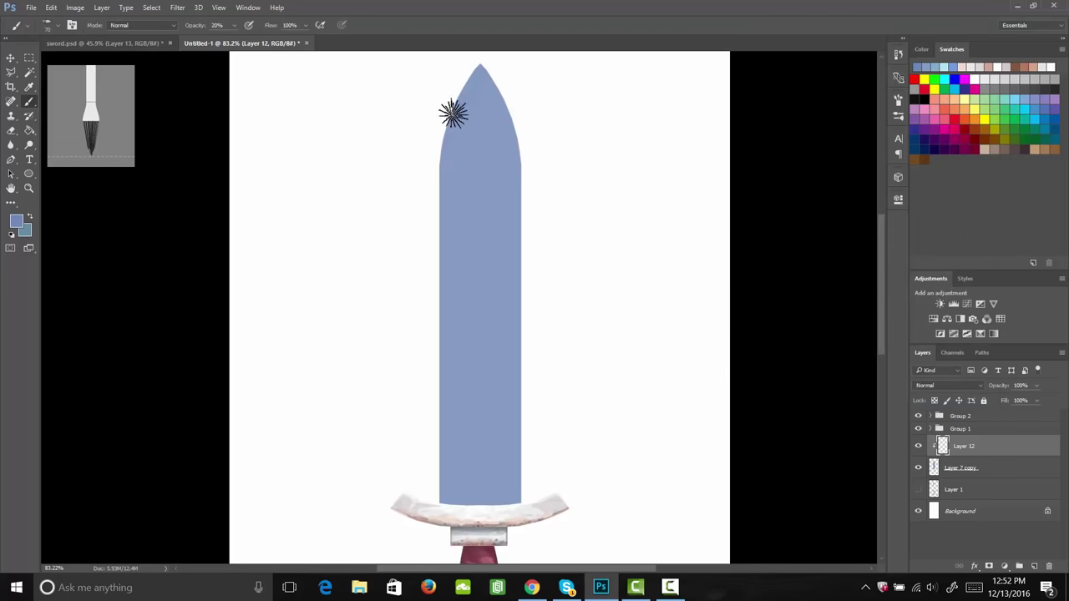
mouse_move(432, 203)
mouse_down()
mouse_move(573, 160)
mouse_move(434, 363)
mouse_move(534, 322)
mouse_up()
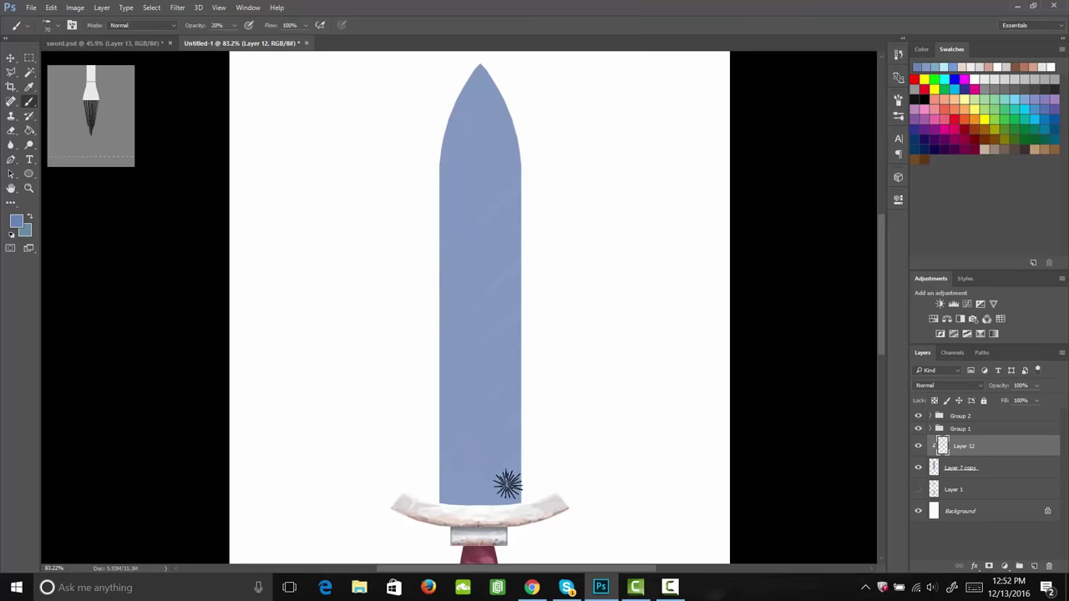
scroll(423, 91, right, 1)
mouse_move(419, 99)
mouse_down()
mouse_move(455, 101)
mouse_move(395, 171)
mouse_move(543, 102)
mouse_move(462, 182)
mouse_move(573, 151)
mouse_move(555, 193)
mouse_move(472, 284)
mouse_move(516, 292)
mouse_move(413, 403)
mouse_move(477, 380)
mouse_move(500, 309)
mouse_up()
mouse_move(461, 112)
mouse_down()
mouse_move(469, 278)
mouse_move(438, 453)
mouse_up()
mouse_move(430, 97)
mouse_down()
mouse_move(409, 257)
mouse_move(422, 295)
mouse_move(464, 313)
mouse_move(477, 415)
mouse_move(514, 256)
mouse_up()
mouse_move(411, 138)
mouse_down()
mouse_move(509, 96)
mouse_move(431, 279)
mouse_move(456, 314)
mouse_move(423, 507)
mouse_move(432, 457)
mouse_up()
mouse_move(452, 187)
mouse_down()
mouse_move(430, 326)
mouse_move(437, 432)
mouse_move(494, 167)
mouse_move(467, 500)
mouse_up()
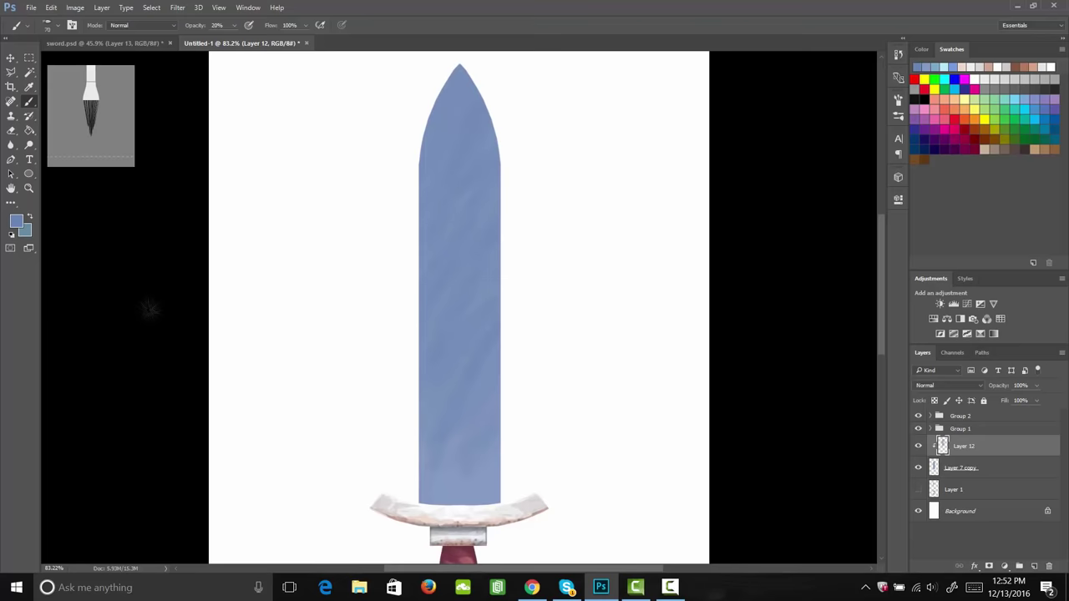
Sample the blue at the blade's base, raise it to 44% saturation and 82% brightness, and brush it along the blade's middle.
key(i)
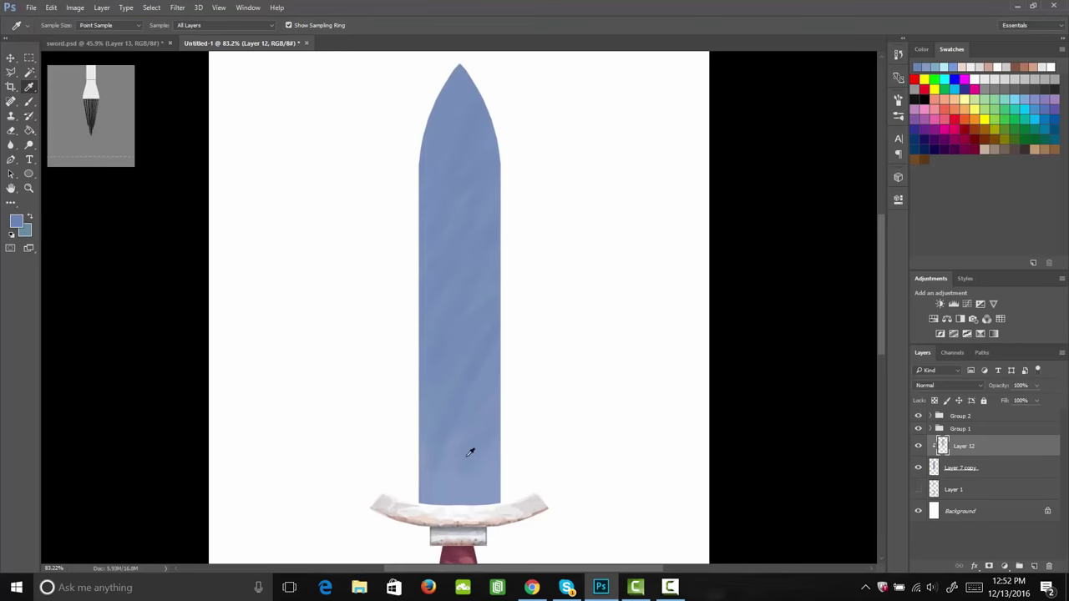
click(448, 494)
click(17, 222)
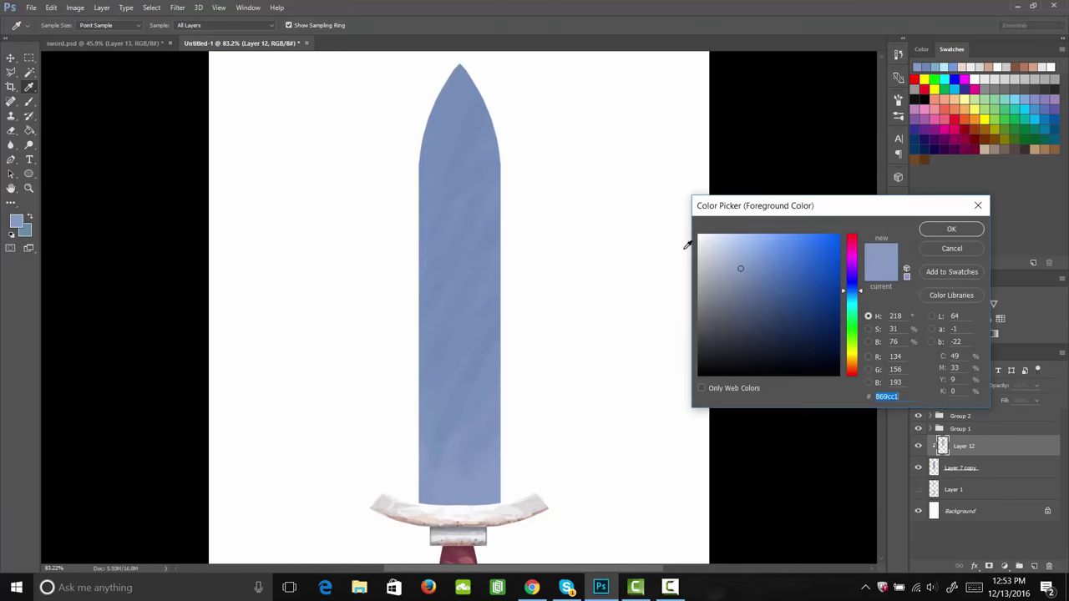
click(755, 268)
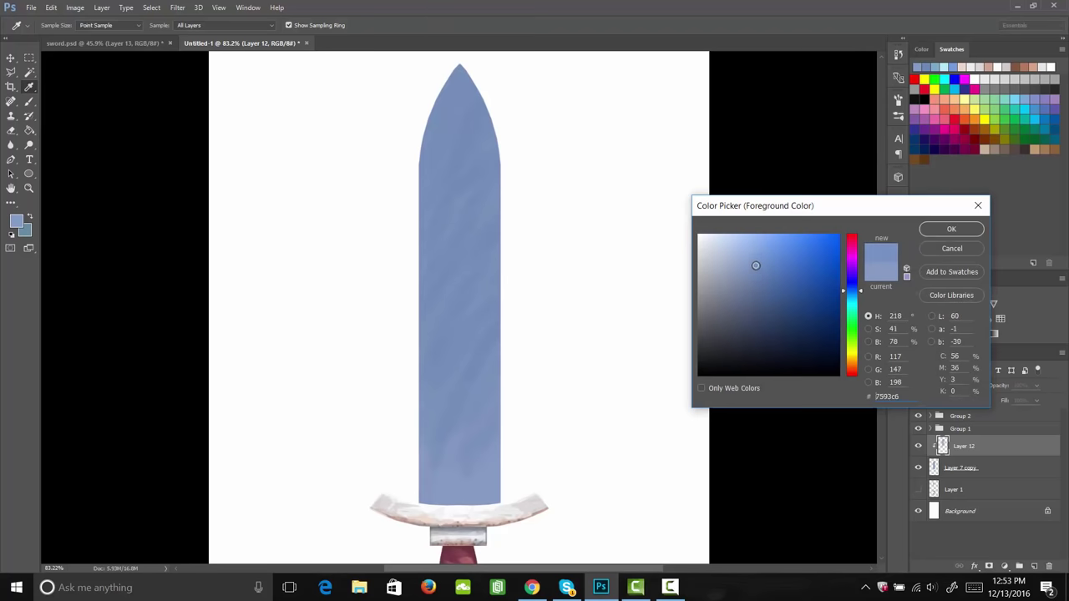
drag(756, 266, 760, 261)
click(934, 236)
key(b)
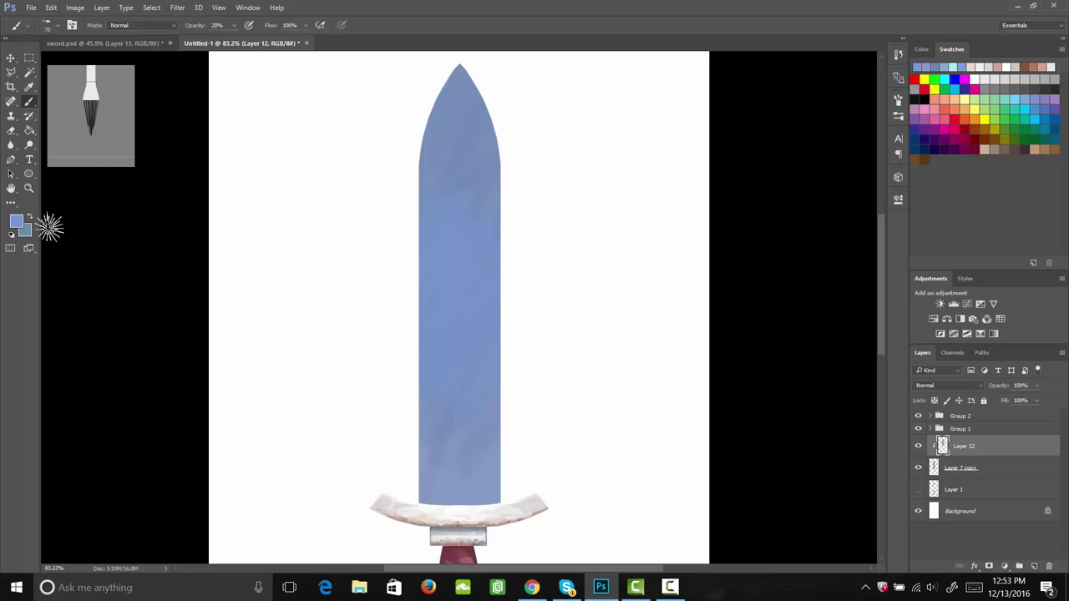
Shift the foreground colour's hue towards cyan and set it to the light cyan #9bd9e8.
click(16, 221)
drag(852, 291, 854, 306)
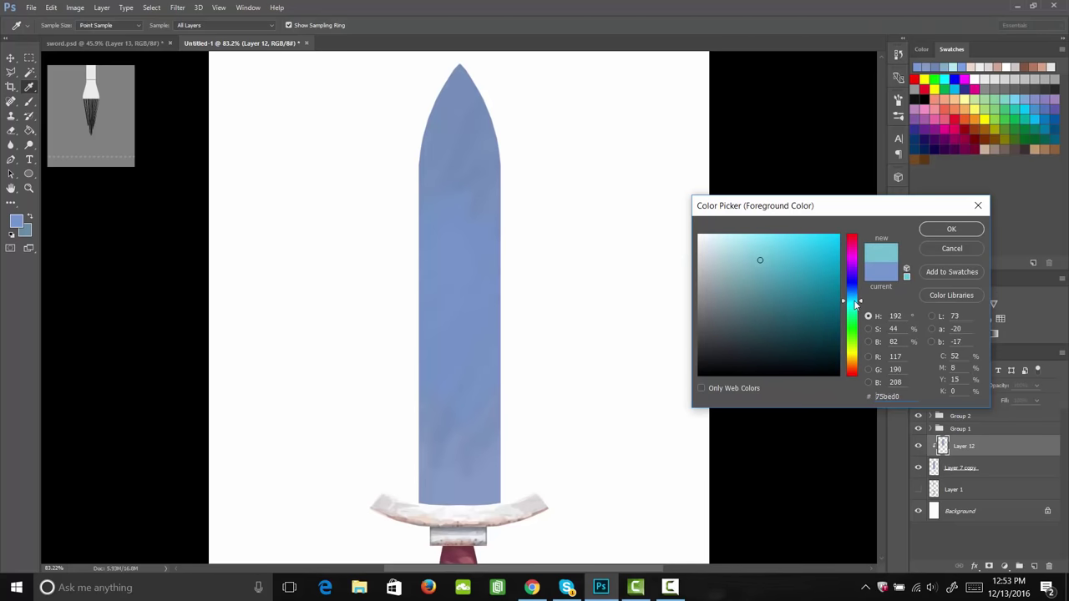
drag(757, 253, 746, 248)
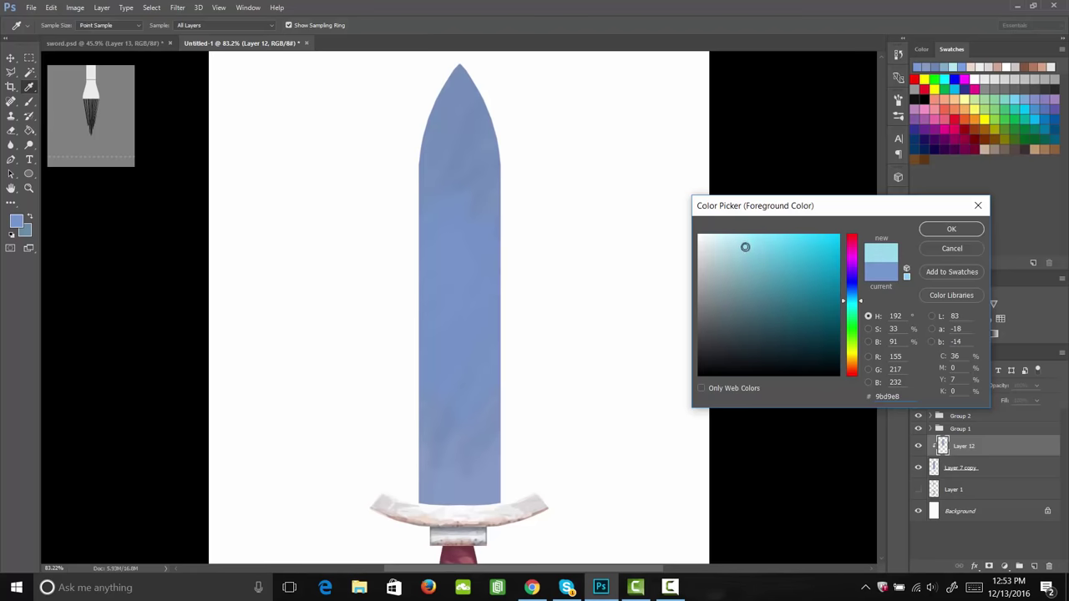
click(951, 229)
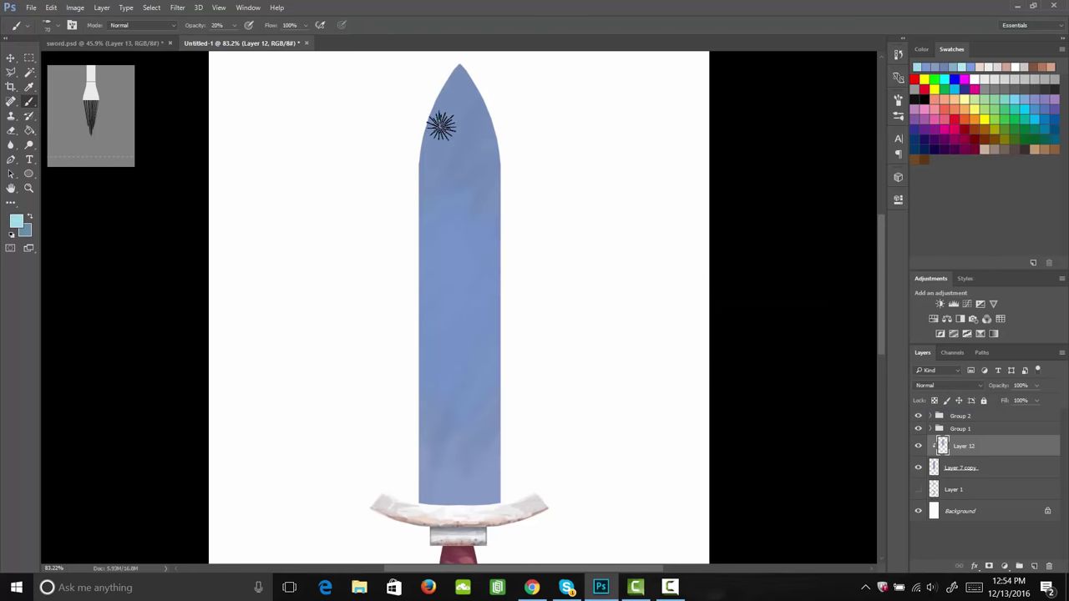
Brush light cyan over the upper two thirds of the blade at 20% and 10% opacity, building up the left half.
mouse_move(441, 125)
mouse_down()
mouse_move(463, 82)
mouse_move(432, 144)
mouse_move(456, 84)
mouse_move(469, 86)
mouse_move(466, 148)
mouse_move(425, 226)
mouse_move(431, 248)
mouse_move(501, 184)
mouse_move(527, 185)
mouse_move(443, 305)
mouse_move(434, 343)
mouse_move(513, 270)
mouse_move(472, 351)
mouse_move(476, 192)
mouse_up()
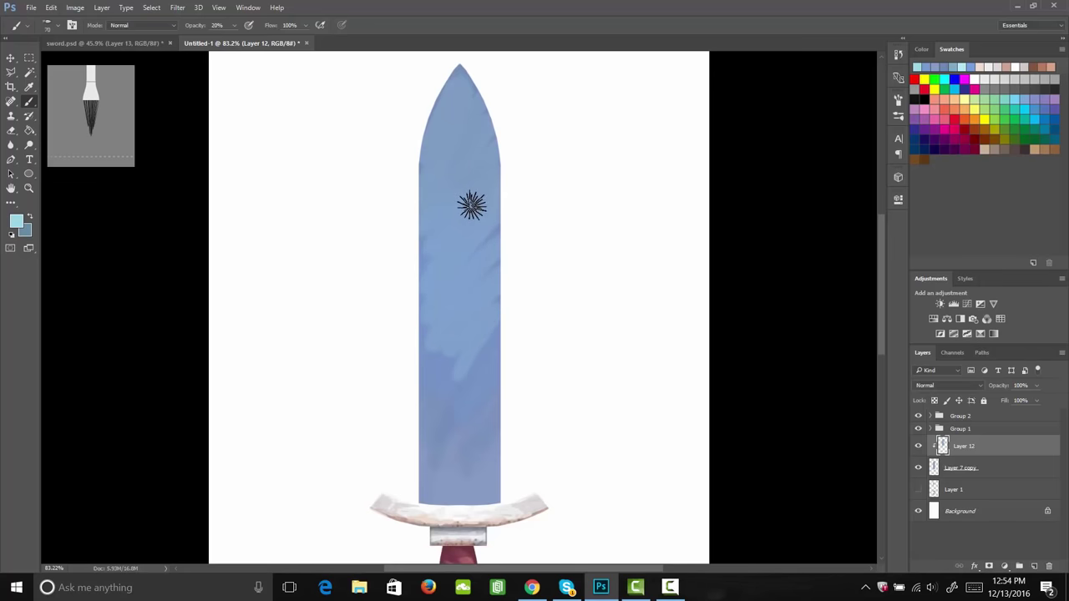
drag(471, 201, 478, 89)
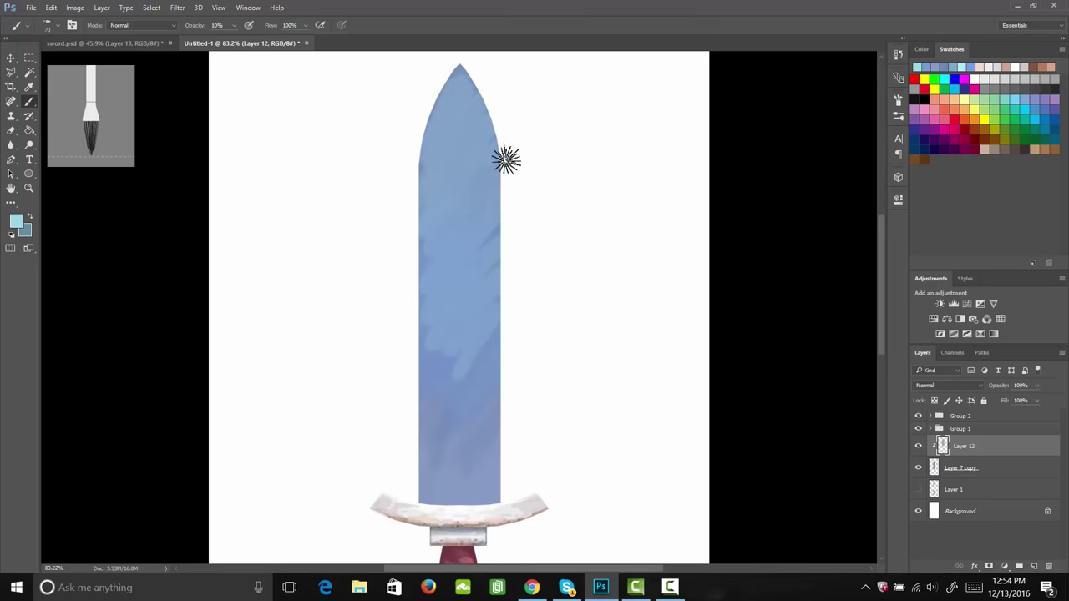
drag(458, 327, 444, 159)
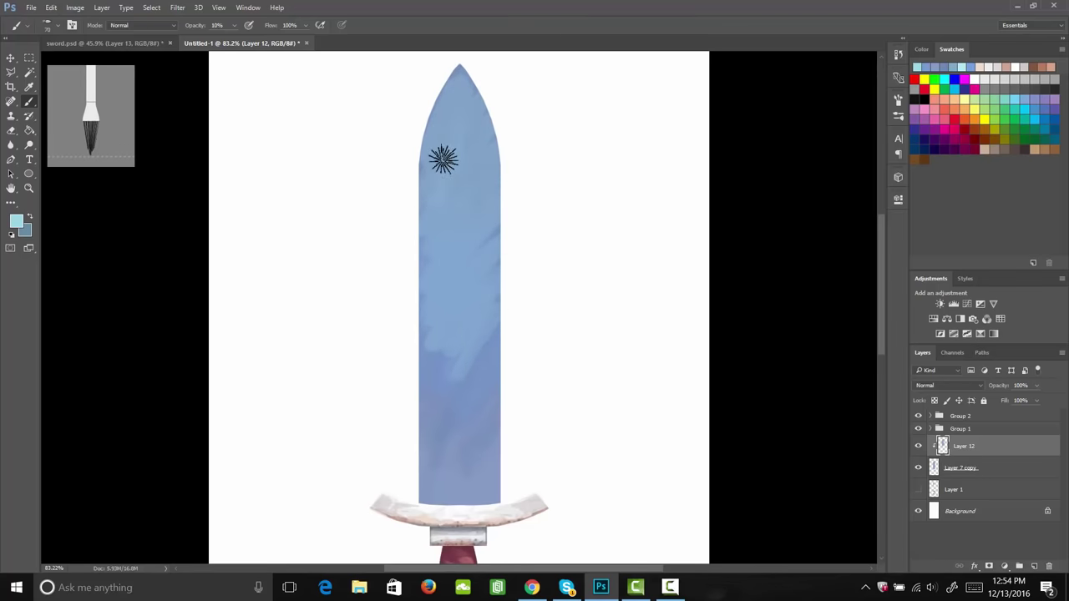
mouse_move(465, 195)
mouse_down()
mouse_move(475, 335)
mouse_move(456, 284)
mouse_move(426, 305)
mouse_move(430, 420)
mouse_up()
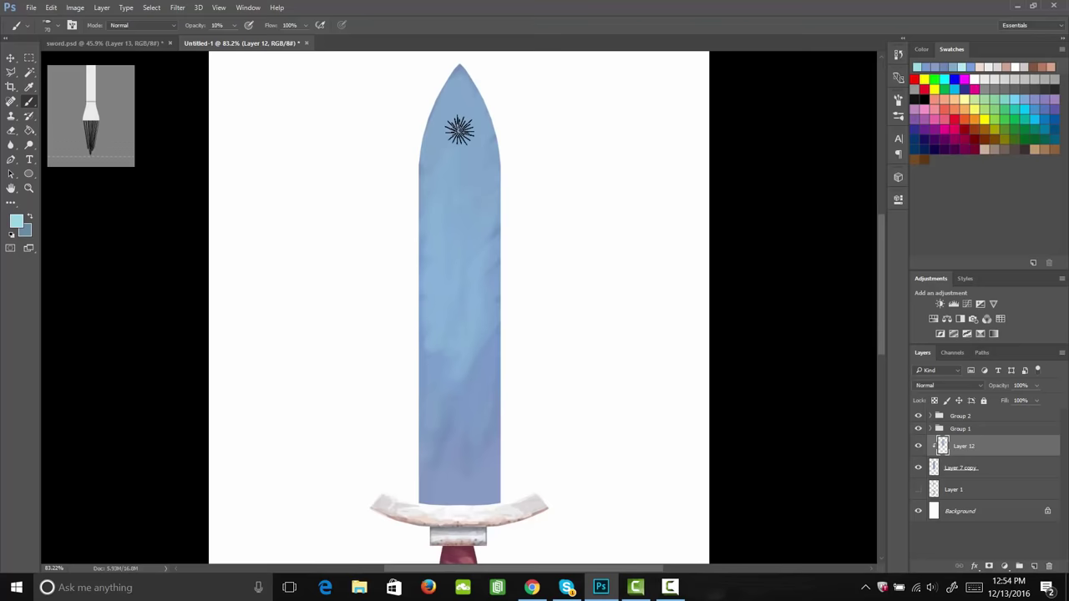
drag(459, 130, 462, 115)
mouse_move(462, 115)
mouse_down()
mouse_move(448, 171)
mouse_move(446, 119)
mouse_move(430, 171)
mouse_move(442, 95)
mouse_move(462, 139)
mouse_move(443, 118)
mouse_up()
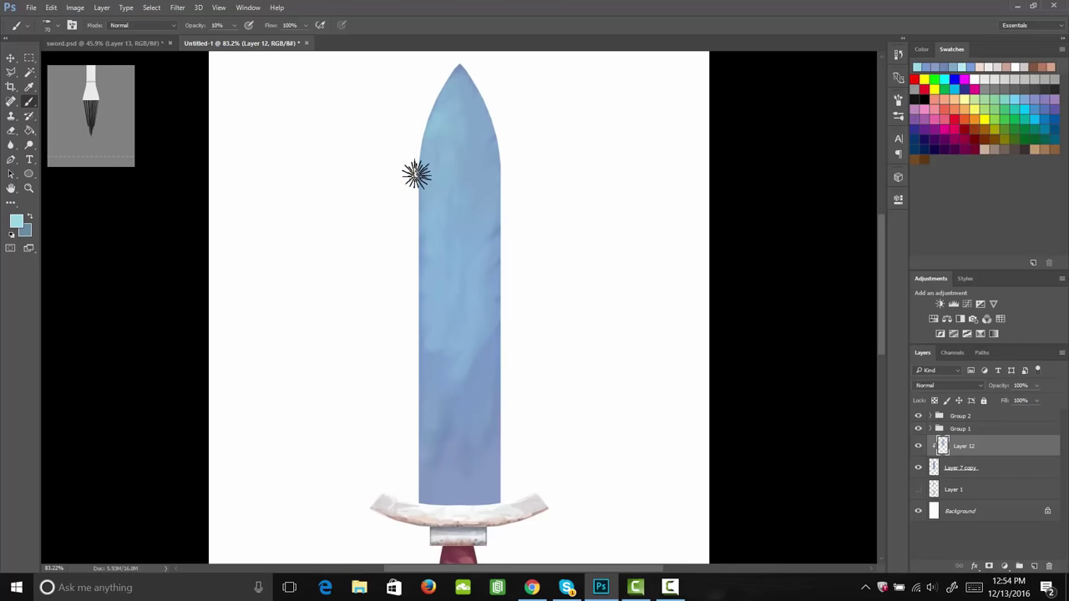
mouse_move(416, 174)
mouse_down()
mouse_move(452, 239)
mouse_move(455, 276)
mouse_move(425, 263)
mouse_move(442, 159)
mouse_up()
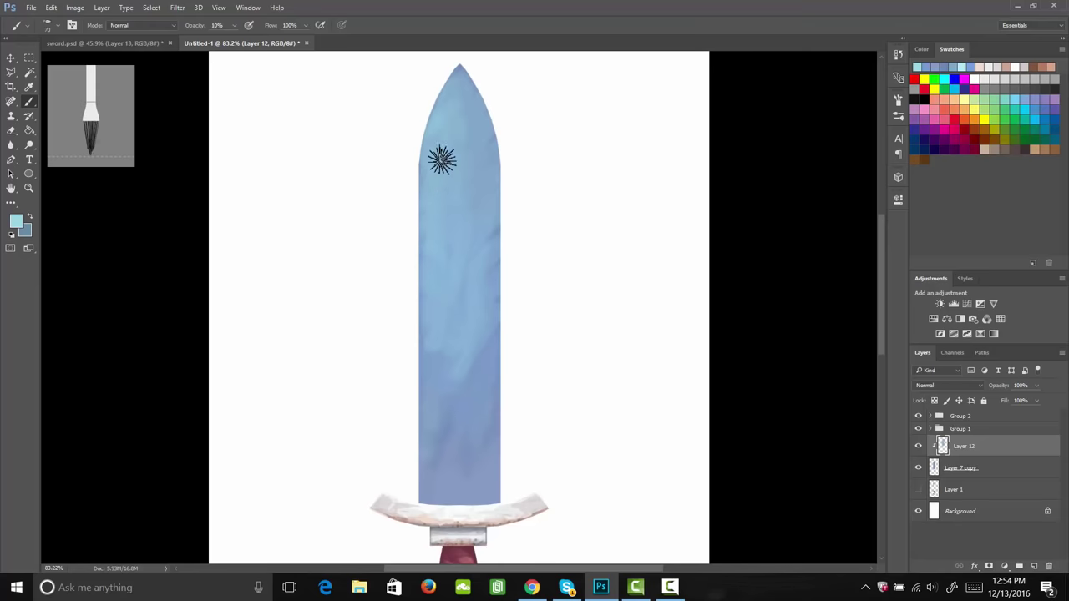
drag(440, 229, 456, 142)
mouse_move(458, 139)
mouse_down()
mouse_move(454, 127)
mouse_move(458, 147)
mouse_up()
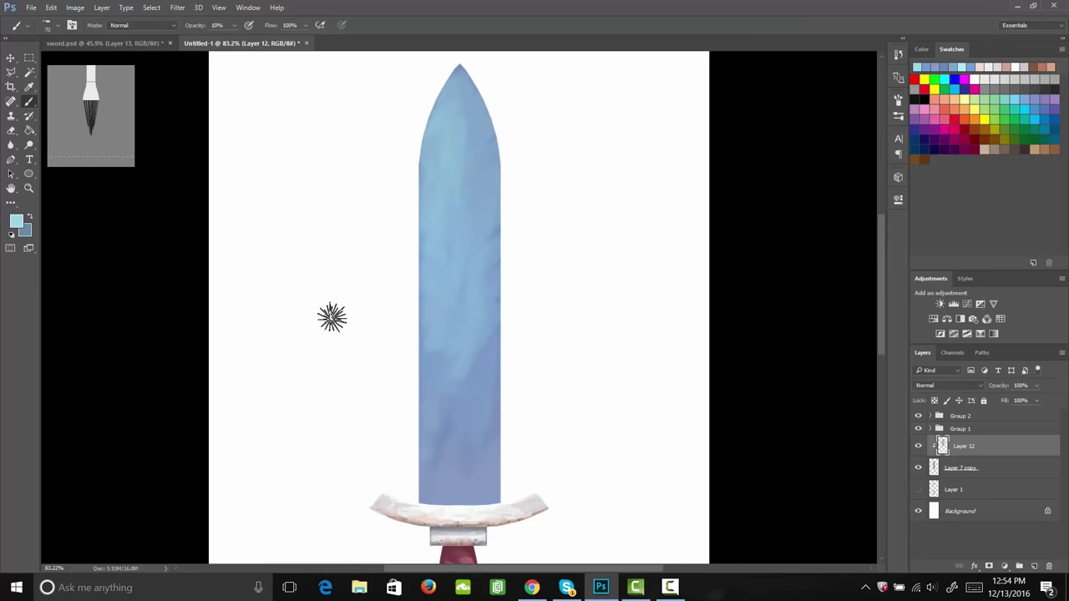
Set the foreground colour to the brighter cyan #86e2e8 and brush long strokes down the blade's left half at 10% opacity.
click(17, 220)
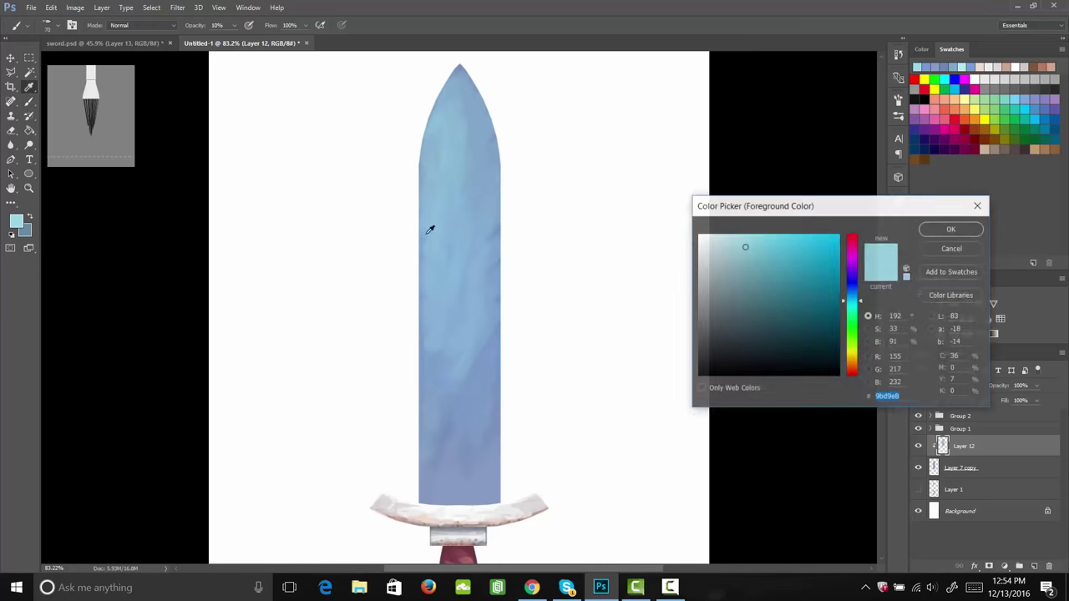
click(853, 307)
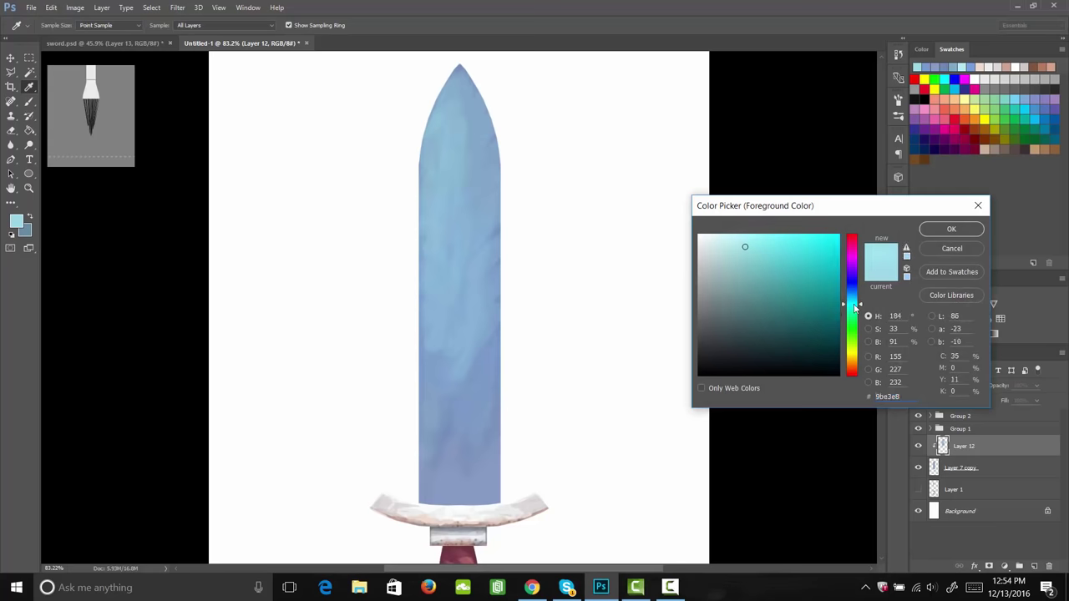
click(944, 230)
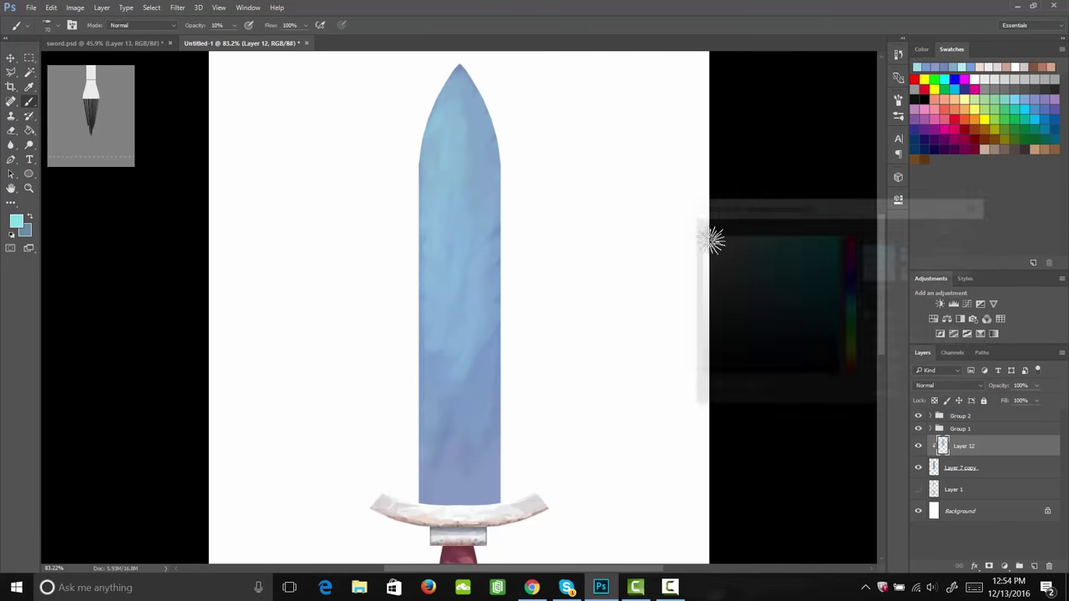
mouse_move(451, 230)
mouse_down()
mouse_move(457, 101)
mouse_move(443, 136)
mouse_move(456, 69)
mouse_up()
mouse_move(420, 186)
mouse_down()
mouse_move(426, 143)
mouse_move(442, 339)
mouse_up()
mouse_move(449, 290)
mouse_down()
mouse_move(423, 381)
mouse_move(463, 463)
mouse_up()
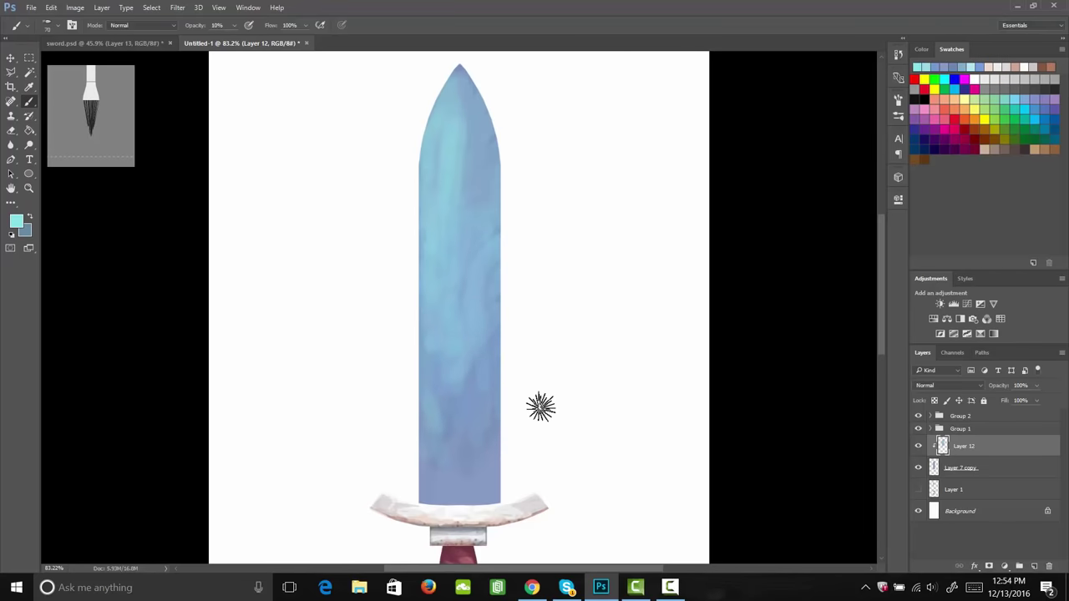
Set the foreground colour to white and paint a narrow vertical highlight down the blade's centre ridge from the tip.
click(16, 222)
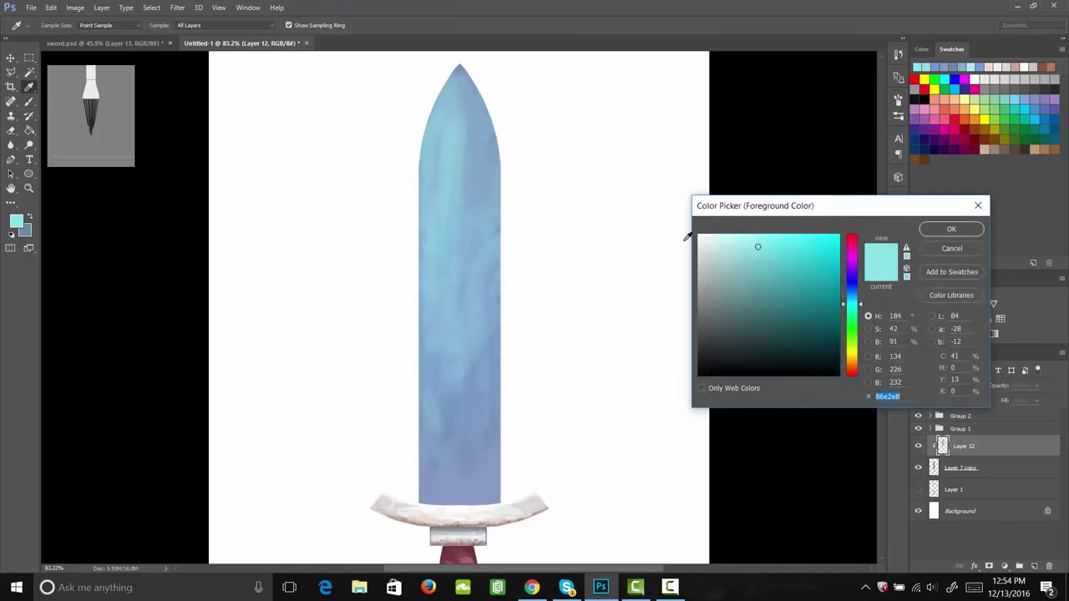
click(952, 230)
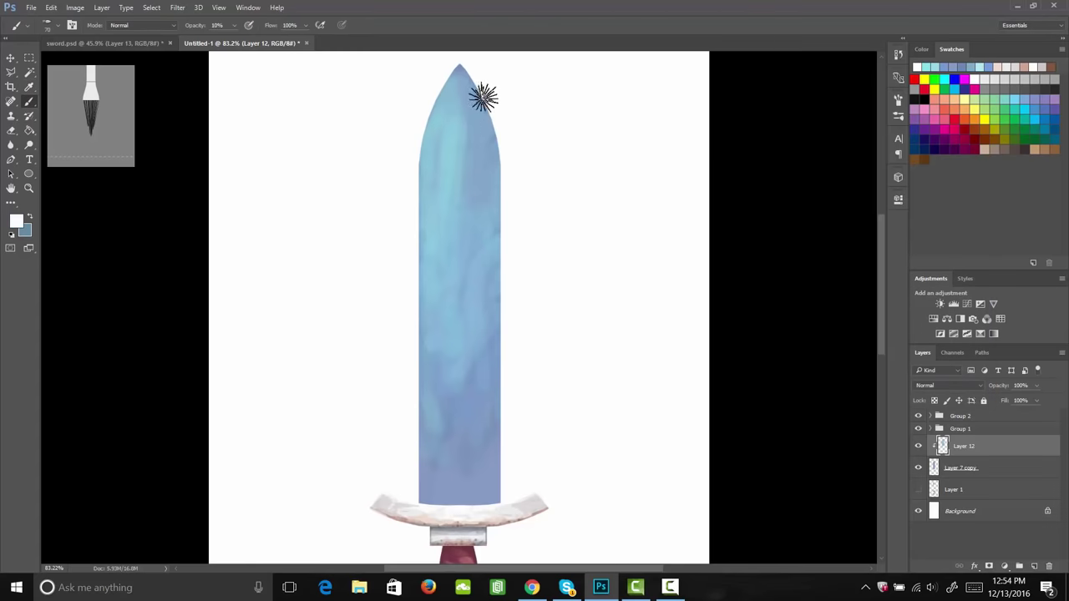
mouse_move(472, 65)
mouse_down()
mouse_move(463, 50)
mouse_move(472, 341)
mouse_up()
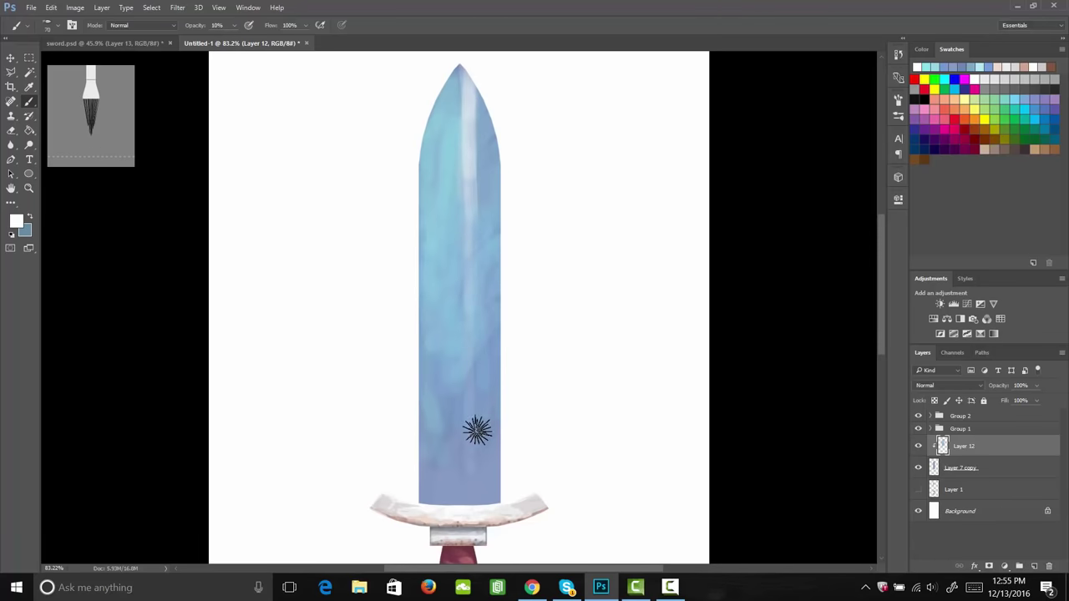
drag(471, 163, 471, 217)
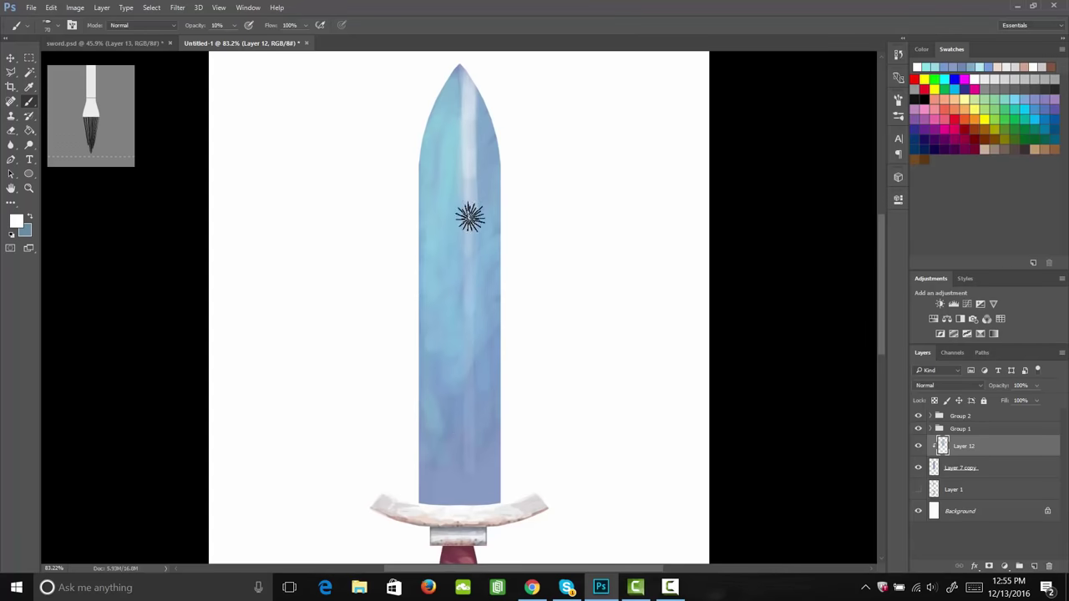
drag(468, 140, 468, 277)
mouse_move(472, 191)
mouse_down()
mouse_move(467, 325)
mouse_move(470, 231)
mouse_up()
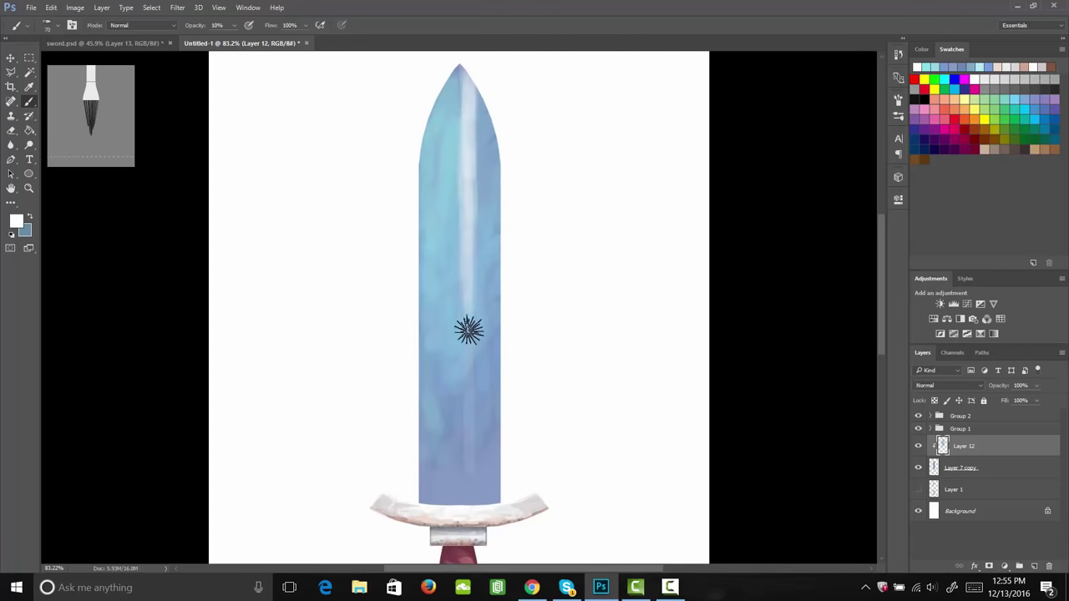
Brush white over the upper right half of the blade, raising the brush opacity from 10% to 40%.
drag(468, 330, 480, 148)
mouse_move(476, 108)
mouse_down()
mouse_move(502, 159)
mouse_move(474, 84)
mouse_move(484, 159)
mouse_move(484, 121)
mouse_move(492, 184)
mouse_move(508, 191)
mouse_move(493, 110)
mouse_move(493, 125)
mouse_move(471, 63)
mouse_move(511, 188)
mouse_move(502, 148)
mouse_move(508, 182)
mouse_move(486, 157)
mouse_move(485, 191)
mouse_move(488, 121)
mouse_move(474, 198)
mouse_move(483, 172)
mouse_move(496, 205)
mouse_move(493, 132)
mouse_move(502, 146)
mouse_move(491, 167)
mouse_move(486, 111)
mouse_move(490, 177)
mouse_move(485, 76)
mouse_move(483, 217)
mouse_move(497, 220)
mouse_move(494, 138)
mouse_move(498, 222)
mouse_move(501, 153)
mouse_move(481, 241)
mouse_move(491, 219)
mouse_move(492, 321)
mouse_move(500, 234)
mouse_move(507, 252)
mouse_move(491, 256)
mouse_move(490, 350)
mouse_move(477, 261)
mouse_move(473, 353)
mouse_move(496, 283)
mouse_move(498, 349)
mouse_move(490, 268)
mouse_move(515, 383)
mouse_move(507, 394)
mouse_move(472, 306)
mouse_move(468, 394)
mouse_move(501, 293)
mouse_move(477, 167)
mouse_move(501, 186)
mouse_move(506, 309)
mouse_move(494, 198)
mouse_move(492, 226)
mouse_move(508, 183)
mouse_up()
key(1)
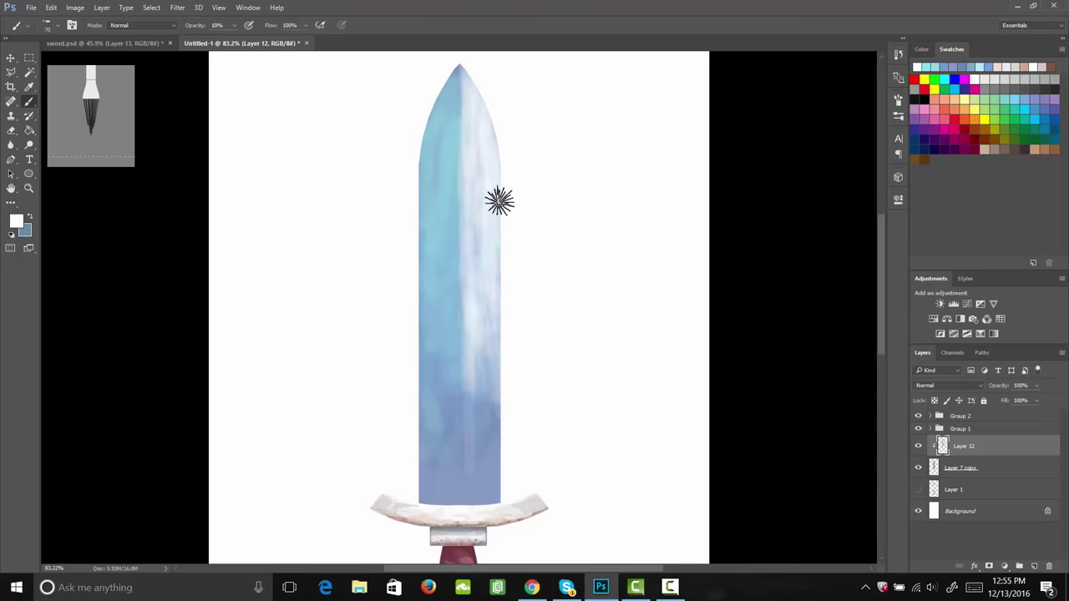
key(4)
mouse_move(496, 228)
mouse_down()
mouse_move(479, 200)
mouse_move(480, 224)
mouse_move(479, 185)
mouse_move(476, 244)
mouse_move(480, 167)
mouse_move(485, 235)
mouse_move(503, 215)
mouse_move(491, 205)
mouse_move(473, 64)
mouse_move(478, 164)
mouse_move(483, 72)
mouse_move(492, 127)
mouse_up()
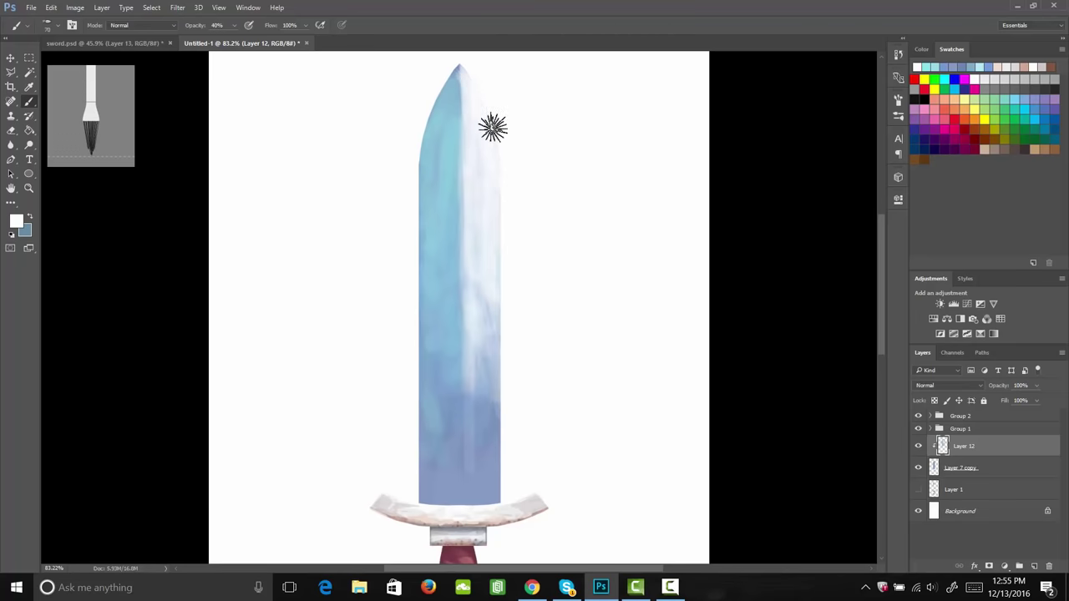
mouse_move(476, 79)
mouse_down()
mouse_move(506, 150)
mouse_move(510, 197)
mouse_move(473, 75)
mouse_move(487, 245)
mouse_move(500, 202)
mouse_move(510, 263)
mouse_move(478, 197)
mouse_move(490, 199)
mouse_move(516, 262)
mouse_move(504, 244)
mouse_move(517, 336)
mouse_up()
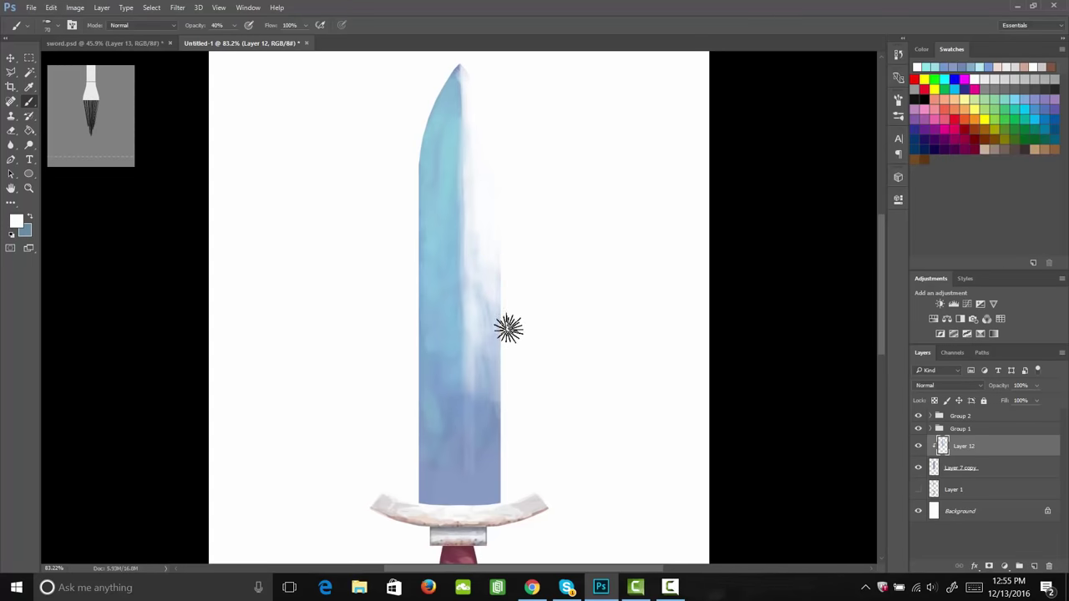
Sample pale grey-blue tones from the right half of the blade and blend the lower part of the white highlight with them.
key(i)
alt+click(488, 283)
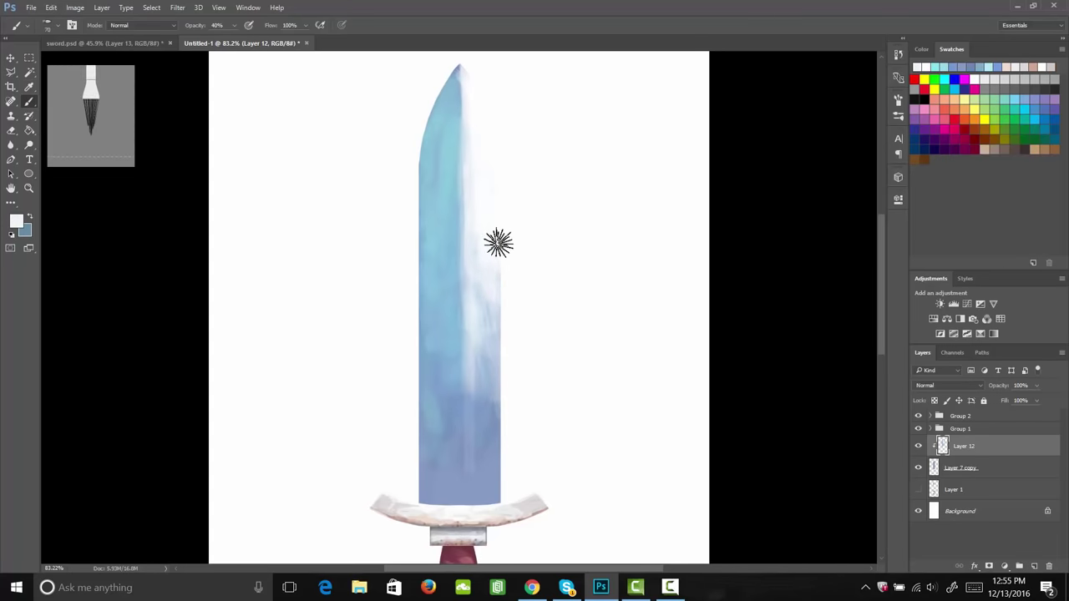
mouse_move(498, 243)
mouse_down()
mouse_move(503, 300)
mouse_move(491, 274)
mouse_move(484, 318)
mouse_up()
mouse_move(475, 230)
mouse_down()
mouse_move(498, 288)
mouse_move(501, 234)
mouse_move(507, 345)
mouse_up()
key(i)
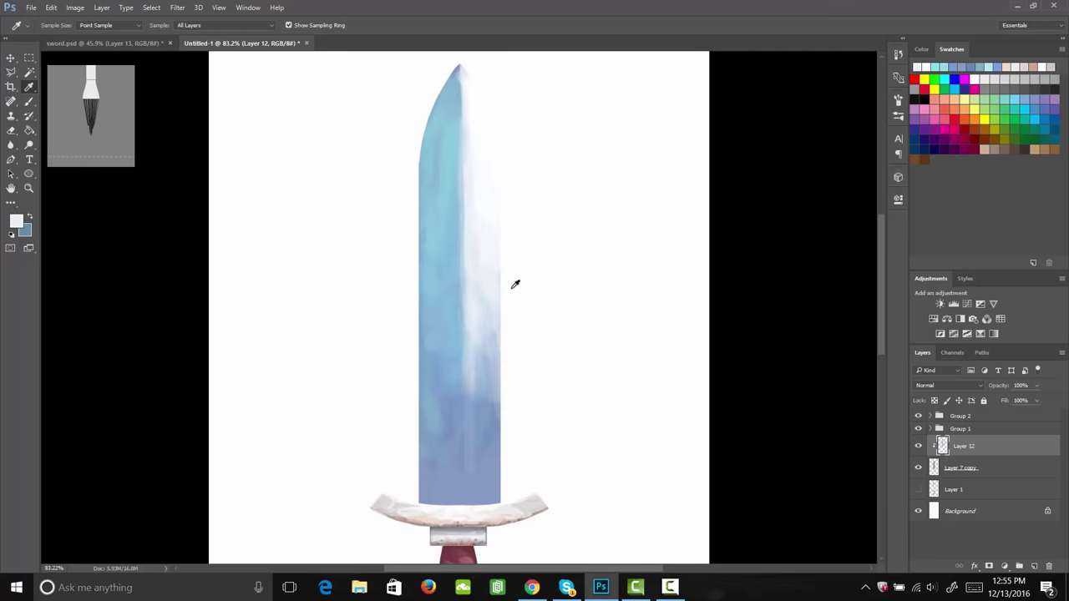
click(494, 310)
key(b)
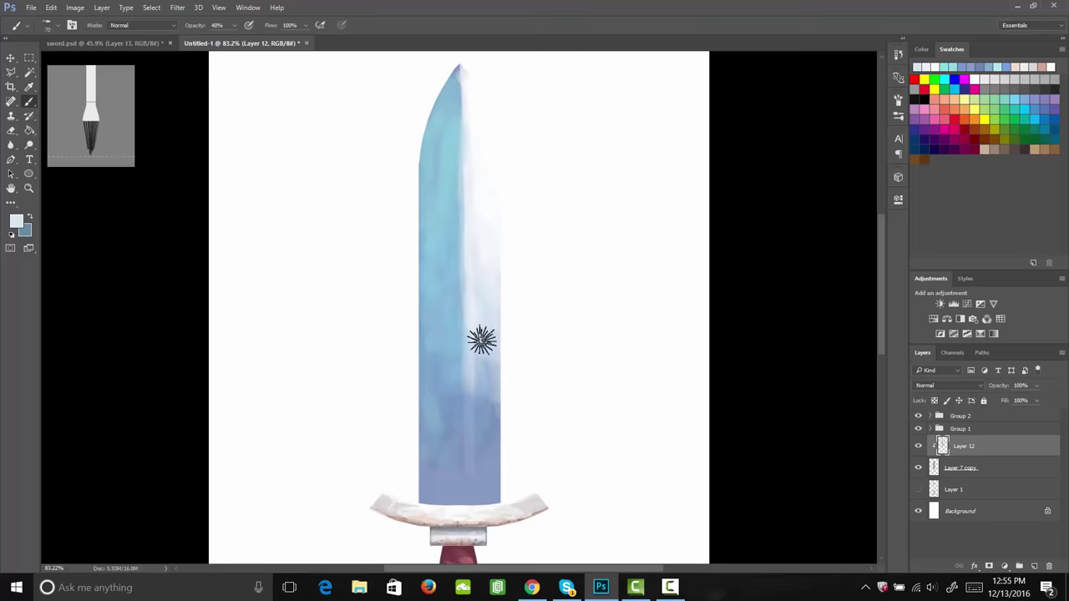
Sample light blues below the white highlight and brush them down the blade's right half to soften the transition at 40% opacity.
key(i)
click(504, 374)
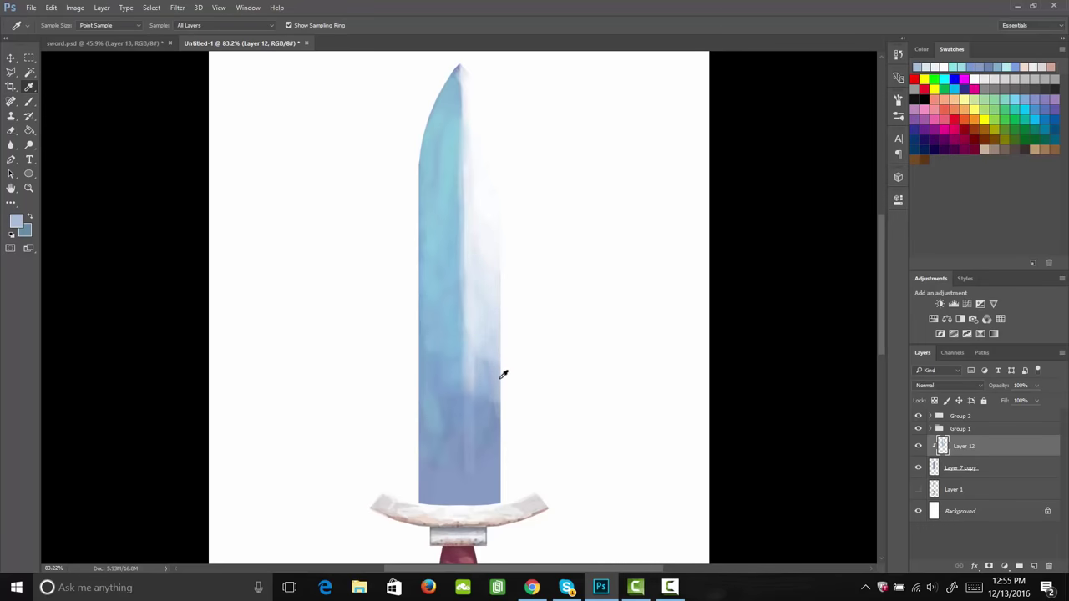
key(b)
mouse_move(494, 346)
mouse_down()
mouse_move(481, 380)
mouse_move(473, 325)
mouse_move(484, 386)
mouse_move(483, 287)
mouse_move(499, 347)
mouse_move(499, 315)
mouse_up()
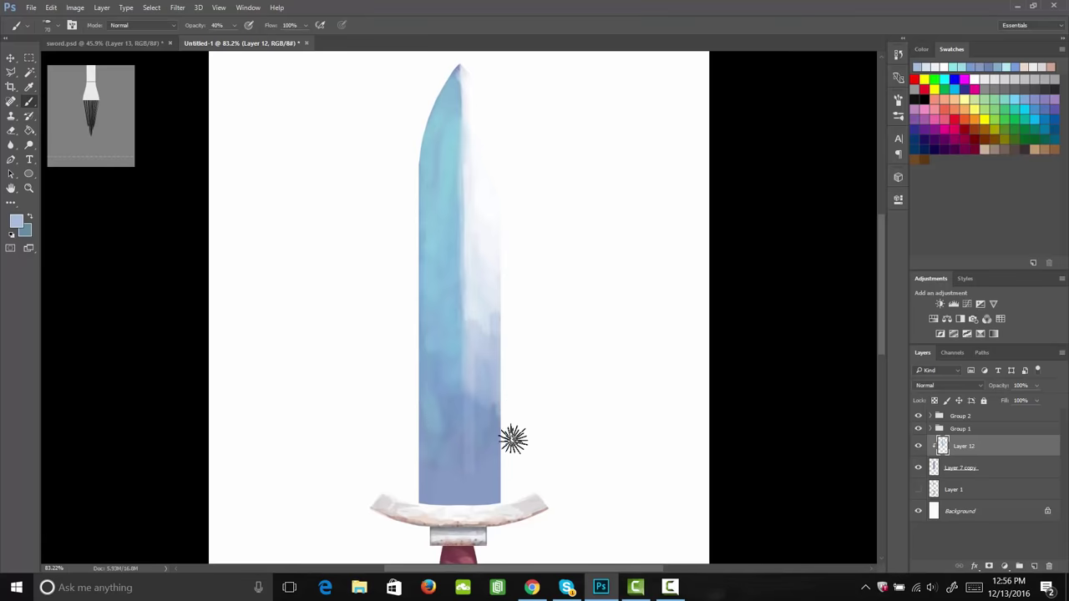
alt+click(486, 397)
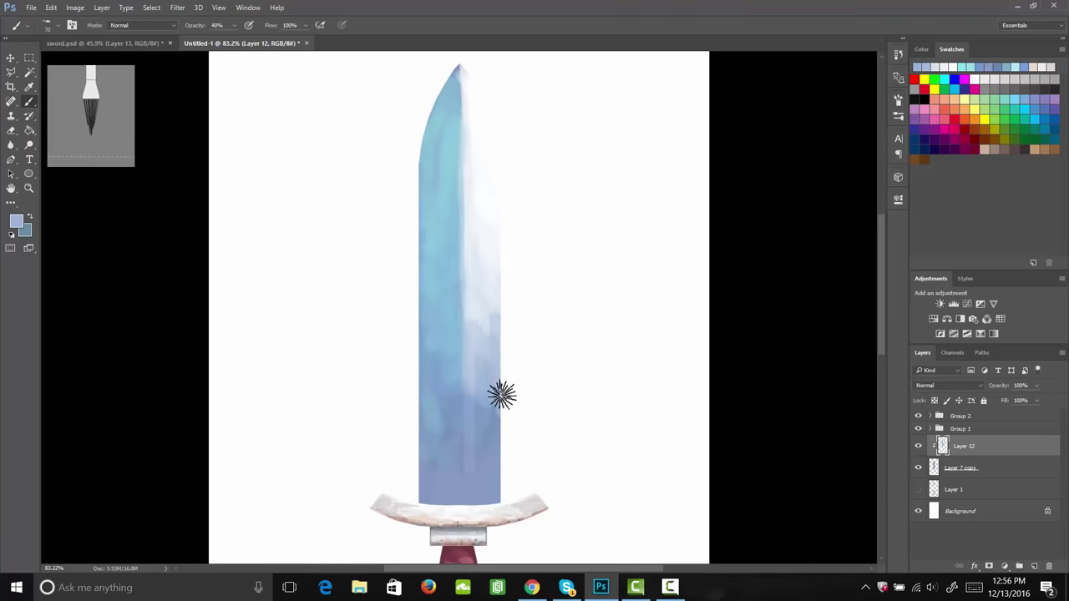
mouse_move(499, 424)
mouse_down()
mouse_move(481, 388)
mouse_move(479, 508)
mouse_move(491, 411)
mouse_up()
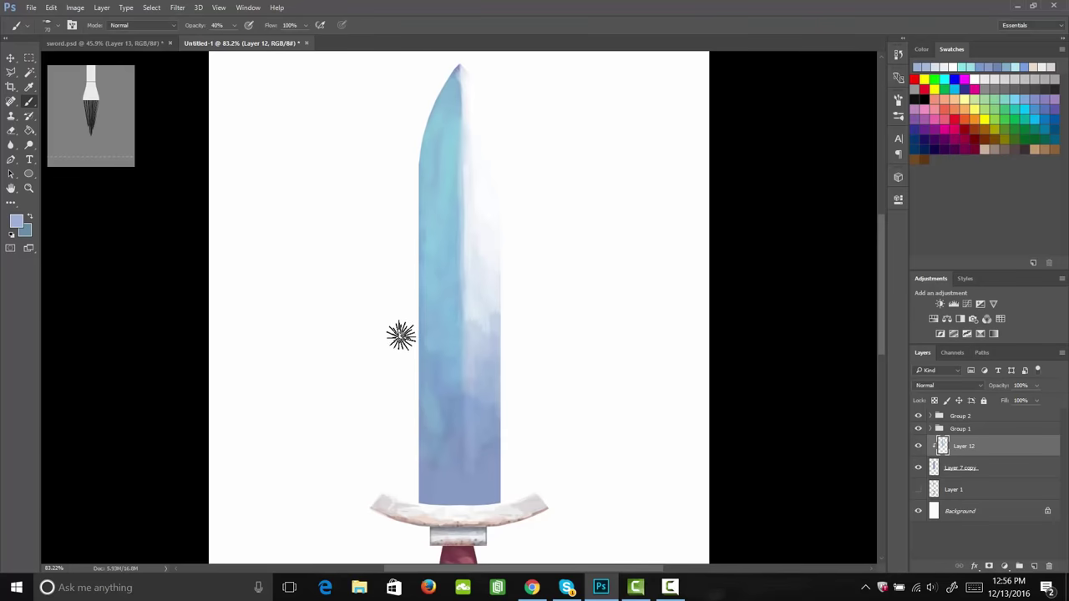
Sample the cyan from the blade's upper left half and brush it over the right half below the white highlight.
key(i)
click(450, 156)
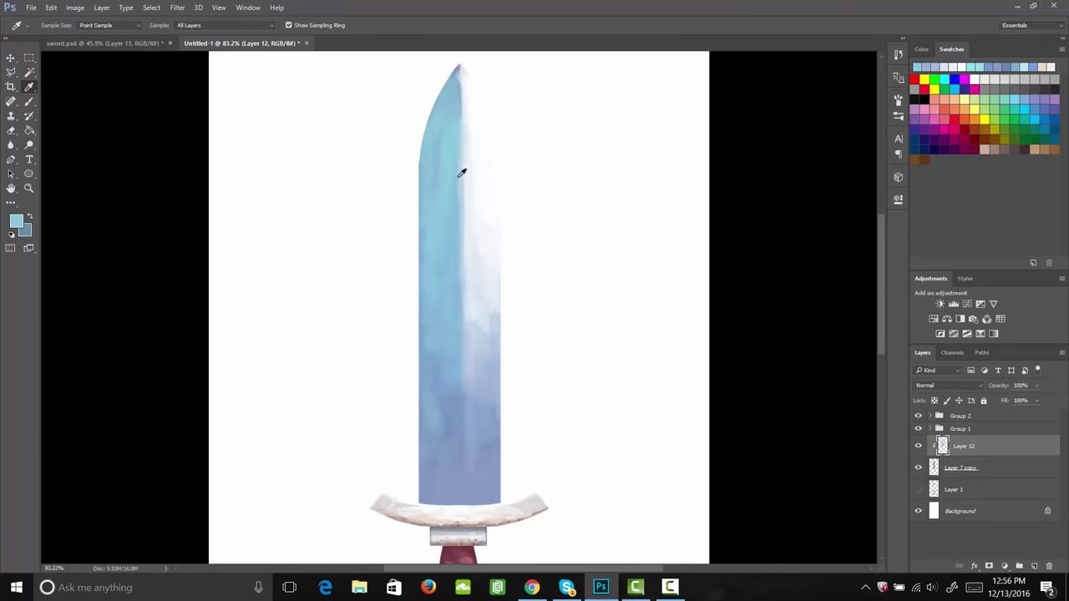
key(b)
drag(493, 352, 496, 435)
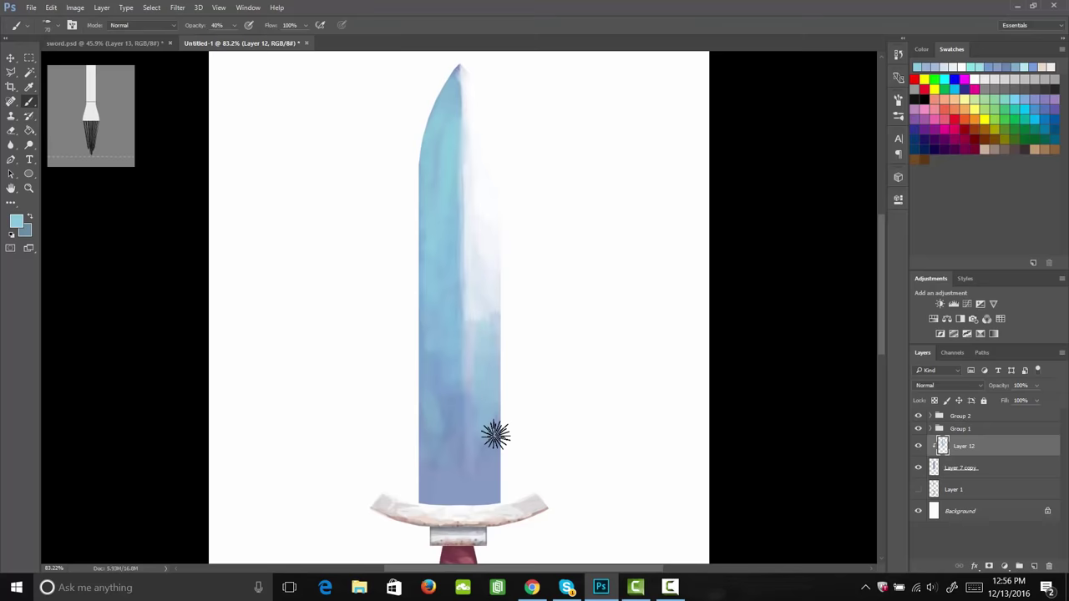
Lighten the painting colour to pale cyan #afe3f0 and brush it down the blade's right half below the white highlight.
mouse_move(501, 327)
mouse_down()
mouse_move(482, 323)
mouse_move(486, 303)
mouse_up()
click(17, 220)
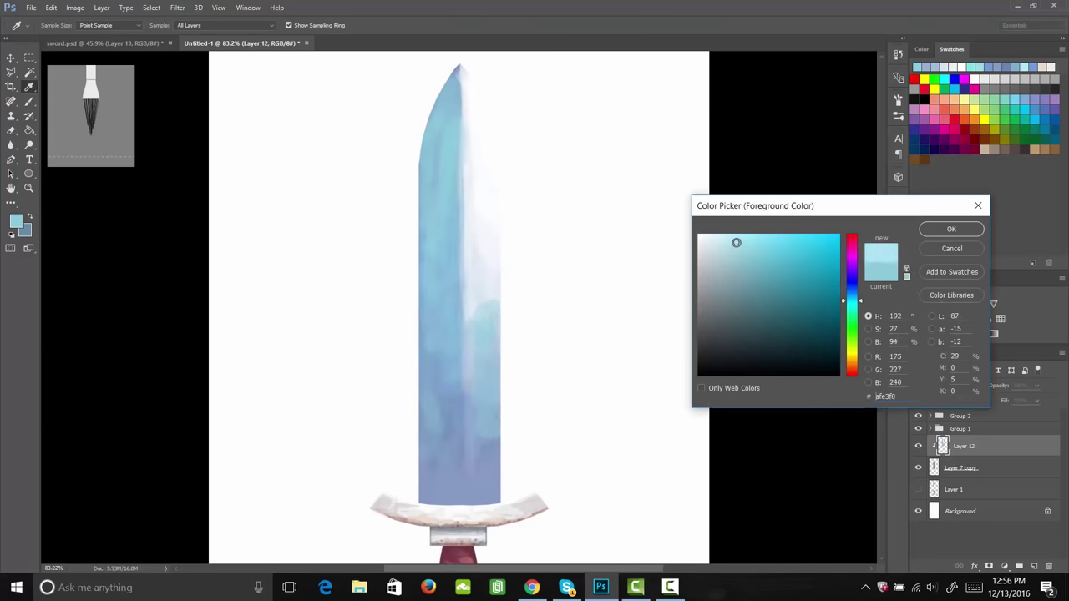
click(950, 230)
mouse_move(485, 301)
mouse_down()
mouse_move(479, 367)
mouse_move(487, 346)
mouse_move(498, 435)
mouse_move(476, 397)
mouse_move(487, 356)
mouse_move(497, 387)
mouse_up()
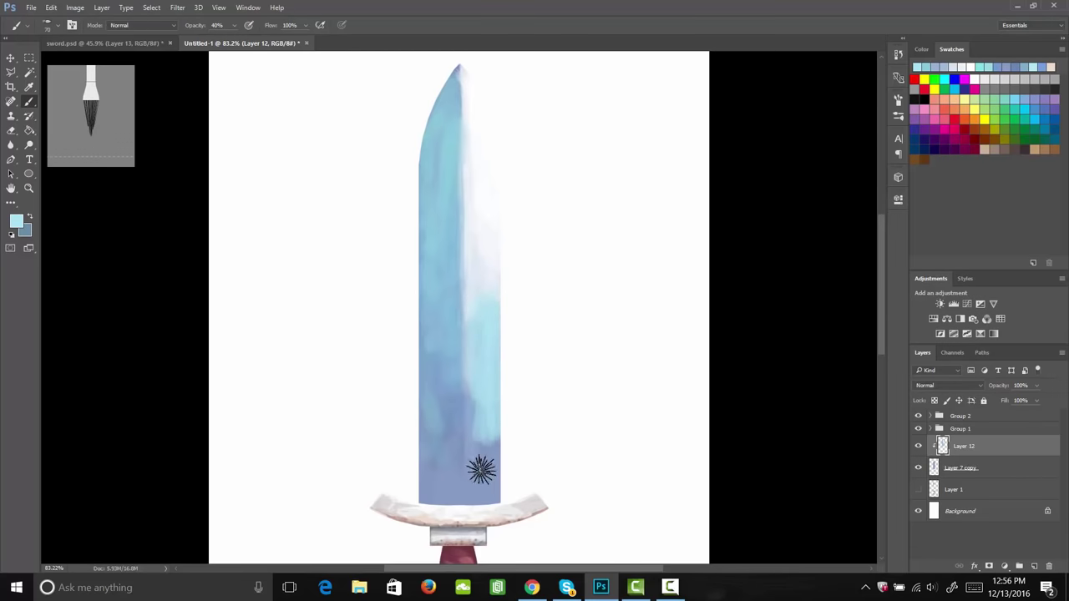
mouse_move(481, 470)
mouse_down()
mouse_move(501, 497)
mouse_move(499, 408)
mouse_move(493, 449)
mouse_move(506, 451)
mouse_move(489, 486)
mouse_move(505, 453)
mouse_move(495, 422)
mouse_move(483, 443)
mouse_move(476, 384)
mouse_move(486, 350)
mouse_move(504, 413)
mouse_move(500, 367)
mouse_move(492, 420)
mouse_up()
Sample the periwinkle blue at the blade's base and blend it up the lower right half at 10% brush opacity.
key(i)
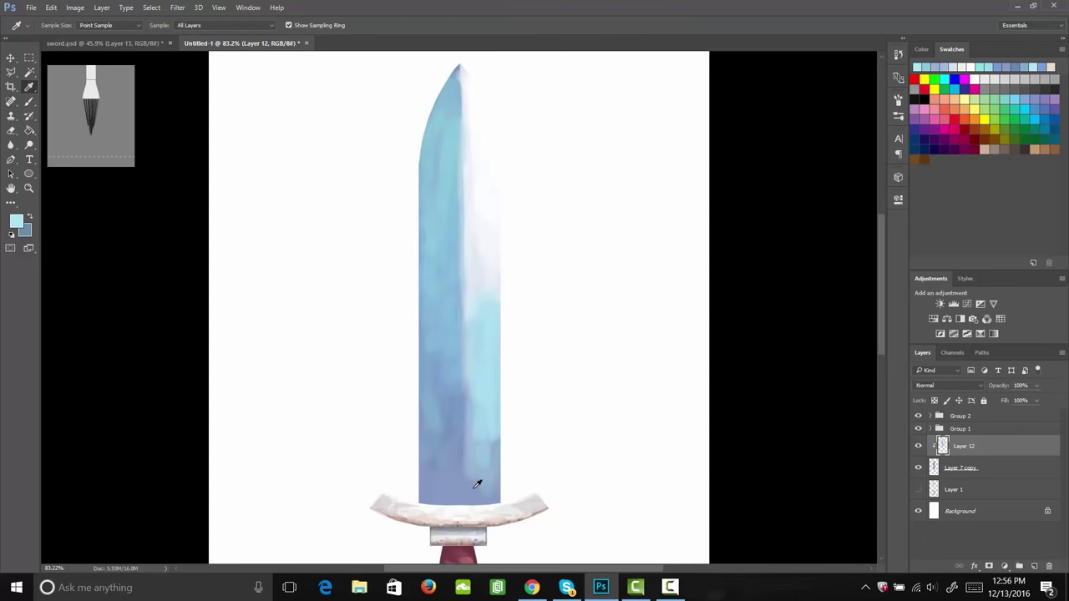
click(480, 489)
key(b)
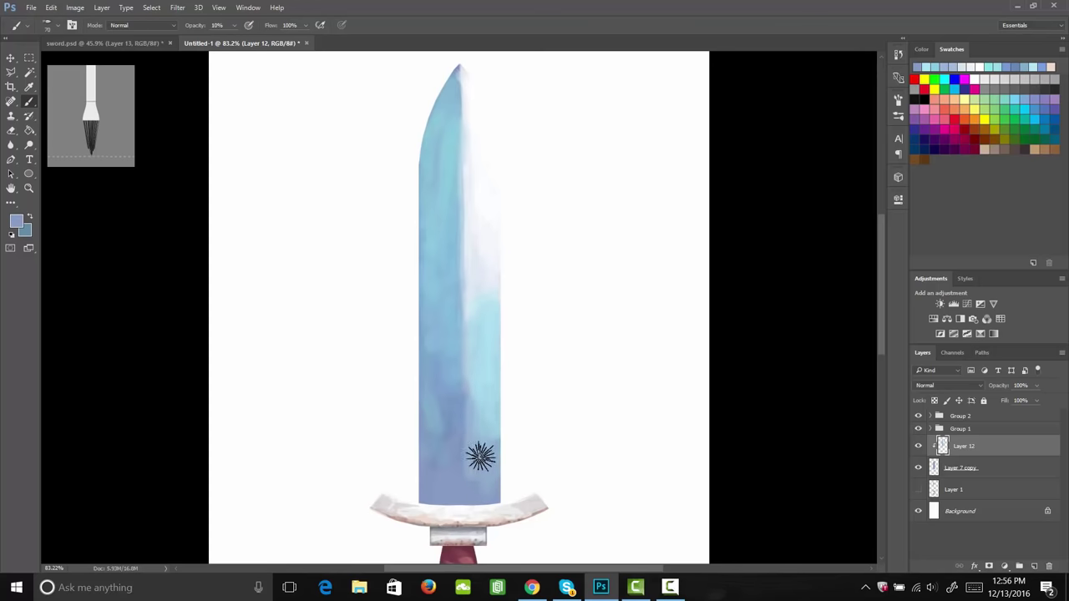
mouse_move(480, 457)
mouse_down()
mouse_move(462, 371)
mouse_move(485, 420)
mouse_move(490, 390)
mouse_move(487, 448)
mouse_move(477, 416)
mouse_up()
drag(497, 392, 512, 402)
drag(478, 460, 472, 361)
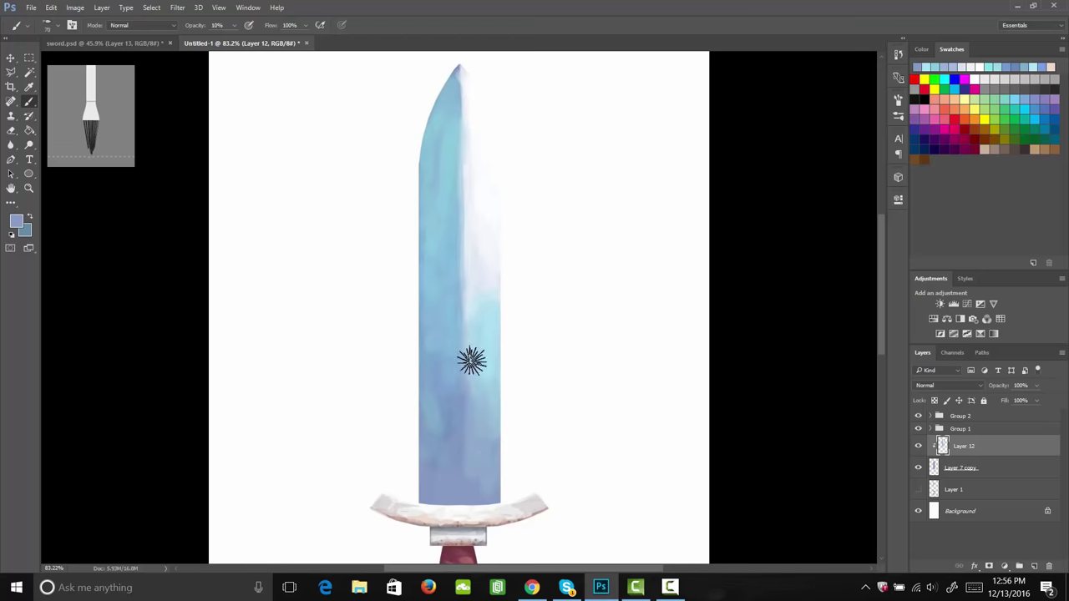
mouse_move(470, 464)
mouse_down()
mouse_move(477, 486)
mouse_move(501, 425)
mouse_move(480, 423)
mouse_up()
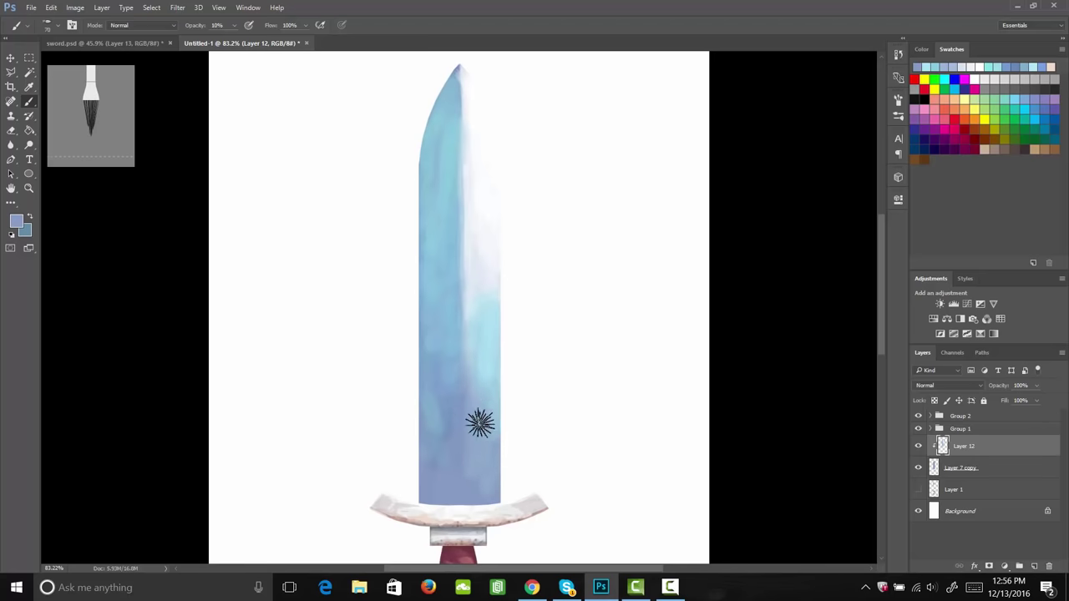
Sample the pale white at the highlight's lower edge and brush it softly over the cyan and along the right edge.
alt+click(492, 285)
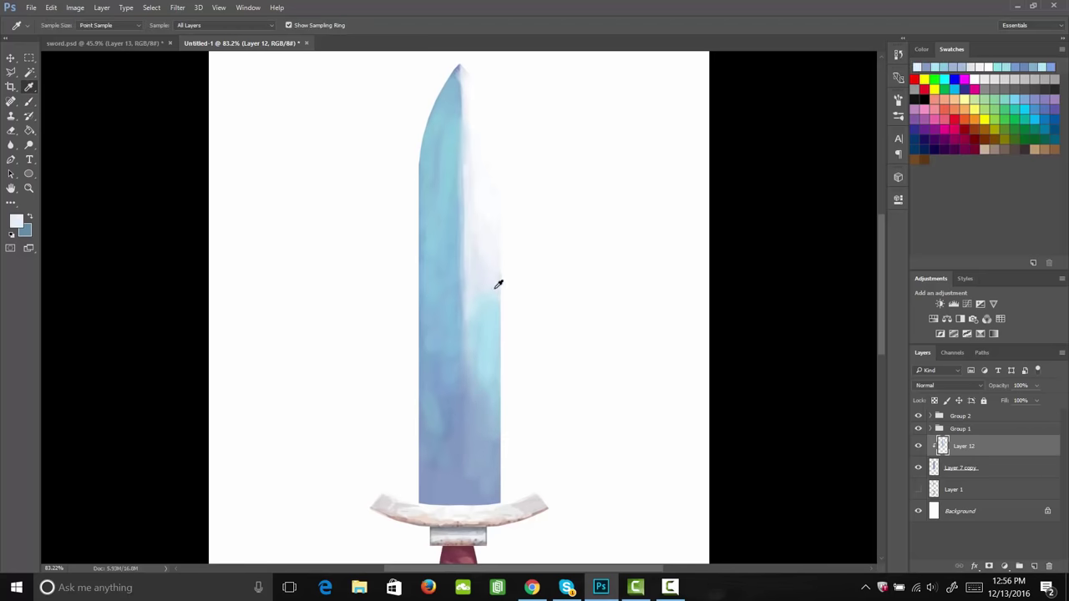
mouse_move(489, 305)
mouse_down()
mouse_move(481, 297)
mouse_move(497, 354)
mouse_up()
drag(496, 357, 496, 340)
mouse_move(502, 228)
mouse_down()
mouse_move(497, 264)
mouse_move(496, 209)
mouse_up()
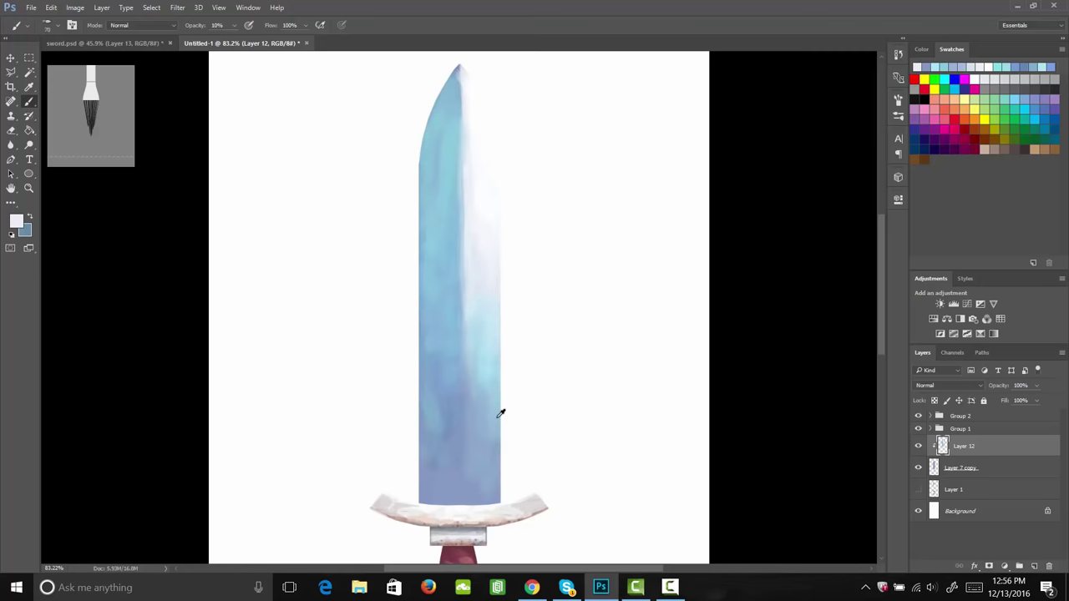
Sample the light blue below the highlight and streak it down the lower part of the blade's right half.
alt+click(478, 332)
mouse_move(490, 370)
mouse_down()
mouse_move(486, 337)
mouse_move(476, 395)
mouse_up()
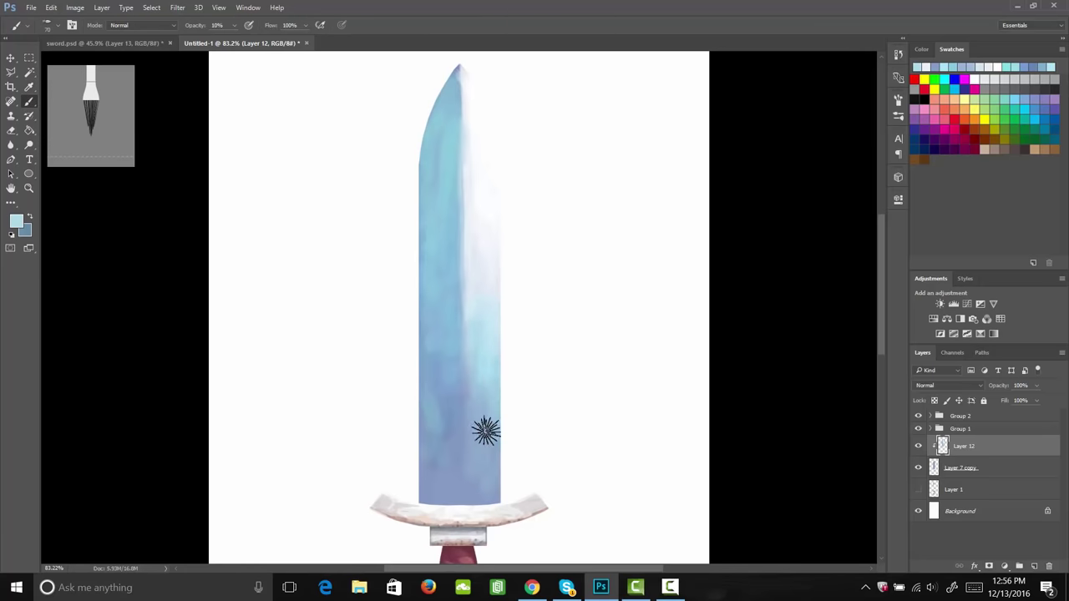
mouse_move(486, 431)
mouse_down()
mouse_move(496, 437)
mouse_move(468, 387)
mouse_move(482, 337)
mouse_move(503, 360)
mouse_up()
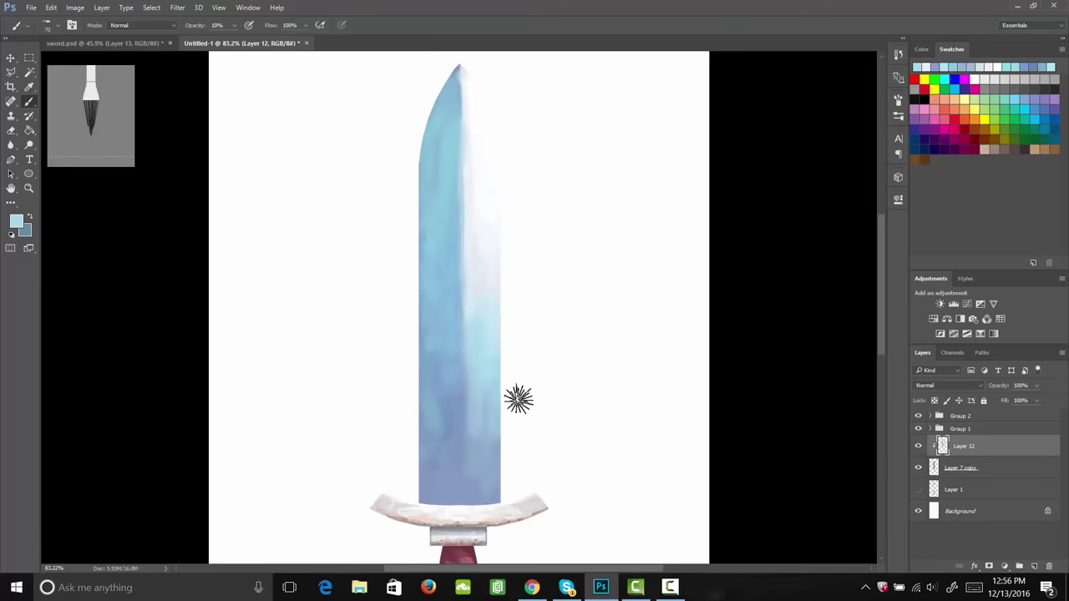
Sample white and brush it over the right side of the blade's tip.
alt+click(481, 92)
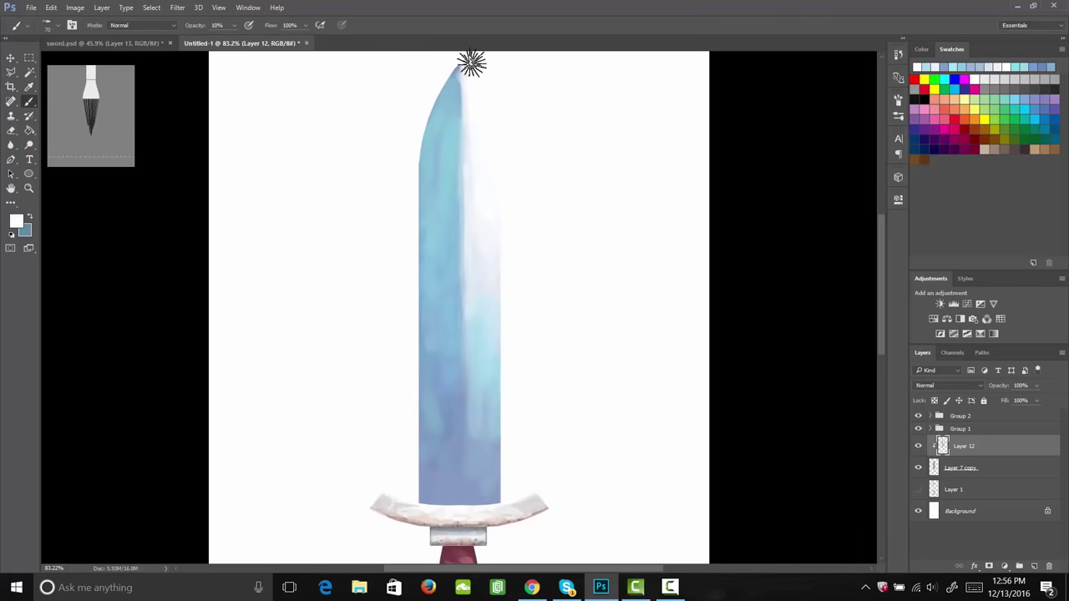
drag(471, 62, 465, 64)
drag(470, 102, 473, 104)
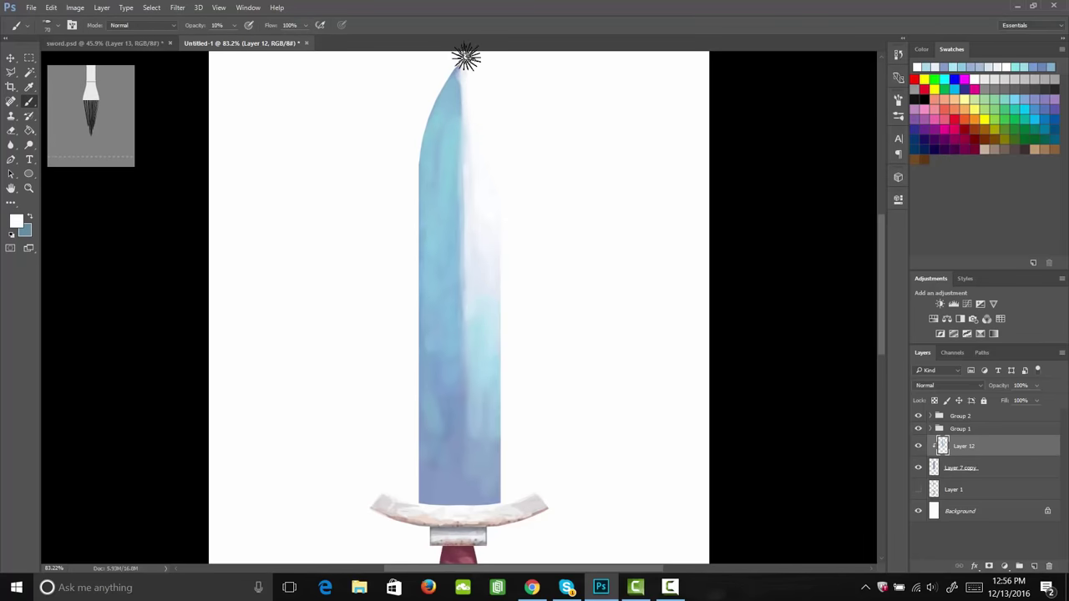
Sample the blue just below the blade's tip and brush it over the purple patch at the point.
key(z)
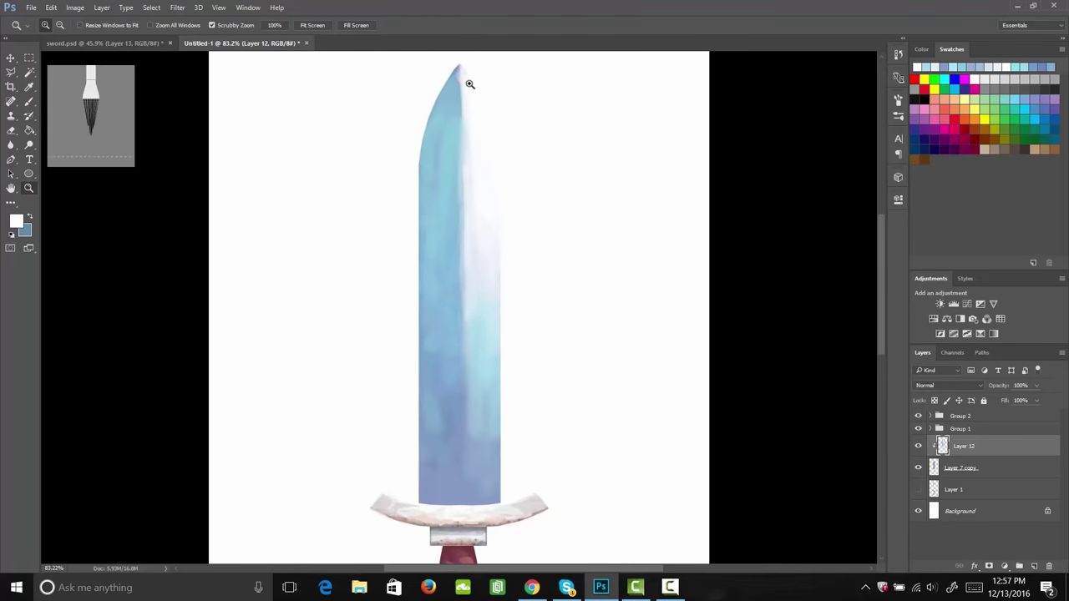
drag(469, 84, 491, 214)
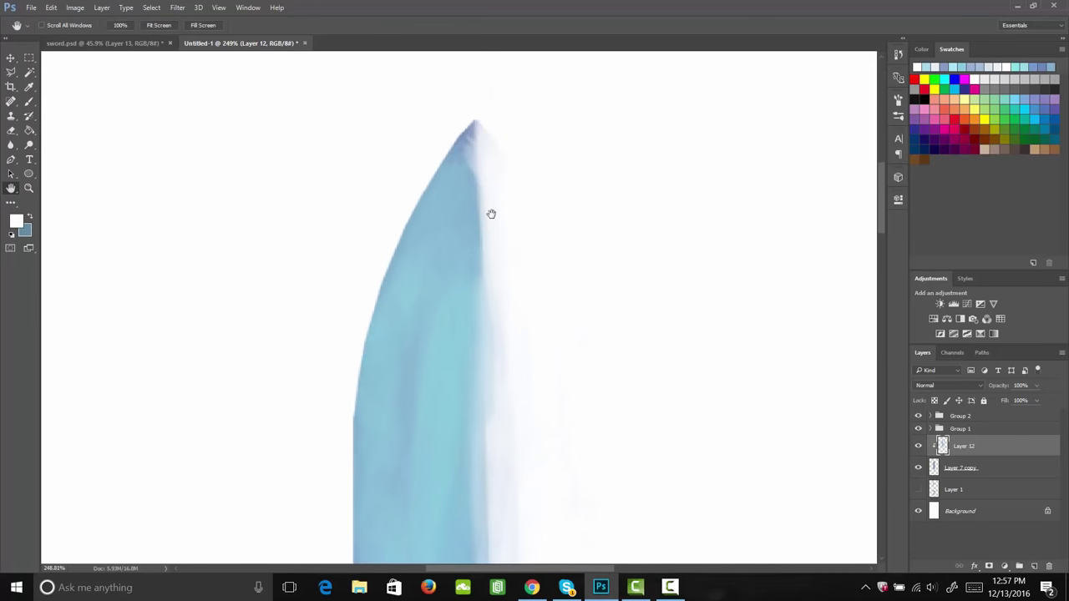
key(i)
click(465, 172)
key(b)
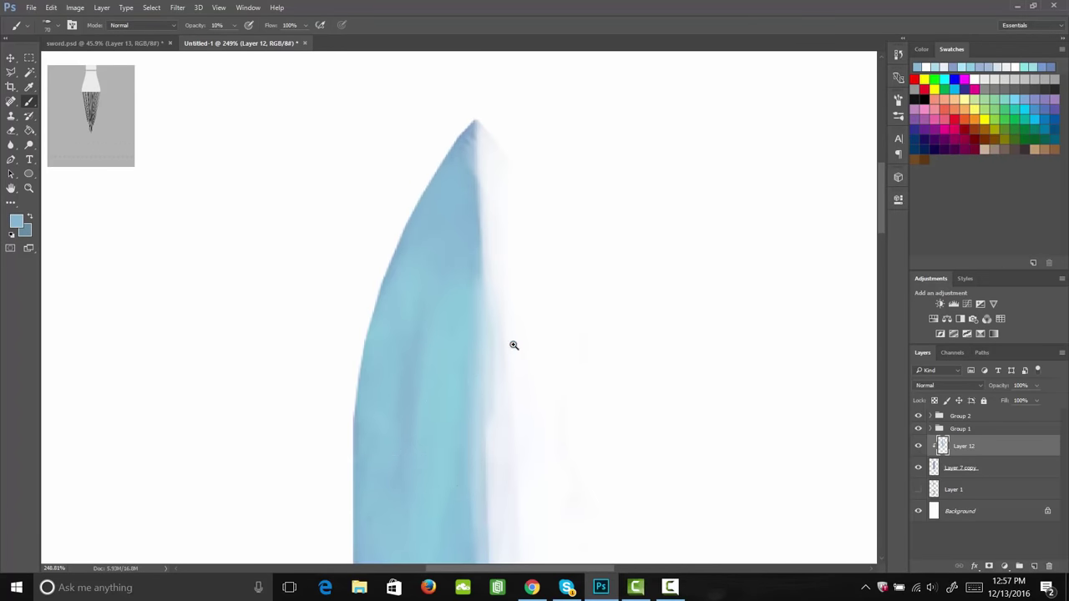
Sample the light cyan from the right half and brush it down the middle of the blade's left half from near the tip.
key(z)
drag(508, 346, 430, 352)
drag(525, 401, 487, 396)
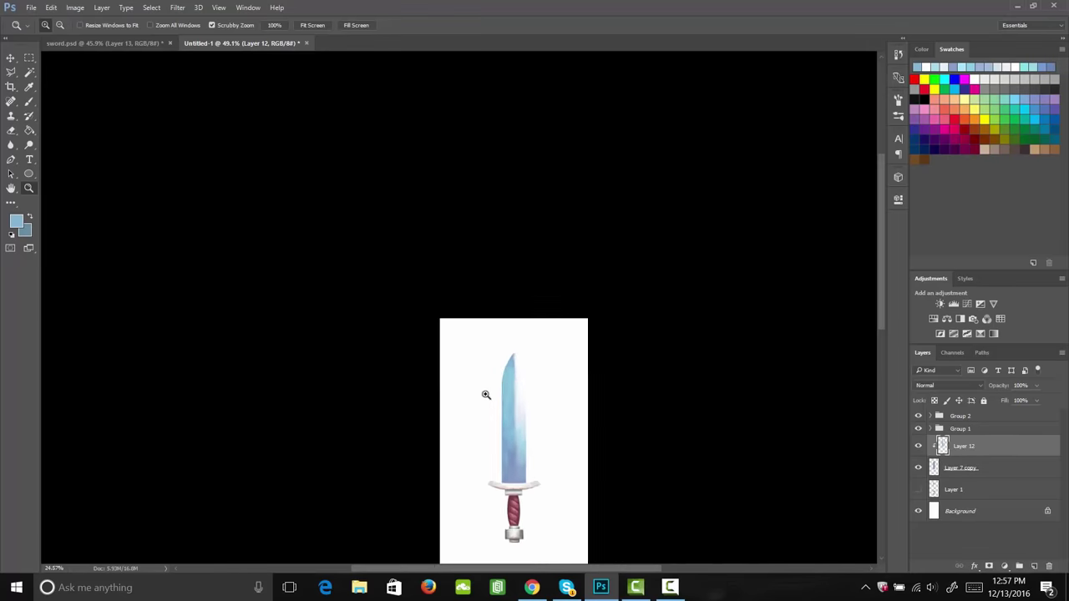
drag(456, 267, 510, 278)
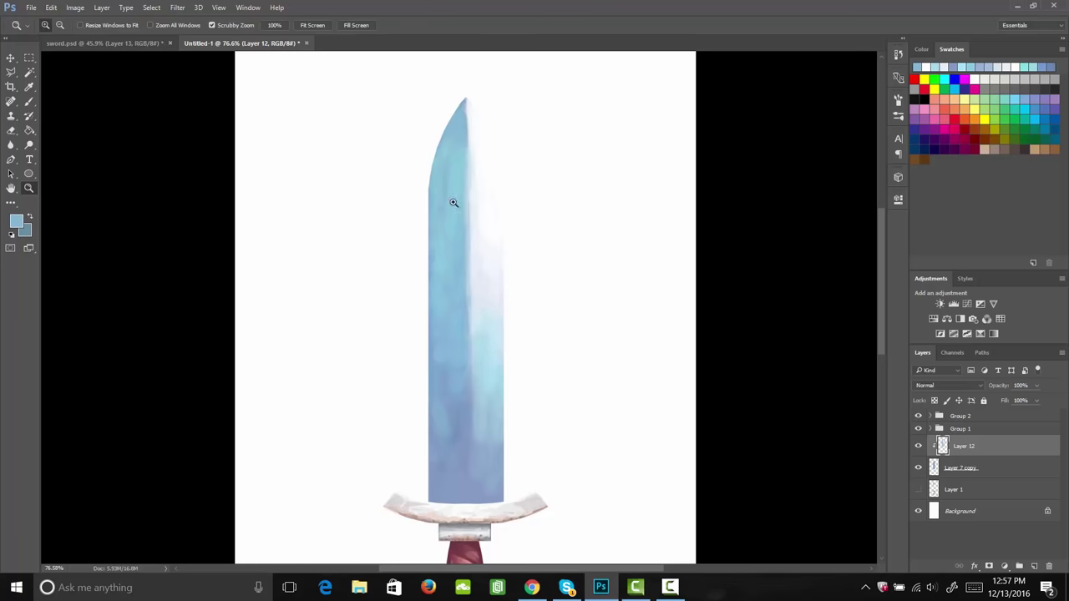
key(i)
click(494, 357)
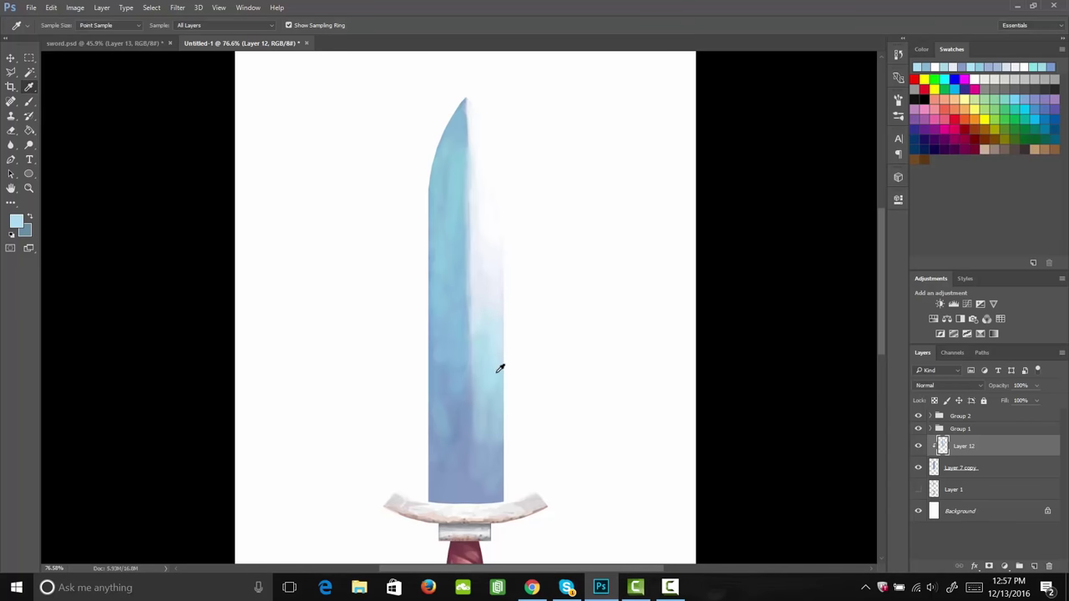
key(b)
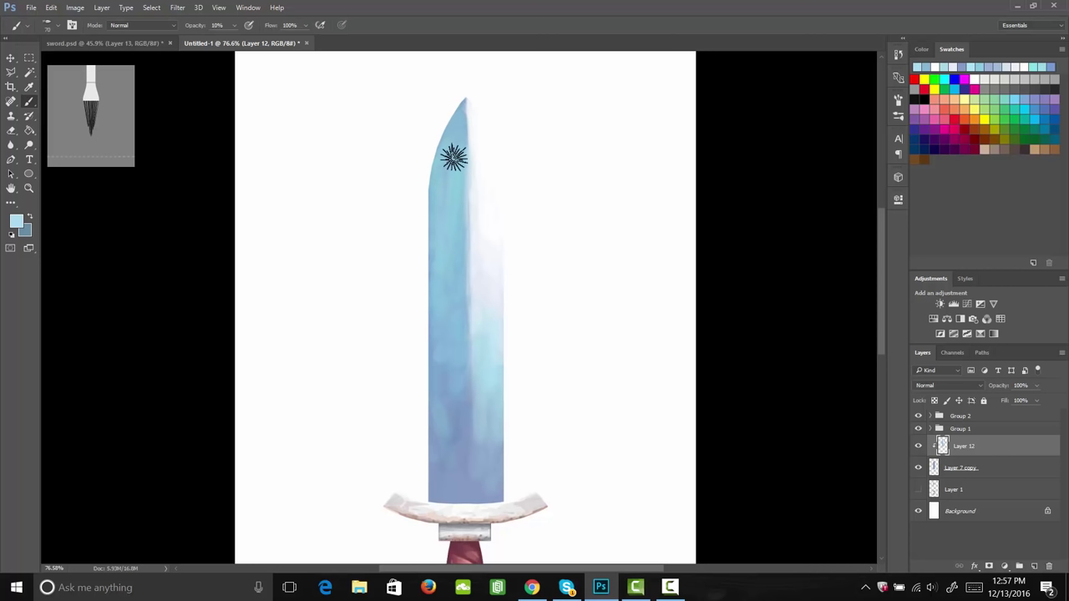
drag(458, 146, 455, 272)
drag(452, 222, 459, 364)
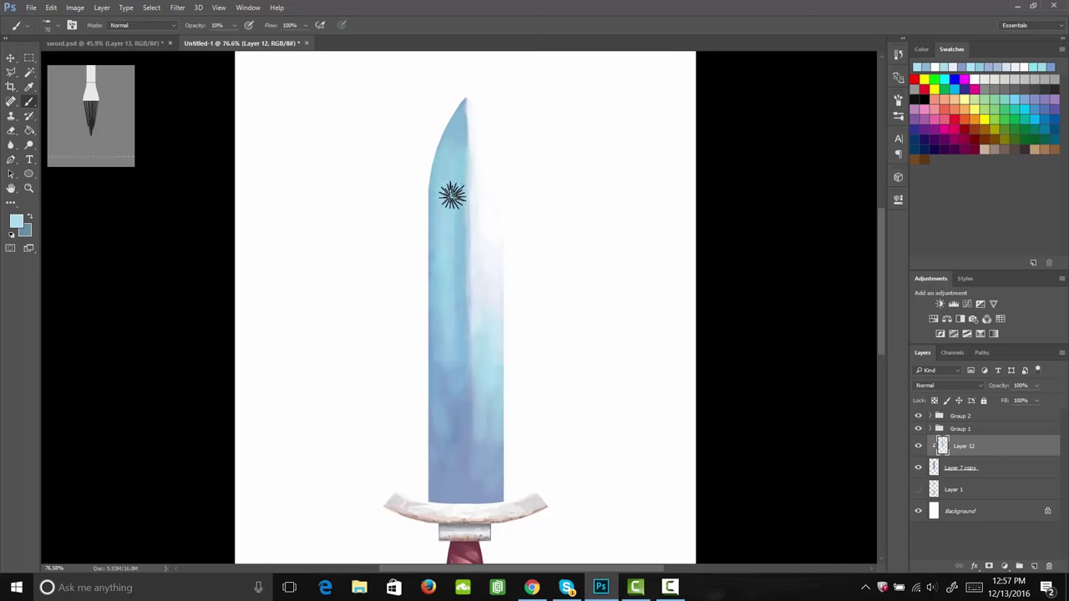
drag(452, 187, 456, 321)
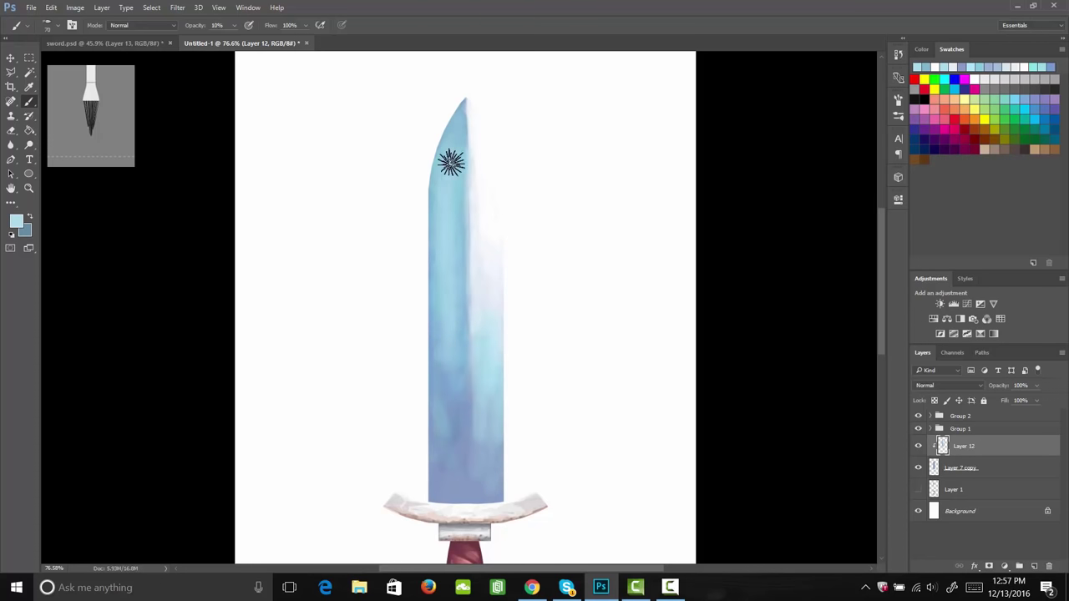
drag(473, 106, 461, 184)
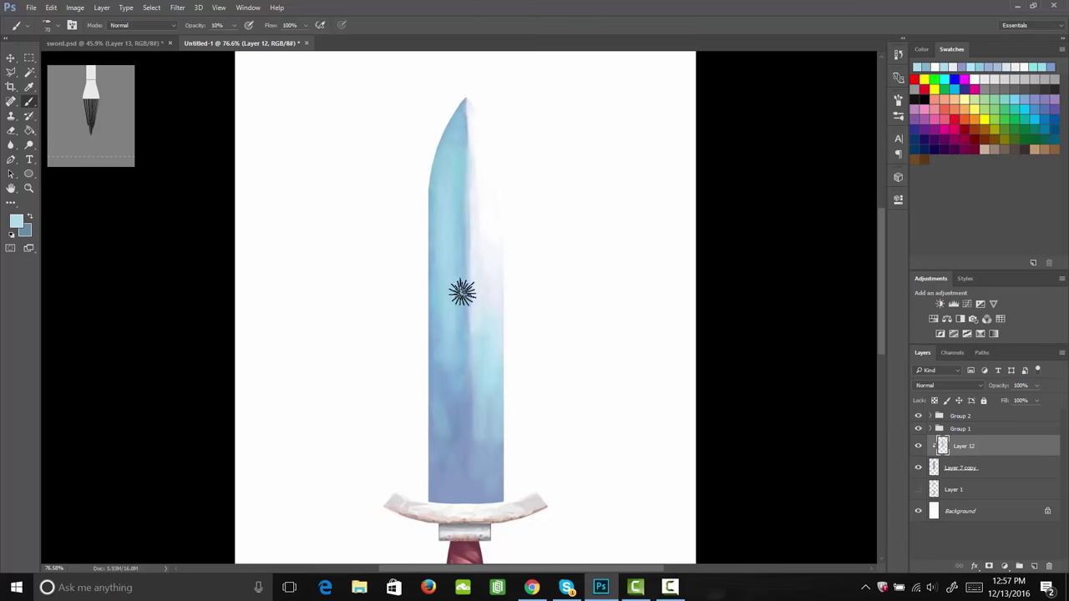
Sample the mid blue beside the centre ridge and blend it over the left half, raising the brush opacity to 20%.
key(i)
click(464, 246)
key(b)
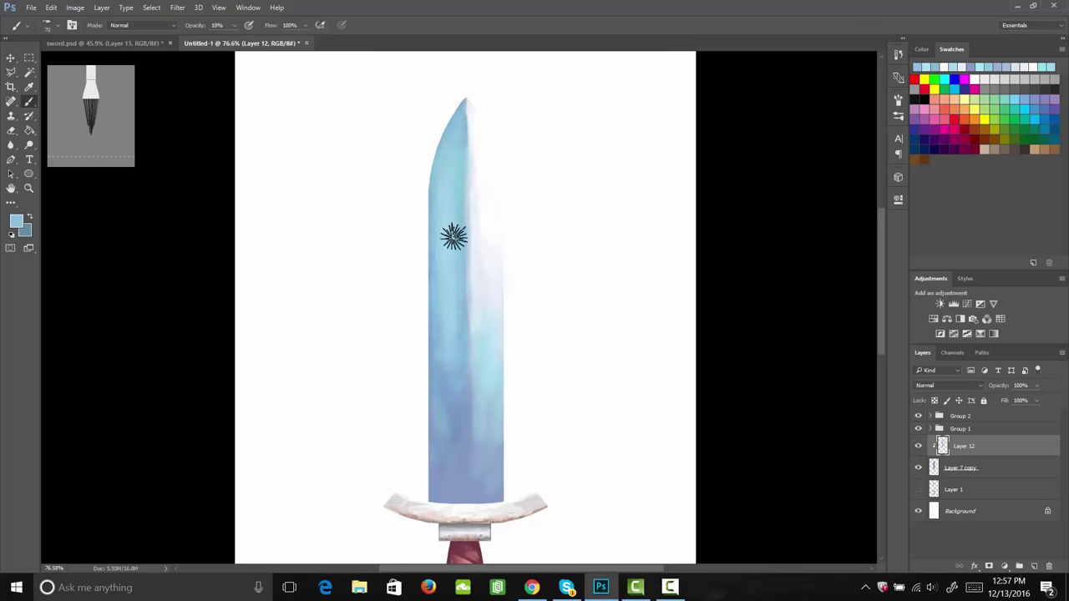
drag(451, 237, 445, 286)
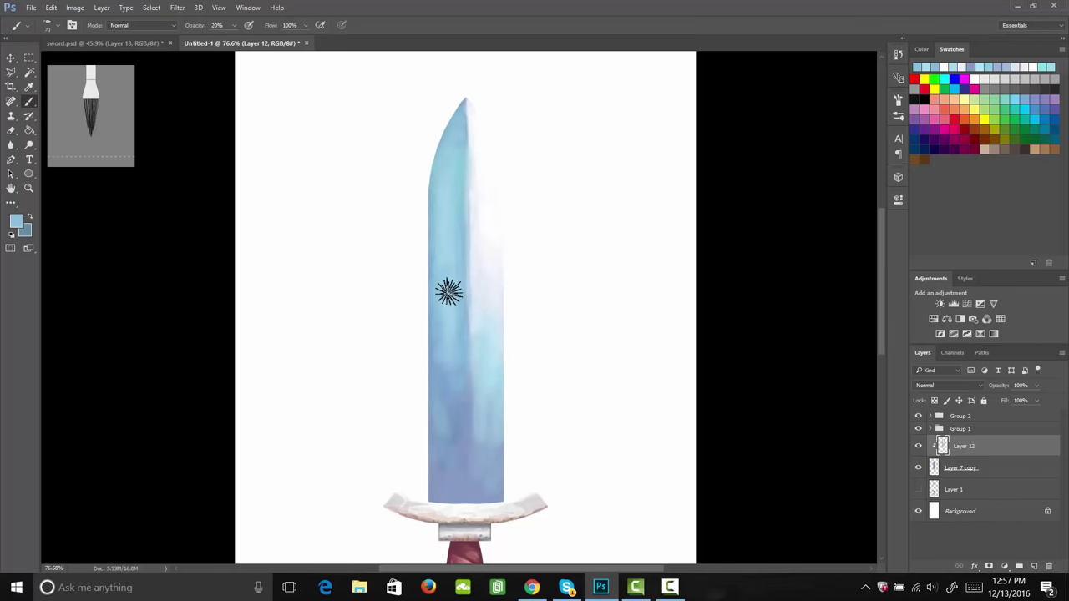
key(2)
mouse_move(450, 215)
mouse_down()
mouse_move(456, 167)
mouse_move(448, 215)
mouse_move(439, 184)
mouse_move(452, 173)
mouse_move(443, 224)
mouse_up()
mouse_move(442, 382)
mouse_down()
mouse_move(450, 428)
mouse_move(437, 288)
mouse_up()
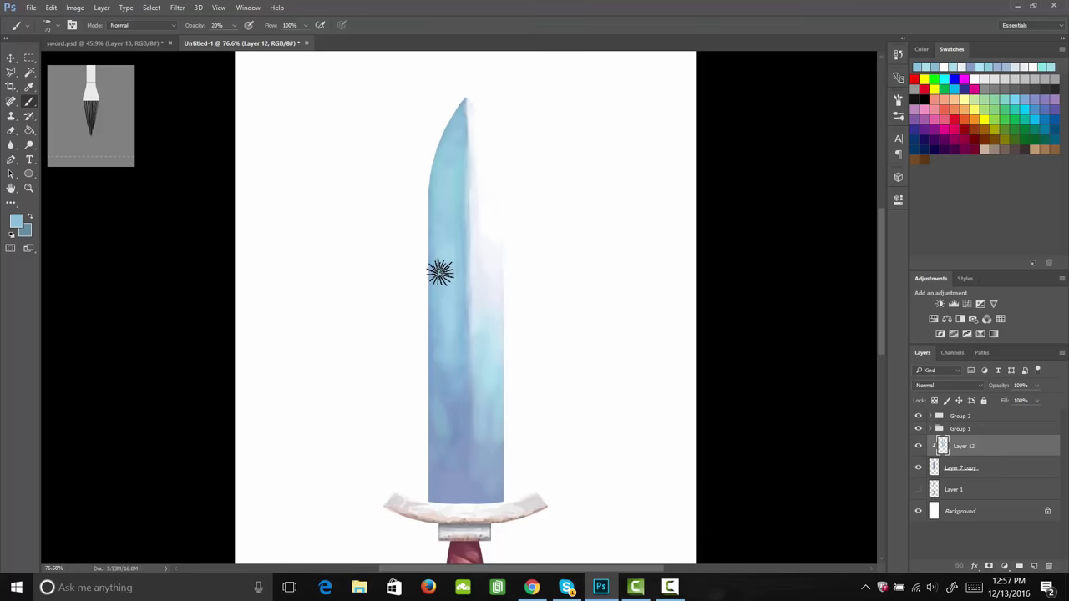
Sample white, shrink the brush to a fine tip and paint a thin ridge line down from the blade's tip at 50% opacity.
key(i)
click(496, 207)
key(b)
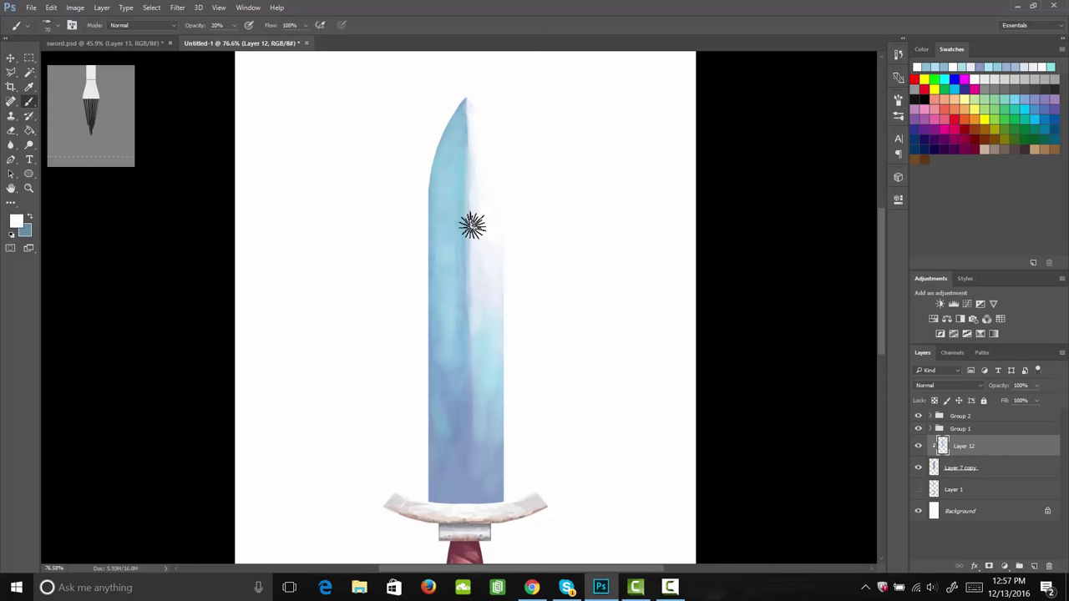
key(5)
key(bracketleft)
key(bracketleft)
key(bracketleft)
key(bracketleft)
key(bracketleft)
key(bracketleft)
key(bracketleft)
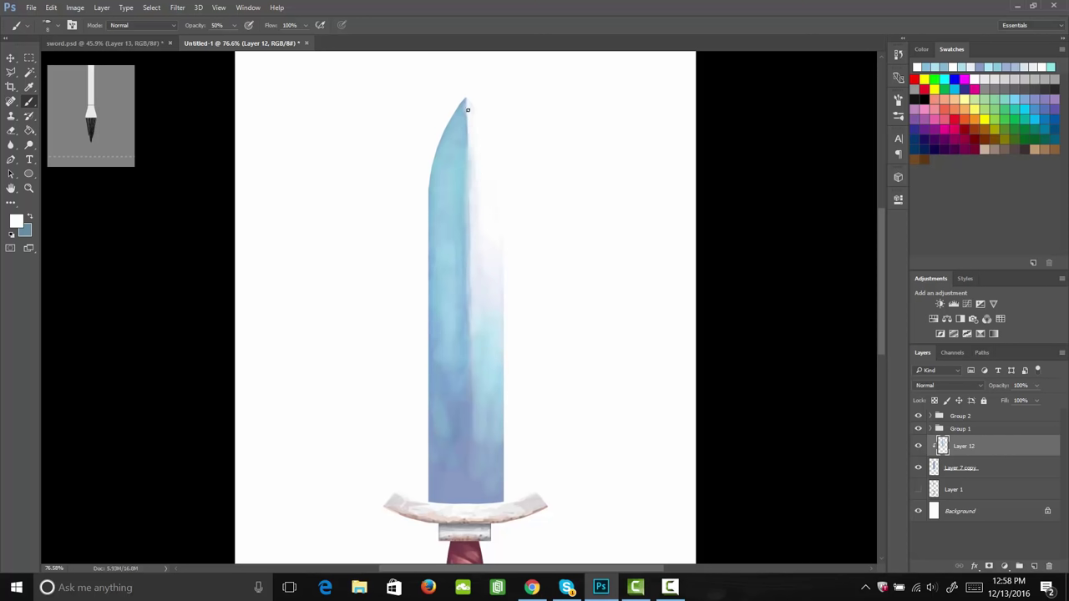
drag(467, 104, 469, 183)
Extend the thin white ridge line down the middle of the blade at 30% brush opacity.
key(3)
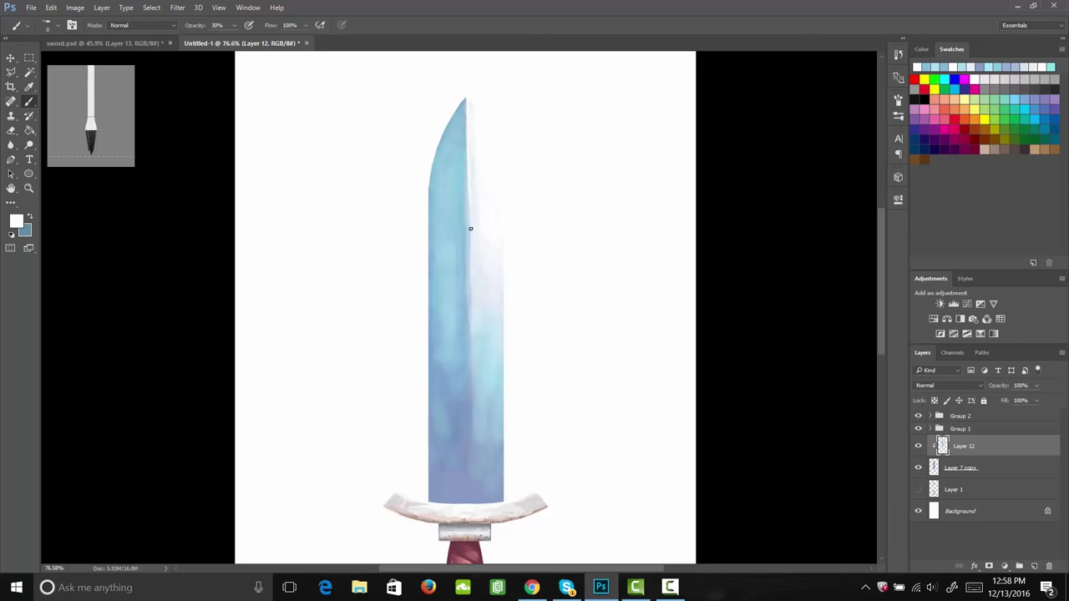
drag(468, 220, 470, 249)
mouse_move(468, 317)
mouse_down()
mouse_move(472, 383)
mouse_move(508, 401)
mouse_move(491, 400)
mouse_up()
Paint a small white diamond outline at the ridge line's lower end, lowering the brush opacity to 20%.
key(z)
key(b)
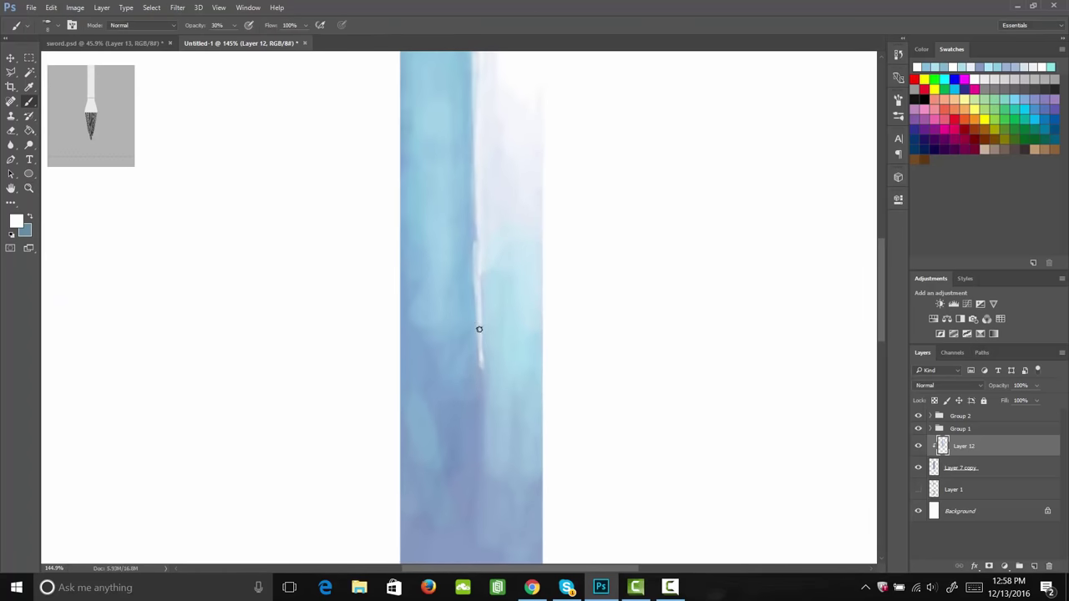
drag(471, 380, 489, 374)
key(2)
mouse_move(478, 382)
mouse_down()
mouse_move(477, 451)
mouse_move(498, 345)
mouse_up()
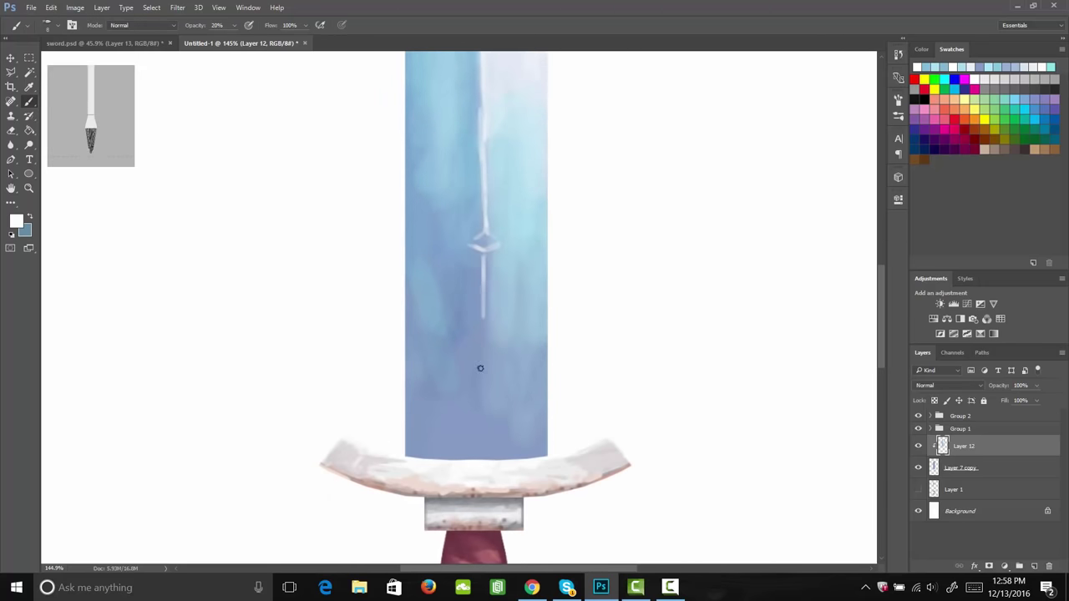
Paint a thin white line from the diamond down the centre of the blade to the guard.
drag(481, 286, 480, 422)
drag(480, 309, 479, 456)
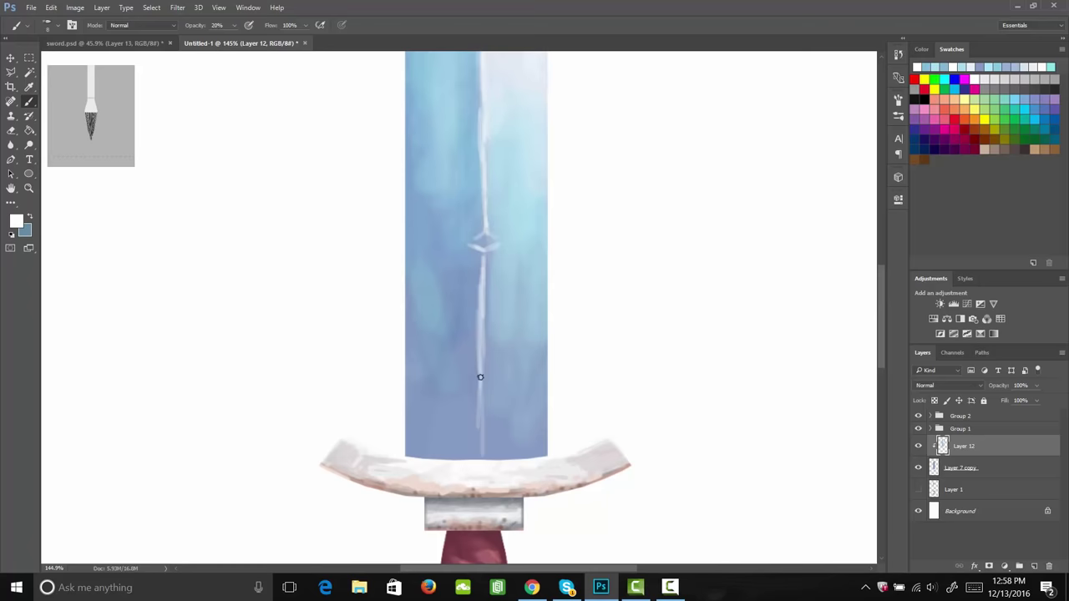
mouse_move(481, 378)
mouse_down()
mouse_move(486, 427)
mouse_move(484, 364)
mouse_move(476, 485)
mouse_move(478, 460)
mouse_up()
Strengthen the white centre line below the diamond and brighten the diamond's lower edge.
key(z)
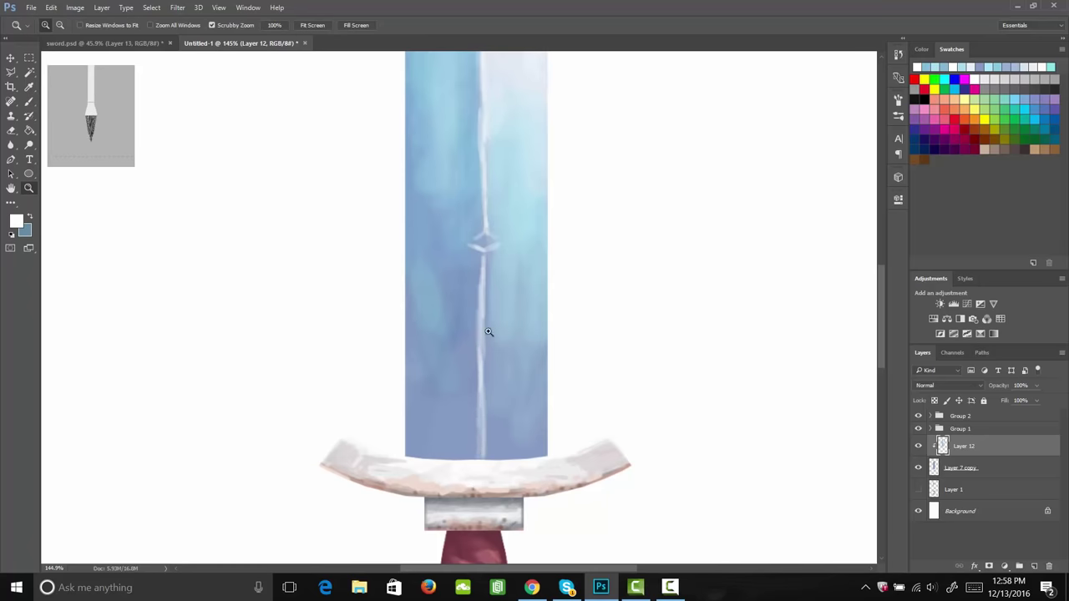
mouse_move(489, 333)
mouse_down()
mouse_move(449, 350)
mouse_move(484, 371)
mouse_move(501, 362)
mouse_move(469, 367)
mouse_move(515, 353)
mouse_move(470, 375)
mouse_move(470, 409)
mouse_move(467, 130)
mouse_up()
scroll(502, 352, up, 5)
key(b)
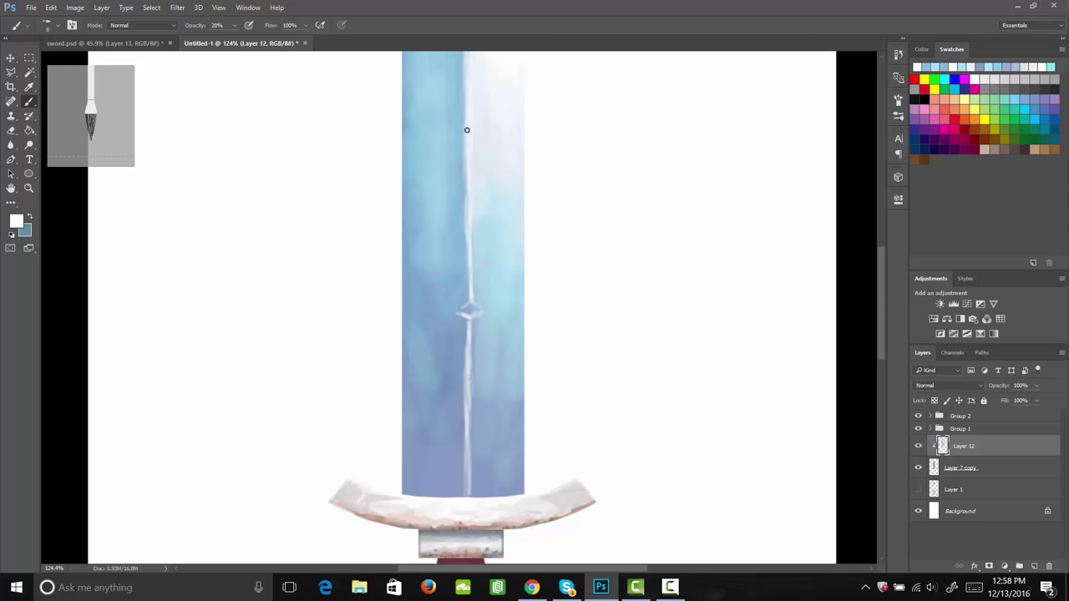
drag(470, 327, 464, 481)
drag(467, 312, 475, 318)
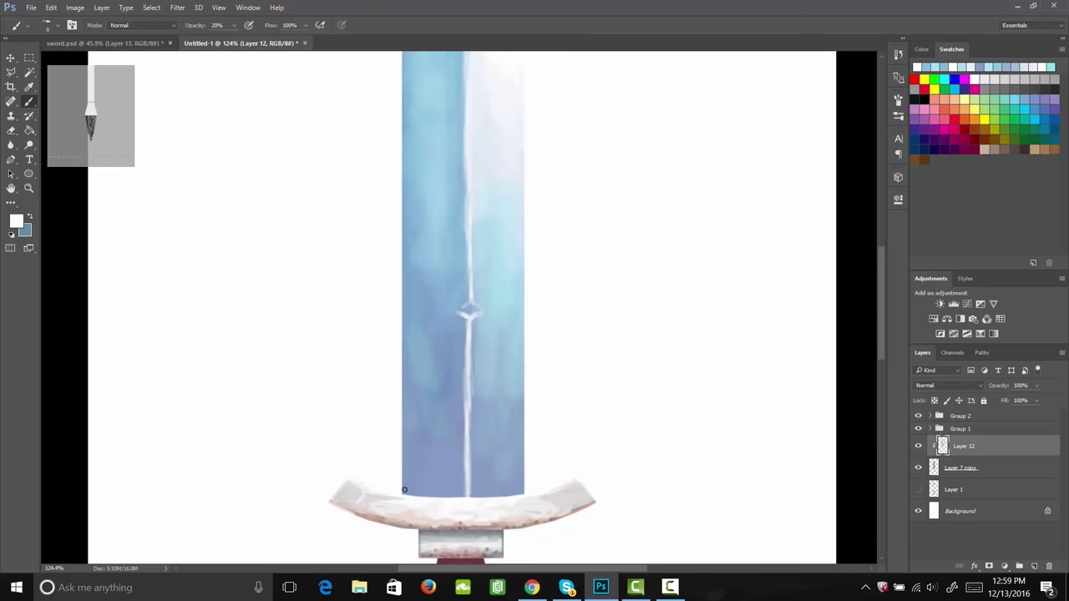
Paint a thin white highlight along the blade's left edge, from the guard up to the start of the curve, at 20% brush opacity.
mouse_move(405, 490)
mouse_down()
mouse_move(410, 447)
mouse_move(399, 433)
mouse_up()
key(z)
key(space)
drag(436, 387, 440, 467)
key(b)
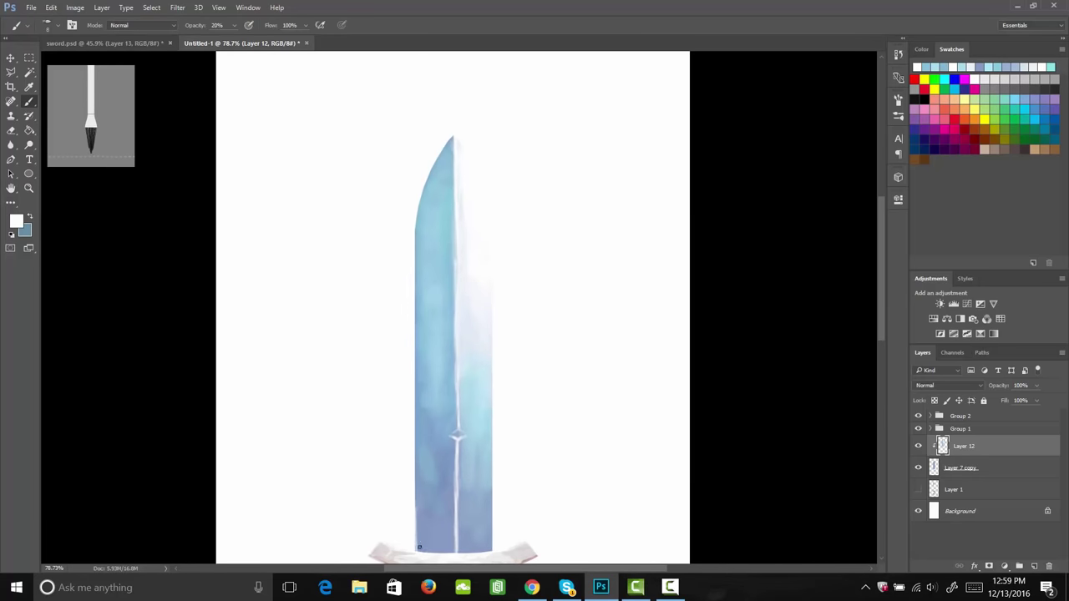
drag(419, 547, 417, 449)
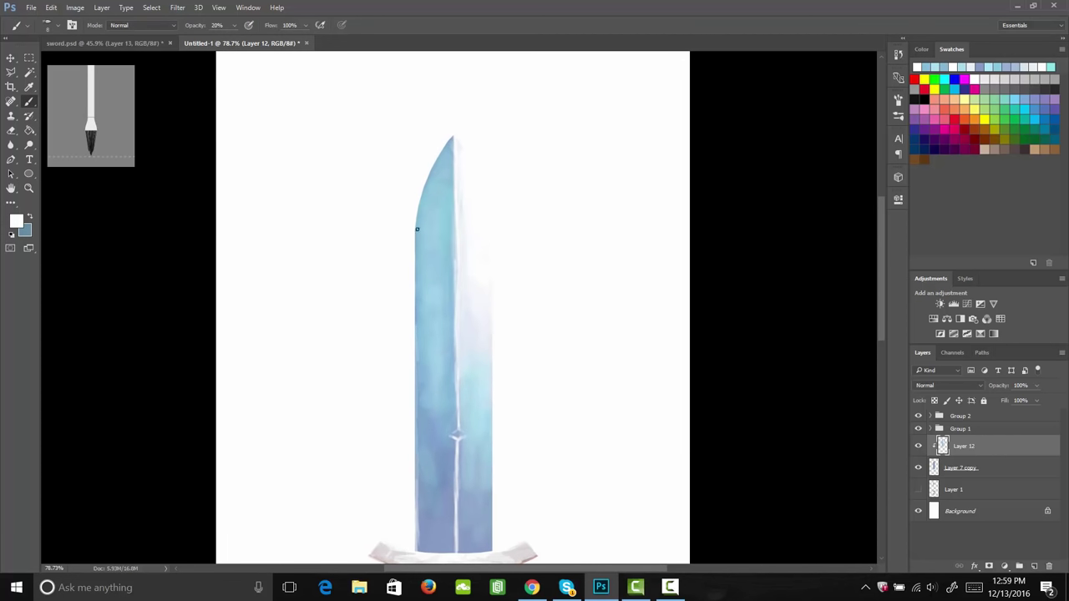
mouse_move(417, 230)
mouse_down()
mouse_move(419, 544)
mouse_move(417, 479)
mouse_move(414, 531)
mouse_move(415, 485)
mouse_up()
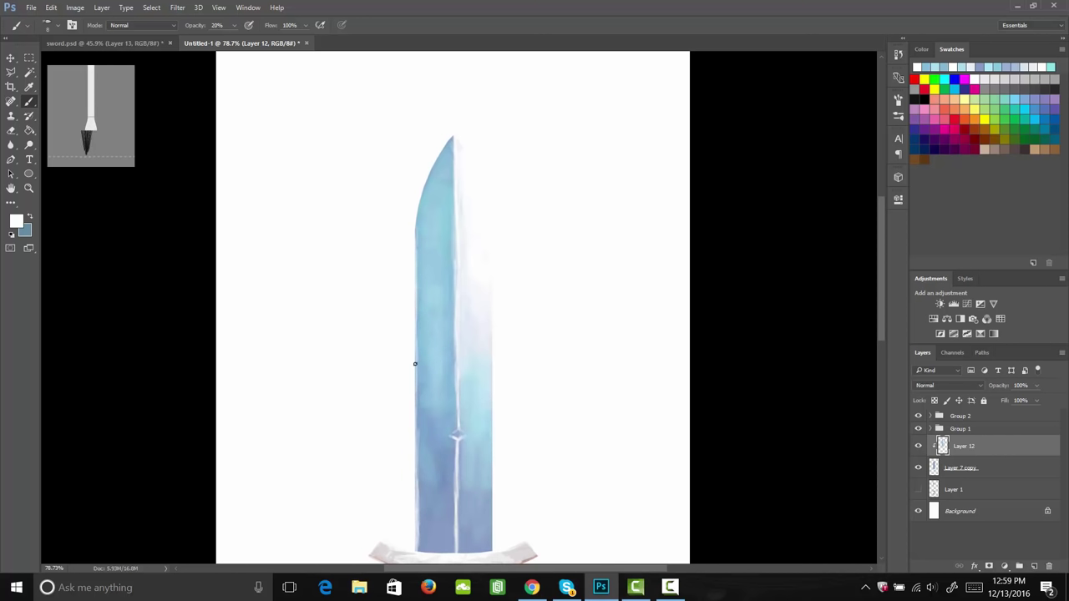
Strengthen the white highlight on the blade's left edge with repeated strokes along its straight length.
mouse_move(418, 324)
mouse_down()
mouse_move(420, 240)
mouse_move(415, 332)
mouse_up()
mouse_move(415, 396)
mouse_down()
mouse_move(415, 562)
mouse_move(415, 373)
mouse_up()
mouse_move(415, 449)
mouse_down()
mouse_move(421, 200)
mouse_move(412, 228)
mouse_up()
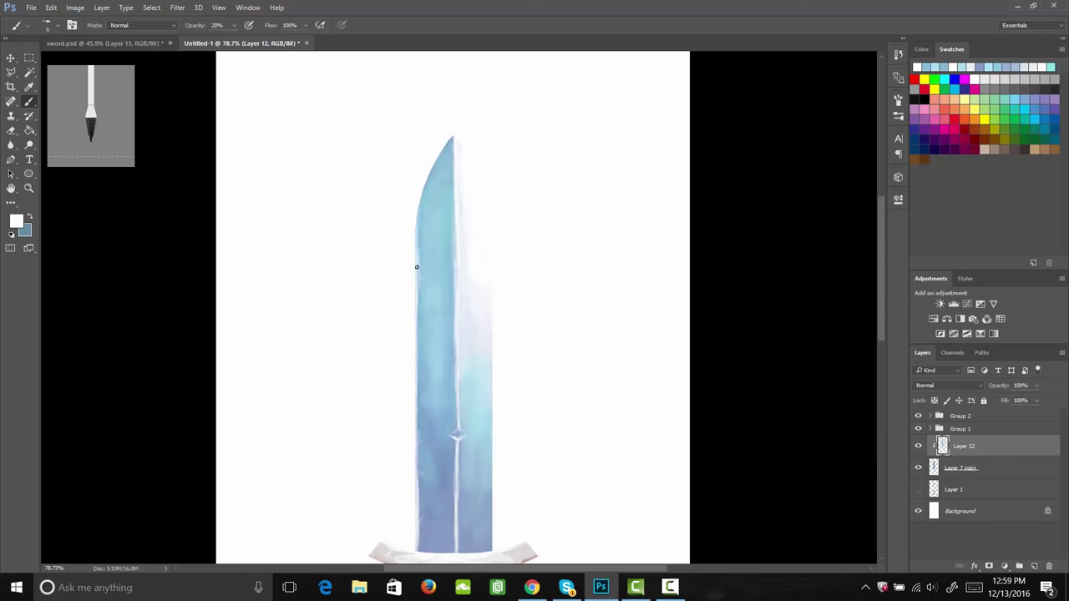
drag(417, 267, 418, 478)
Paint a thin white highlight along the blade's right edge above the guard and touch up the left edge highlight.
drag(494, 552, 496, 544)
drag(493, 494, 490, 441)
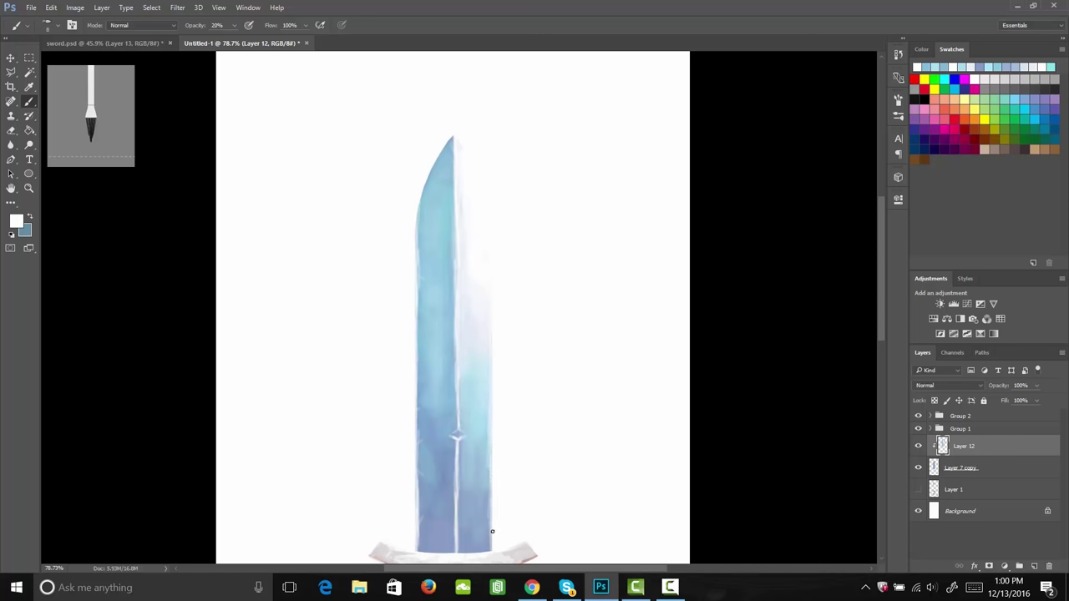
drag(490, 544, 489, 512)
drag(498, 380, 492, 289)
drag(489, 333, 491, 426)
drag(492, 463, 492, 544)
click(492, 560)
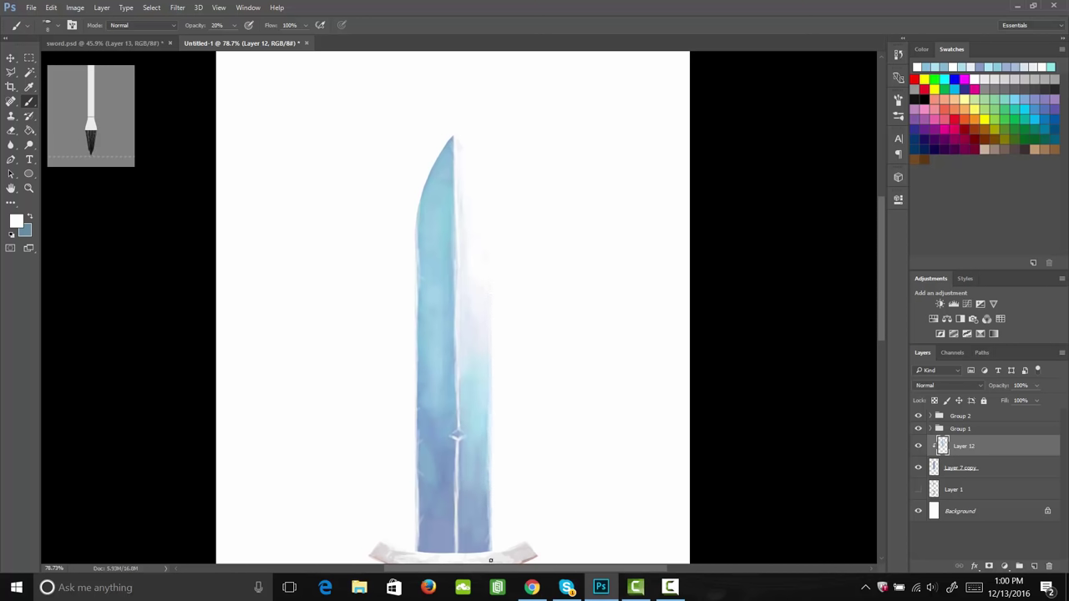
drag(491, 371, 494, 297)
drag(420, 212, 418, 312)
drag(417, 395, 419, 483)
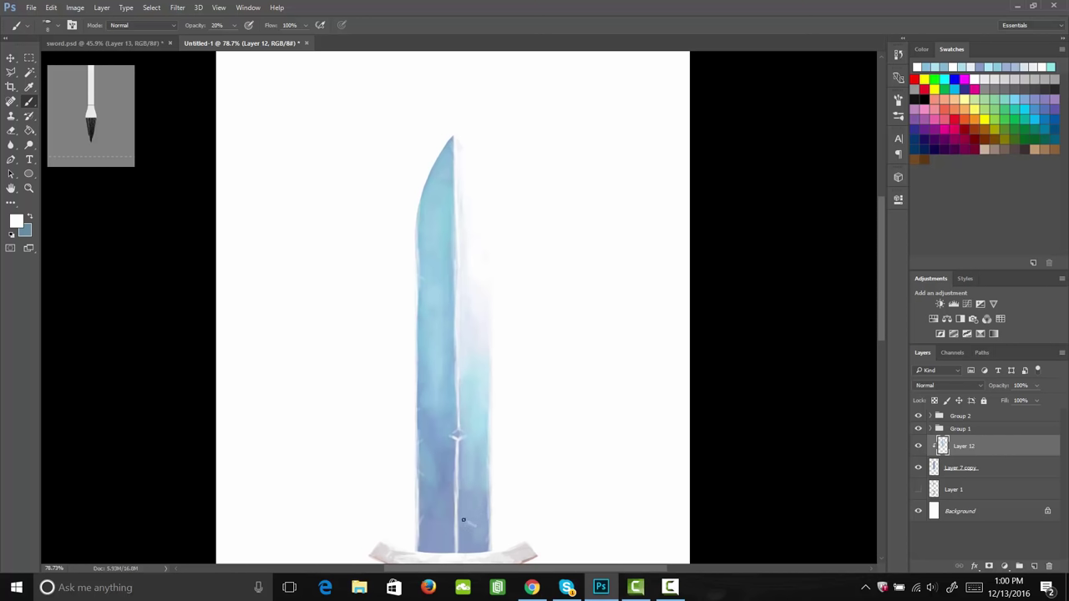
Paint short diagonal white scratches near the guard, across the ridge above the diamond, and below the blade's tip.
mouse_move(464, 520)
mouse_down()
mouse_move(497, 527)
mouse_move(483, 500)
mouse_move(482, 529)
mouse_up()
drag(449, 389, 478, 410)
drag(444, 205, 432, 217)
Sample the blue at the blade's tip and fill the inside of the diamond with it, lowering the brush opacity to 50%.
key(alt)
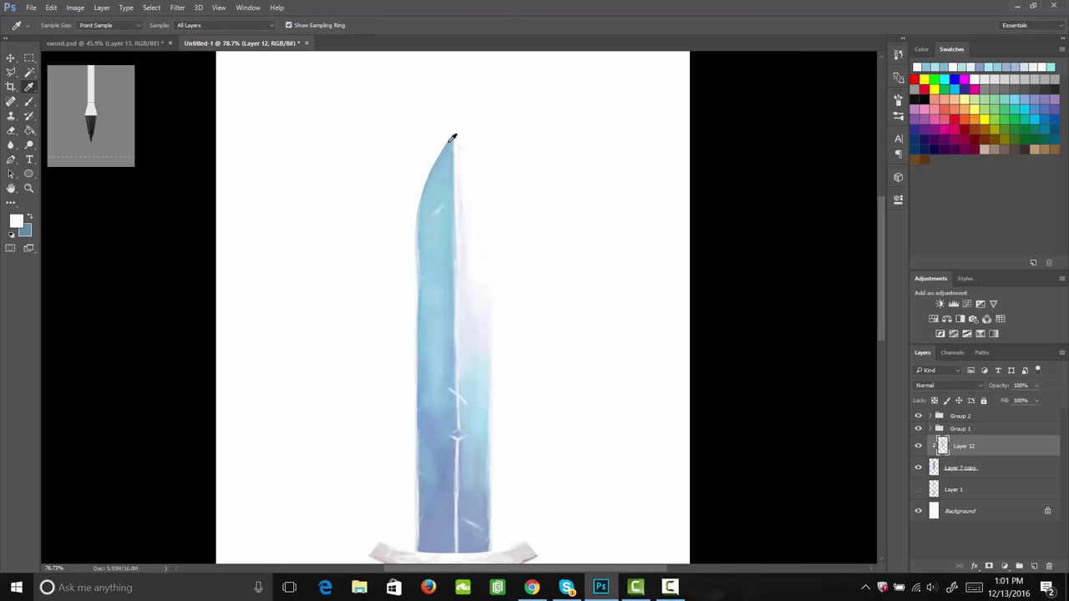
click(449, 142)
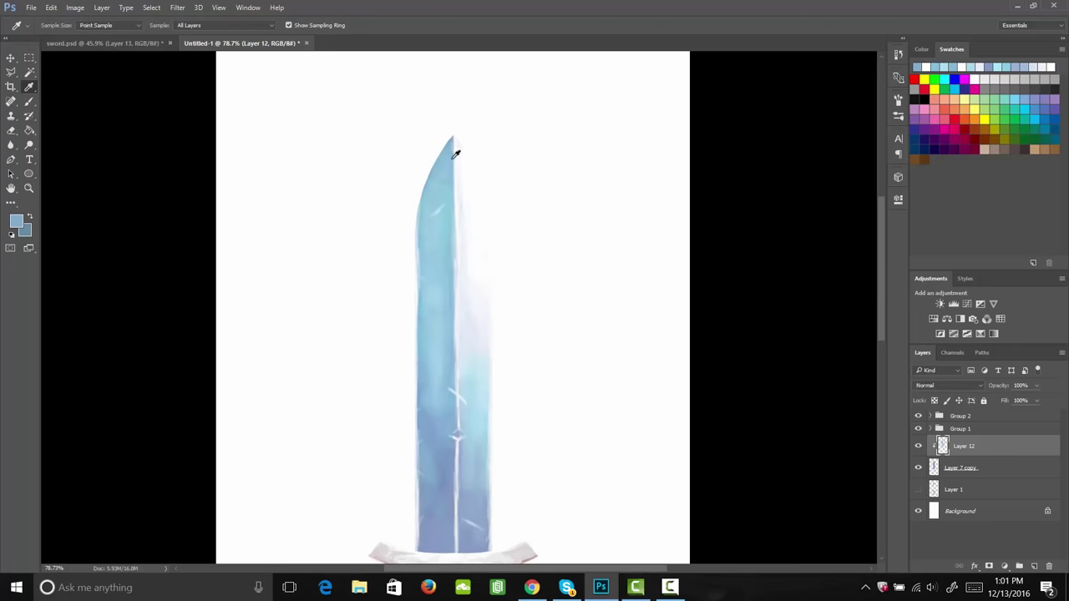
click(457, 434)
click(456, 435)
click(456, 435)
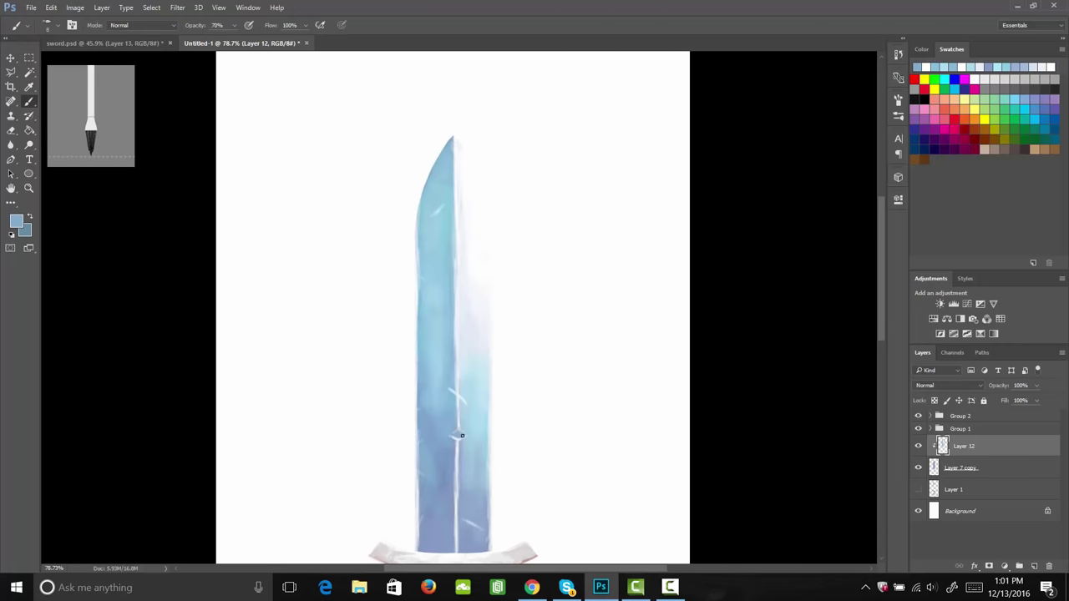
drag(457, 435, 508, 432)
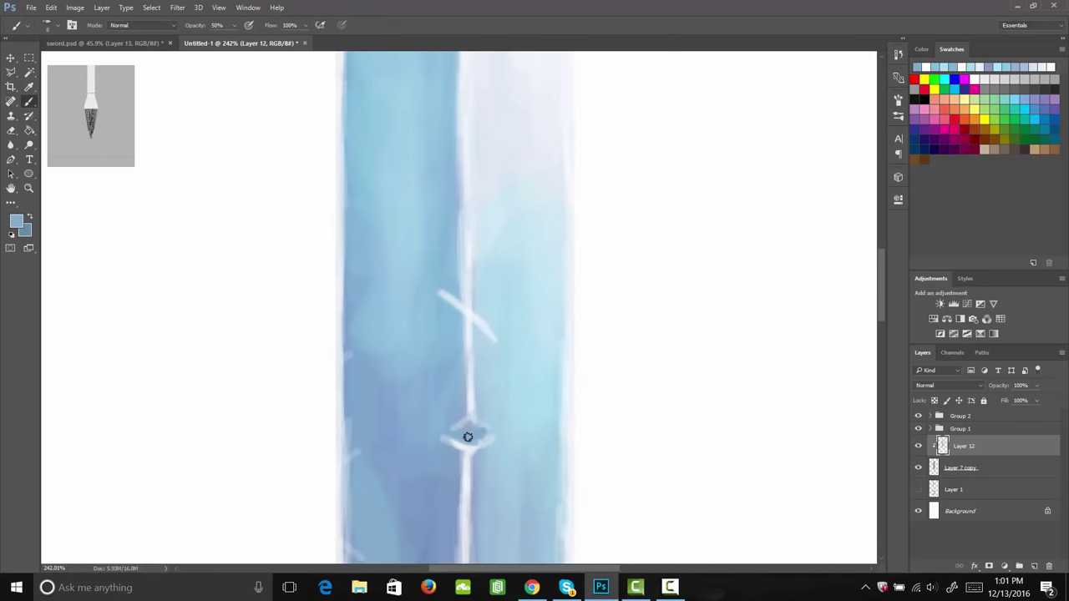
drag(475, 433, 481, 431)
Paint blue shadow lines along the upper sides of the scratch above the diamond and the scratch near the tip.
mouse_move(449, 292)
mouse_down()
mouse_move(439, 289)
mouse_move(493, 329)
mouse_up()
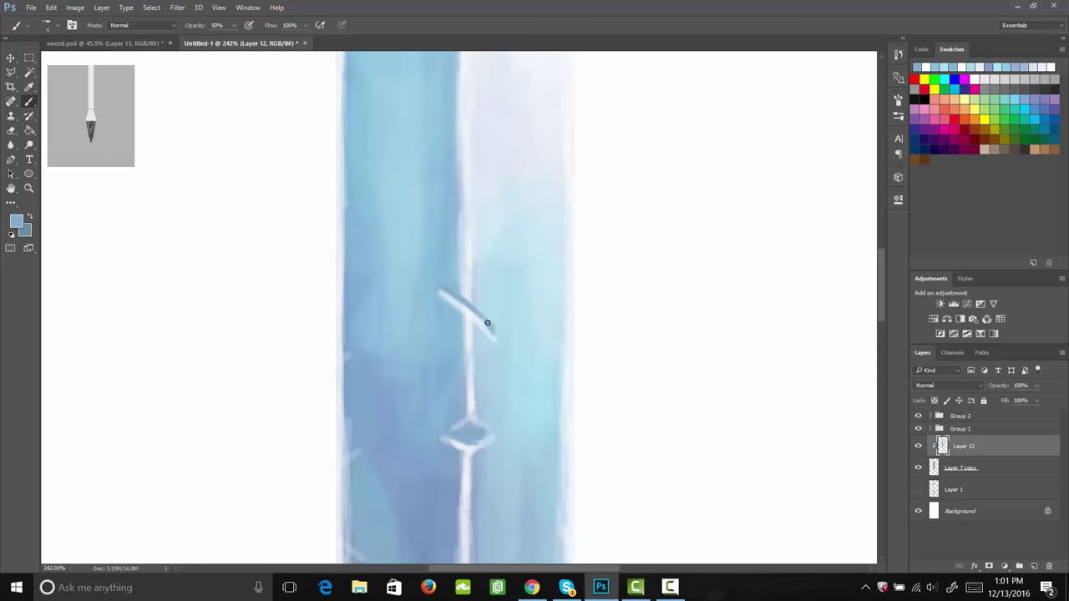
key(space)
drag(529, 424, 501, 175)
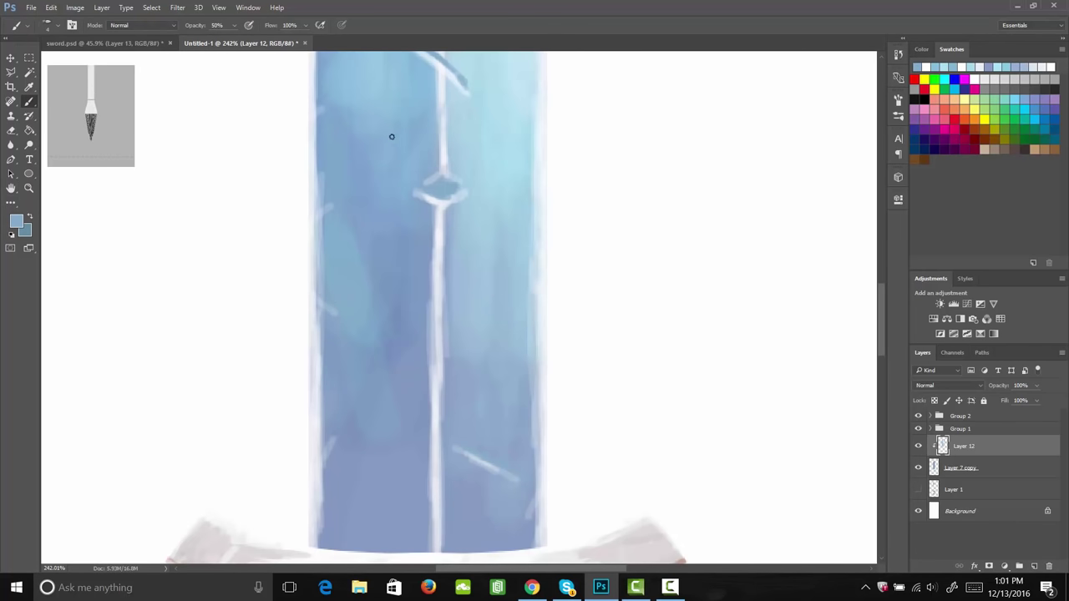
key(space)
drag(393, 160, 417, 395)
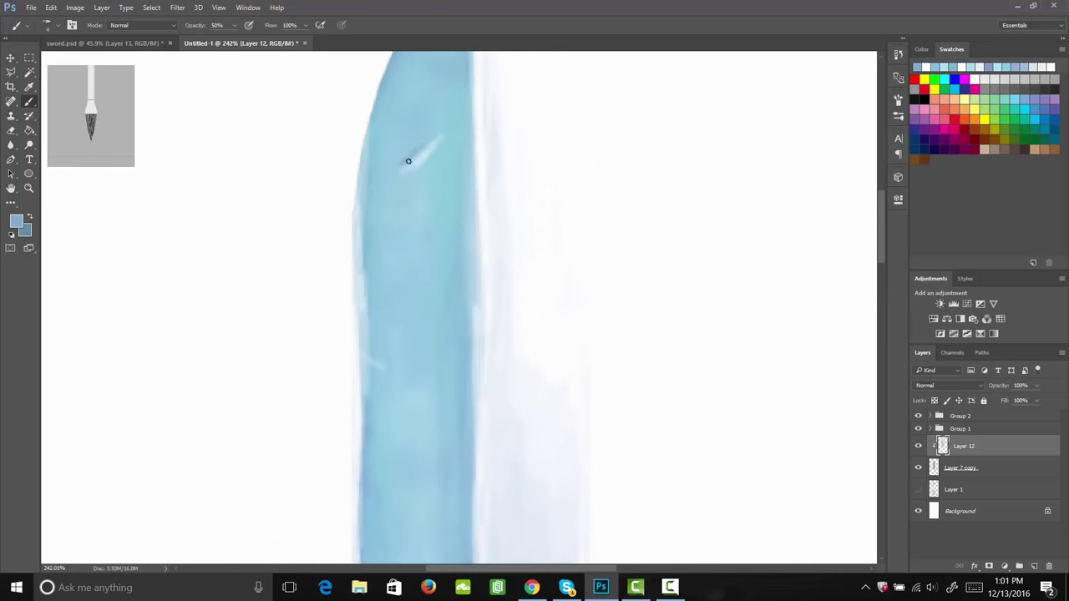
drag(408, 162, 441, 134)
Darken the foreground colour to the grey-blue #54738b and shade the inside of the diamond with it.
click(17, 221)
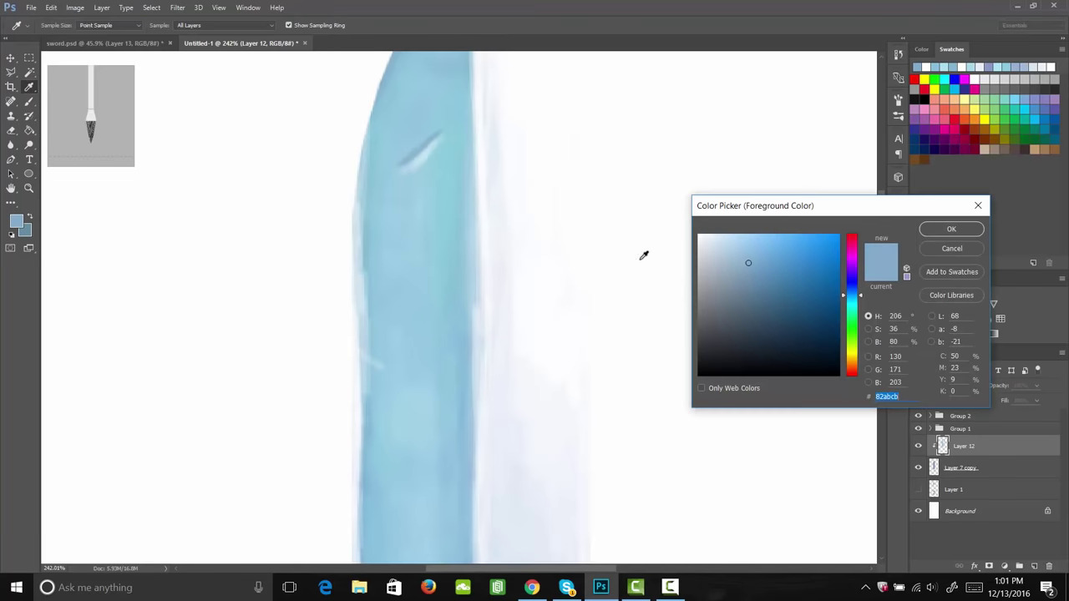
drag(751, 275, 752, 291)
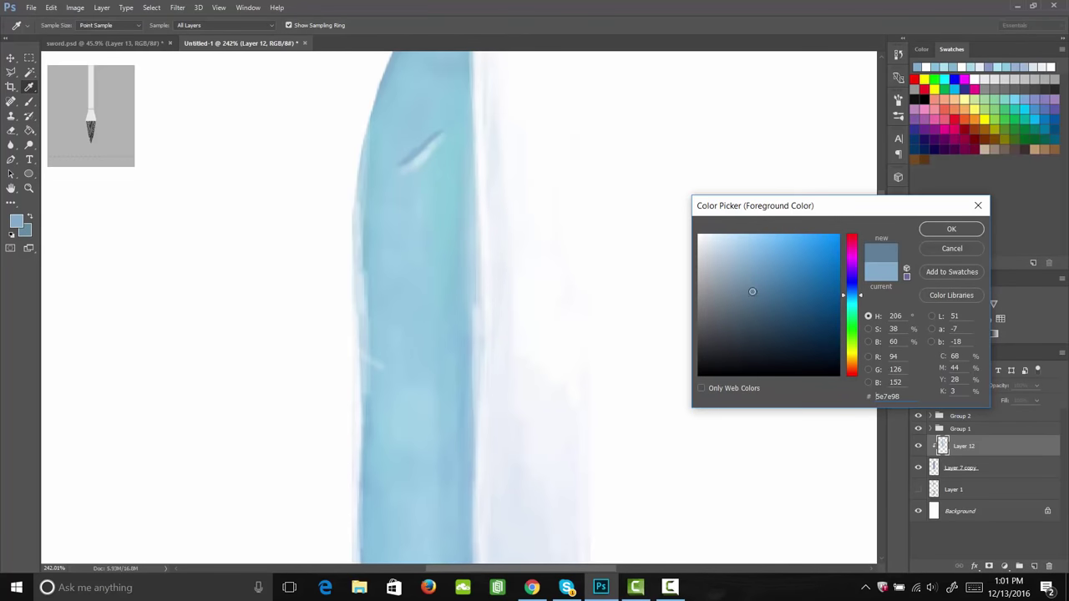
click(951, 228)
key(b)
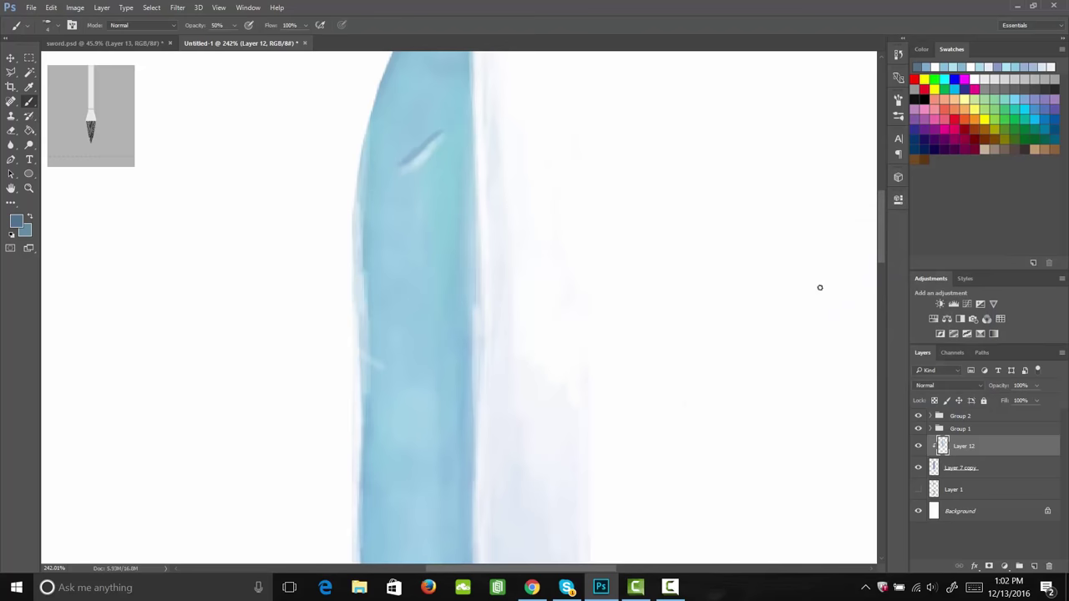
key(space)
drag(553, 479, 568, 145)
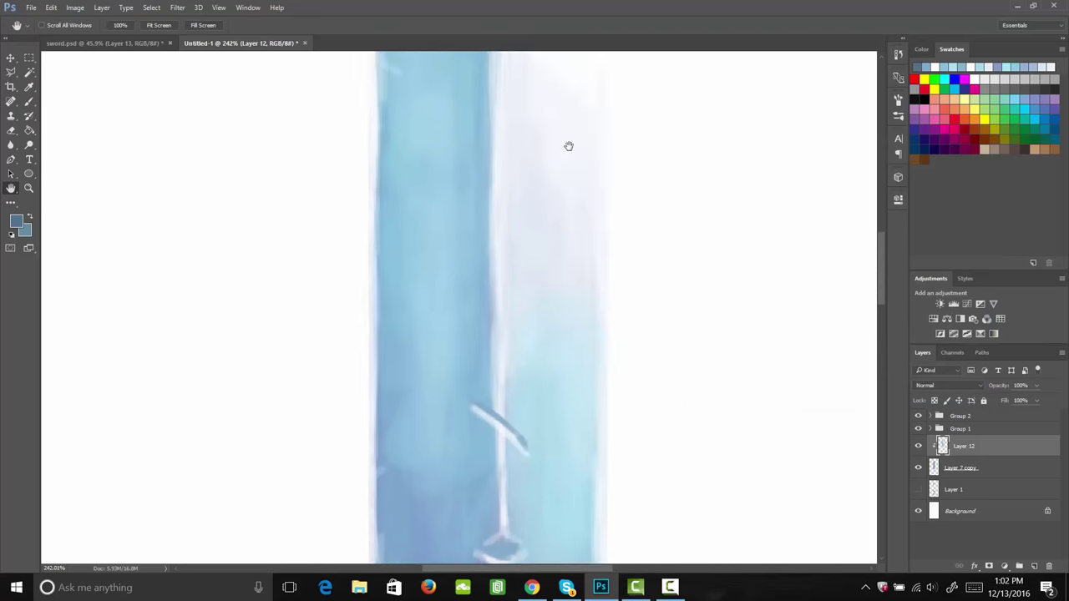
drag(506, 273, 538, 270)
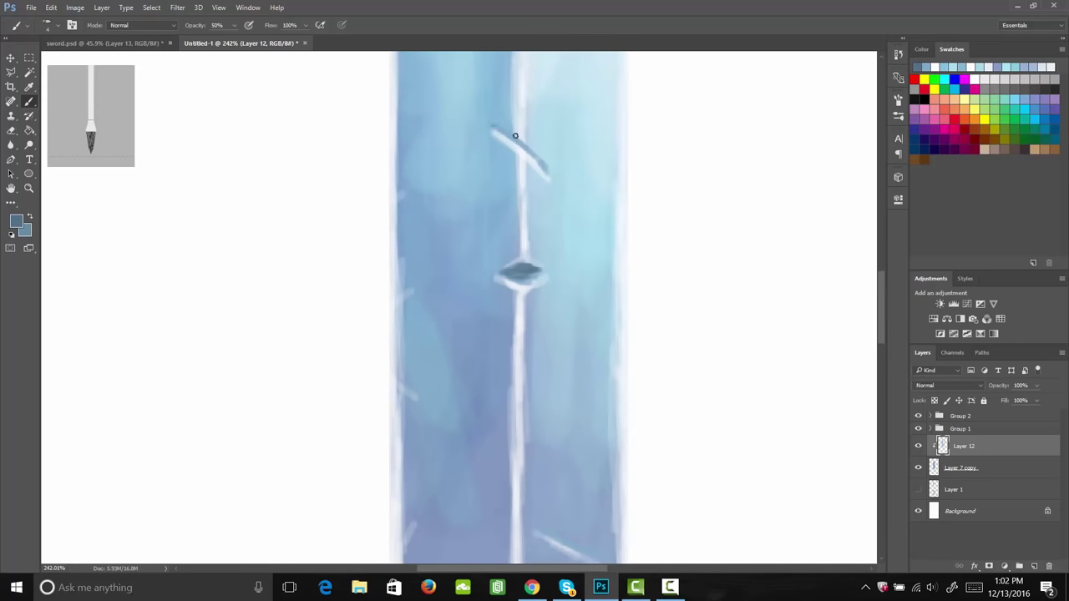
Deepen the shadows on the scratches above the diamond, near the guard and near the tip, lowering brush opacity to 30%.
drag(493, 125, 521, 147)
key(3)
key(space)
drag(570, 491, 561, 334)
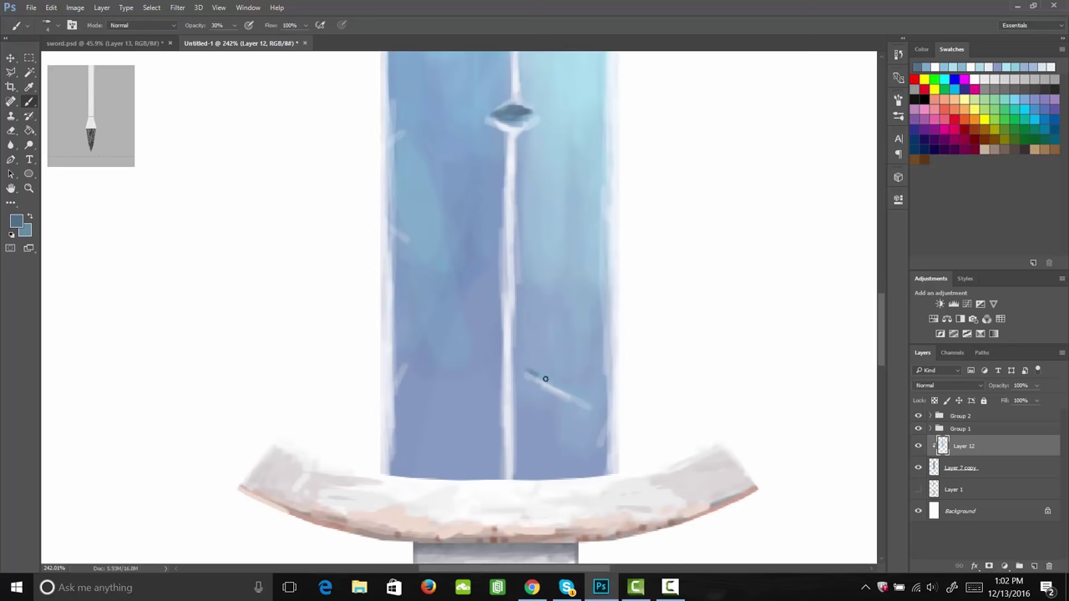
drag(526, 372, 547, 385)
drag(506, 269, 508, 317)
key(b)
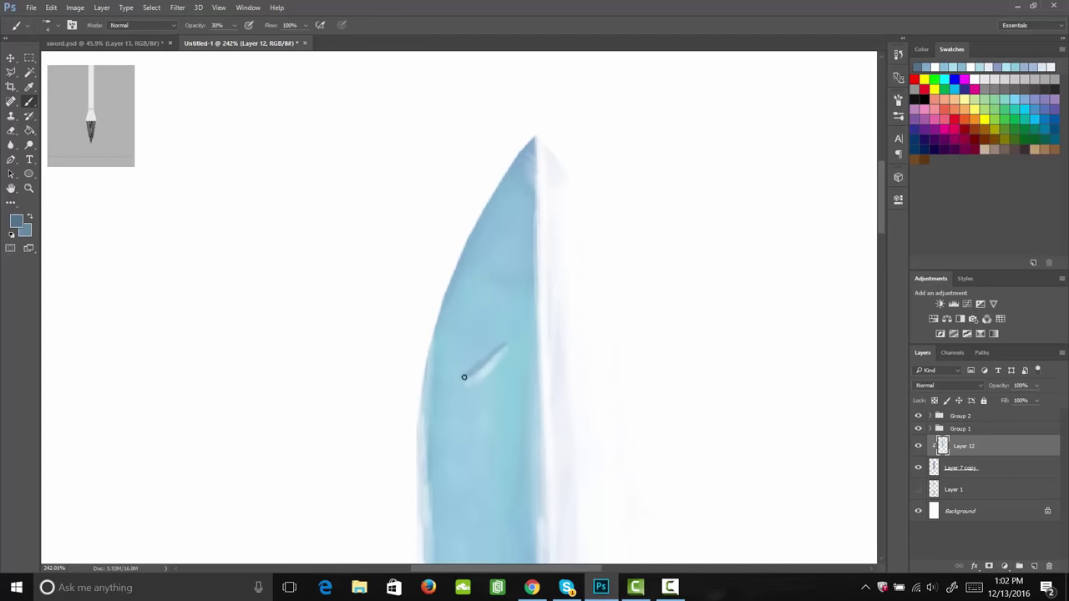
mouse_move(464, 377)
mouse_down()
mouse_move(506, 343)
mouse_move(496, 337)
mouse_up()
Paint a small dark blue triangular nick into the blade's left edge above the diamond, raising the brush opacity to 100%.
key(z)
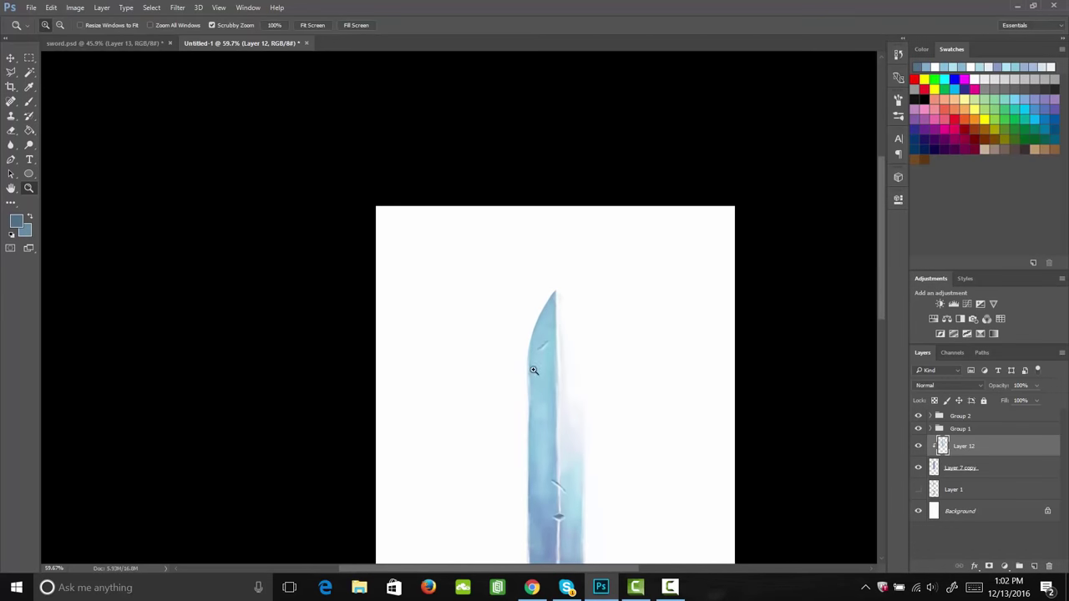
key(h)
drag(573, 449, 566, 339)
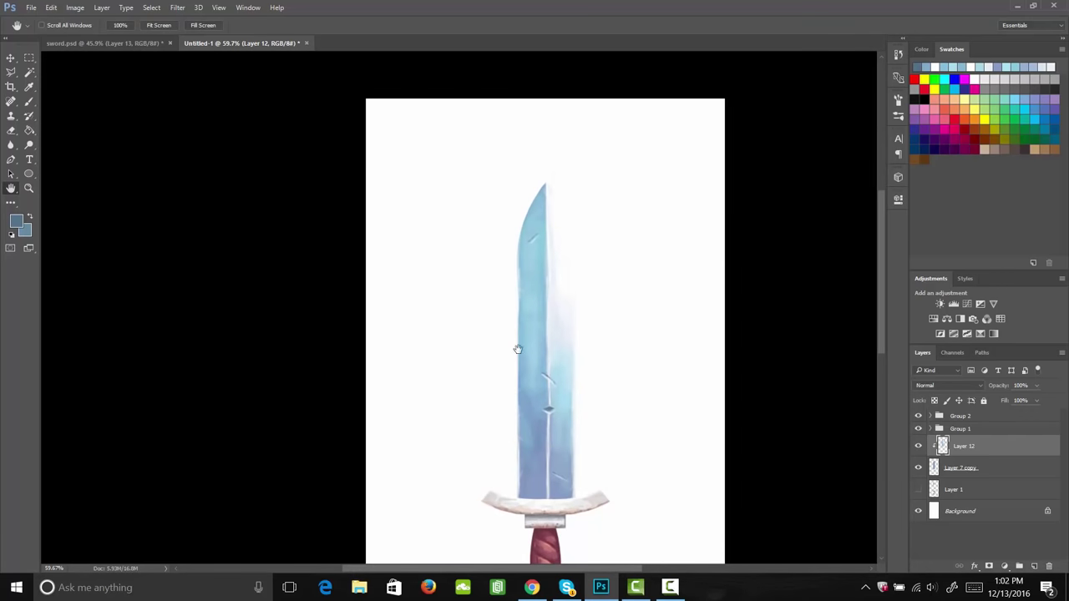
key(z)
drag(528, 369, 573, 355)
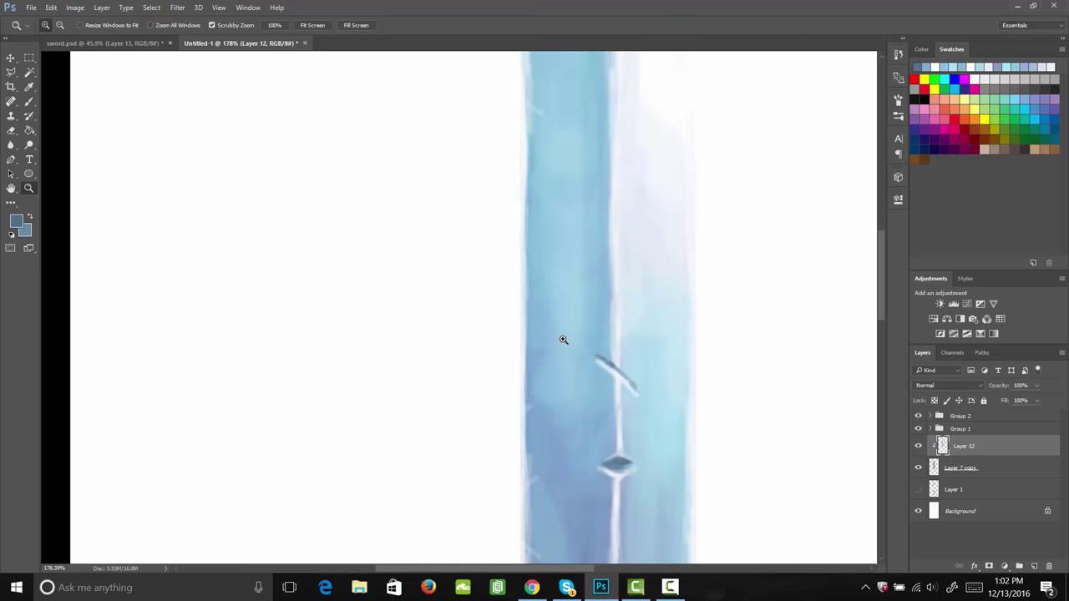
key(b)
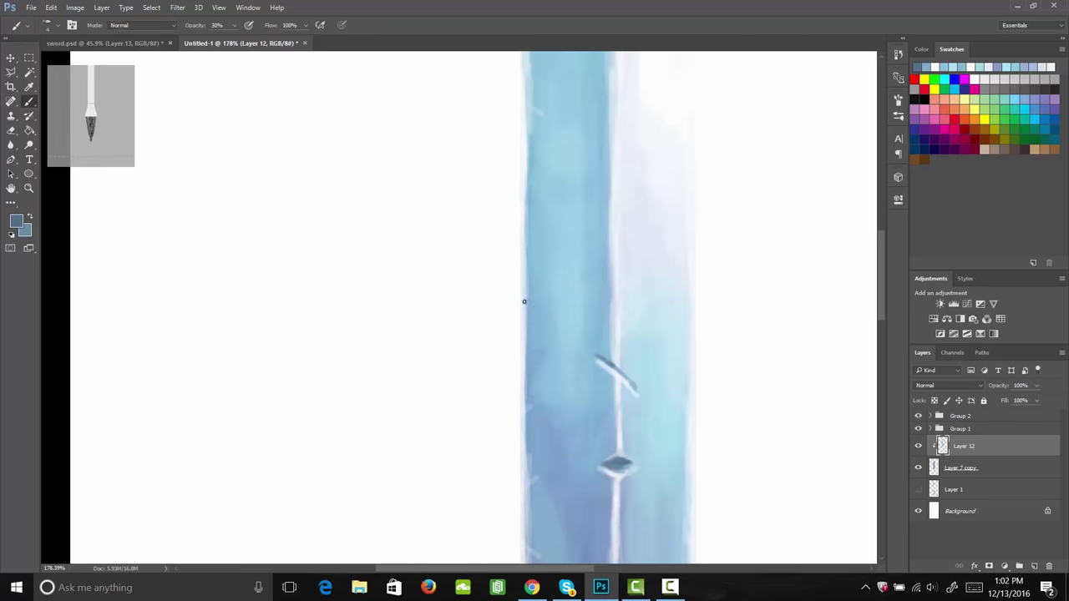
mouse_move(523, 301)
mouse_down()
mouse_move(524, 274)
mouse_move(518, 292)
mouse_move(528, 293)
mouse_up()
key(0)
scroll(610, 243, up, 5)
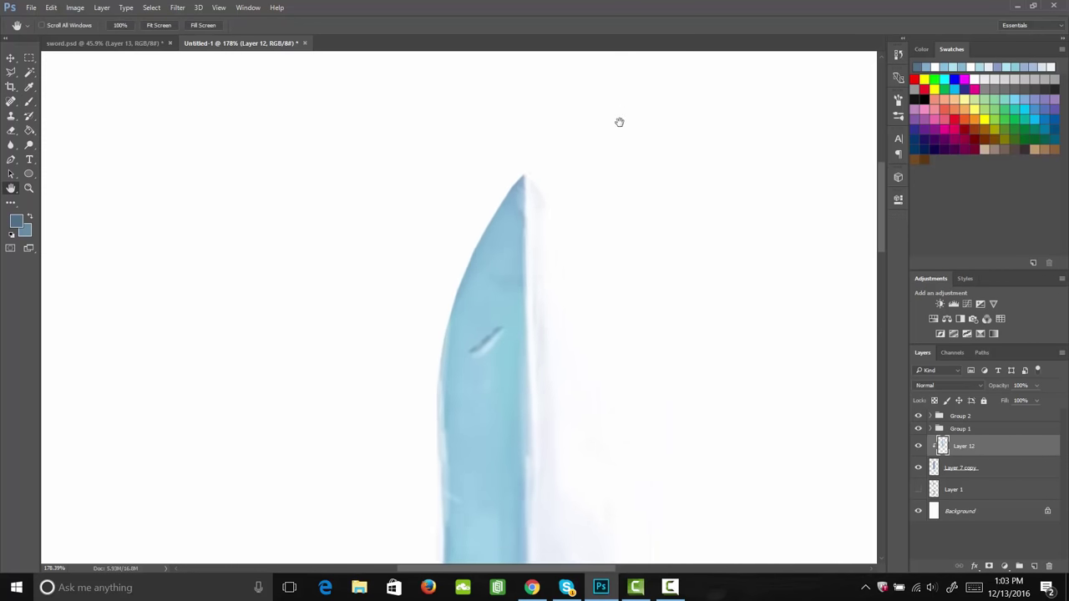
Choose a slightly more saturated blue and paint a small nick on the blade's pale right side near the tip.
click(16, 220)
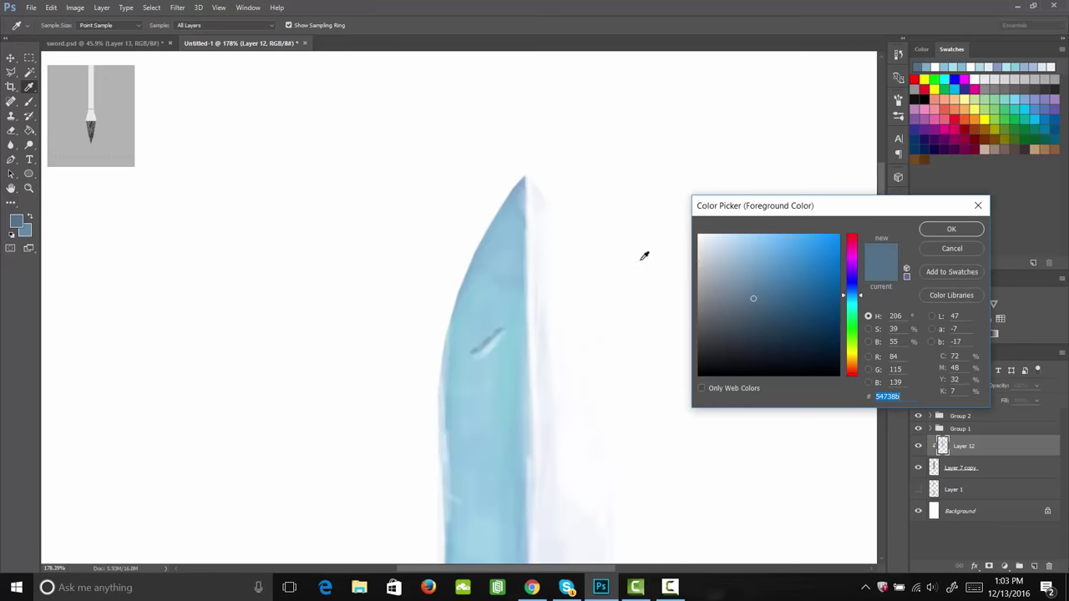
drag(766, 297, 771, 296)
click(935, 232)
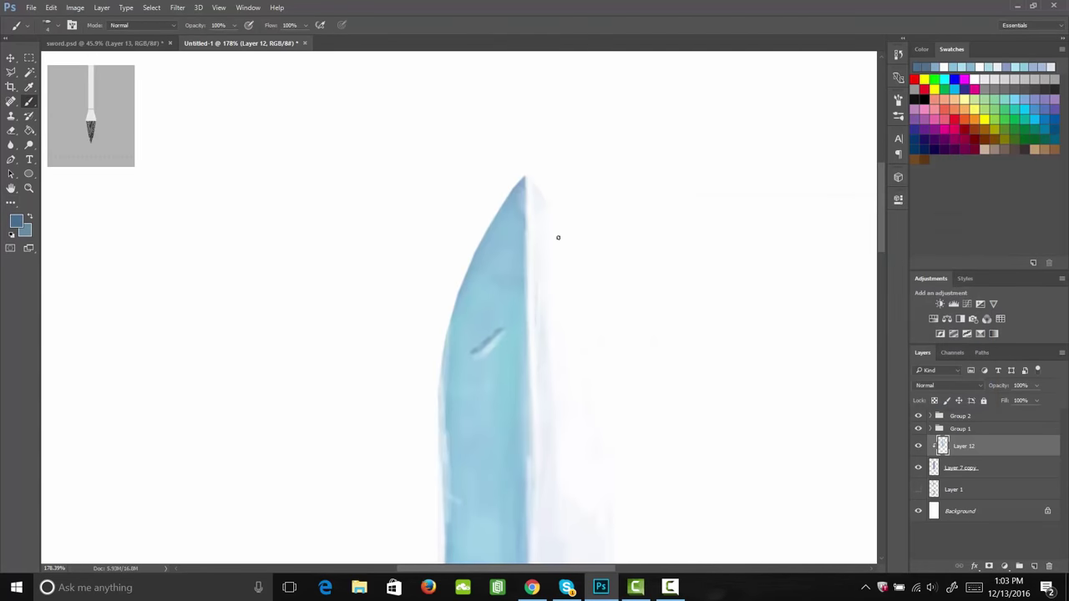
drag(567, 235, 558, 253)
Reshape the nick near the tip by trimming its side with sampled white and repainting its lower end in sampled blue.
key(i)
click(571, 262)
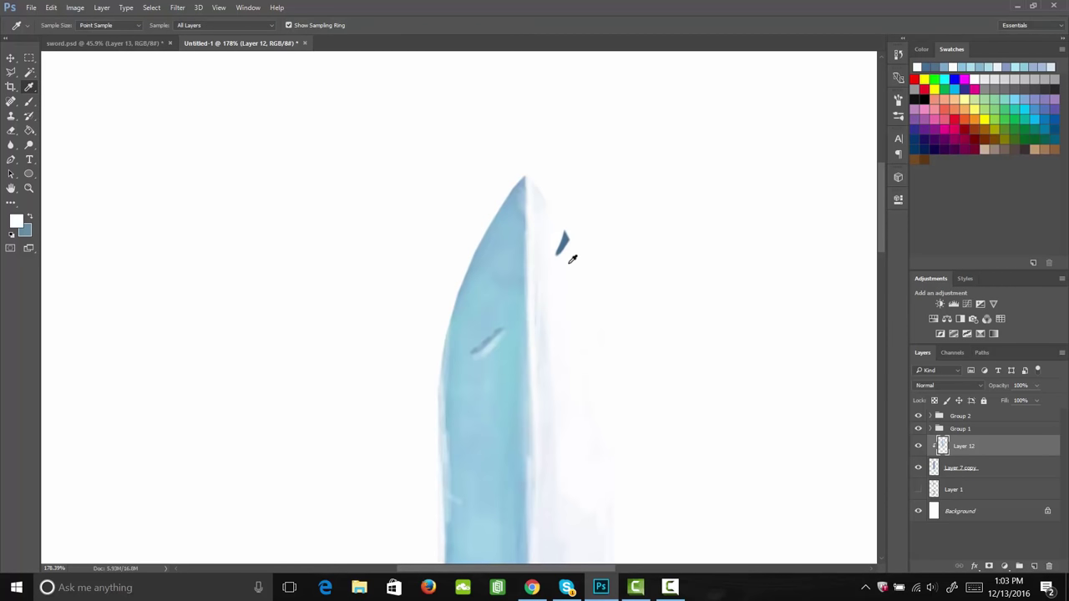
key(b)
drag(573, 238, 557, 256)
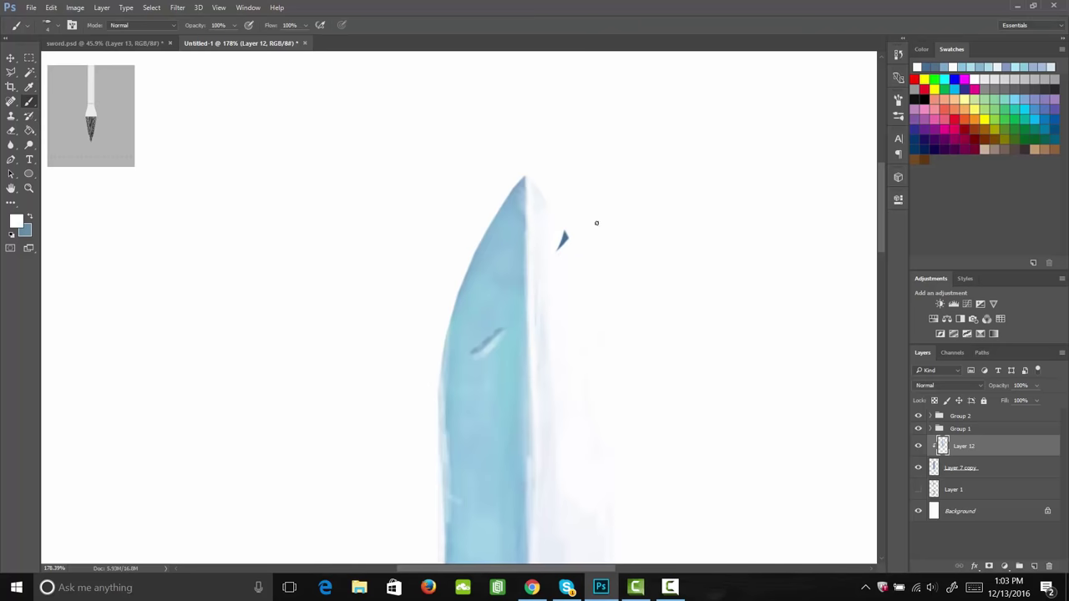
key(i)
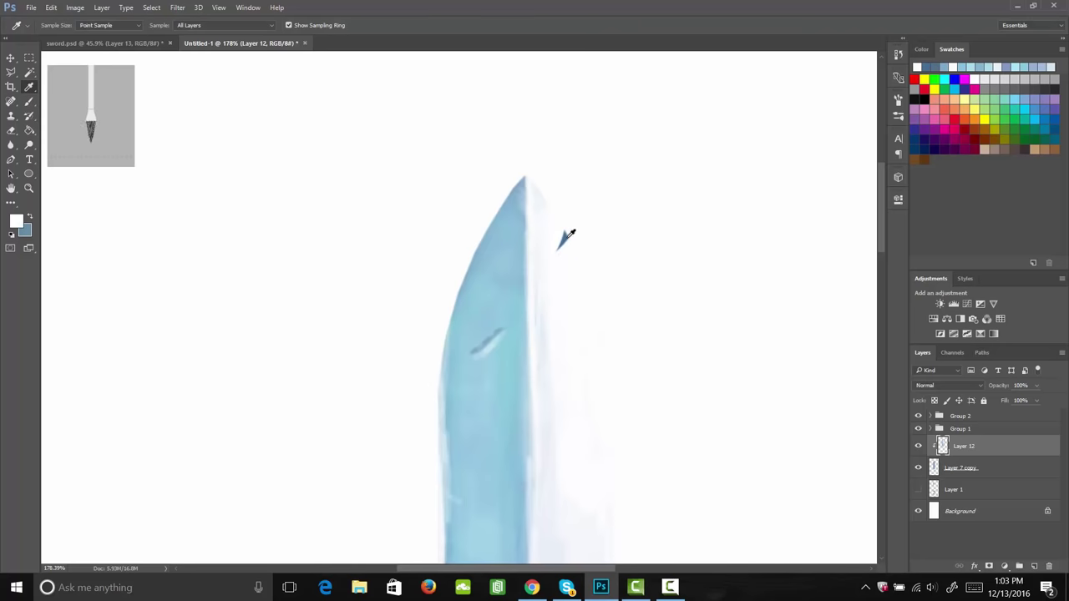
click(566, 238)
key(b)
mouse_move(561, 243)
mouse_down()
mouse_move(565, 232)
mouse_move(558, 249)
mouse_up()
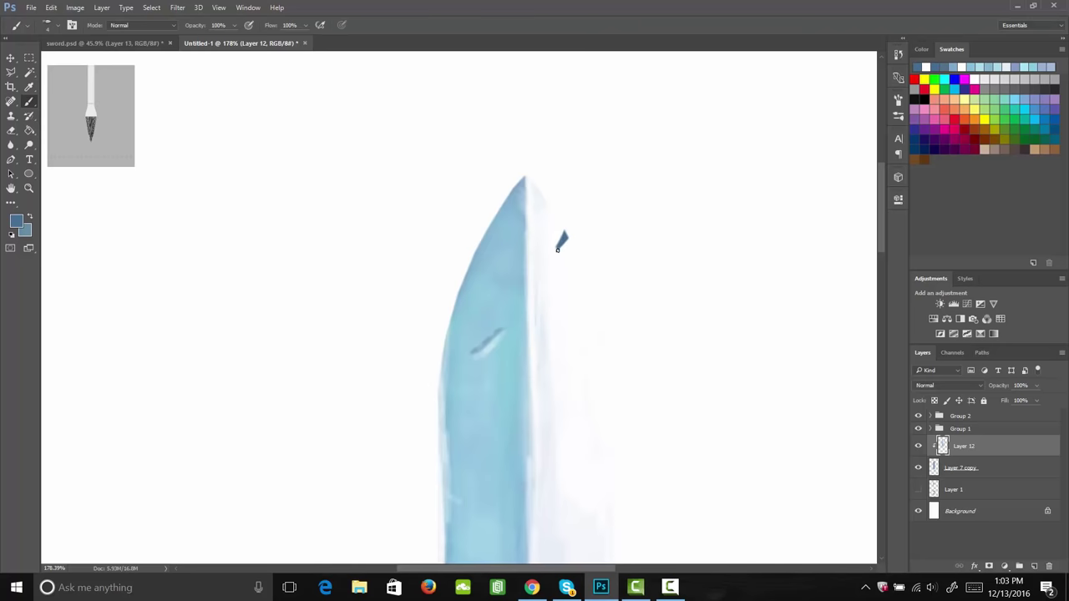
Sample white beside the nick near the tip and trim the nick's lower end with it.
key(i)
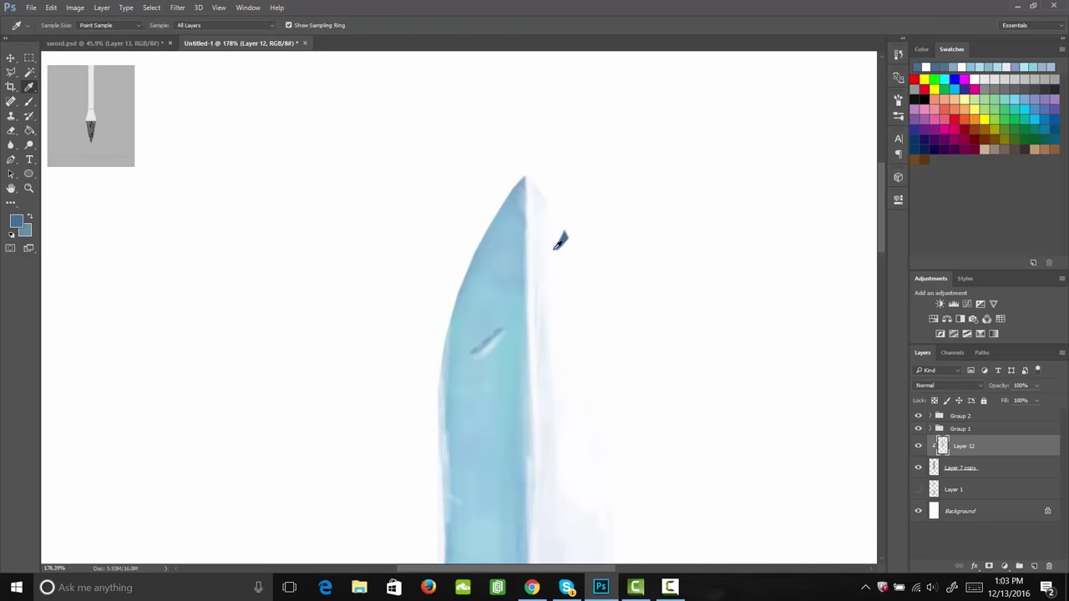
click(553, 247)
key(b)
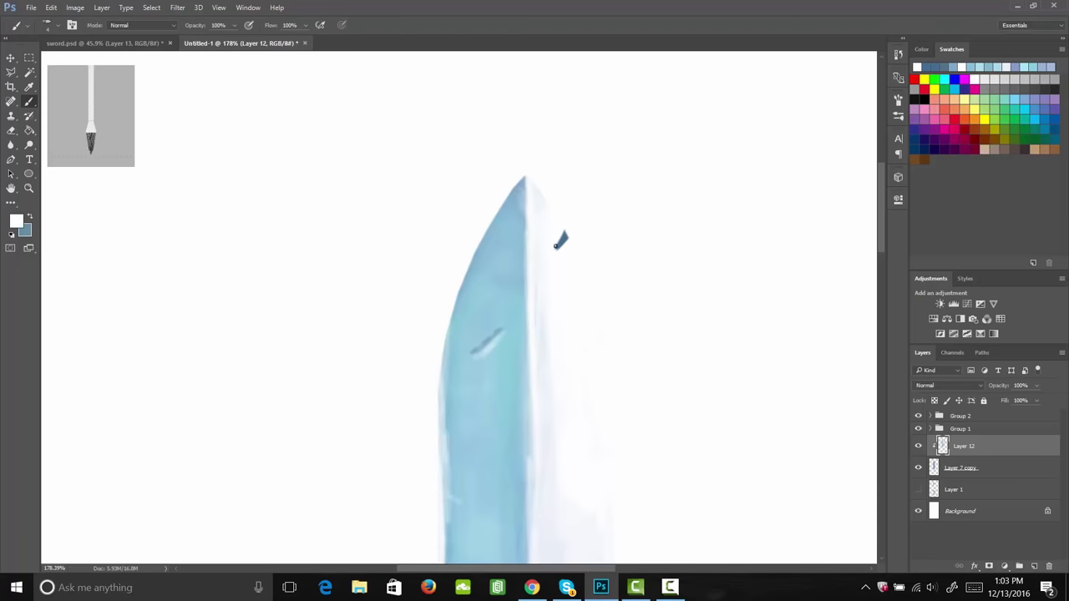
drag(562, 250, 536, 296)
key(z)
key(space)
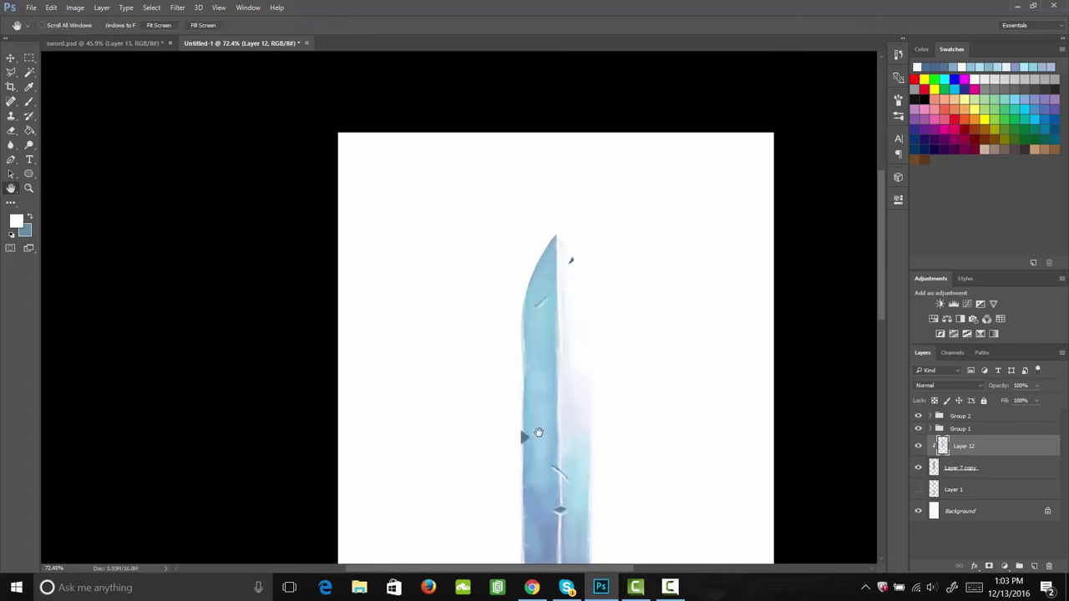
Paint white highlights along the edges of the dark triangular nick on the blade's left side, with the brush opacity at 30%.
mouse_move(539, 432)
mouse_down()
mouse_move(544, 339)
mouse_move(568, 346)
mouse_move(602, 311)
mouse_up()
key(b)
key(3)
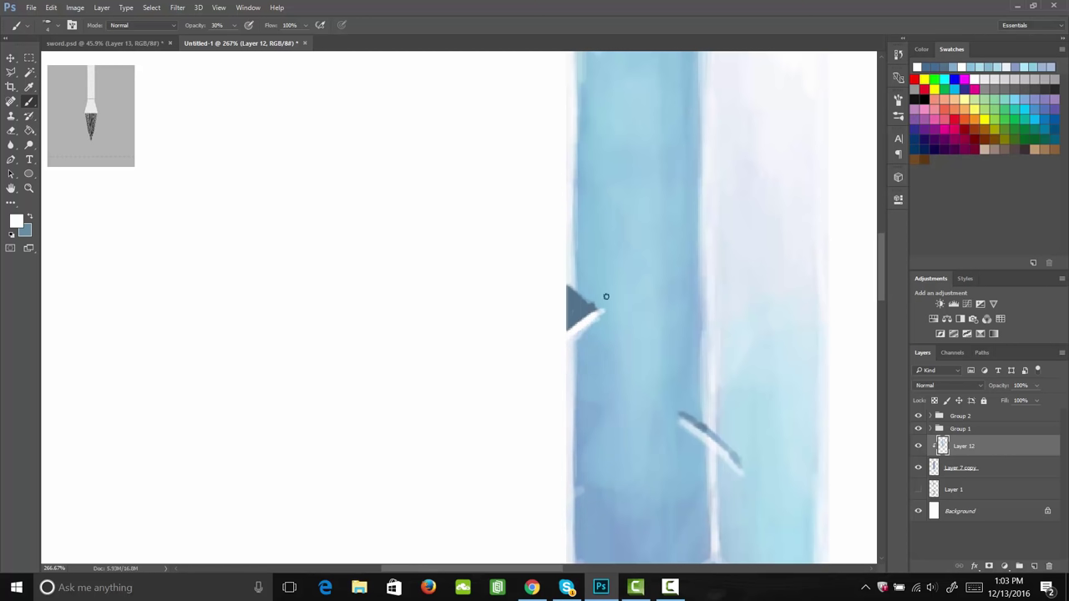
mouse_move(568, 279)
mouse_down()
mouse_move(601, 309)
mouse_move(577, 285)
mouse_up()
key(z)
drag(635, 341, 559, 389)
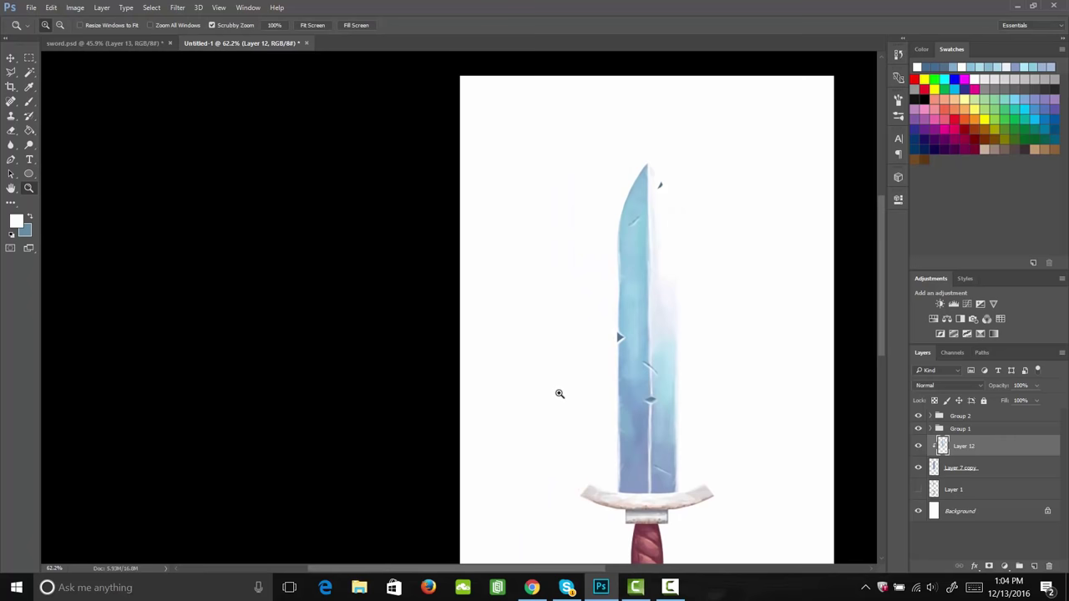
Fill the Background layer with a medium grey.
click(960, 510)
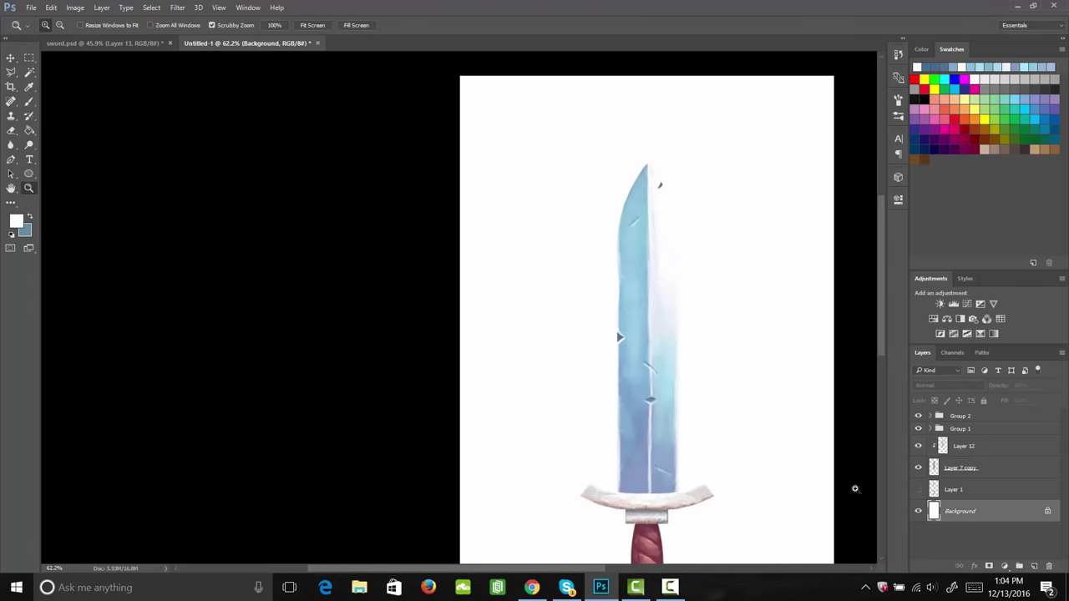
click(15, 221)
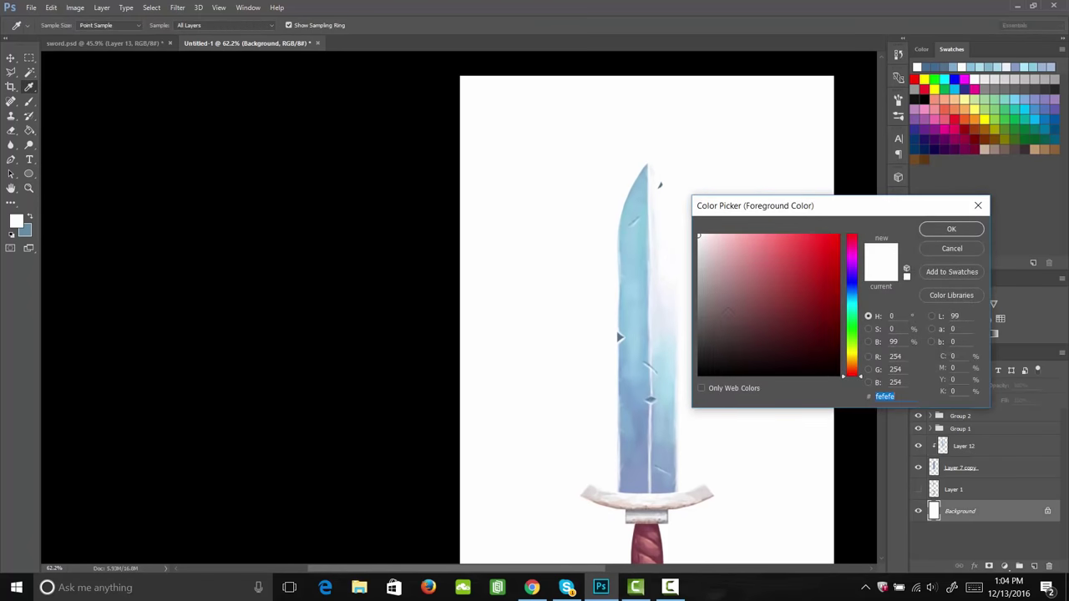
click(951, 229)
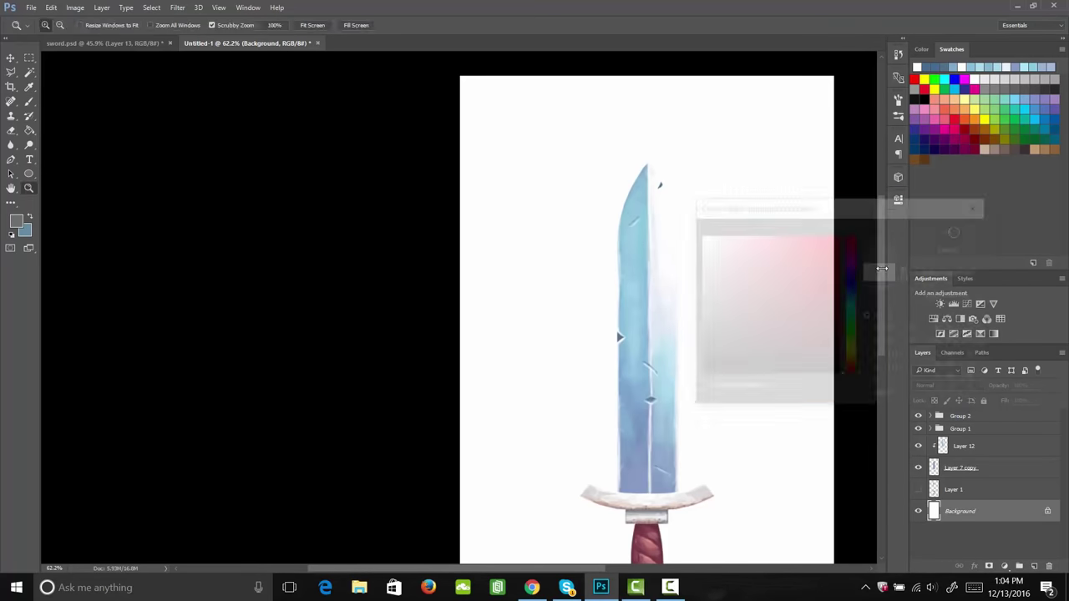
key(g)
click(710, 448)
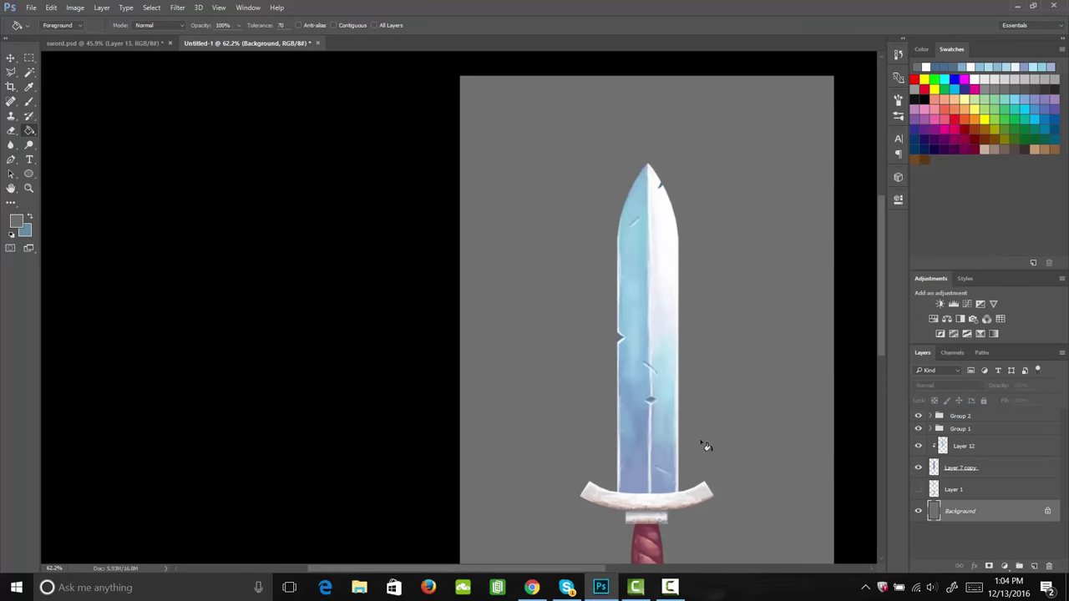
key(space)
mouse_move(692, 446)
mouse_down()
mouse_move(674, 281)
mouse_move(647, 279)
mouse_move(645, 242)
mouse_move(639, 270)
mouse_move(659, 397)
mouse_move(659, 196)
mouse_move(631, 309)
mouse_move(651, 317)
mouse_move(643, 252)
mouse_move(642, 262)
mouse_up()
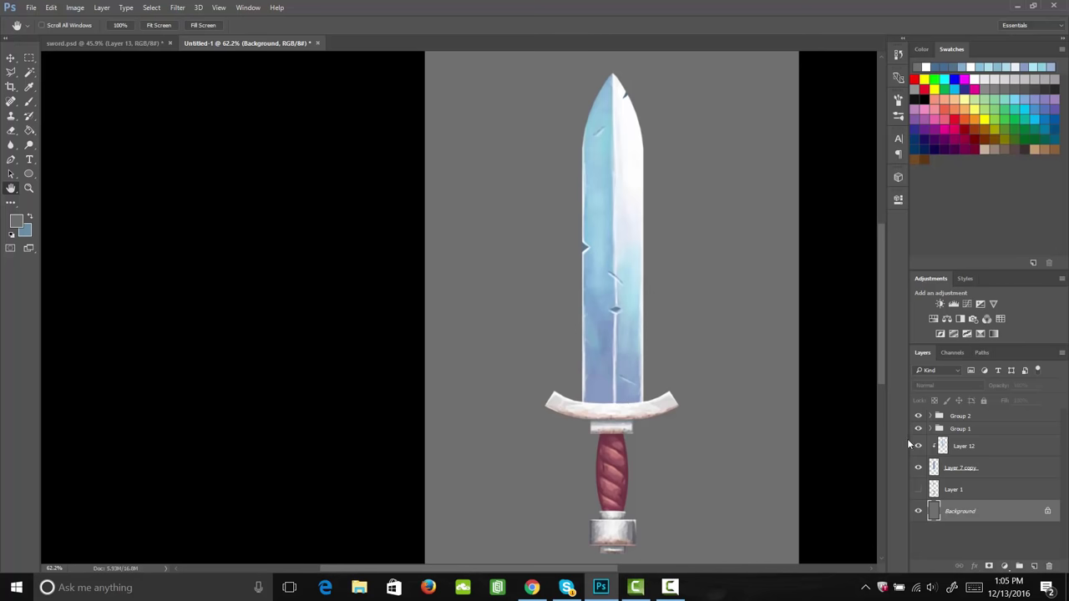
Duplicate all visible sword layers and groups, from Layer 7 copy up to Group 2, and merge the duplicates into one layer.
click(960, 470)
shift+click(965, 417)
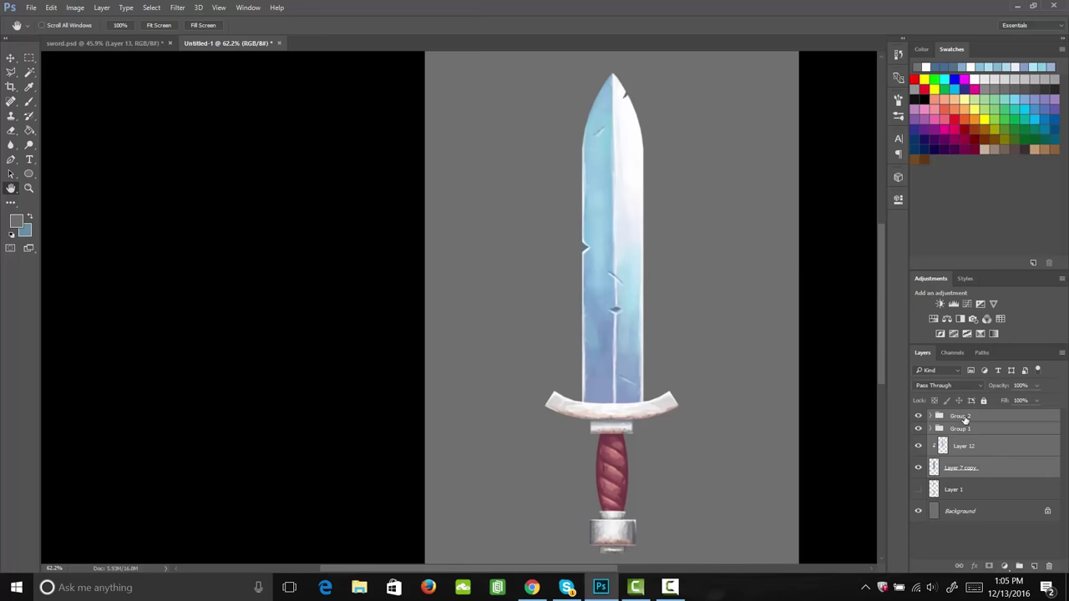
key(ctrl+j)
right_click(986, 441)
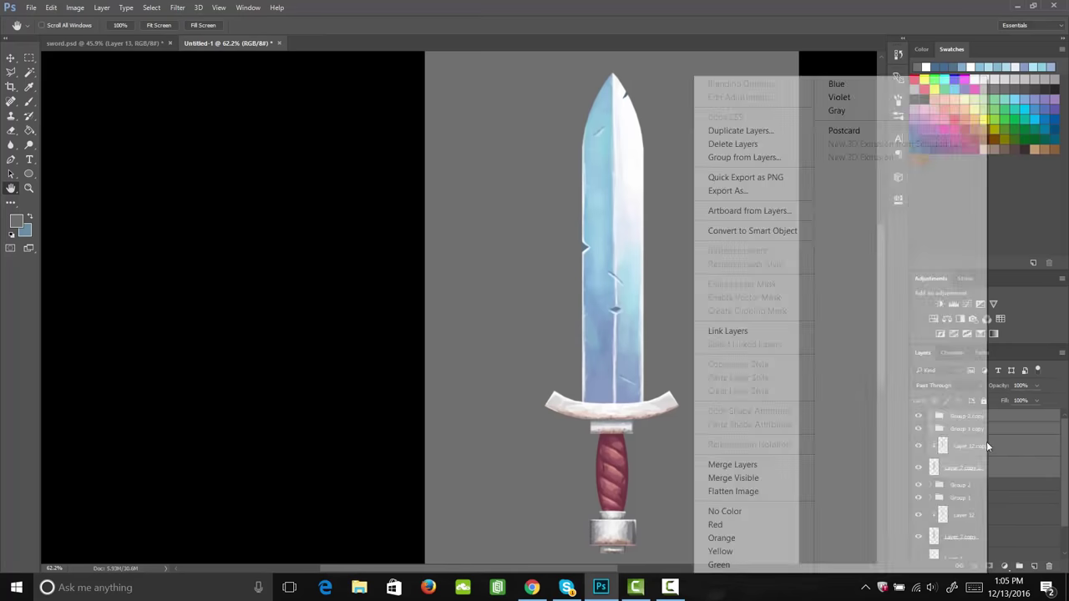
click(795, 464)
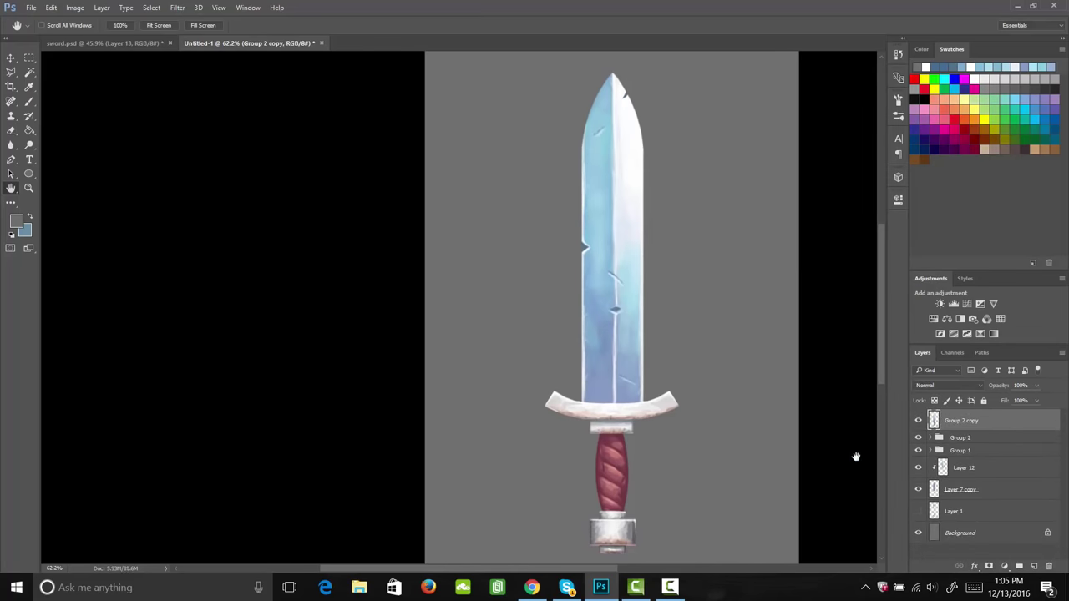
Put the original sword layers and groups into a new group, select the merged sword layer and hide the new group.
click(973, 438)
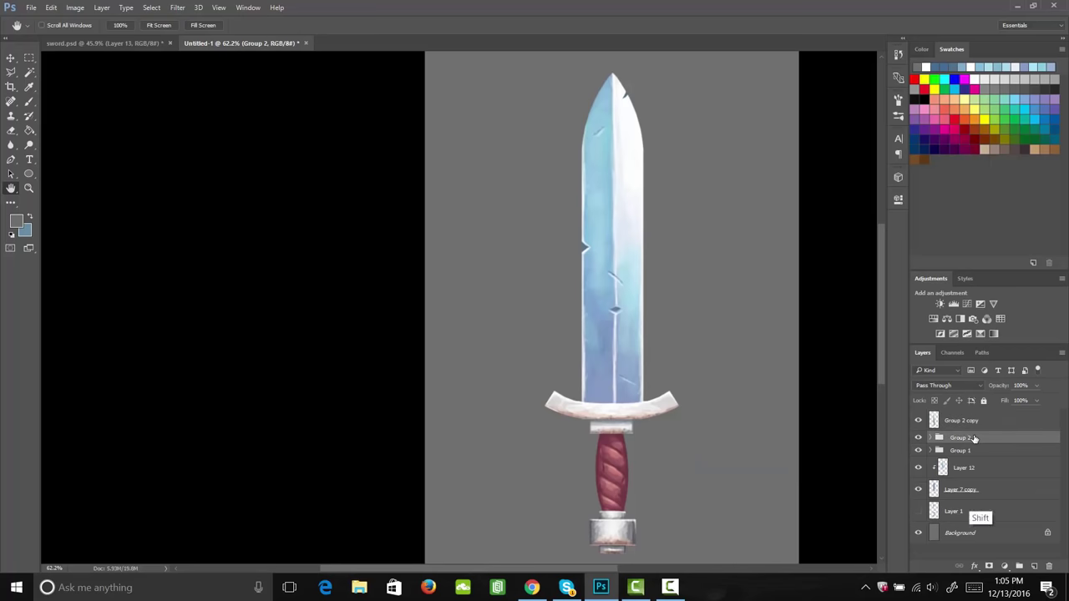
shift+click(993, 493)
drag(993, 505, 1020, 567)
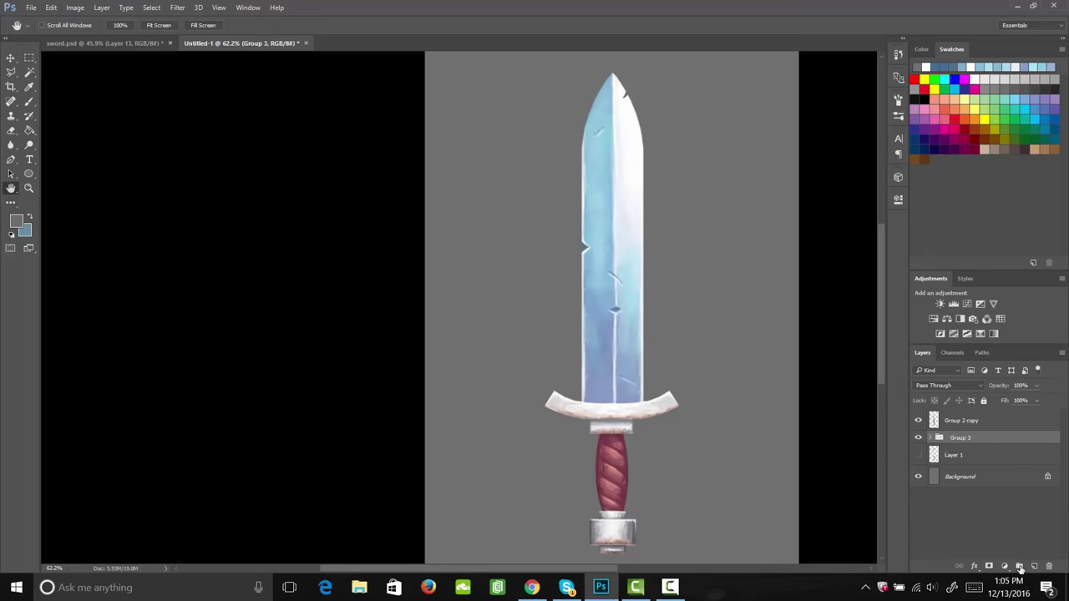
click(963, 423)
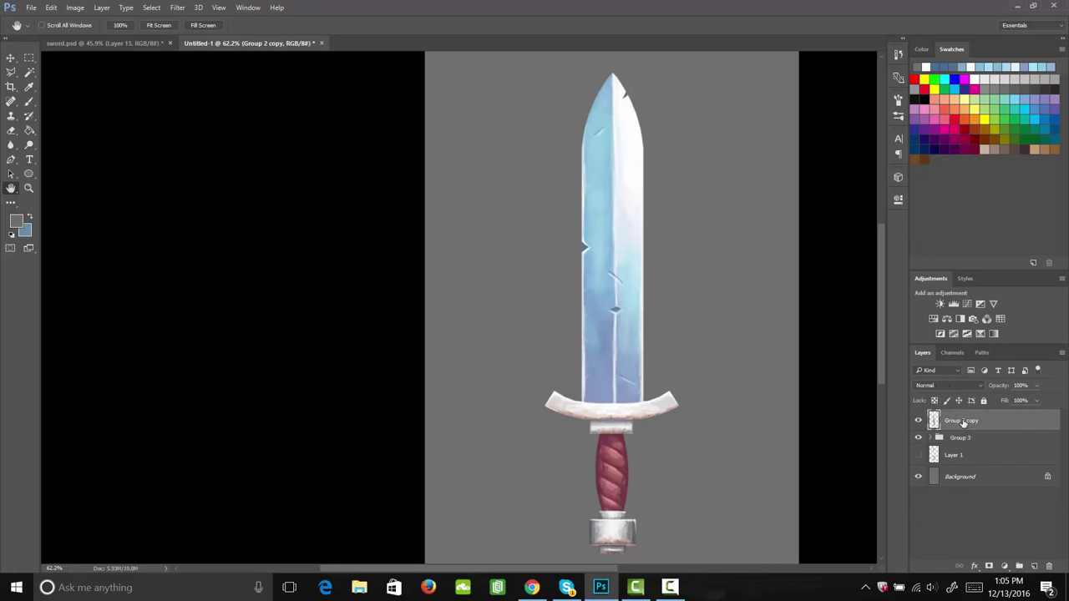
click(919, 438)
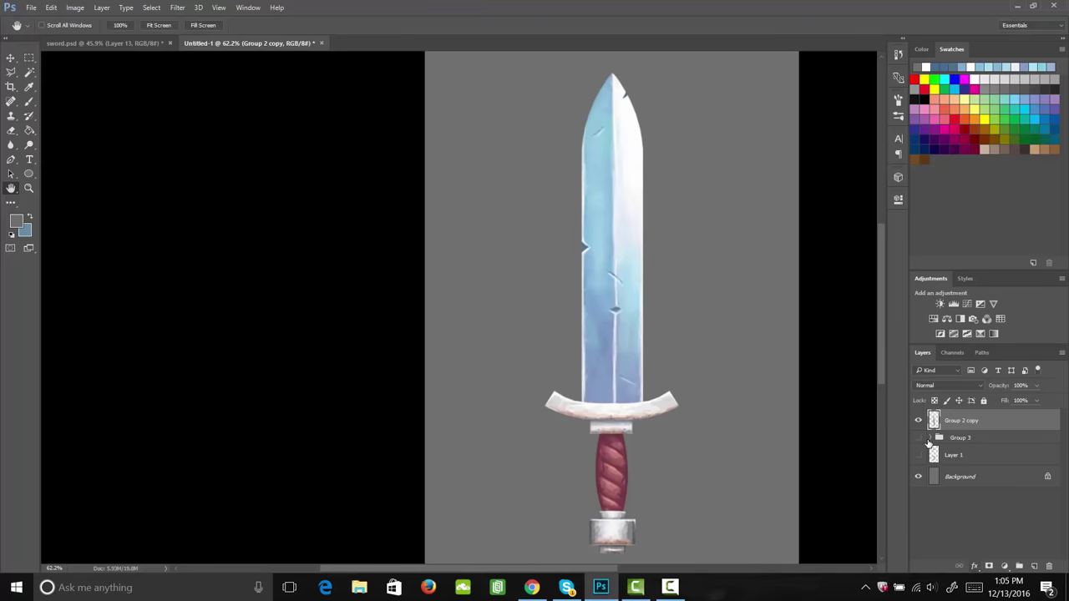
Add an Outer Glow effect to the merged sword layer and set the glow colour to golden yellow ffb400.
click(973, 567)
click(982, 544)
drag(937, 168, 374, 152)
click(261, 225)
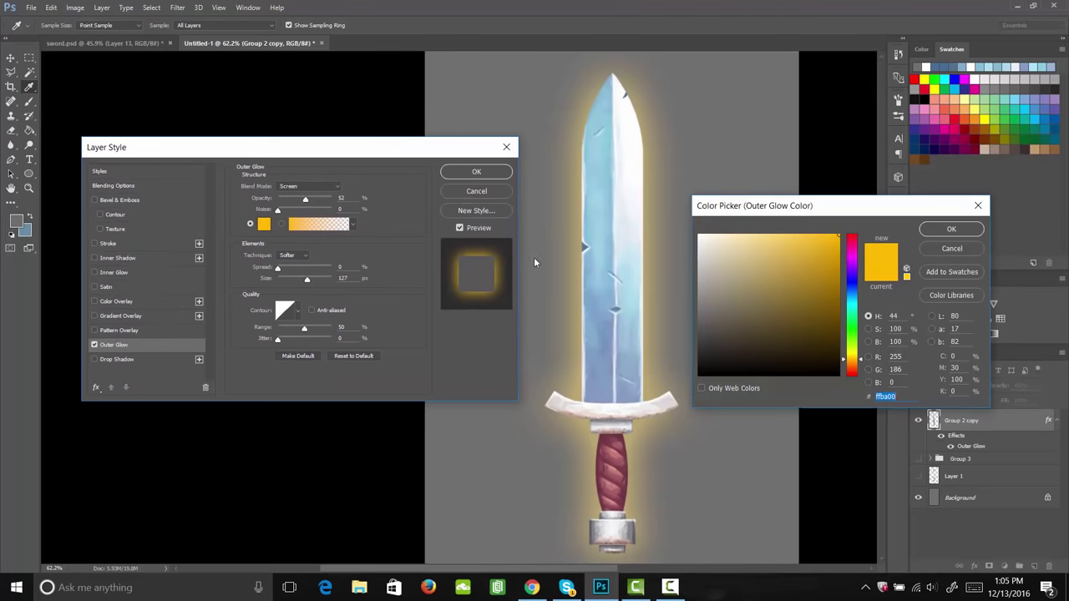
click(855, 362)
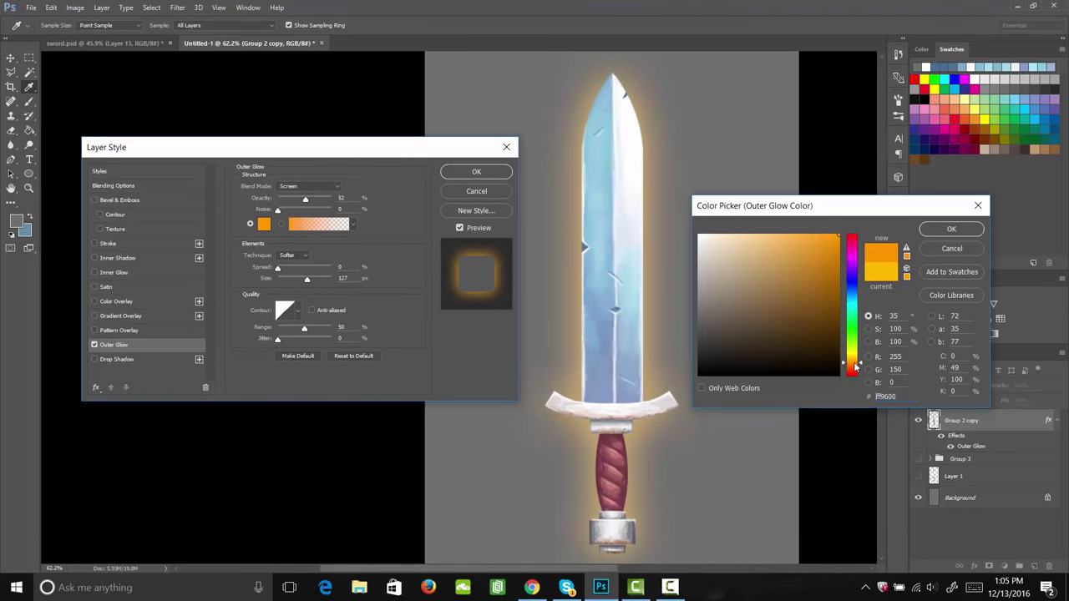
drag(855, 365, 857, 362)
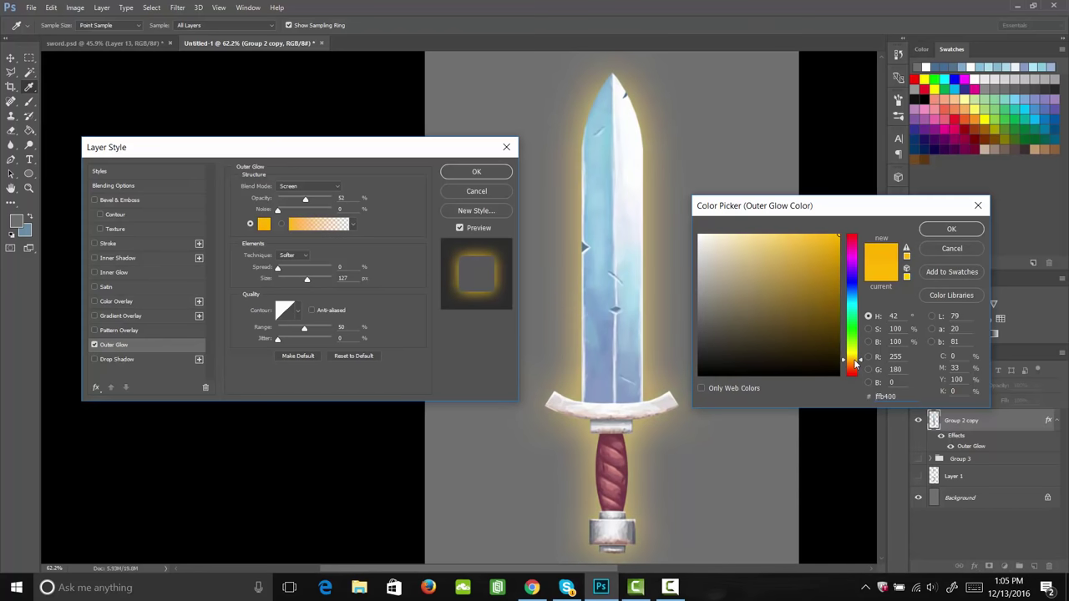
click(951, 228)
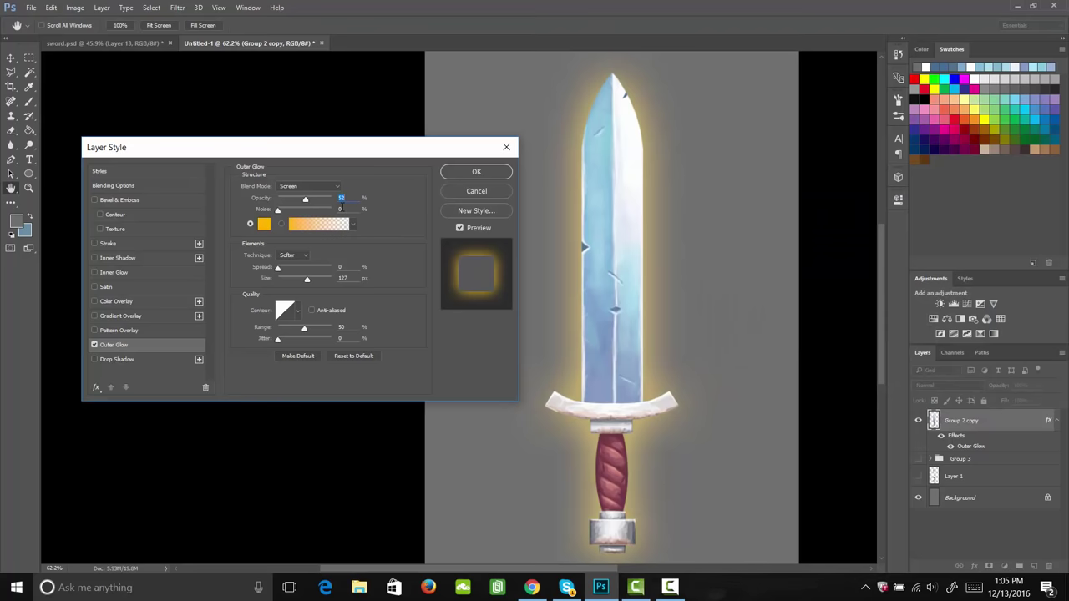
Set the outer glow's opacity to 56% and its size to 68 px, and apply the layer style.
mouse_move(311, 200)
mouse_down()
mouse_move(360, 202)
mouse_move(293, 209)
mouse_move(309, 208)
mouse_up()
mouse_move(307, 278)
mouse_down()
mouse_move(282, 278)
mouse_move(295, 280)
mouse_up()
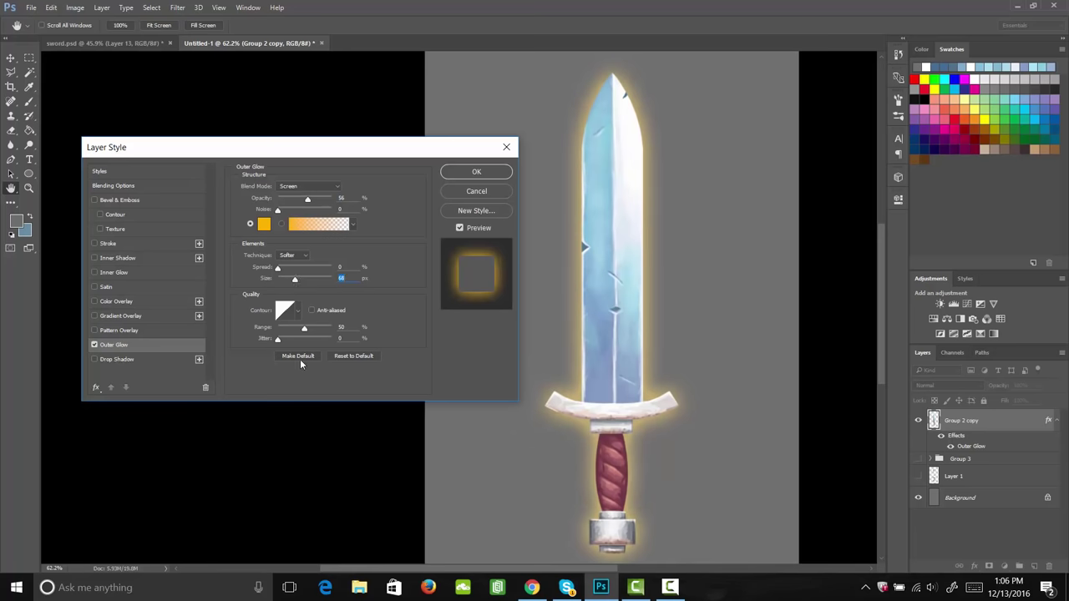
click(479, 173)
key(z)
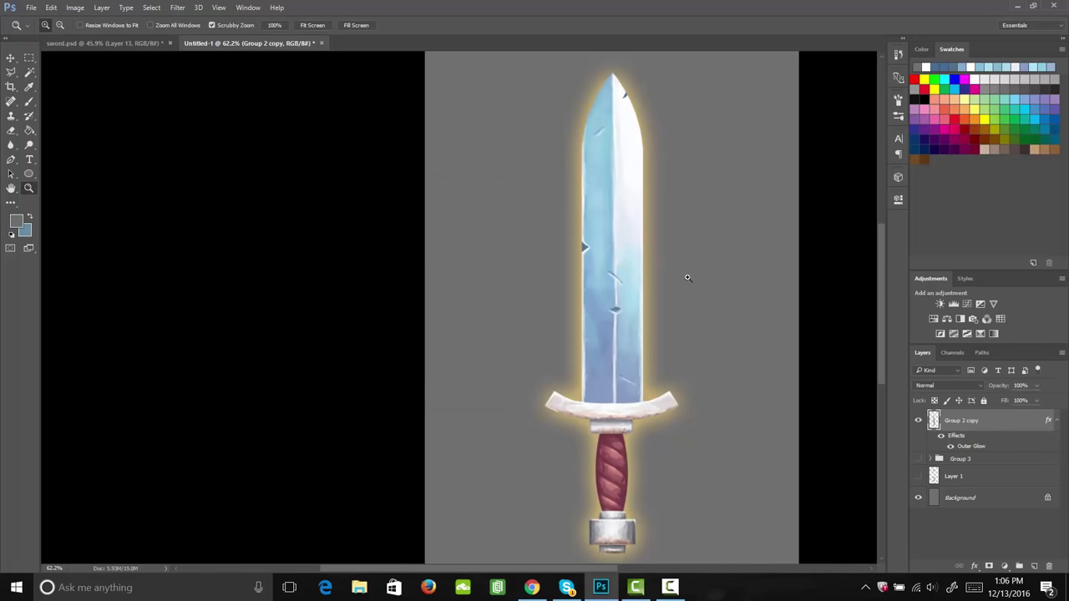
drag(687, 279, 645, 299)
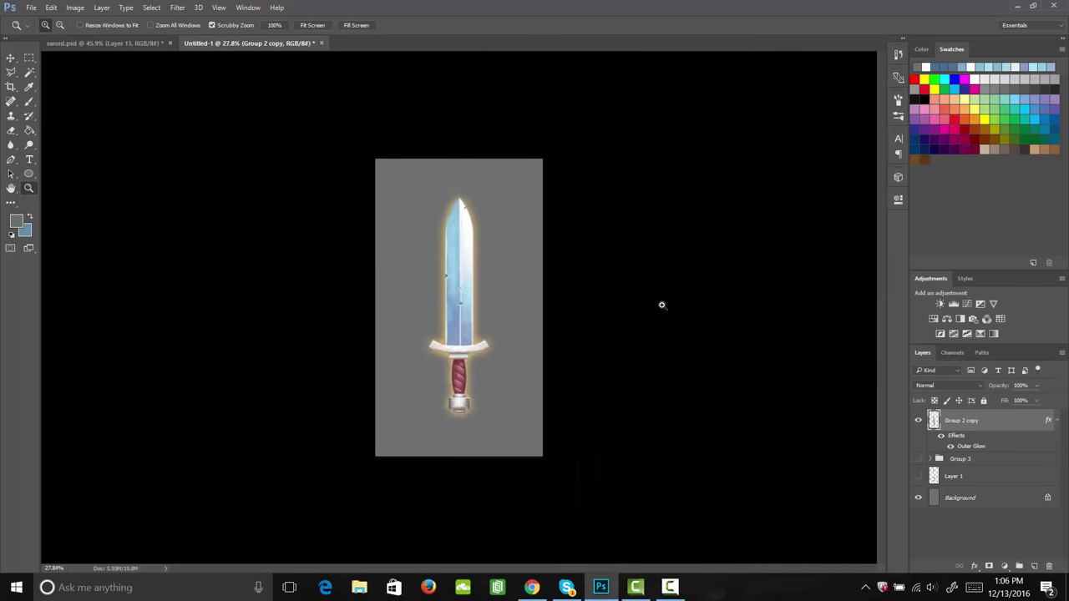